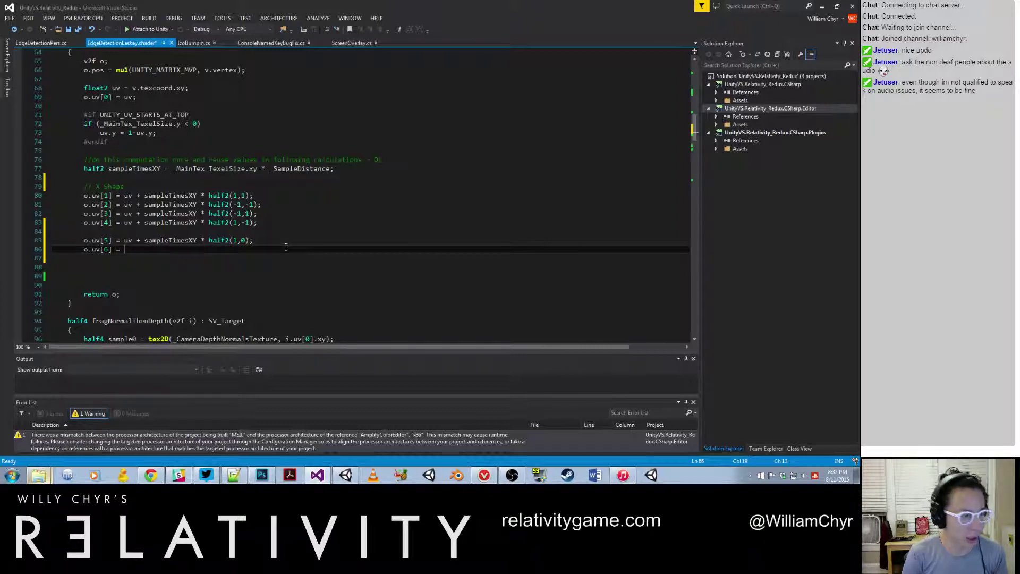
Write the sixth UV offset in the shader up to o.uv[6] = uv + sampleTimesXY * half2
{"action": "type", "text": "[6] = uv + sma"}
{"action": "key", "text": "BackSpace"}
{"action": "type", "text": "amnp"}
{"action": "key", "text": "BackSpace"}
{"action": "type", "text": "leT"}
{"action": "key", "text": "BackSpace"}
{"action": "key", "text": "BackSpace"}
{"action": "type", "text": "es.XY"}
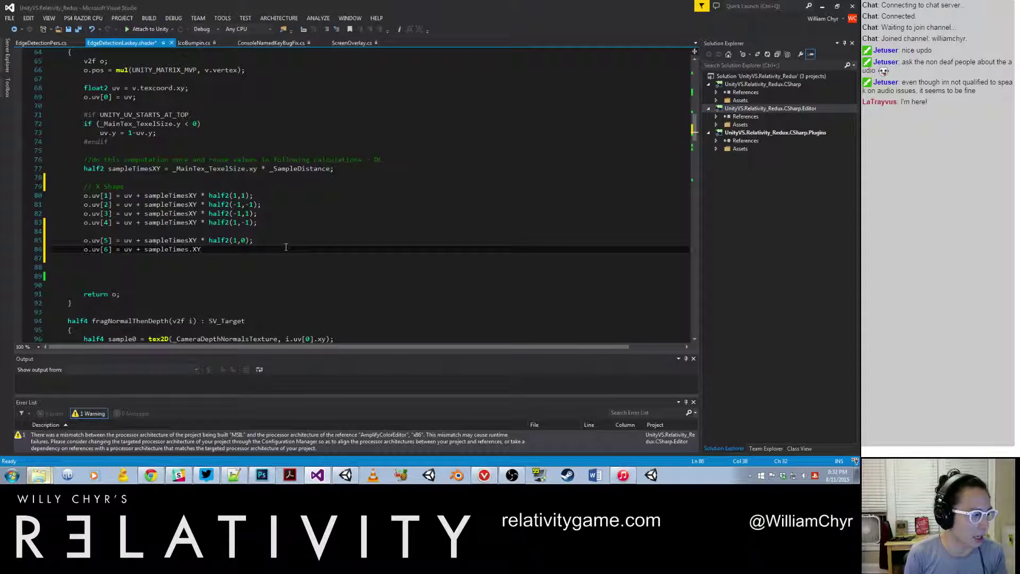
{"action": "key", "text": "BackSpace"}
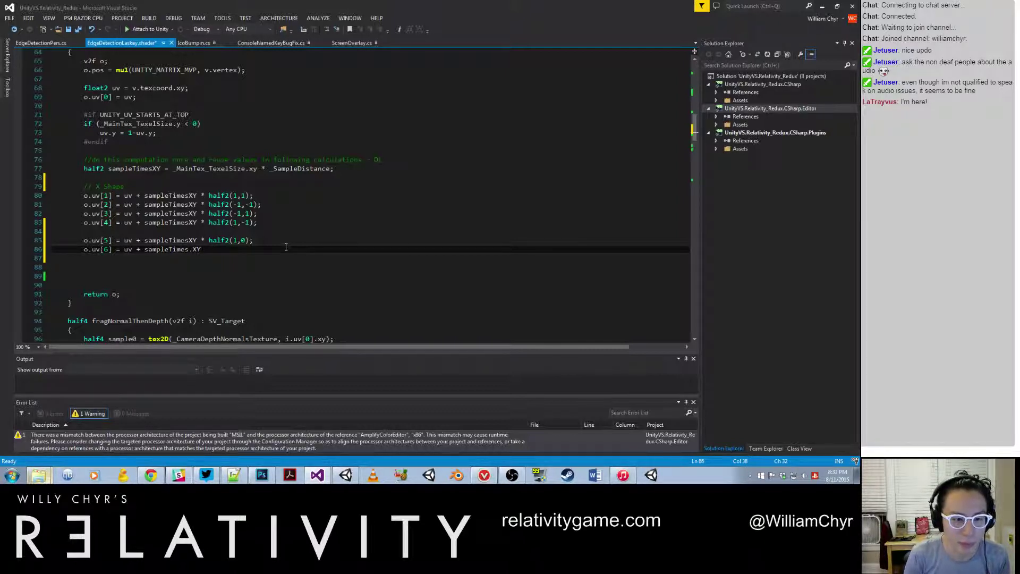
{"action": "type", "text": "* "}
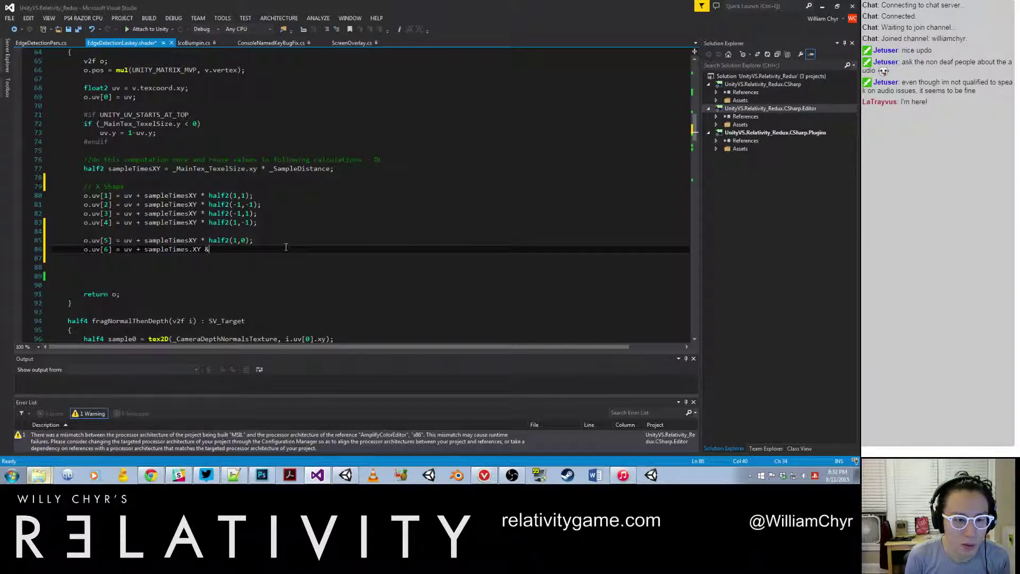
{"action": "type", "text": "Y"}
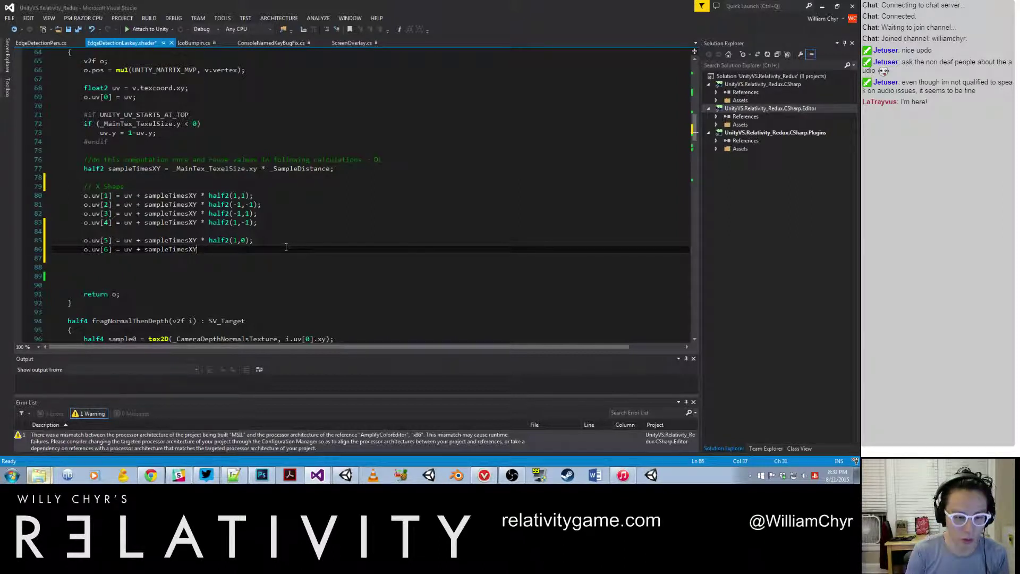
{"action": "type", "text": " *"}
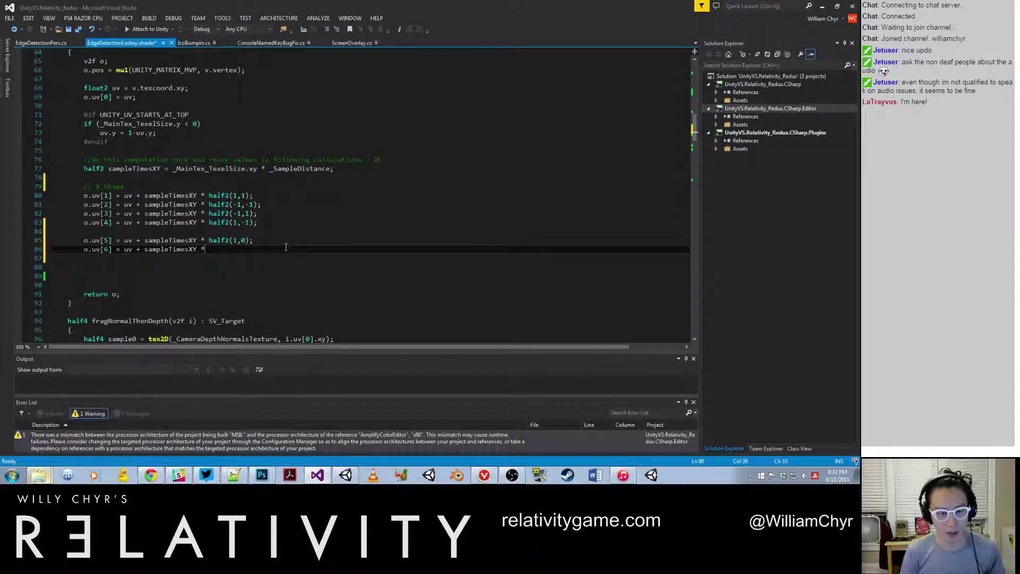
{"action": "type", "text": " hafl lf("}
{"action": "key", "text": "BackSpace"}
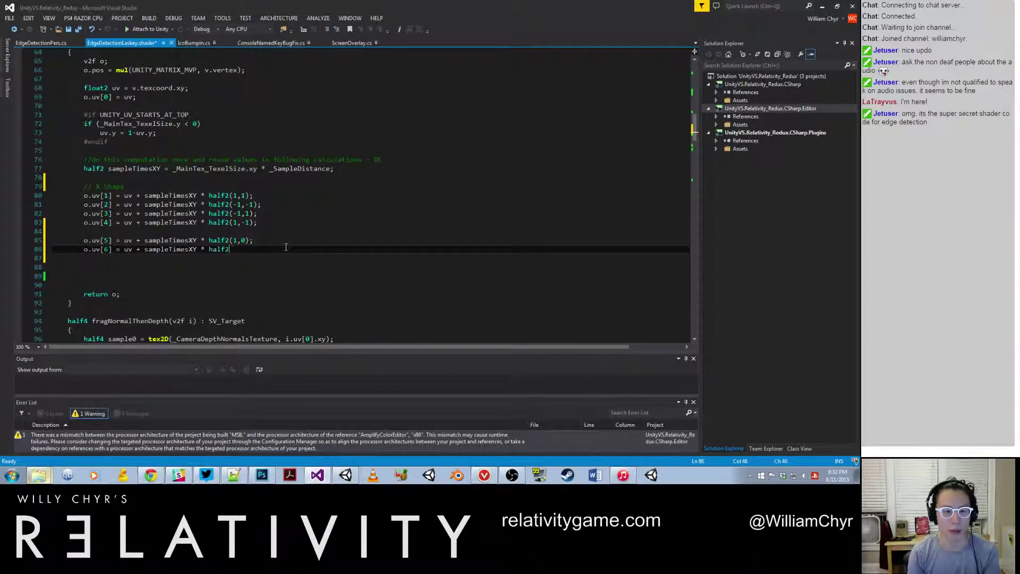
Switch to Photoshop and create a new 5 by 5 pixel document with a white background
{"action": "left_click", "coordinate": [262, 475]}
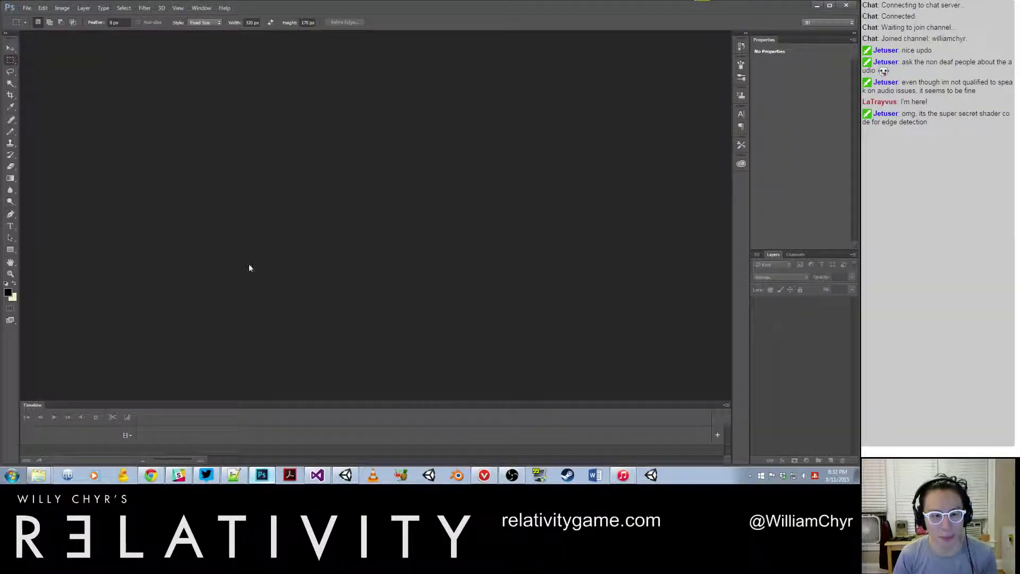
{"action": "left_click", "coordinate": [26, 8]}
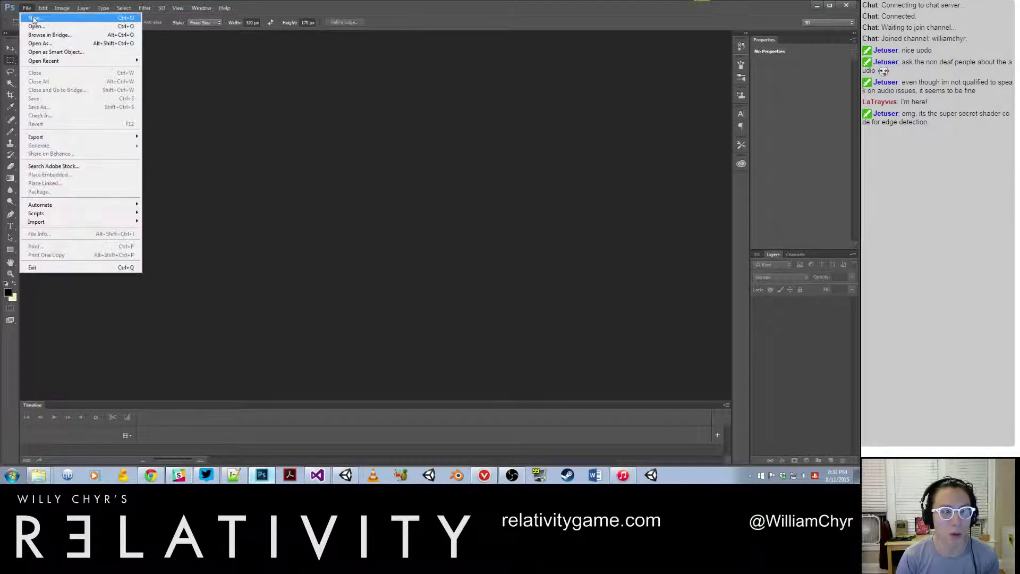
{"action": "left_click", "coordinate": [34, 20]}
{"action": "left_click_drag", "start_coordinate": [413, 155], "coordinate": [381, 155]}
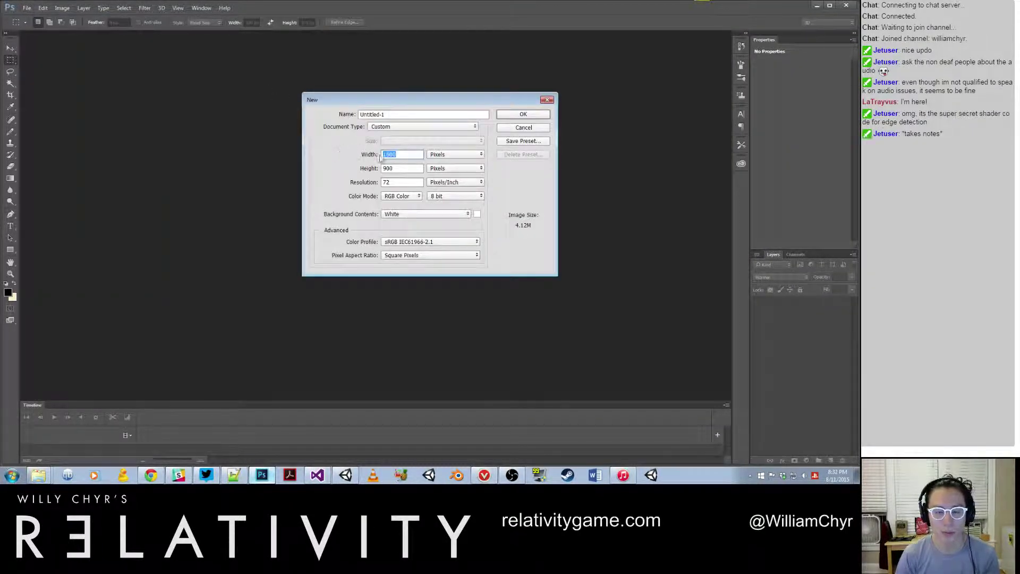
{"action": "type", "text": "5"}
{"action": "key", "text": "Tab"}
{"action": "type", "text": "5"}
{"action": "left_click", "coordinate": [538, 117]}
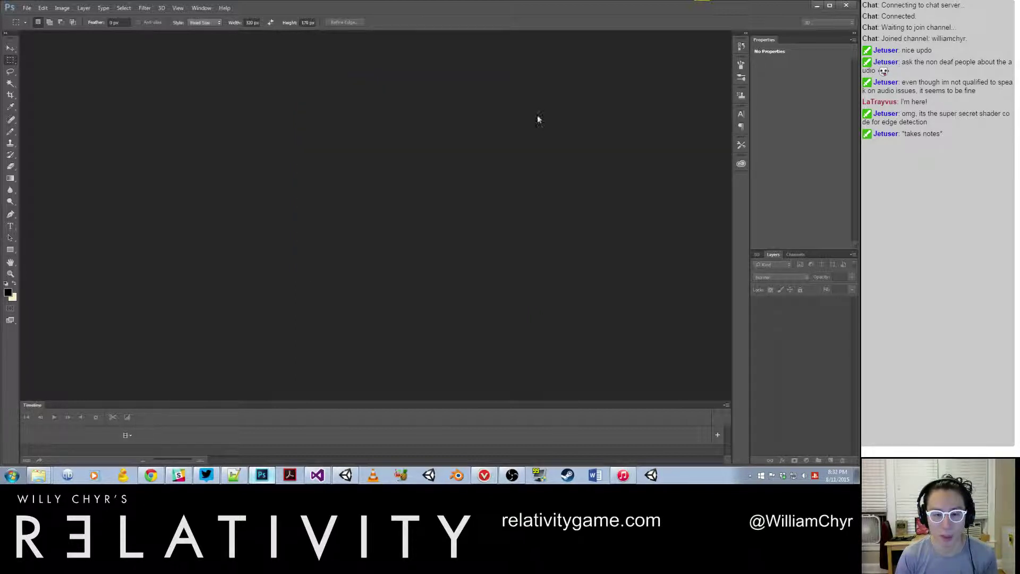
Show the grid over the 5 by 5 pixel canvas and stamp it black with the Pencil tool
{"action": "key", "text": "ctrl+plus"}
{"action": "key", "text": "ctrl+plus"}
{"action": "key", "text": "ctrl+plus"}
{"action": "key", "text": "ctrl+plus"}
{"action": "key", "text": "ctrl+plus"}
{"action": "key", "text": "ctrl+plus"}
{"action": "key", "text": "ctrl+plus"}
{"action": "key", "text": "ctrl+plus"}
{"action": "key", "text": "ctrl+plus"}
{"action": "key", "text": "ctrl+plus"}
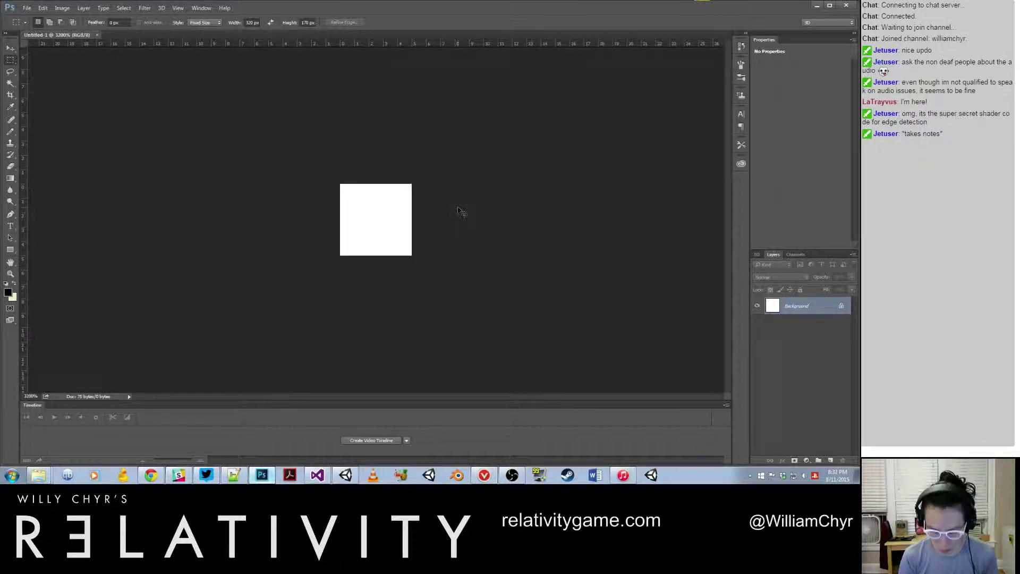
{"action": "key", "text": "ctrl+apostrophe"}
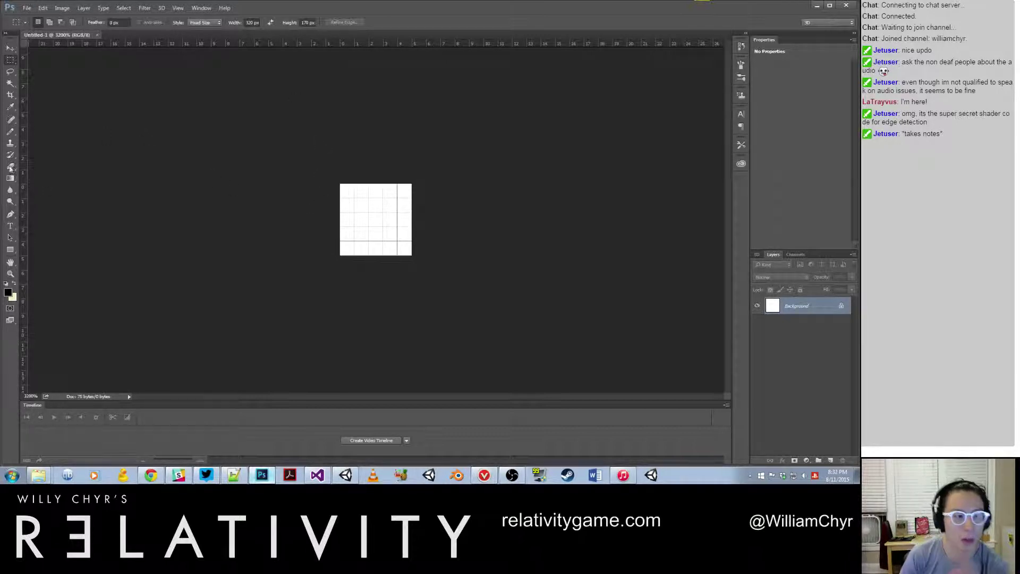
{"action": "left_click_drag", "start_coordinate": [10, 131], "coordinate": [48, 138]}
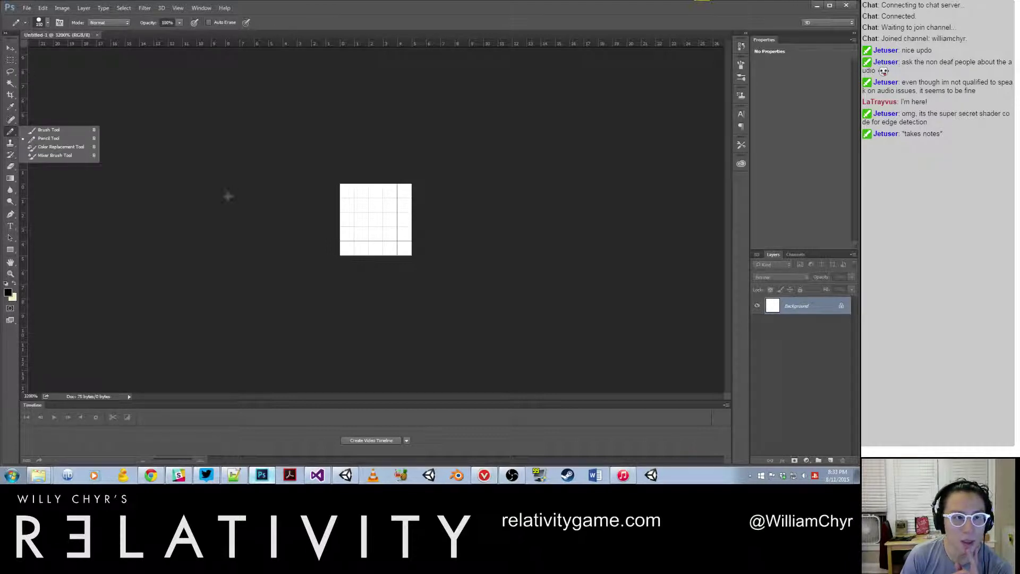
{"action": "left_click", "coordinate": [110, 109]}
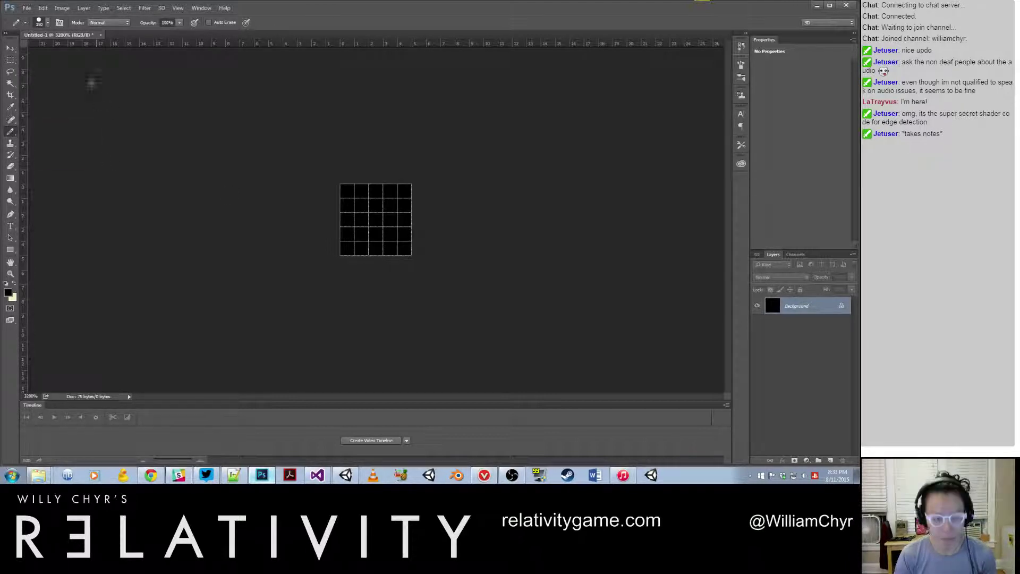
Create another new document 25 by 25 pixels in size with a white background
{"action": "left_click", "coordinate": [27, 7]}
{"action": "left_click", "coordinate": [33, 20]}
{"action": "key", "text": "Tab"}
{"action": "type", "text": "25"}
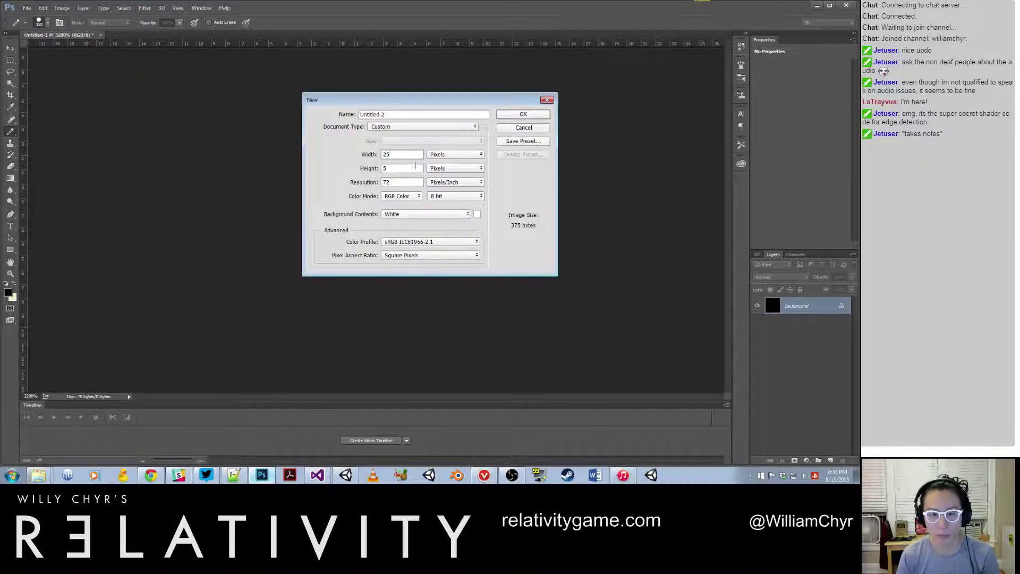
{"action": "key", "text": "Tab"}
{"action": "type", "text": "25"}
{"action": "left_click", "coordinate": [509, 113]}
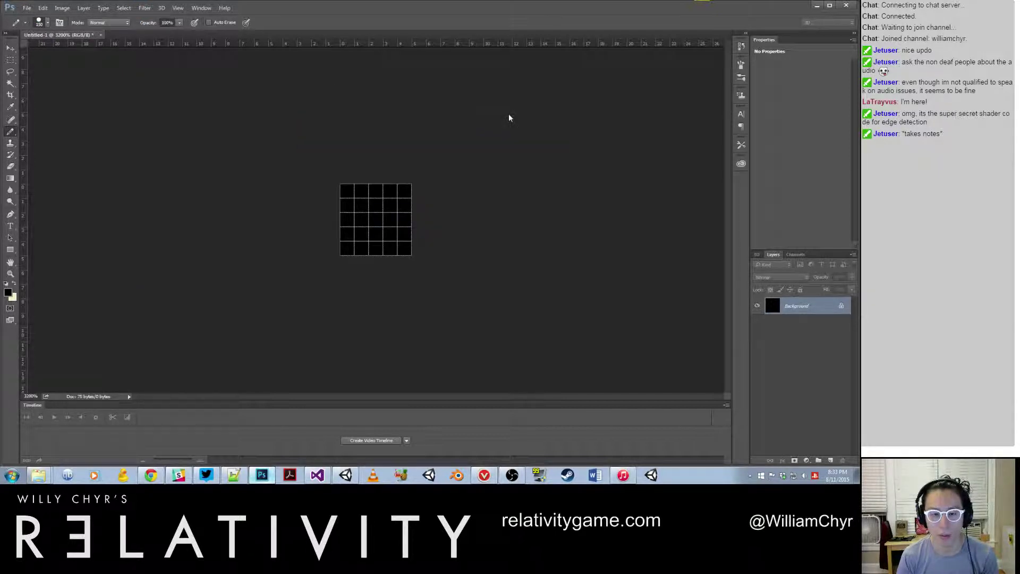
{"action": "key", "text": "ctrl+plus"}
{"action": "key", "text": "ctrl+plus"}
{"action": "key", "text": "ctrl+plus"}
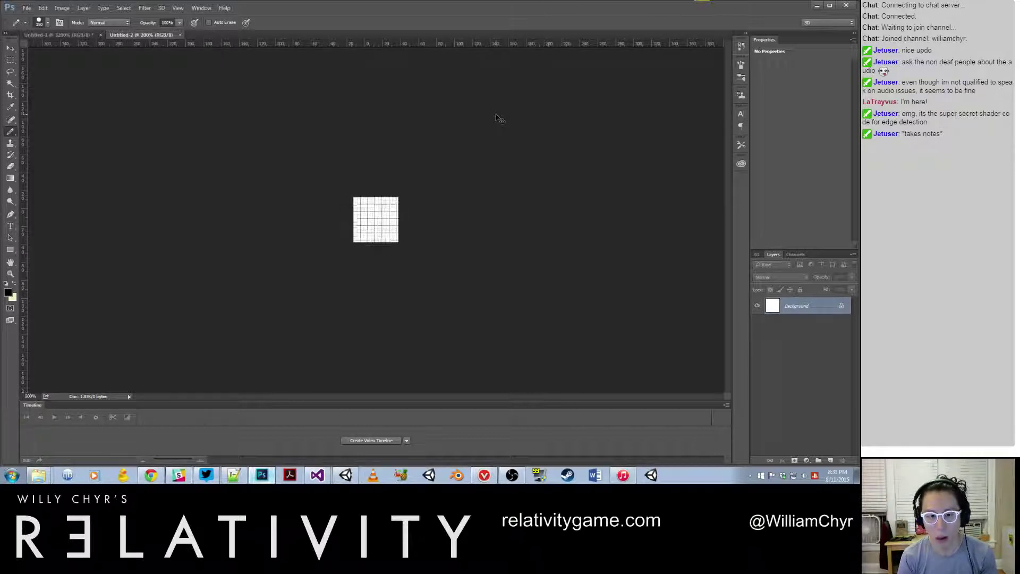
{"action": "key", "text": "ctrl+plus"}
{"action": "key", "text": "ctrl+plus"}
{"action": "key", "text": "ctrl+plus"}
{"action": "key", "text": "ctrl+plus"}
{"action": "key", "text": "ctrl+plus"}
{"action": "key", "text": "ctrl+plus"}
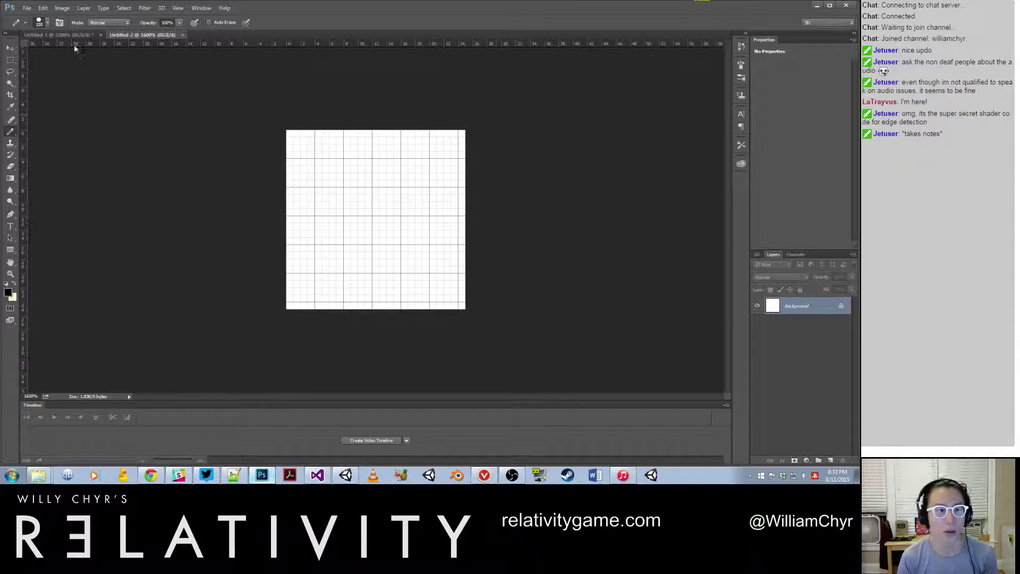
Create a third document 20 by 20 pixels in size and fit it to the screen
{"action": "left_click", "coordinate": [27, 7]}
{"action": "left_click", "coordinate": [32, 16]}
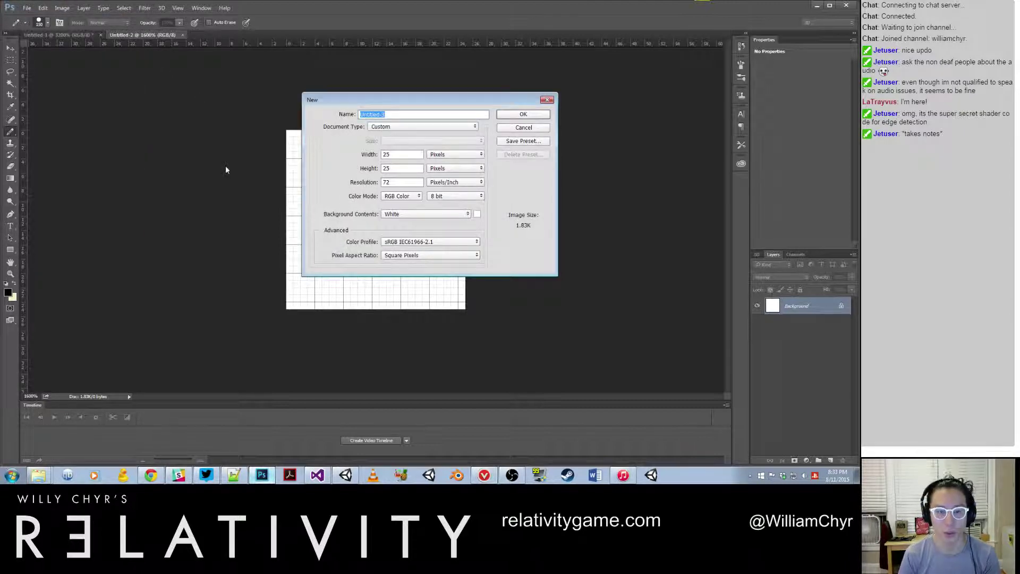
{"action": "double_click", "coordinate": [395, 155]}
{"action": "type", "text": "20"}
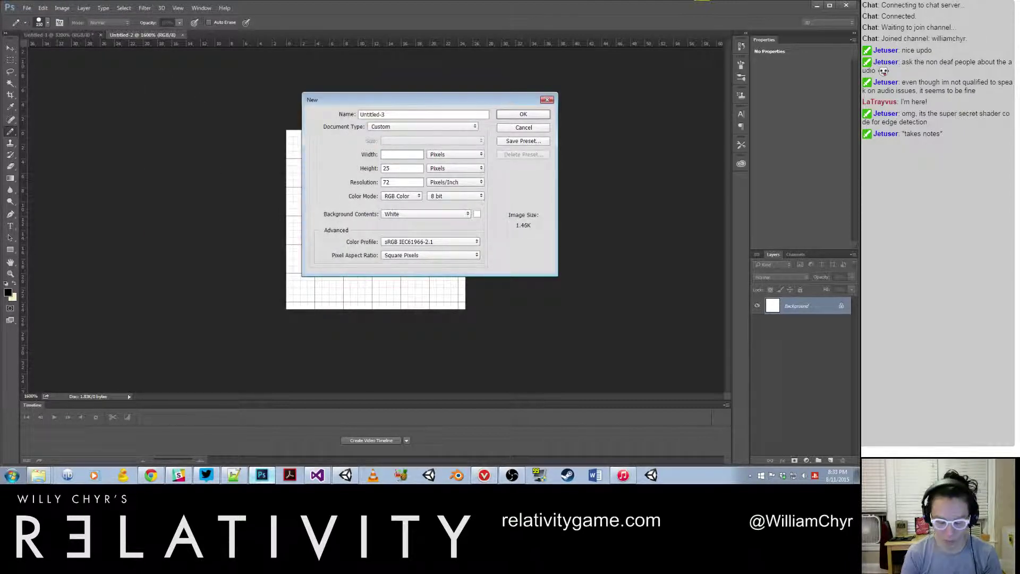
{"action": "key", "text": "Tab"}
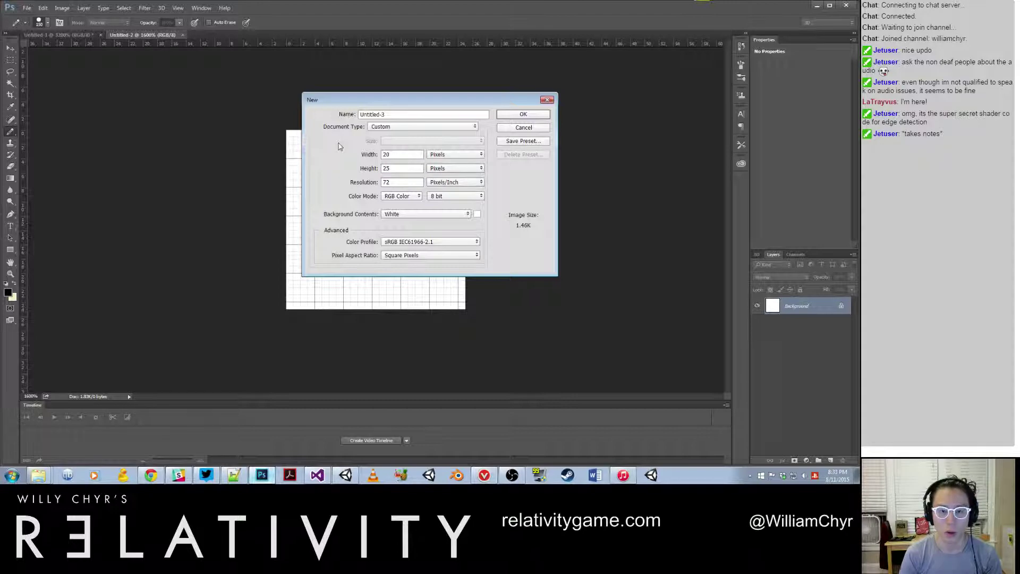
{"action": "type", "text": "20"}
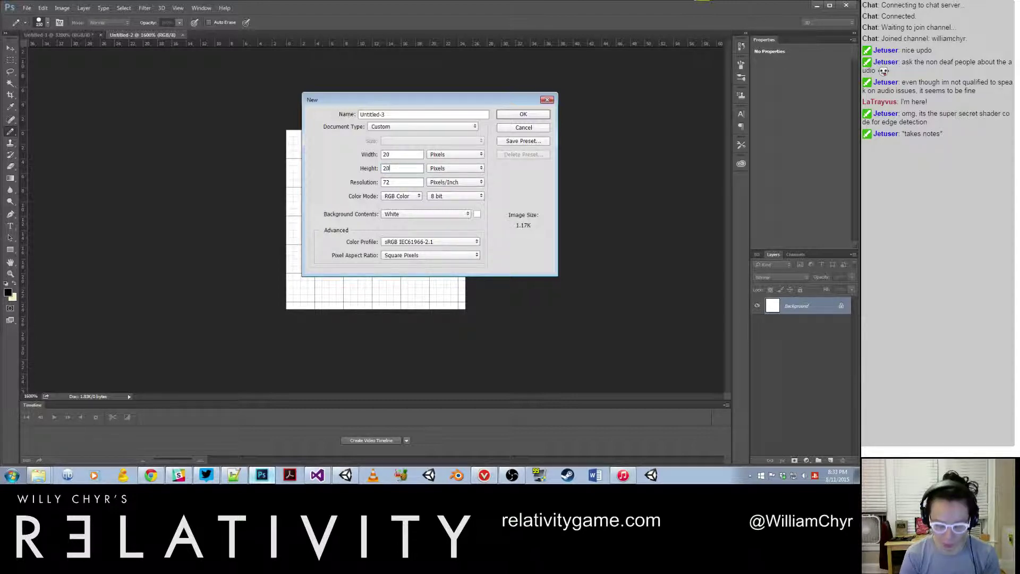
{"action": "key", "text": "Return"}
{"action": "key", "text": "ctrl+0"}
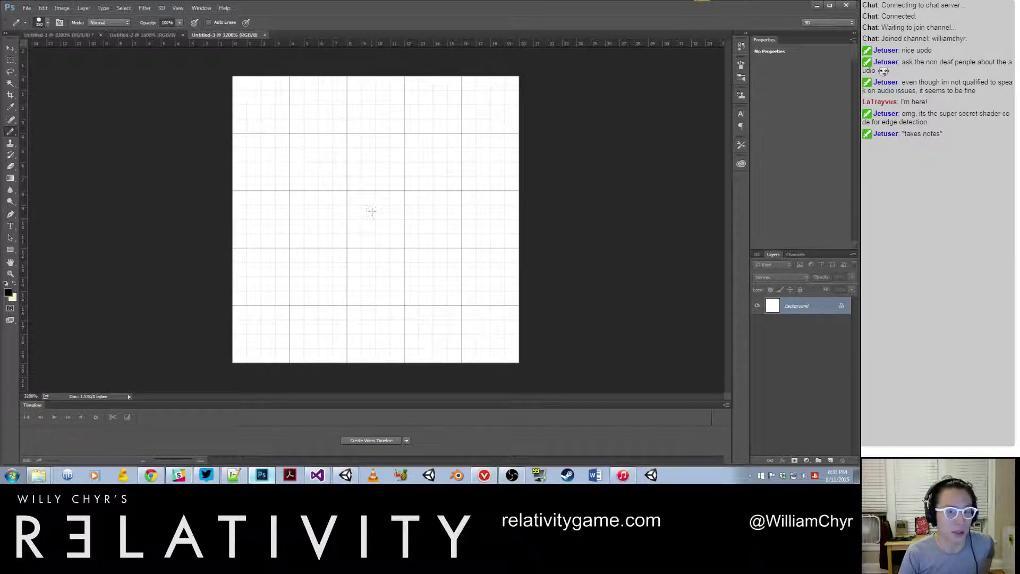
Set the foreground color to blue (#008aff) and fill the central 4 by 4 pixel grid square with the pencil
{"action": "left_click", "coordinate": [8, 293]}
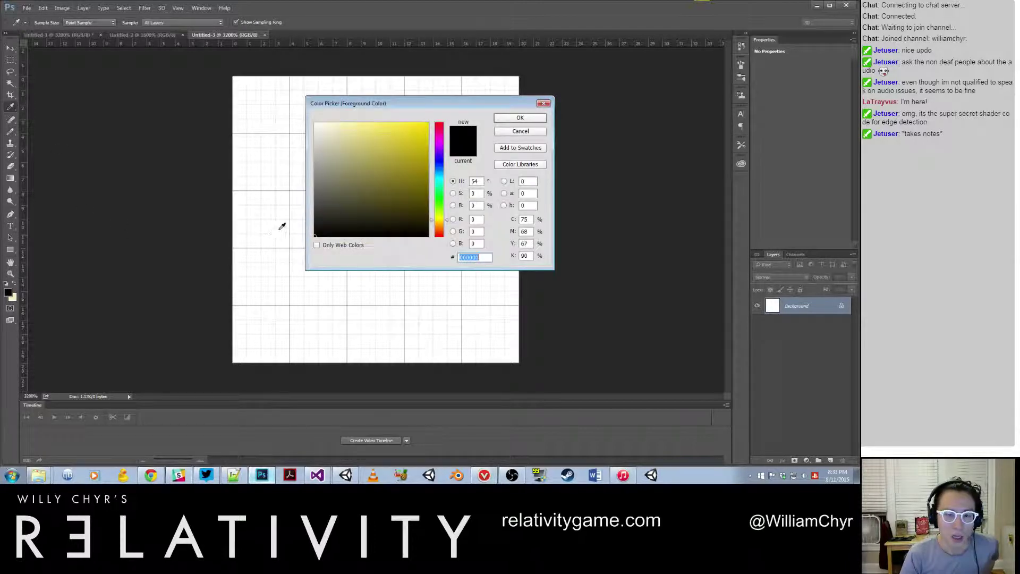
{"action": "left_click", "coordinate": [439, 171]}
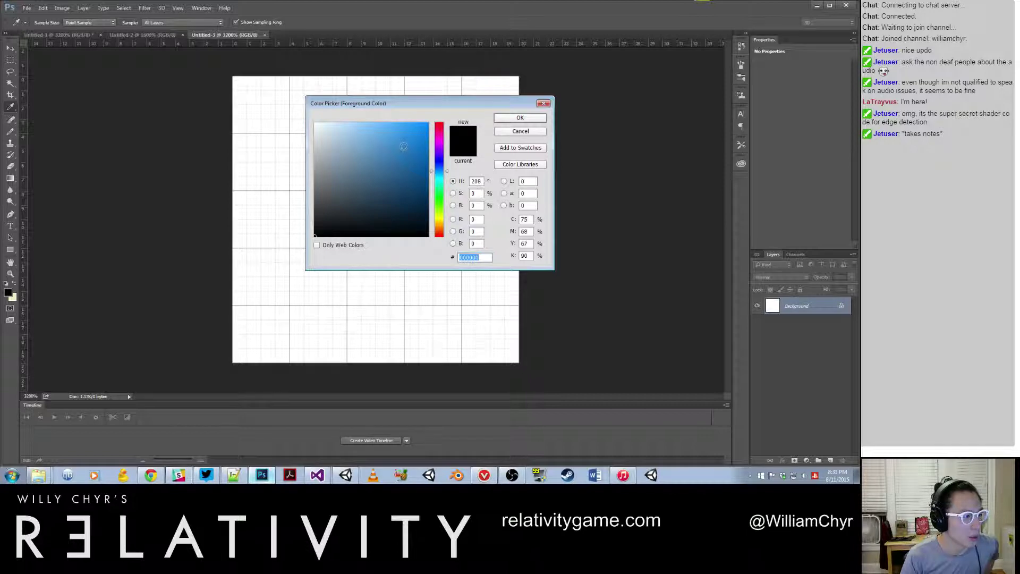
{"action": "left_click", "coordinate": [410, 147]}
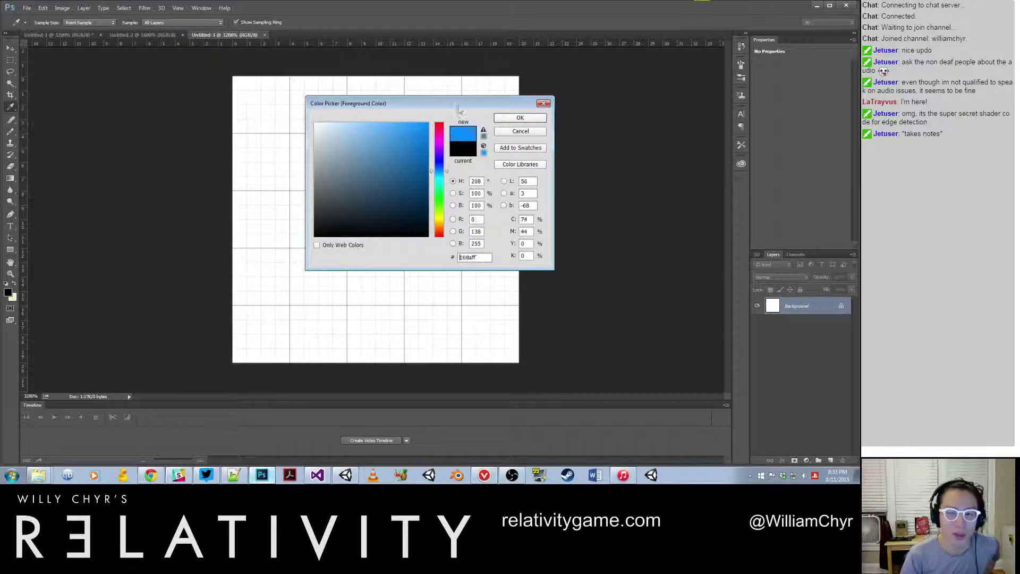
{"action": "left_click", "coordinate": [520, 117]}
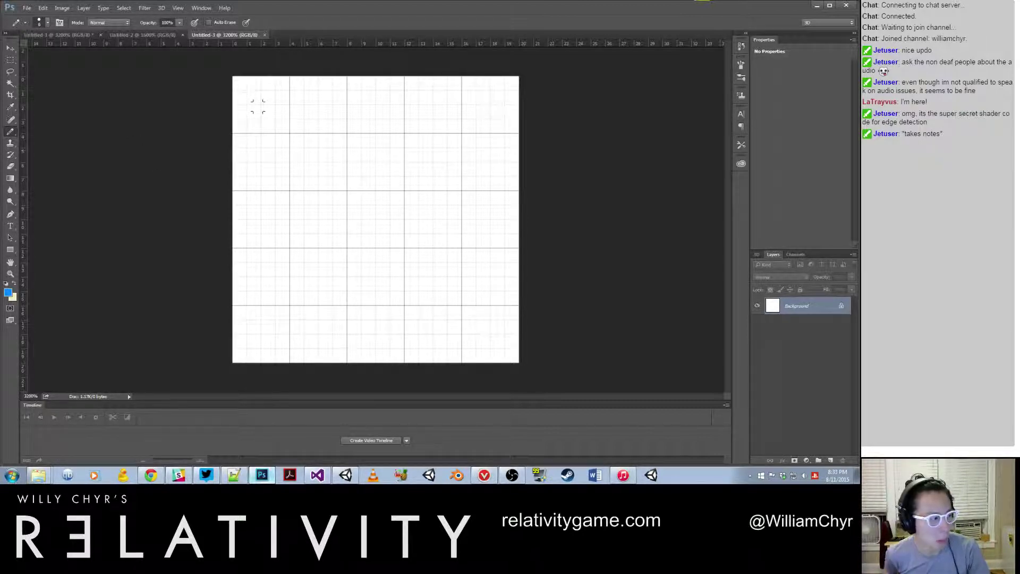
{"action": "left_click_drag", "start_coordinate": [355, 195], "coordinate": [354, 241]}
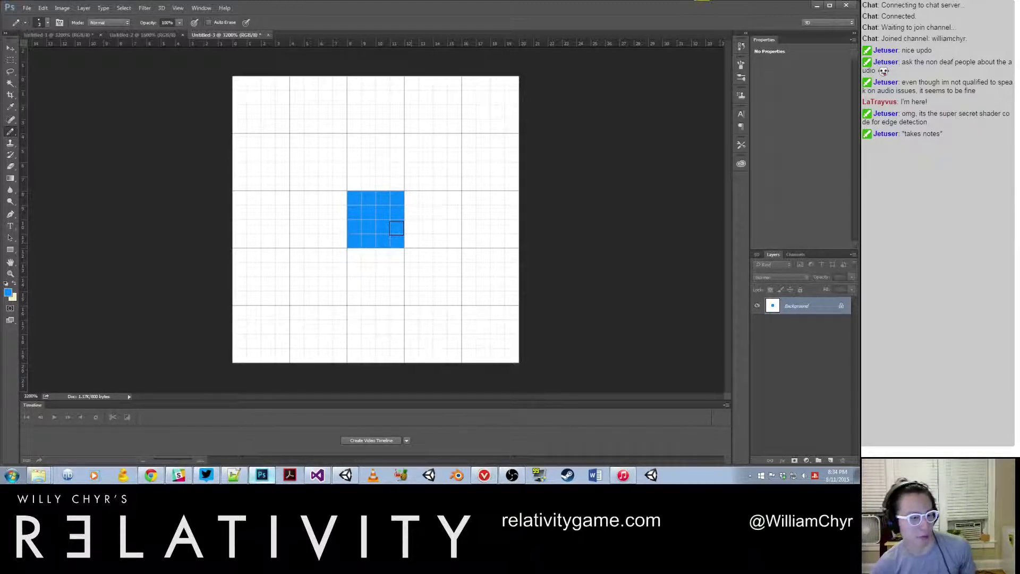
Change the foreground color to a fully saturated red
{"action": "left_click", "coordinate": [8, 293]}
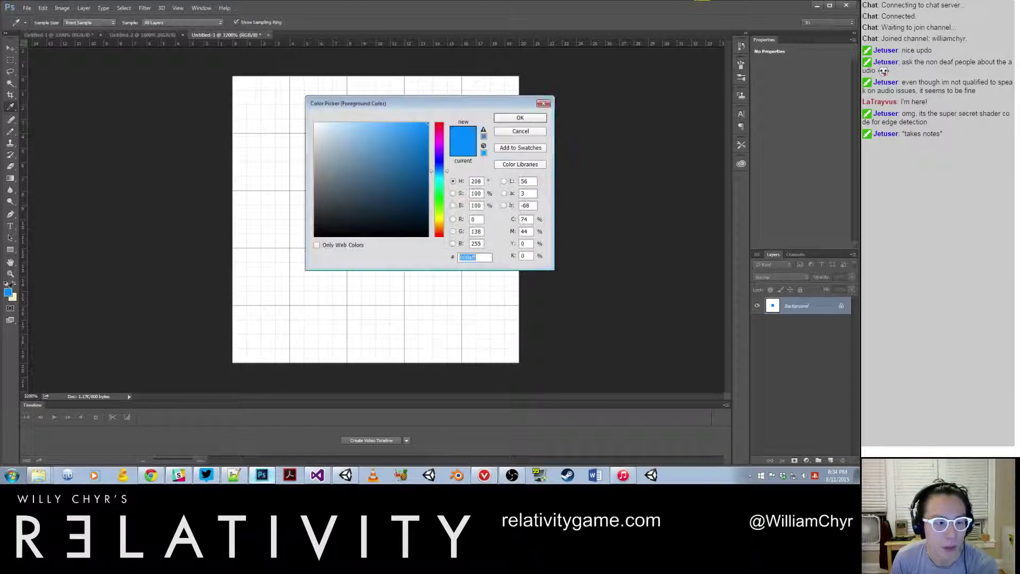
{"action": "left_click", "coordinate": [440, 125]}
{"action": "left_click", "coordinate": [521, 118]}
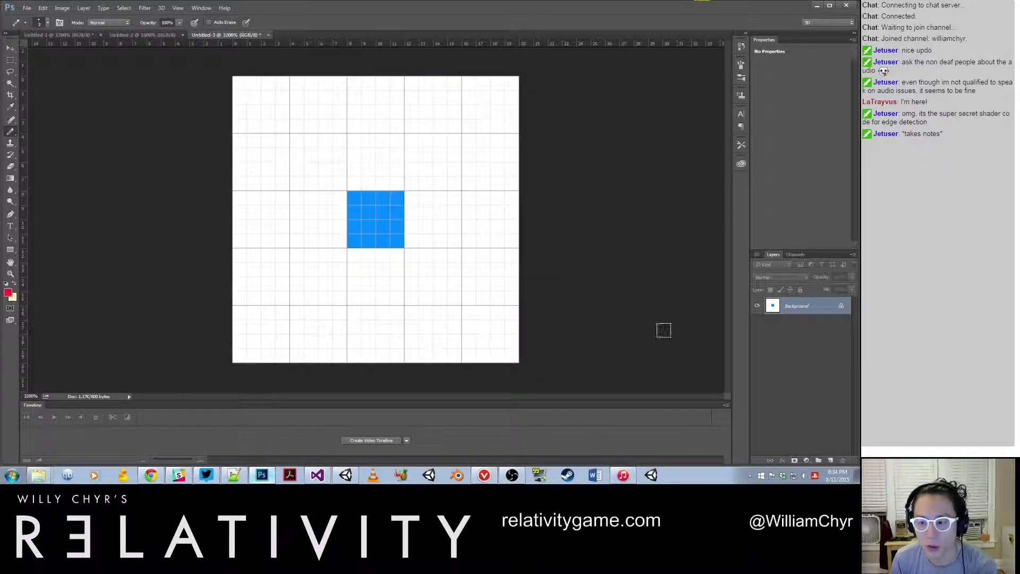
{"action": "left_click", "coordinate": [818, 460]}
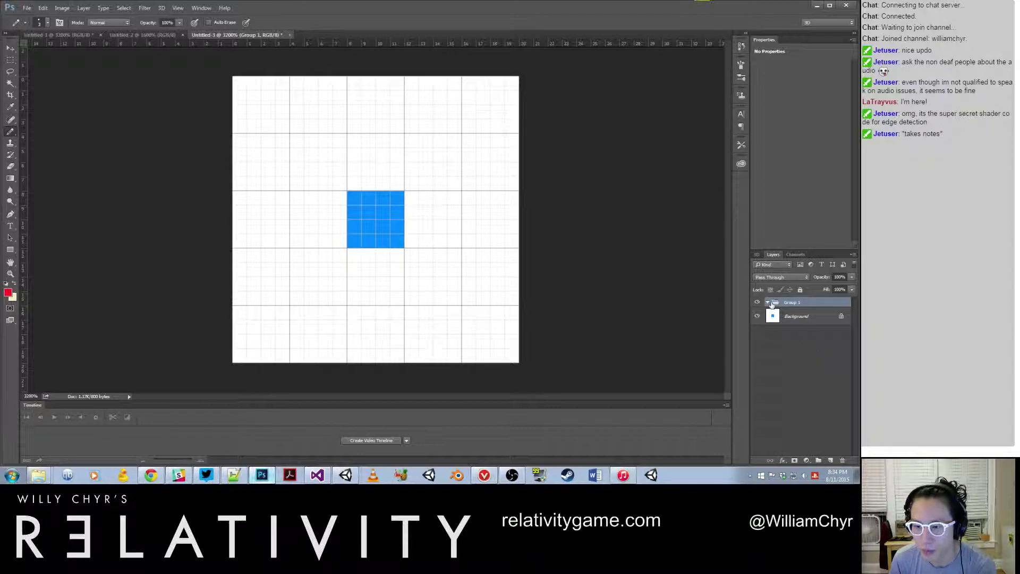
{"action": "right_click", "coordinate": [787, 304]}
{"action": "left_click", "coordinate": [795, 47]}
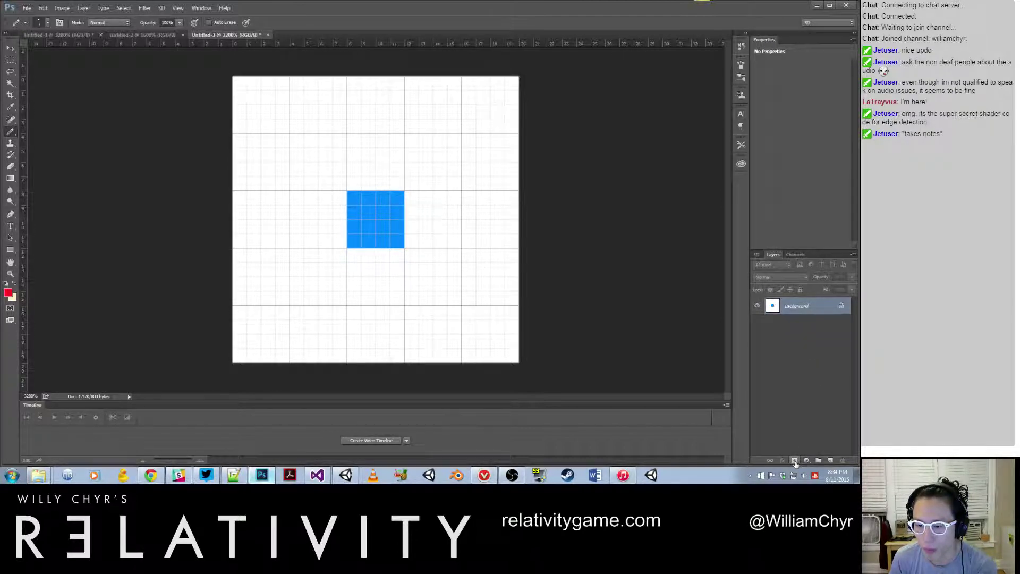
Add a new blank layer above the Background layer and switch to the Unity editor
{"action": "left_click", "coordinate": [831, 461]}
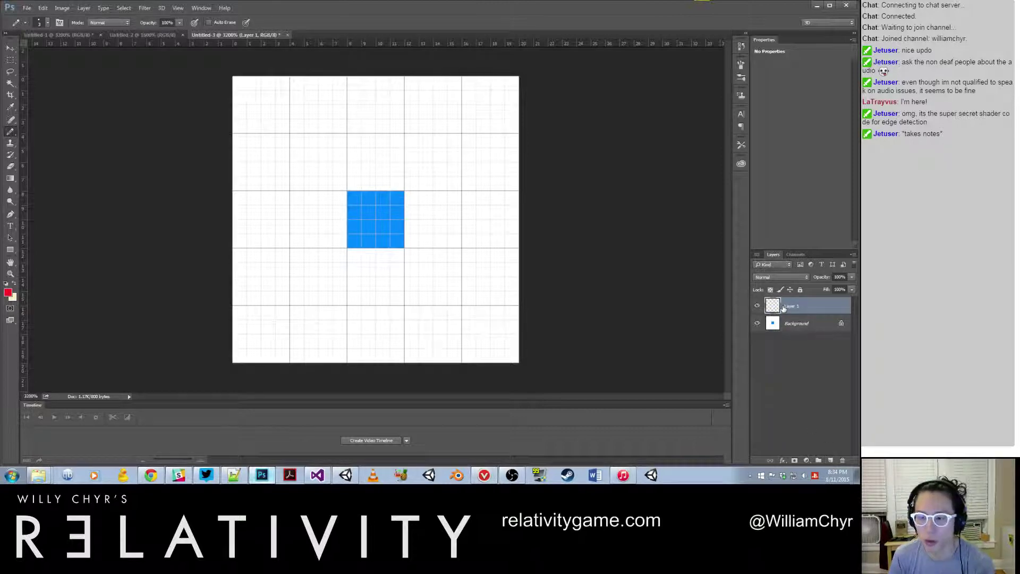
{"action": "key", "text": "space"}
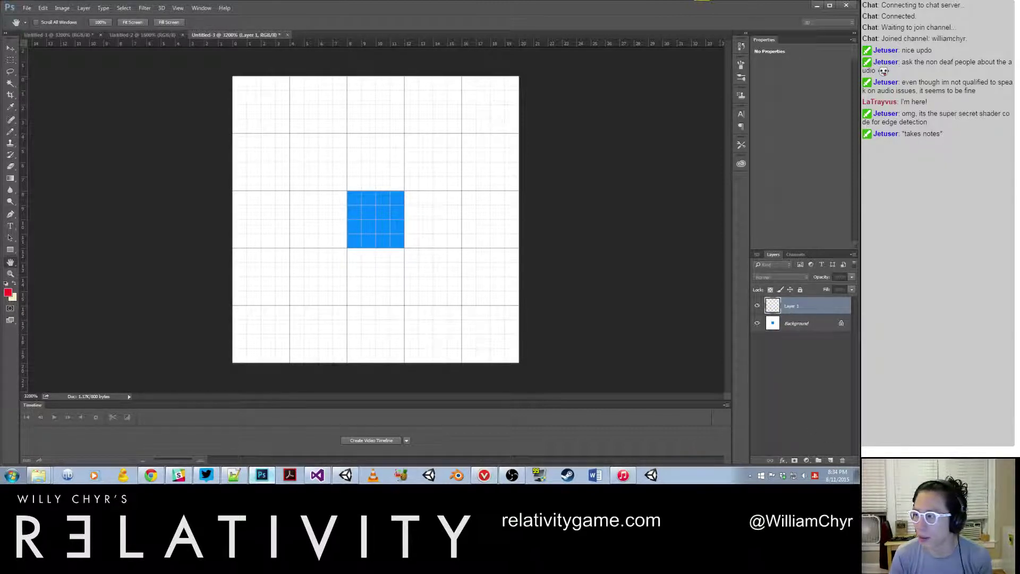
{"action": "key", "text": "alt+Tab"}
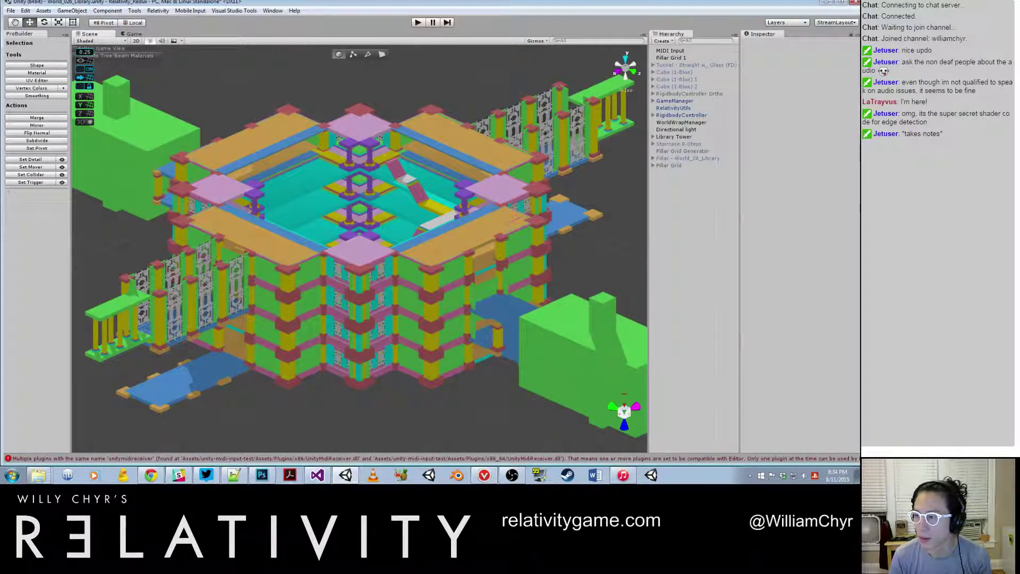
Switch back to Photoshop and activate the Pencil tool
{"action": "key", "text": "alt+Tab"}
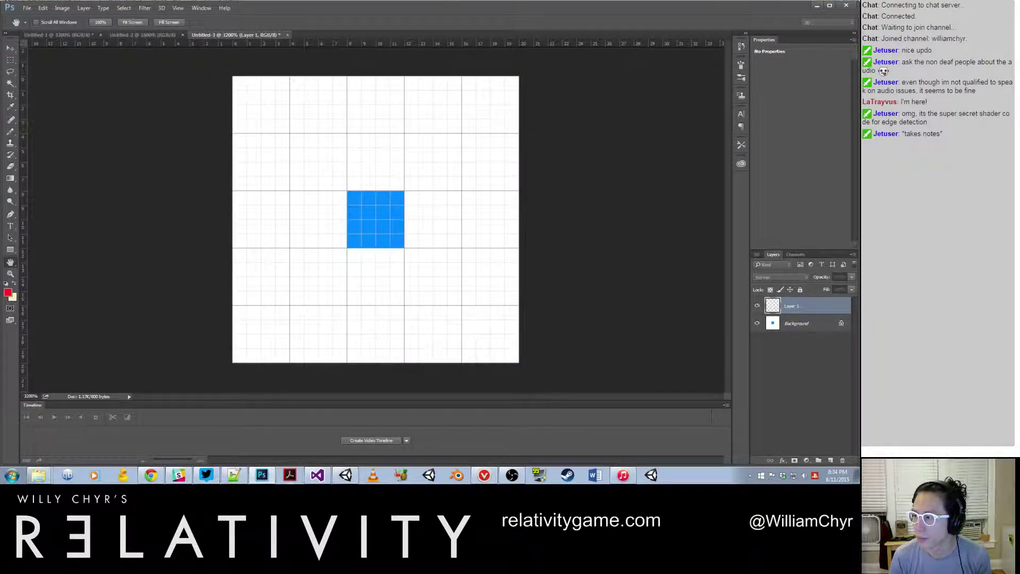
{"action": "key", "text": "b"}
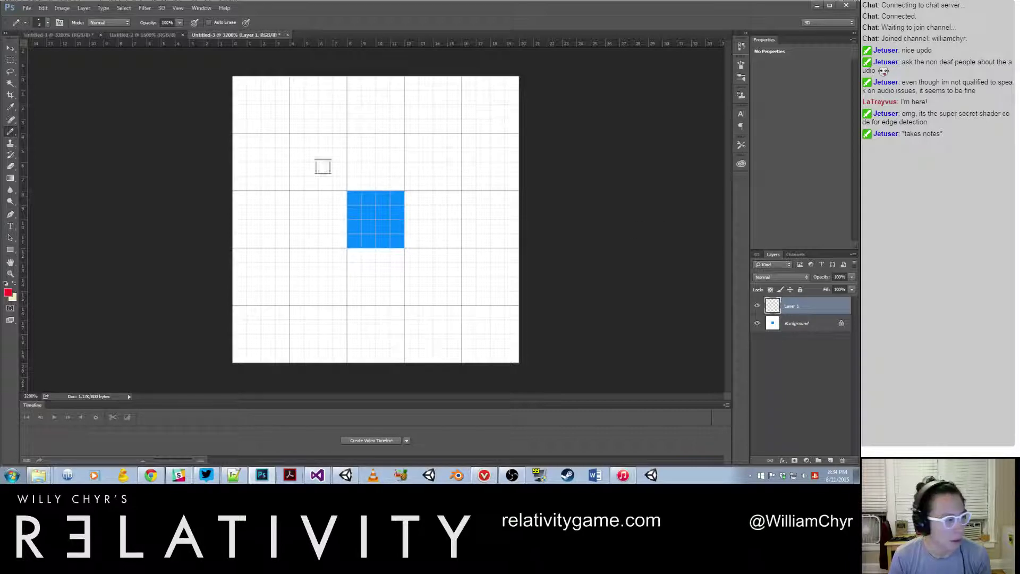
On the layer above the Background, pencil a red 4 by 4 pixel square at the middle of each of the four canvas edges
{"action": "mouse_move", "coordinate": [371, 121]}
{"action": "left_mouse_down"}
{"action": "mouse_move", "coordinate": [367, 99]}
{"action": "mouse_move", "coordinate": [397, 98]}
{"action": "mouse_move", "coordinate": [369, 98]}
{"action": "mouse_move", "coordinate": [369, 109]}
{"action": "mouse_move", "coordinate": [382, 83]}
{"action": "left_mouse_up"}
{"action": "key", "text": "ctrl+z"}
{"action": "key", "text": "ctrl+z"}
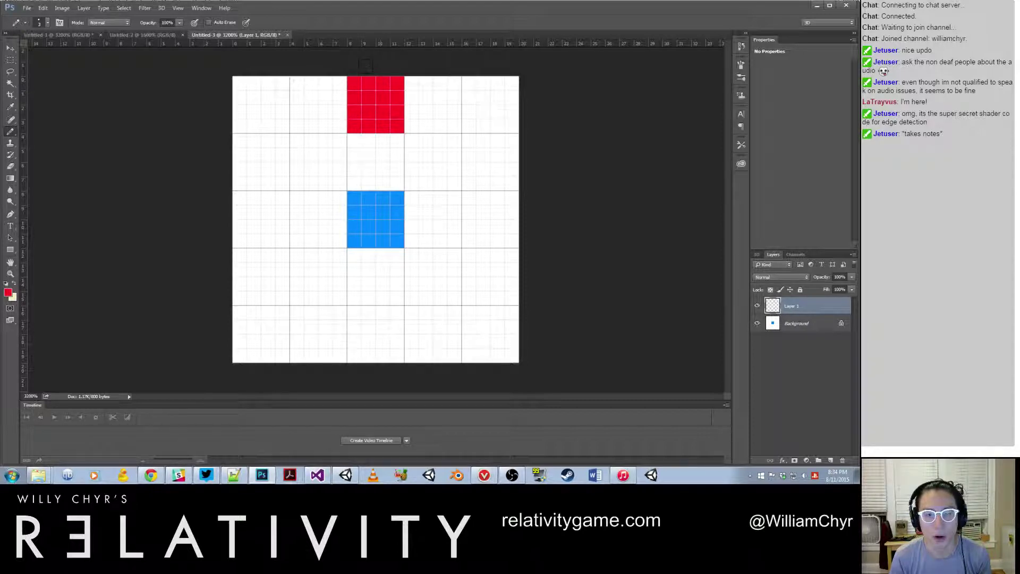
{"action": "left_click_drag", "start_coordinate": [244, 196], "coordinate": [236, 209]}
{"action": "left_click", "coordinate": [282, 241]}
{"action": "mouse_move", "coordinate": [469, 199]}
{"action": "left_mouse_down"}
{"action": "mouse_move", "coordinate": [463, 210]}
{"action": "mouse_move", "coordinate": [477, 234]}
{"action": "mouse_move", "coordinate": [491, 211]}
{"action": "left_mouse_up"}
{"action": "key", "text": "ctrl+z"}
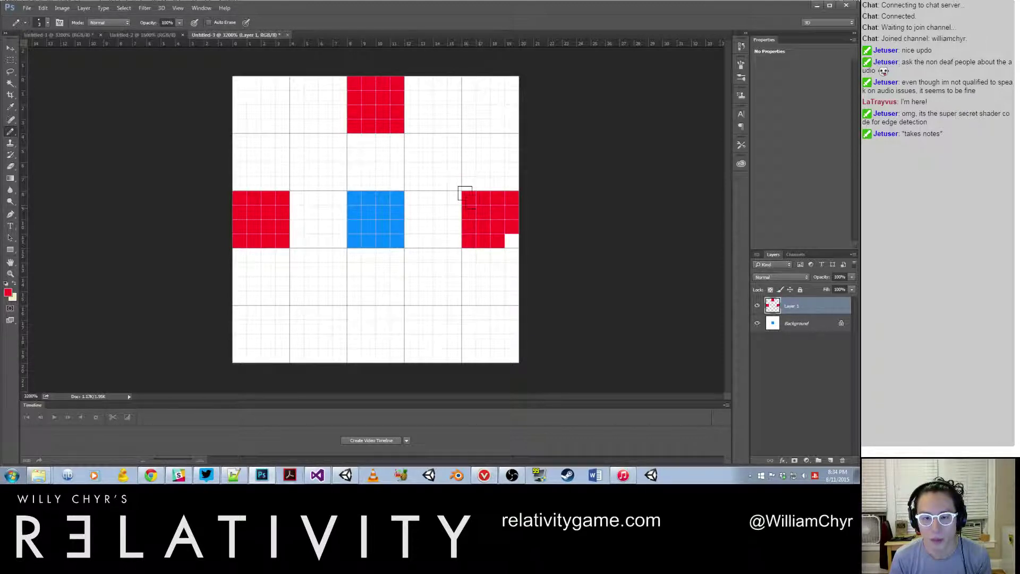
{"action": "left_click", "coordinate": [511, 241]}
{"action": "left_click", "coordinate": [369, 341]}
{"action": "left_click", "coordinate": [382, 327]}
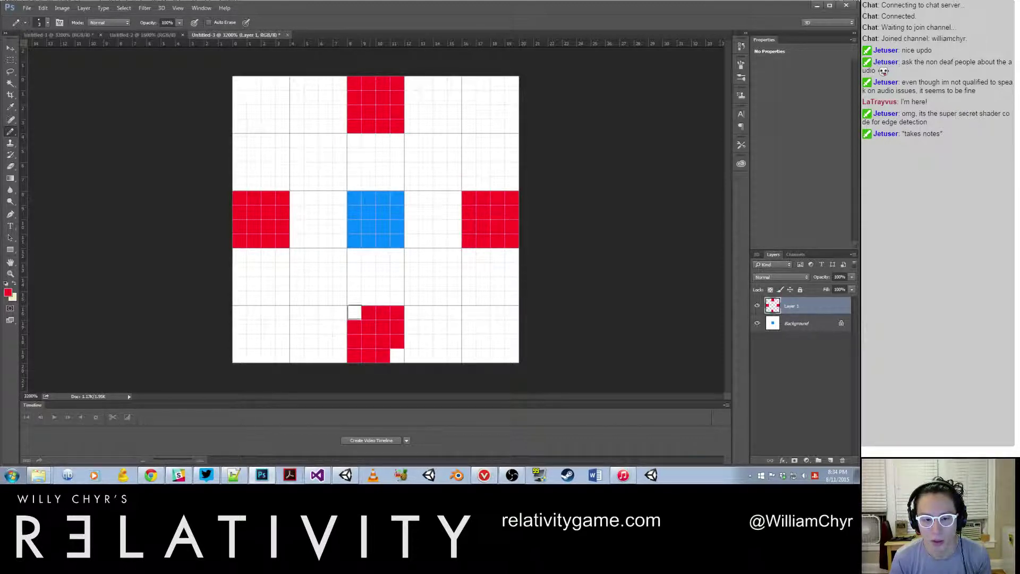
{"action": "left_click", "coordinate": [368, 327]}
{"action": "left_click", "coordinate": [382, 341]}
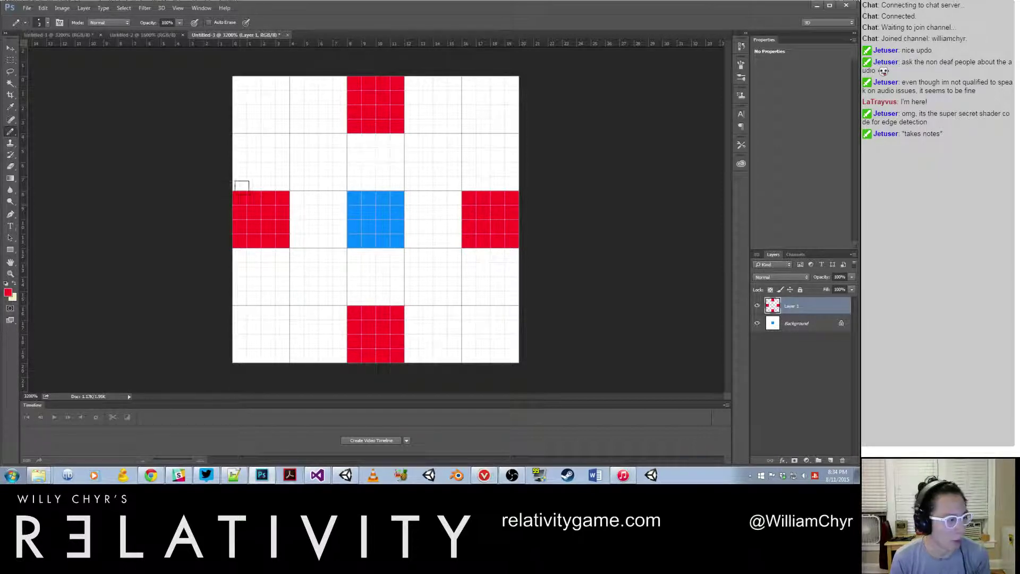
Rename the layer with the red squares to "Cross"
{"action": "double_click", "coordinate": [797, 307]}
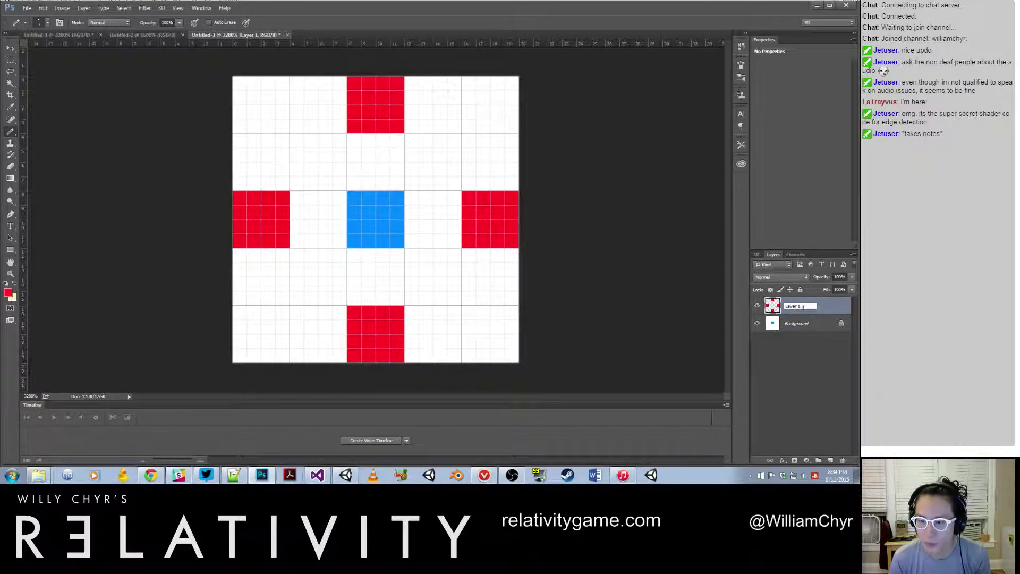
{"action": "type", "text": "Cross"}
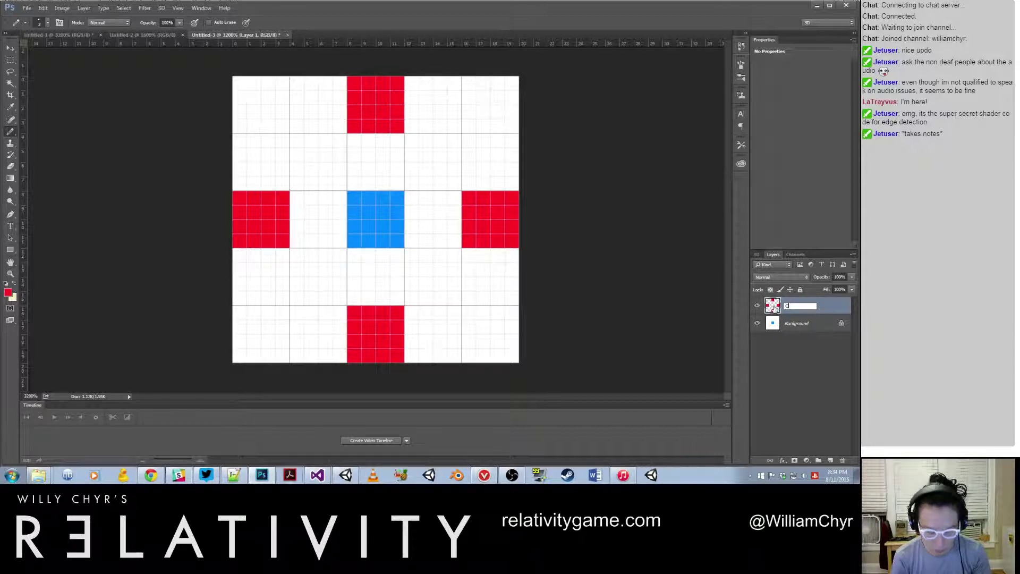
{"action": "key", "text": "Return"}
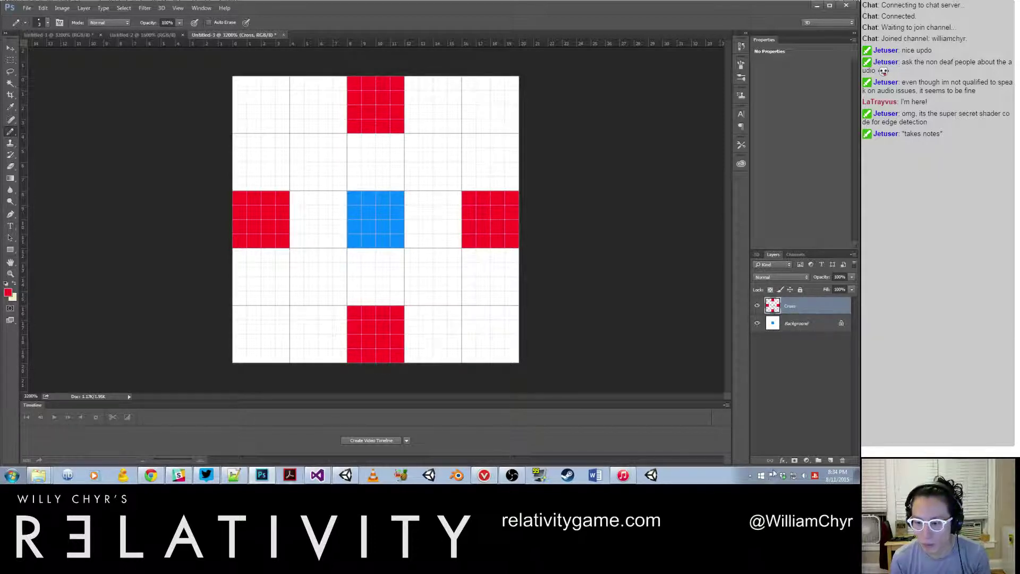
Add a new layer named "X" above the Cross layer and hide the Cross layer
{"action": "left_click", "coordinate": [830, 460]}
{"action": "double_click", "coordinate": [793, 307]}
{"action": "type", "text": "X"}
{"action": "key", "text": "Return"}
{"action": "left_click", "coordinate": [757, 324]}
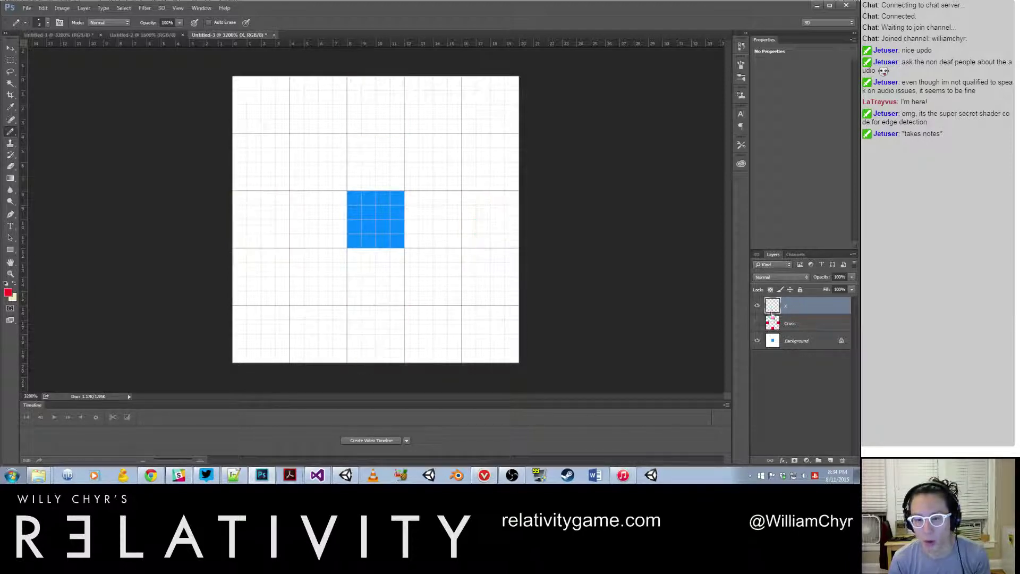
{"action": "left_click", "coordinate": [248, 89]}
{"action": "mouse_move", "coordinate": [243, 86]}
{"action": "left_mouse_down"}
{"action": "mouse_move", "coordinate": [266, 108]}
{"action": "mouse_move", "coordinate": [242, 97]}
{"action": "mouse_move", "coordinate": [266, 96]}
{"action": "left_mouse_up"}
{"action": "key", "text": "ctrl+alt+z"}
{"action": "key", "text": "ctrl+alt+z"}
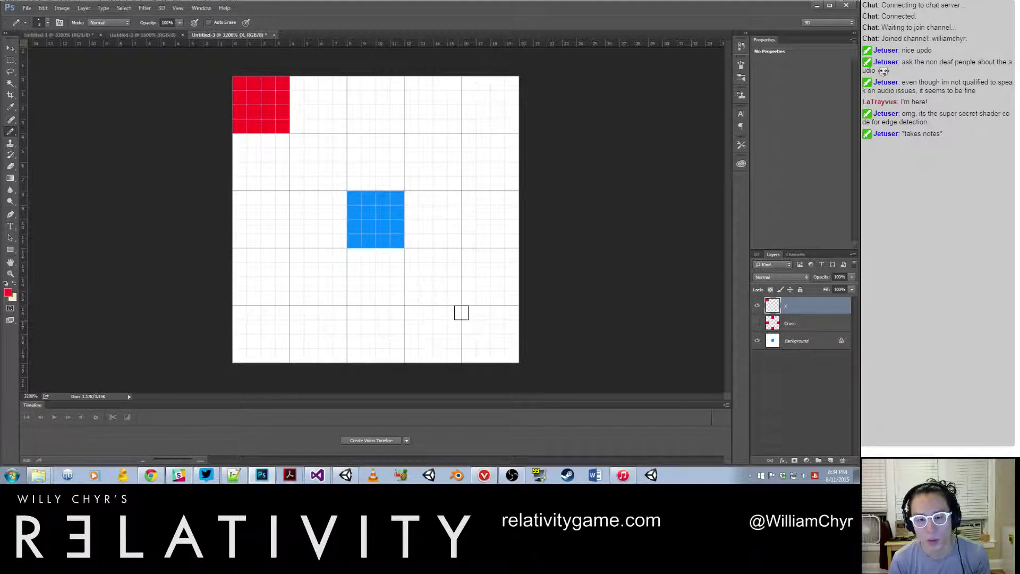
{"action": "key", "text": "ctrl+alt+z"}
{"action": "key", "text": "ctrl+alt+z"}
{"action": "key", "text": "ctrl+alt+z"}
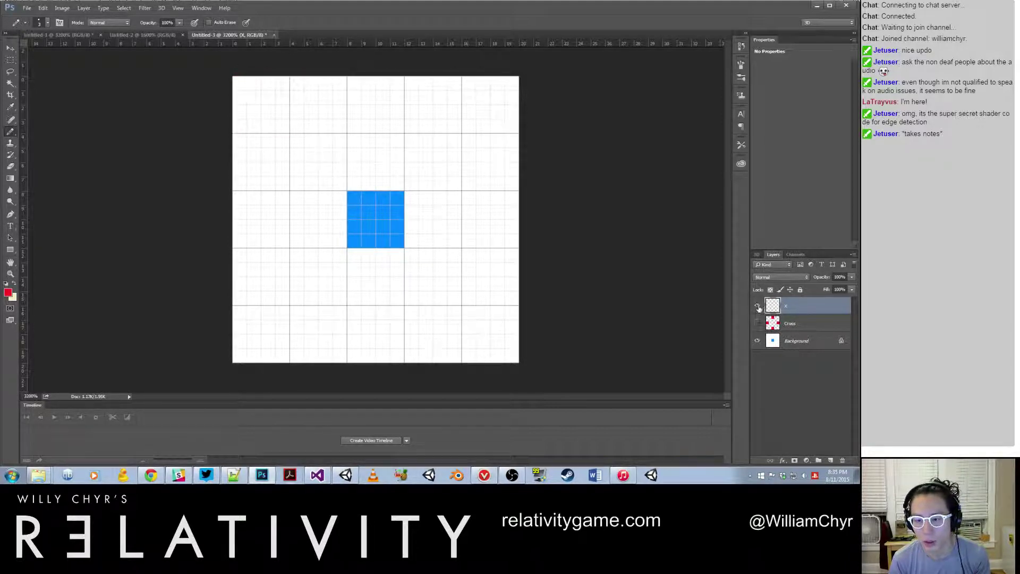
With the X layer hidden and the Cross layer shown, paint over the outer red squares on the Cross layer in white
{"action": "left_click", "coordinate": [758, 306]}
{"action": "left_click", "coordinate": [785, 326]}
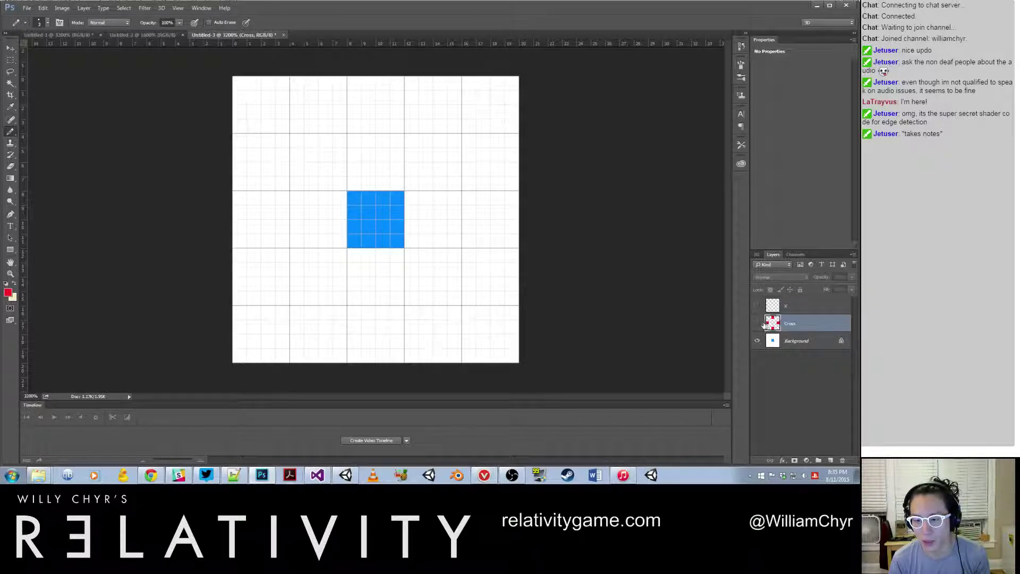
{"action": "left_click", "coordinate": [760, 325]}
{"action": "key", "text": "x"}
{"action": "mouse_move", "coordinate": [337, 82]}
{"action": "left_mouse_down"}
{"action": "mouse_move", "coordinate": [396, 121]}
{"action": "mouse_move", "coordinate": [233, 173]}
{"action": "mouse_move", "coordinate": [305, 357]}
{"action": "mouse_move", "coordinate": [340, 347]}
{"action": "mouse_move", "coordinate": [510, 164]}
{"action": "mouse_move", "coordinate": [449, 168]}
{"action": "left_mouse_up"}
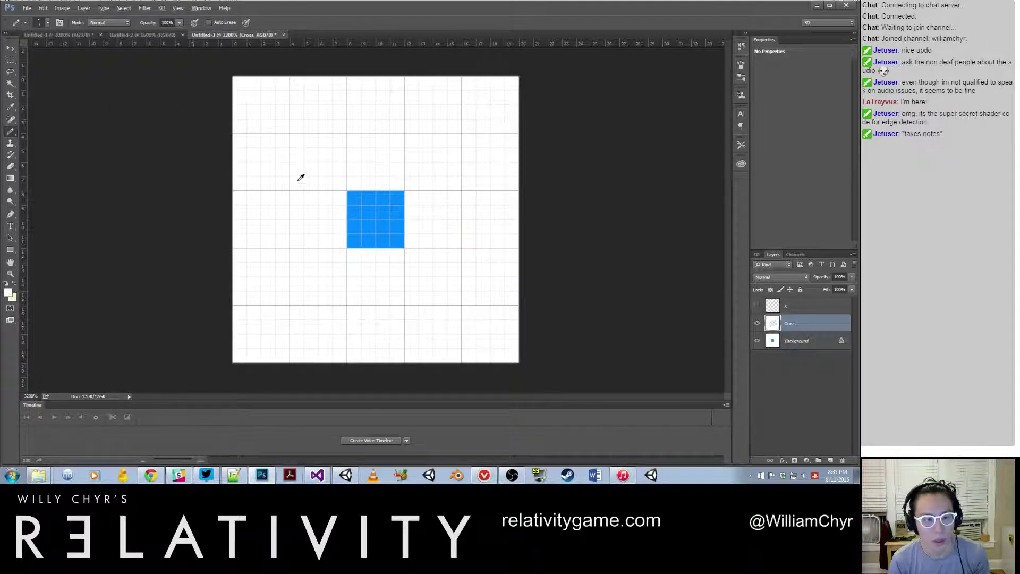
Set the foreground color to pure red (#ff0000)
{"action": "left_click", "coordinate": [8, 292]}
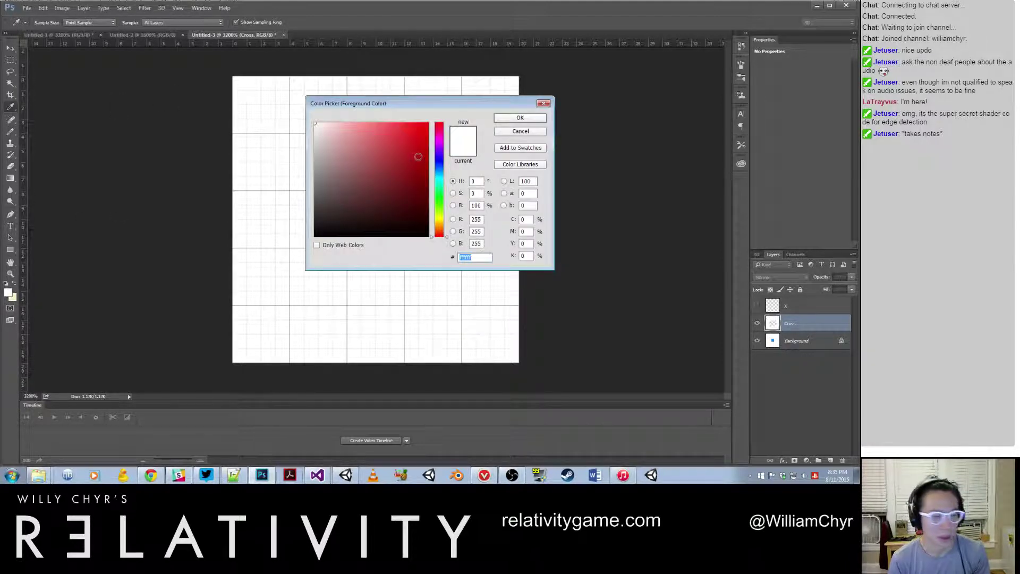
{"action": "type", "text": "ff0000"}
{"action": "left_click", "coordinate": [526, 118]}
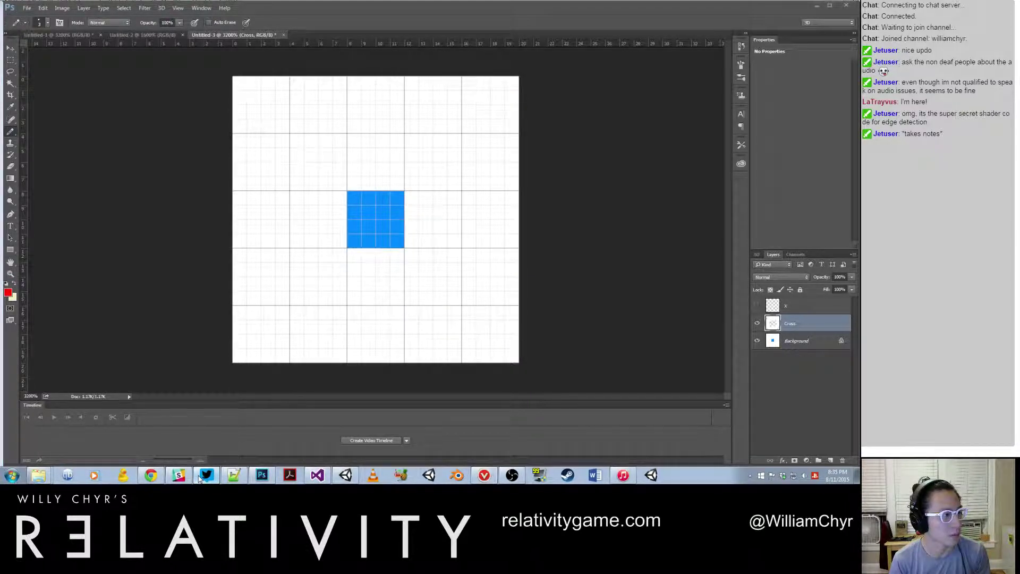
On the Cross layer, fill the 4 by 4 pixel squares directly above, below, left and right of the blue square with red
{"action": "left_click_drag", "start_coordinate": [296, 187], "coordinate": [298, 208]}
{"action": "left_click_drag", "start_coordinate": [357, 148], "coordinate": [353, 129]}
{"action": "mouse_move", "coordinate": [412, 198]}
{"action": "left_mouse_down"}
{"action": "mouse_move", "coordinate": [409, 220]}
{"action": "mouse_move", "coordinate": [412, 210]}
{"action": "left_mouse_up"}
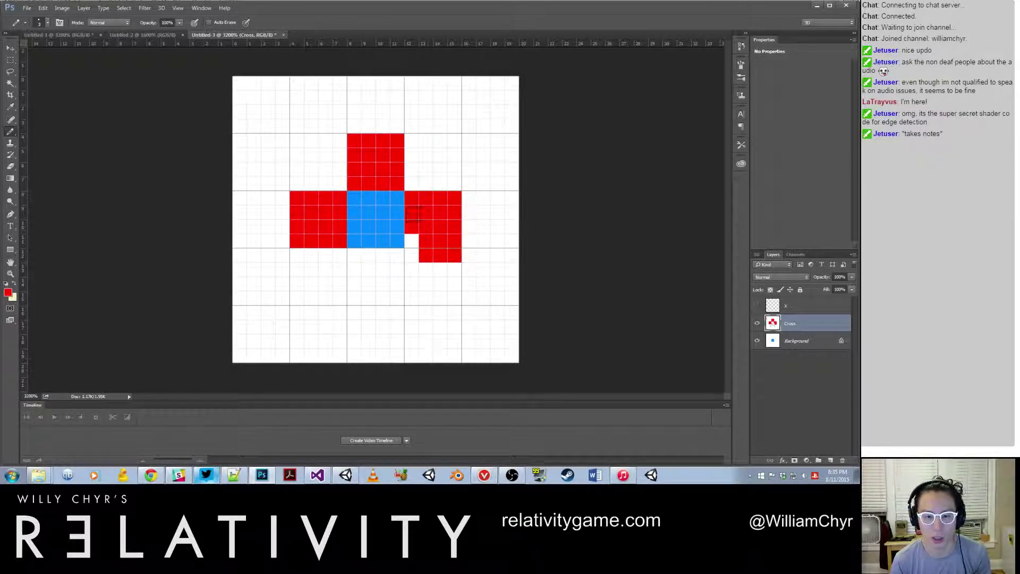
{"action": "left_click", "coordinate": [410, 240]}
{"action": "left_click", "coordinate": [366, 268]}
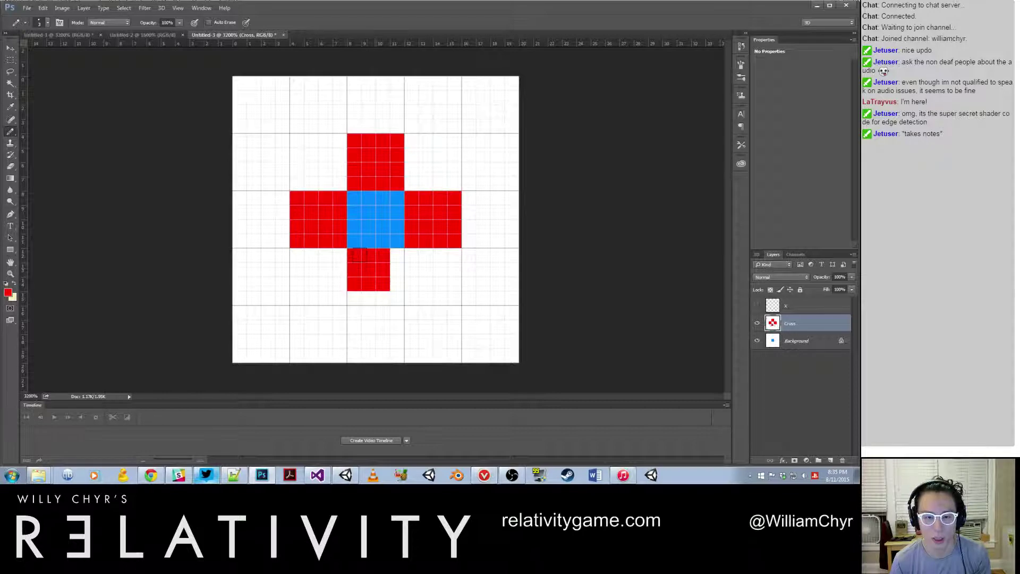
{"action": "left_click", "coordinate": [379, 268]}
{"action": "left_click", "coordinate": [367, 295]}
{"action": "key", "text": "ctrl+z"}
{"action": "left_click", "coordinate": [365, 271]}
{"action": "key", "text": "ctrl+z"}
{"action": "left_click", "coordinate": [363, 266]}
{"action": "left_click", "coordinate": [351, 266]}
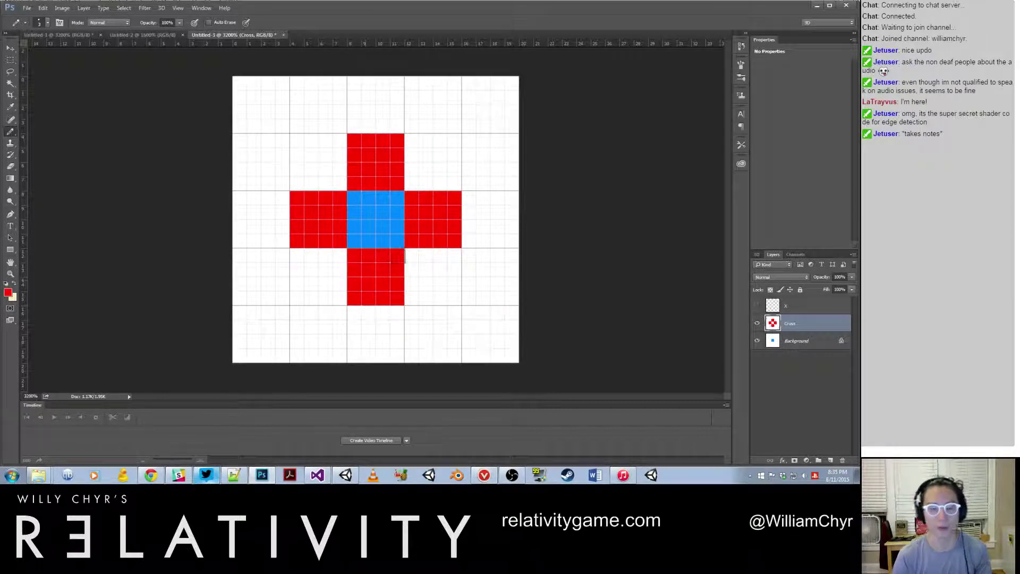
Hide the Cross layer and, on the X layer, fill the four grid squares diagonally adjacent to the blue square with red
{"action": "left_click", "coordinate": [771, 305]}
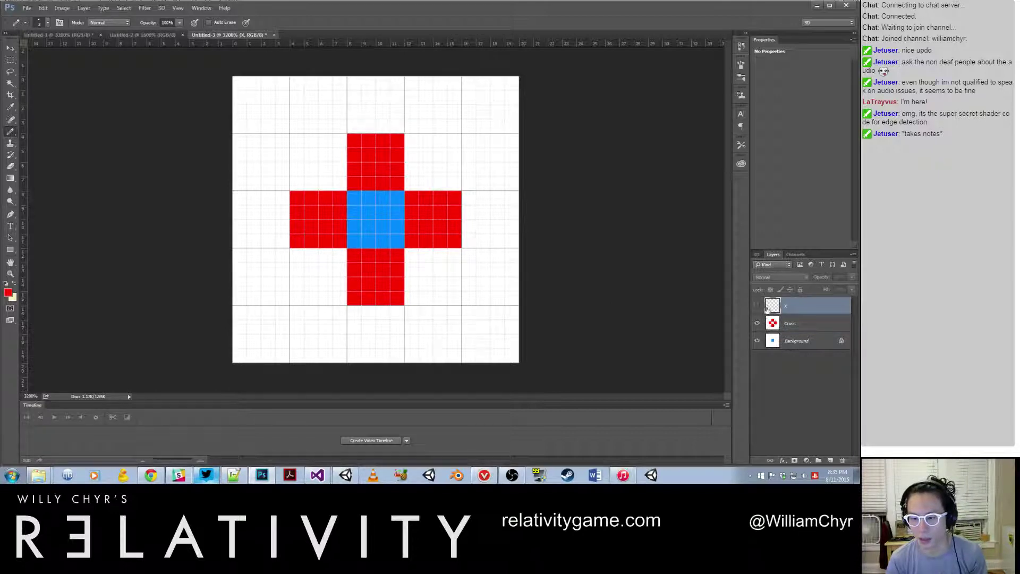
{"action": "left_click", "coordinate": [757, 323]}
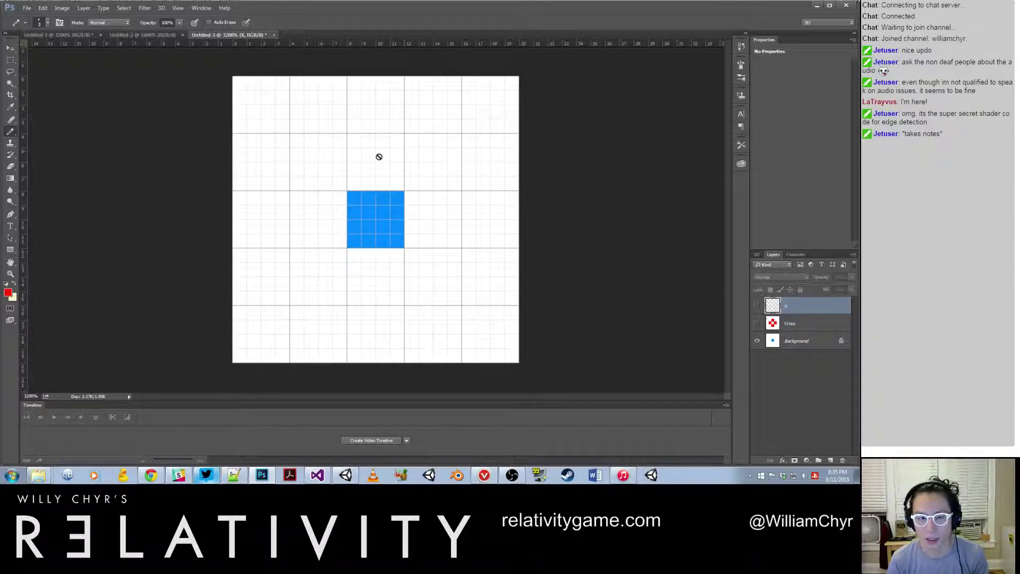
{"action": "key", "text": "m"}
{"action": "key", "text": "ctrl+a"}
{"action": "key", "text": "b"}
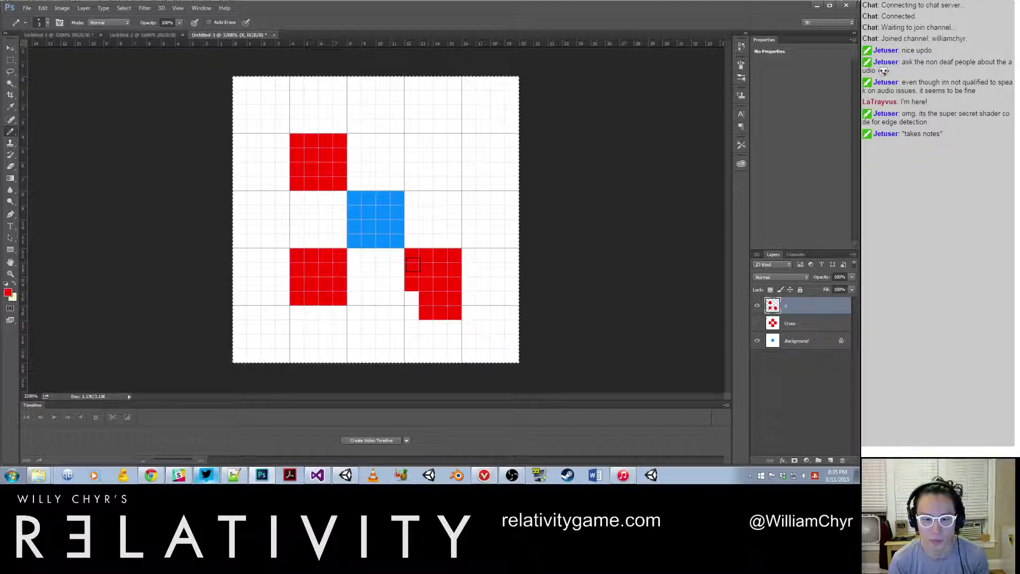
{"action": "left_click", "coordinate": [419, 268]}
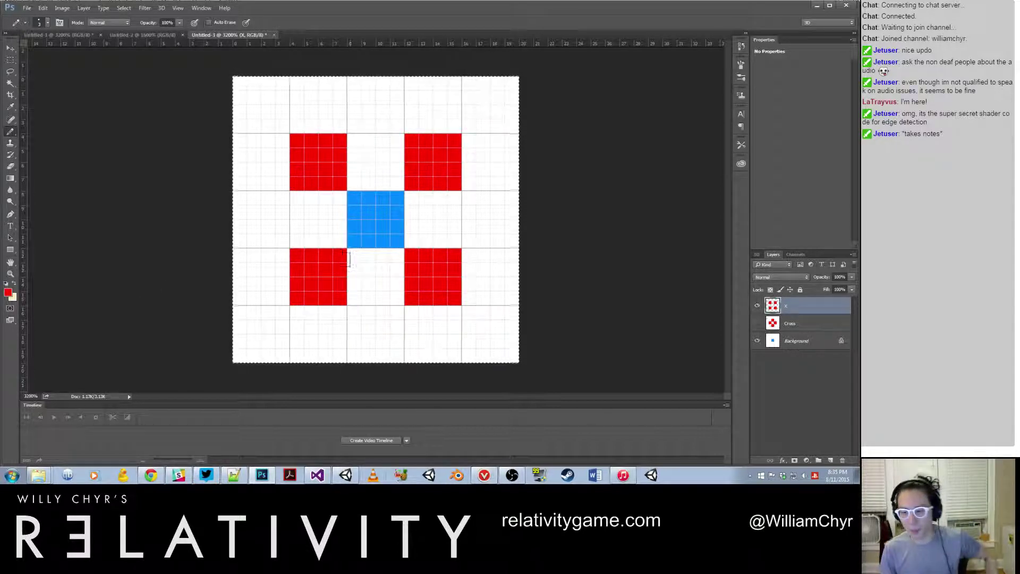
On a new layer above the hidden X layer, fill the eight 4 by 4 pixel grid squares surrounding the blue square with red
{"action": "left_click", "coordinate": [830, 462]}
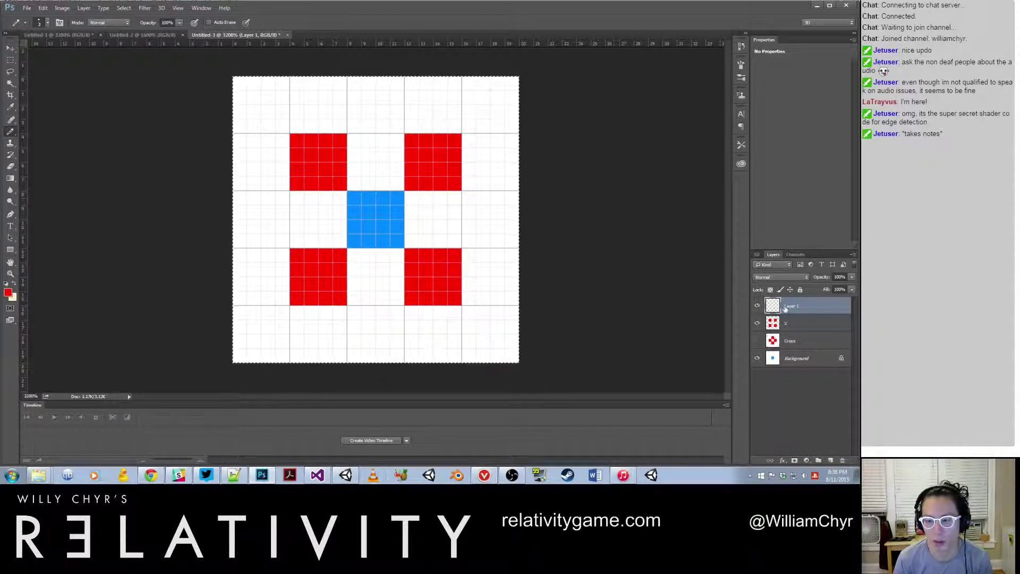
{"action": "left_click", "coordinate": [757, 323]}
{"action": "left_click_drag", "start_coordinate": [296, 138], "coordinate": [324, 138]}
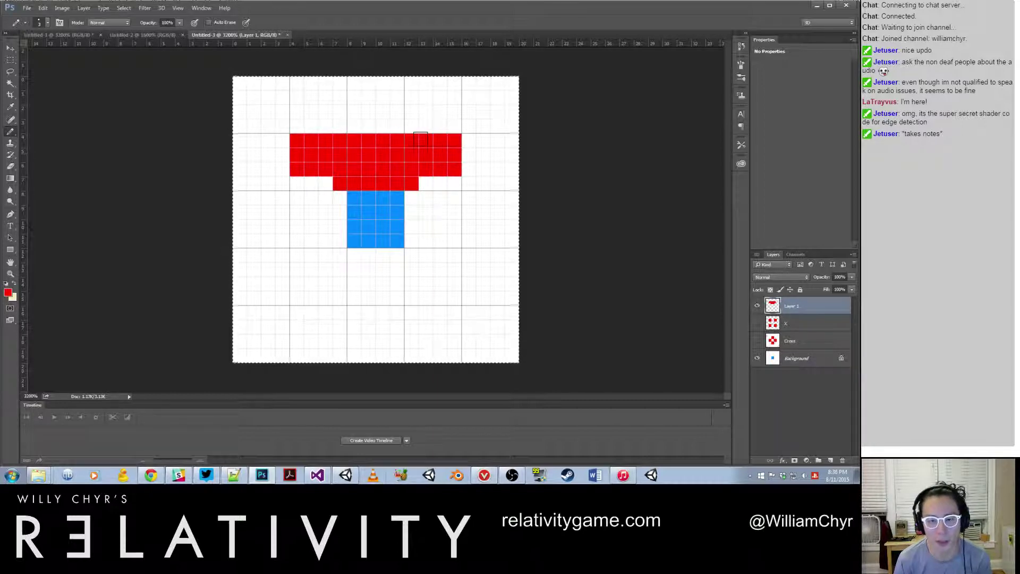
{"action": "left_click", "coordinate": [413, 211]}
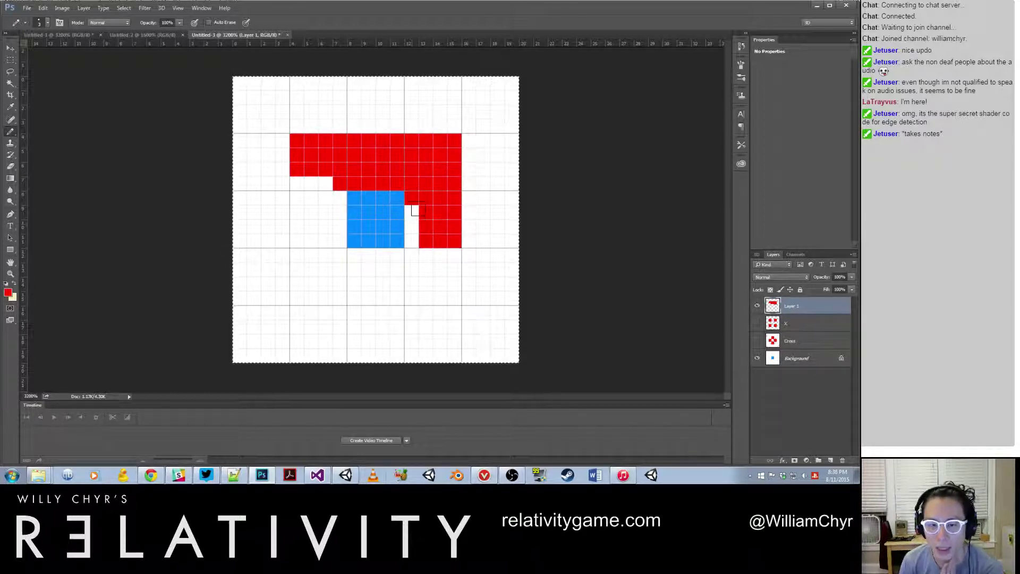
{"action": "left_click_drag", "start_coordinate": [412, 270], "coordinate": [412, 298]}
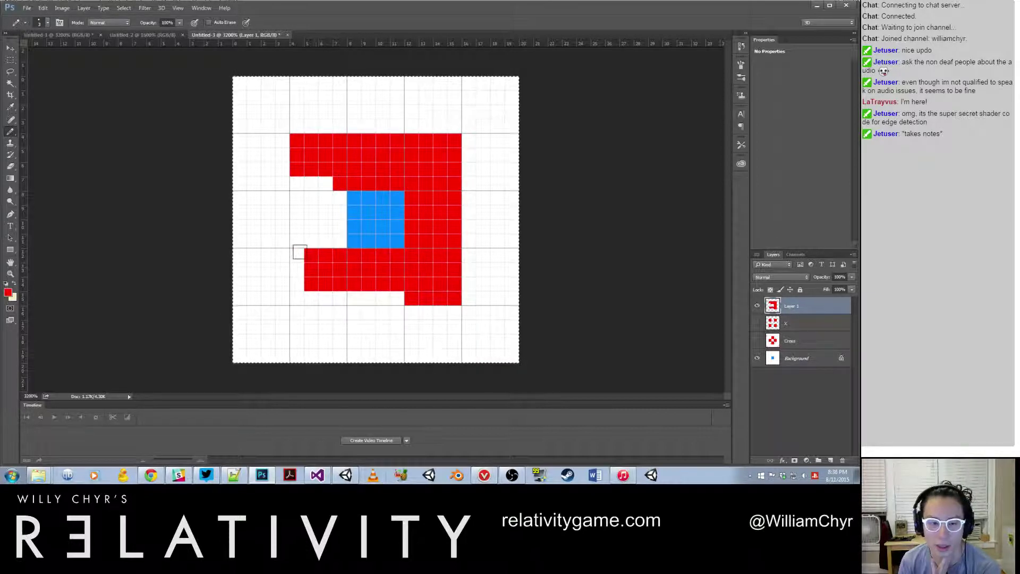
{"action": "mouse_move", "coordinate": [311, 171]}
{"action": "left_mouse_down"}
{"action": "mouse_move", "coordinate": [284, 198]}
{"action": "mouse_move", "coordinate": [319, 227]}
{"action": "left_mouse_up"}
{"action": "left_click", "coordinate": [295, 182]}
{"action": "key", "text": "ctrl+z"}
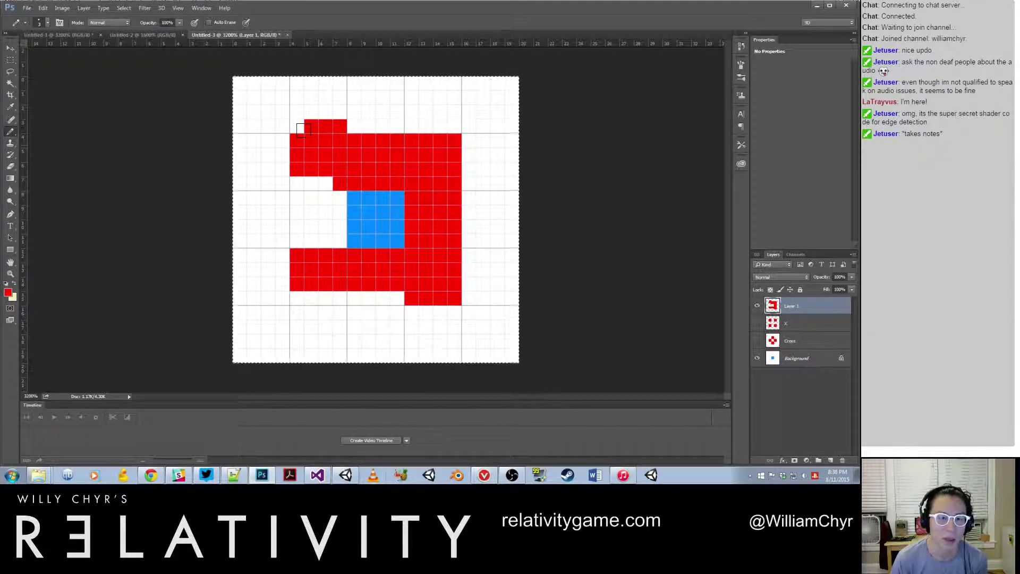
{"action": "key", "text": "ctrl+z"}
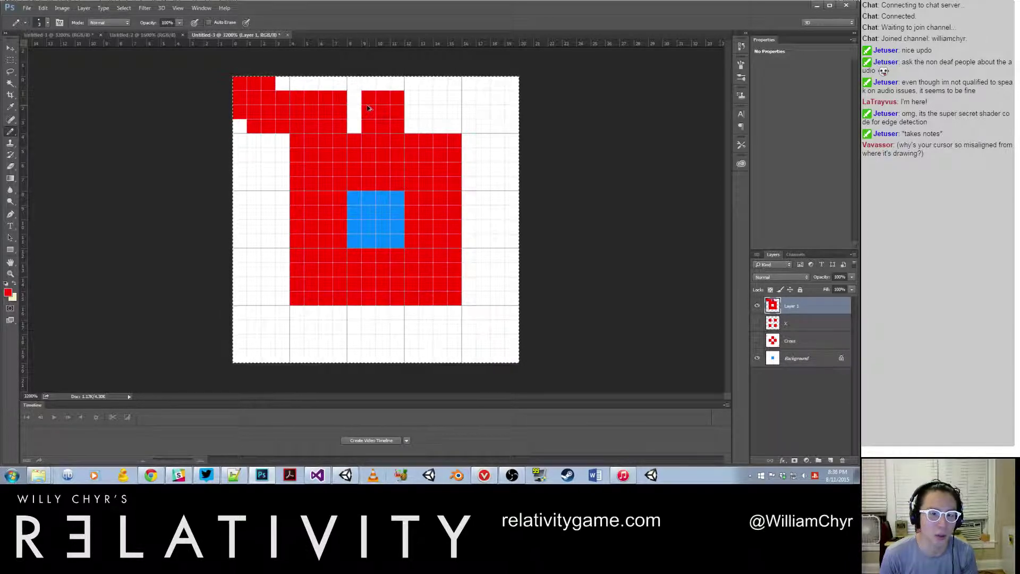
{"action": "key", "text": "ctrl+alt+z"}
{"action": "key", "text": "ctrl+alt+z"}
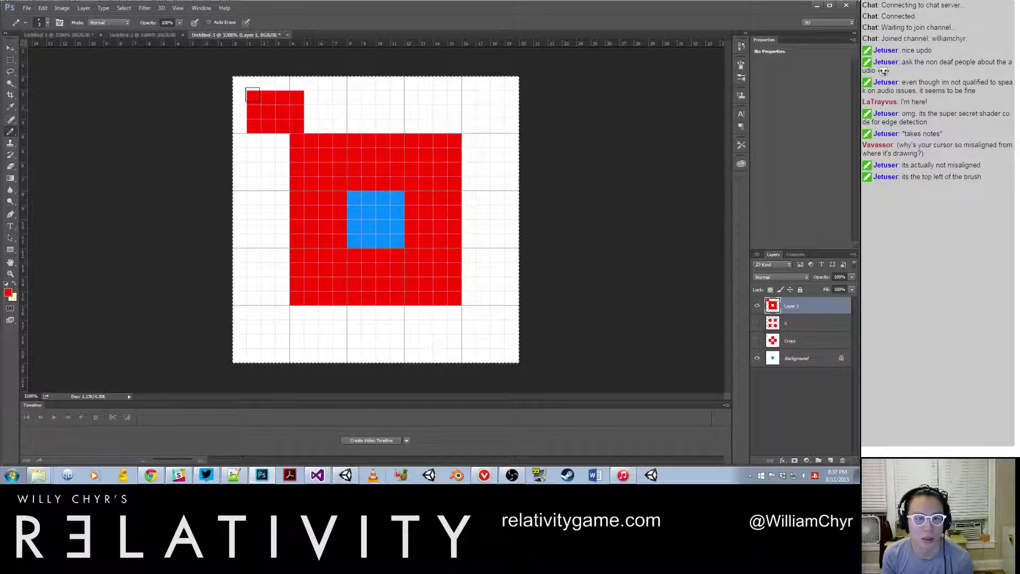
{"action": "left_click", "coordinate": [326, 96]}
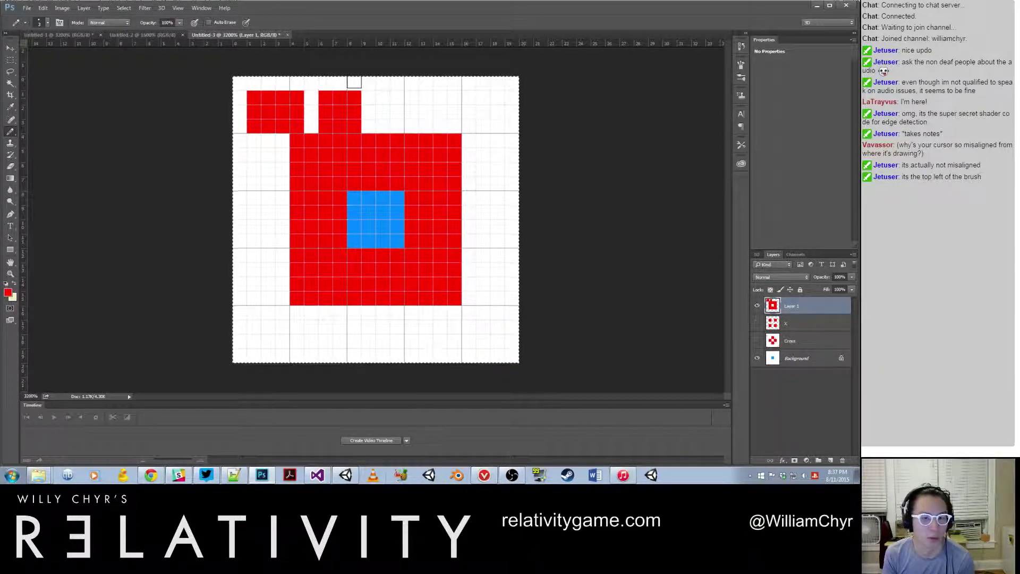
{"action": "left_click", "coordinate": [397, 83]}
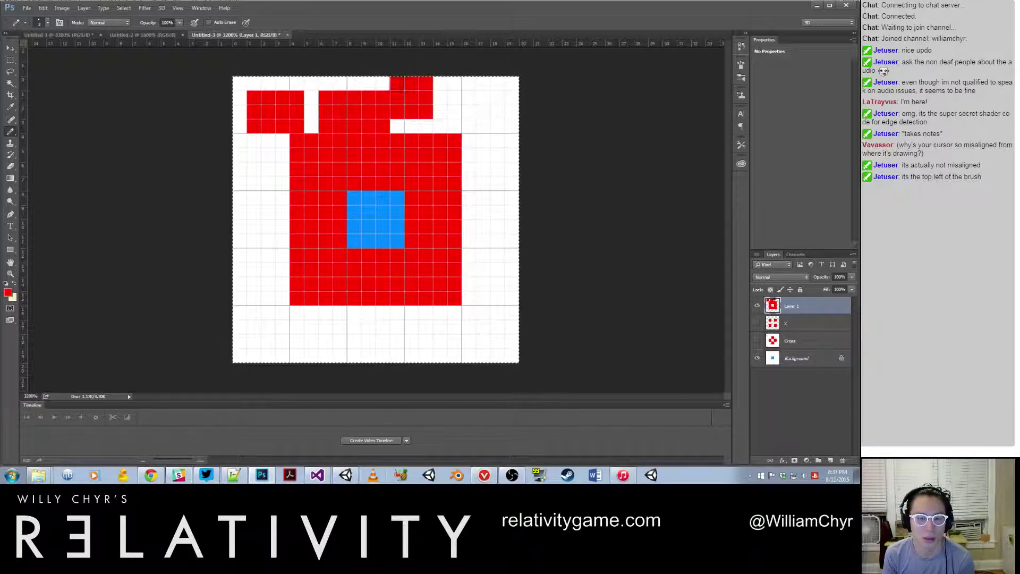
{"action": "left_click_drag", "start_coordinate": [468, 144], "coordinate": [467, 158]}
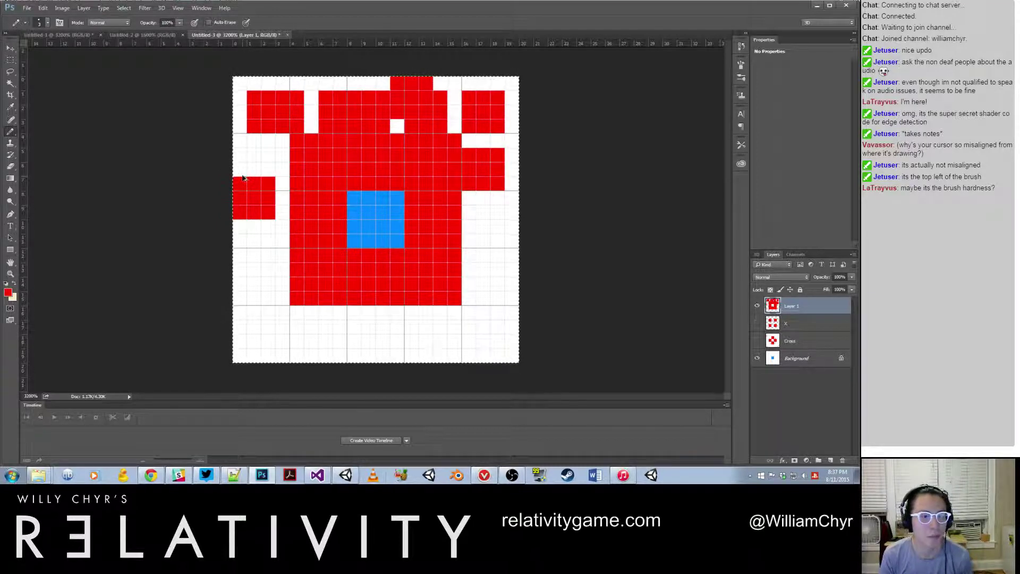
{"action": "key", "text": "ctrl+alt+z"}
{"action": "key", "text": "ctrl+alt+z"}
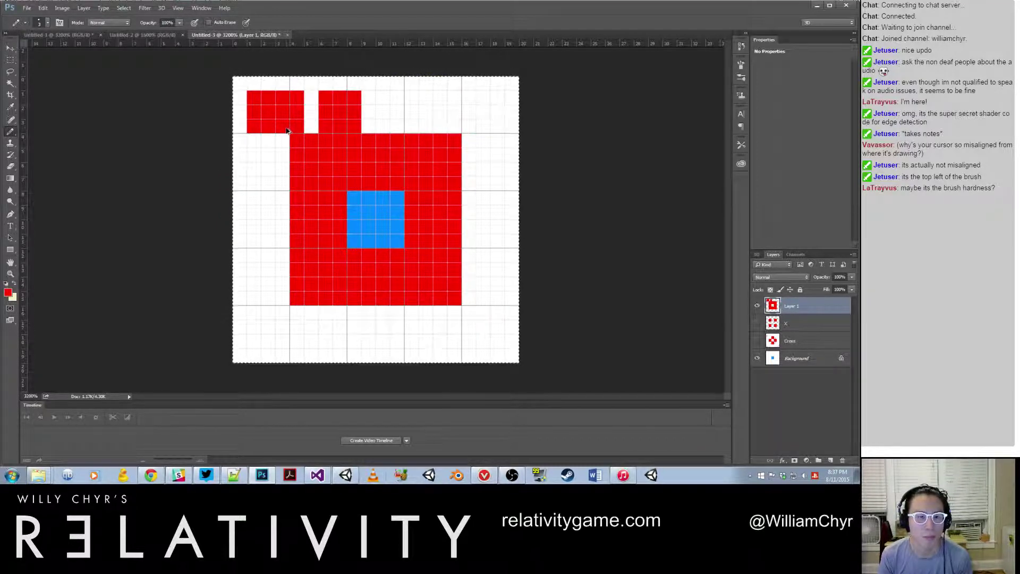
{"action": "key", "text": "ctrl+alt+z"}
{"action": "key", "text": "ctrl+alt+z"}
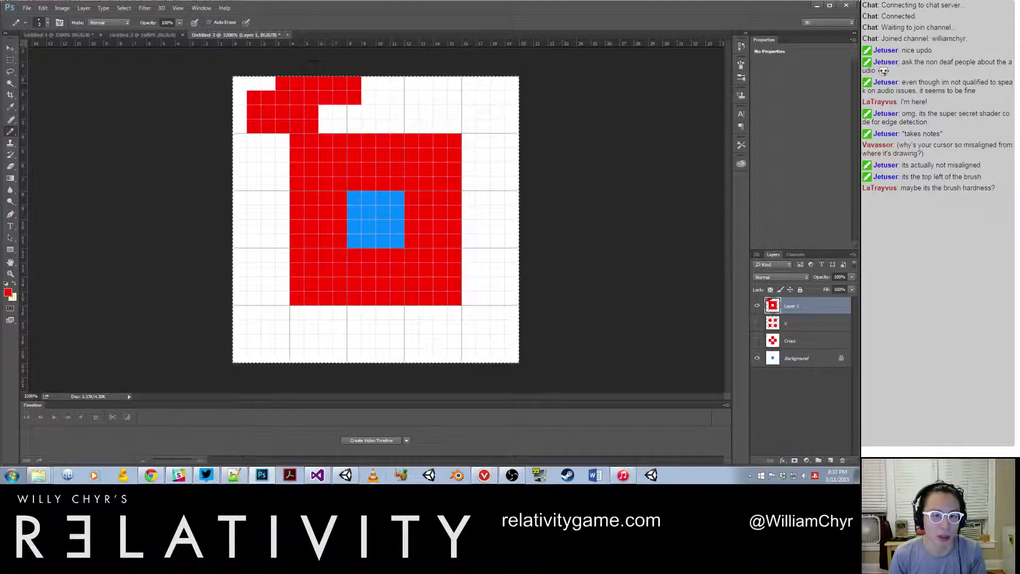
Undo the stray red strokes painted above the red ring on the new layer
{"action": "key", "text": "ctrl+z"}
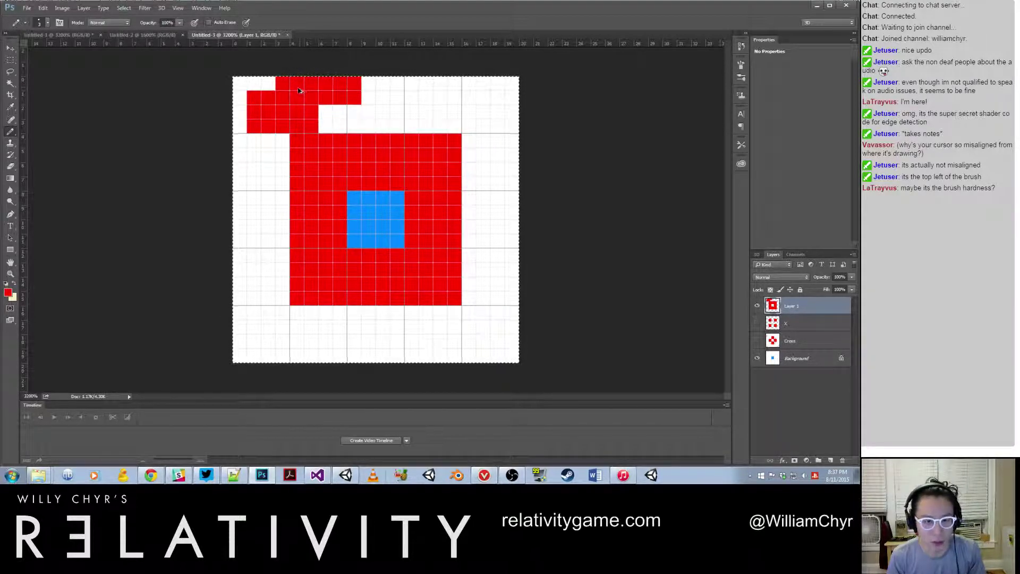
{"action": "key", "text": "ctrl+alt+z"}
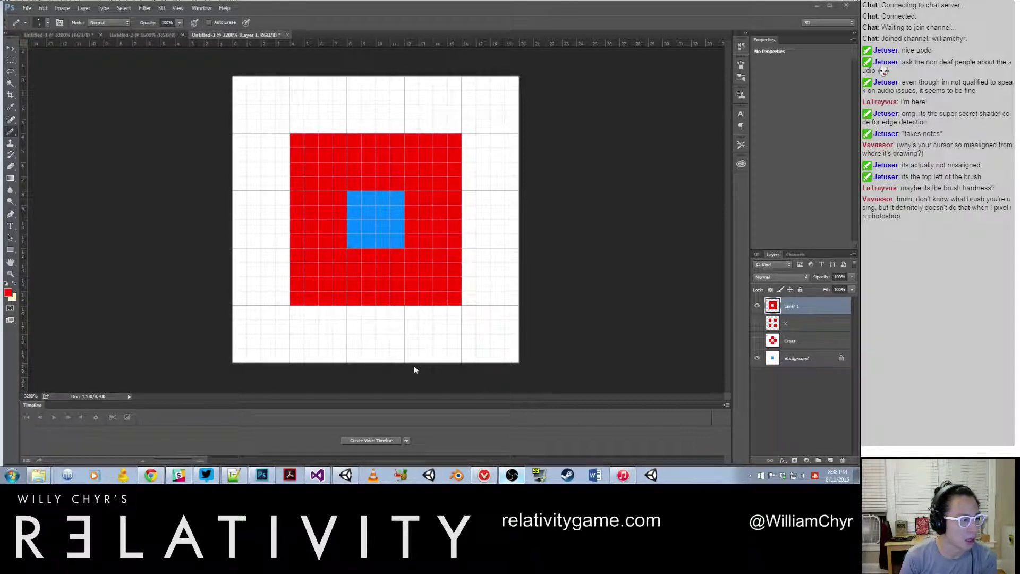
{"action": "left_click", "coordinate": [25, 23]}
{"action": "key", "text": "ctrl+a"}
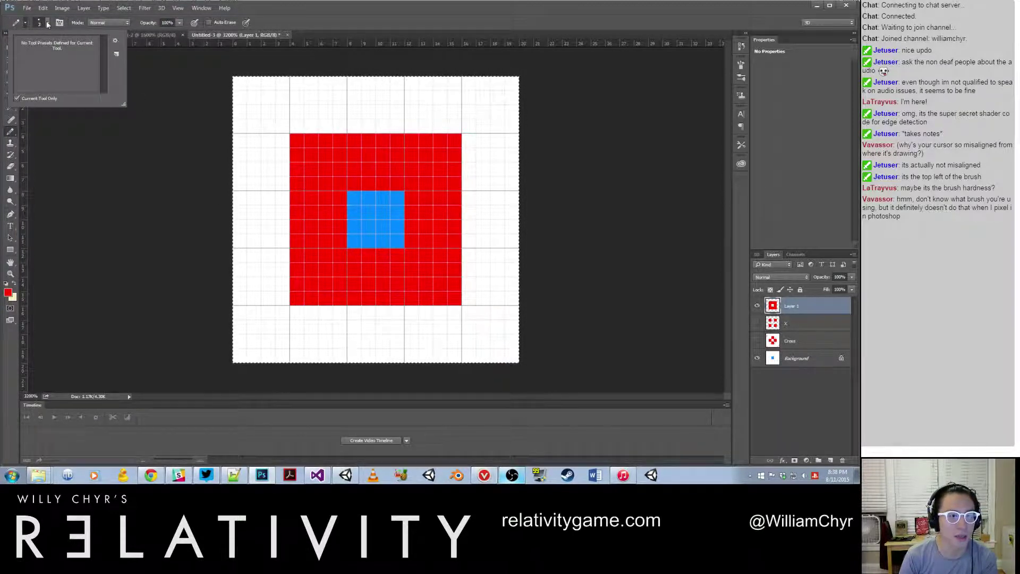
{"action": "left_click", "coordinate": [47, 23]}
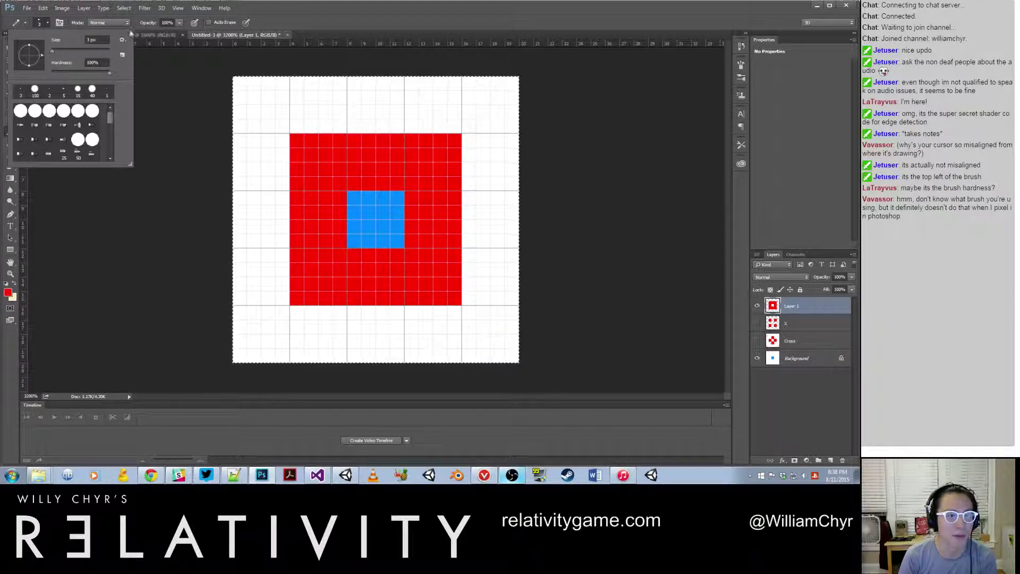
{"action": "left_click", "coordinate": [95, 22]}
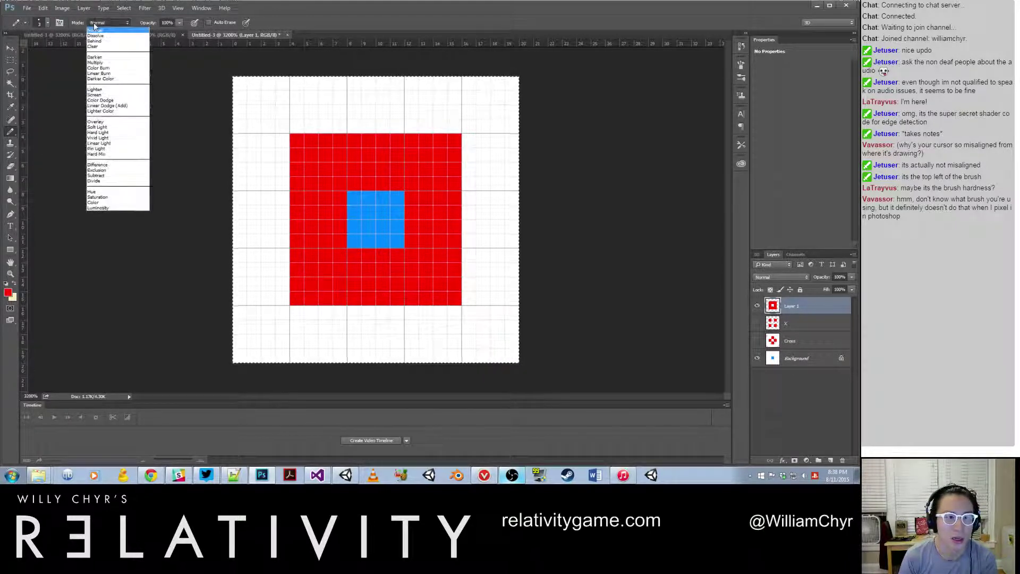
{"action": "left_click", "coordinate": [390, 58]}
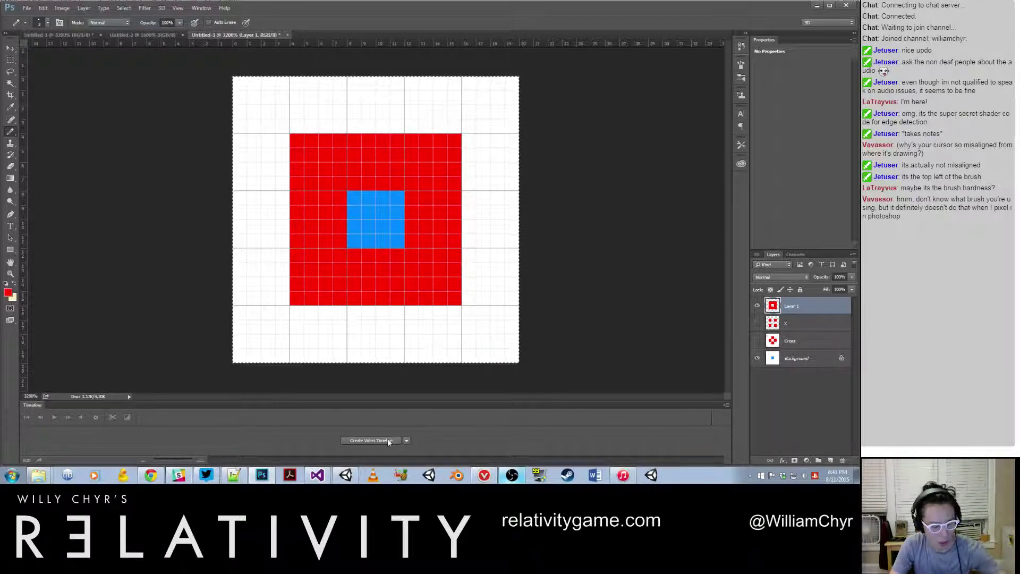
{"action": "left_click", "coordinate": [207, 476]}
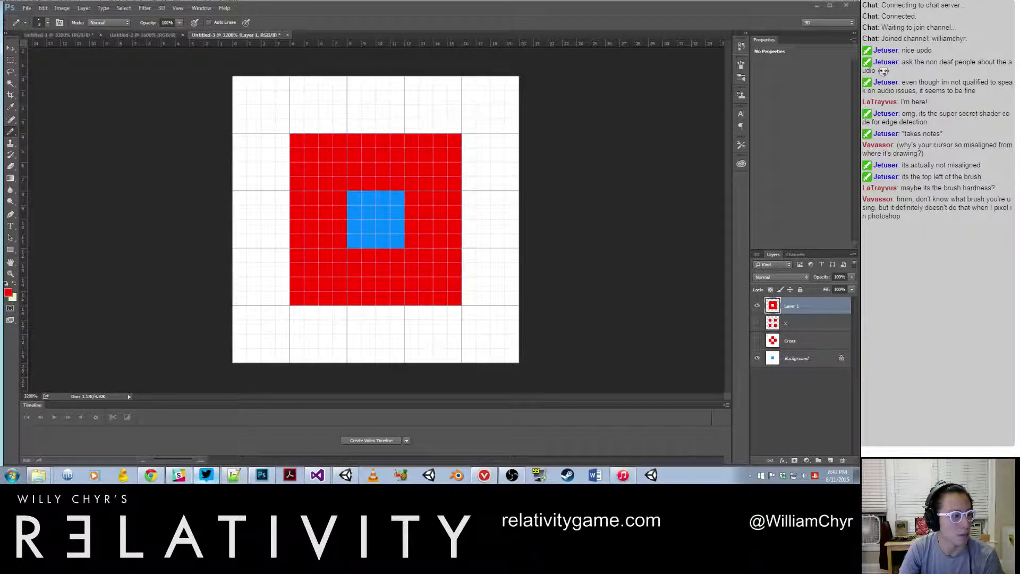
{"action": "key", "text": "ctrl+a"}
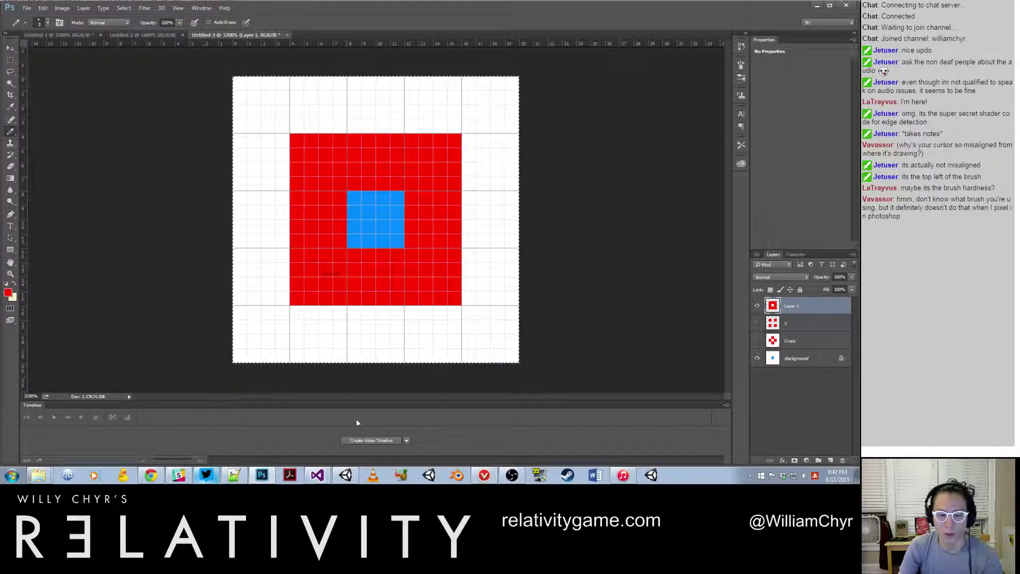
{"action": "left_click", "coordinate": [317, 474]}
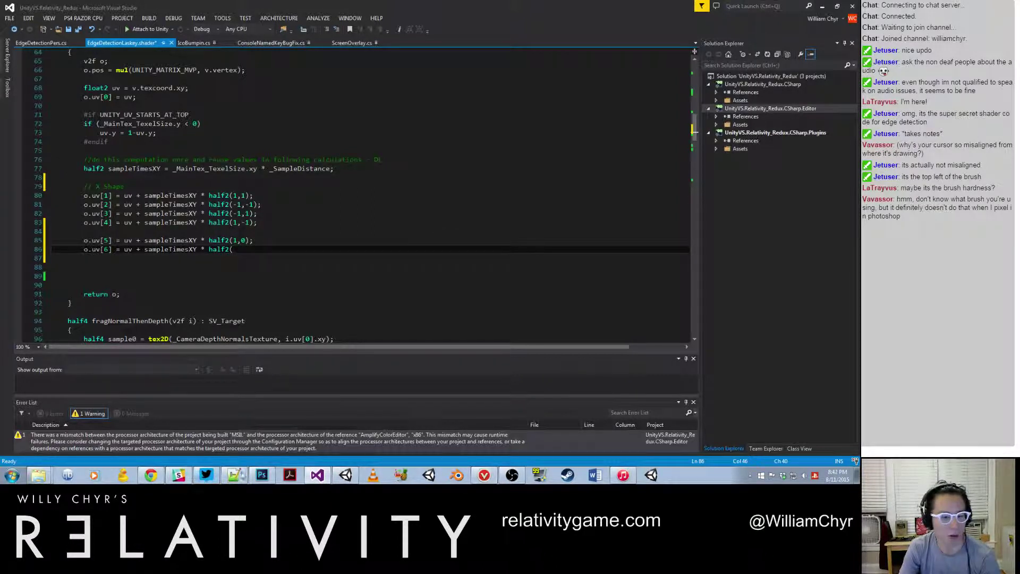
{"action": "left_click", "coordinate": [262, 474]}
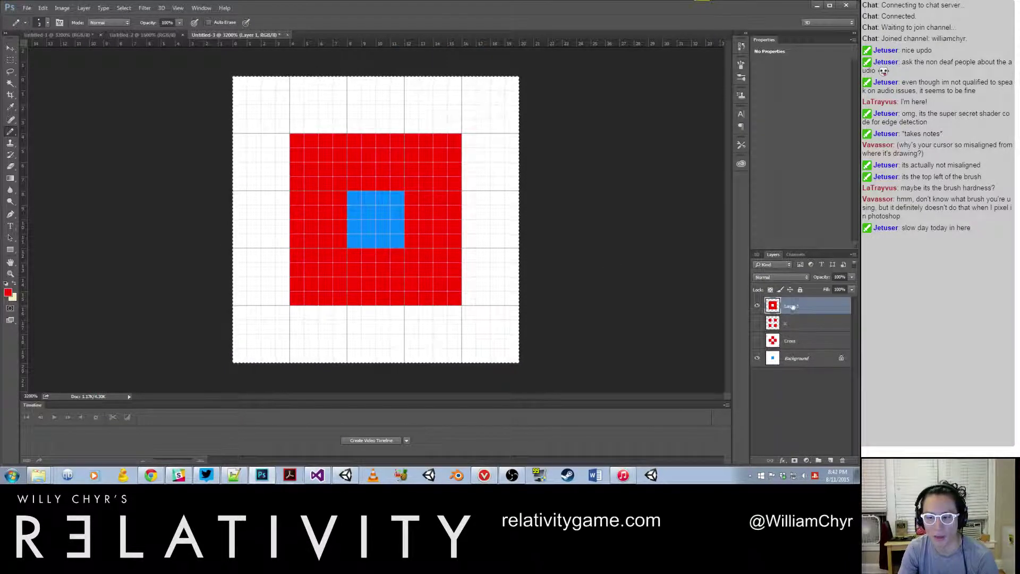
Rename the layer with the full red ring as Circle
{"action": "double_click", "coordinate": [788, 306]}
{"action": "type", "text": "Circe"}
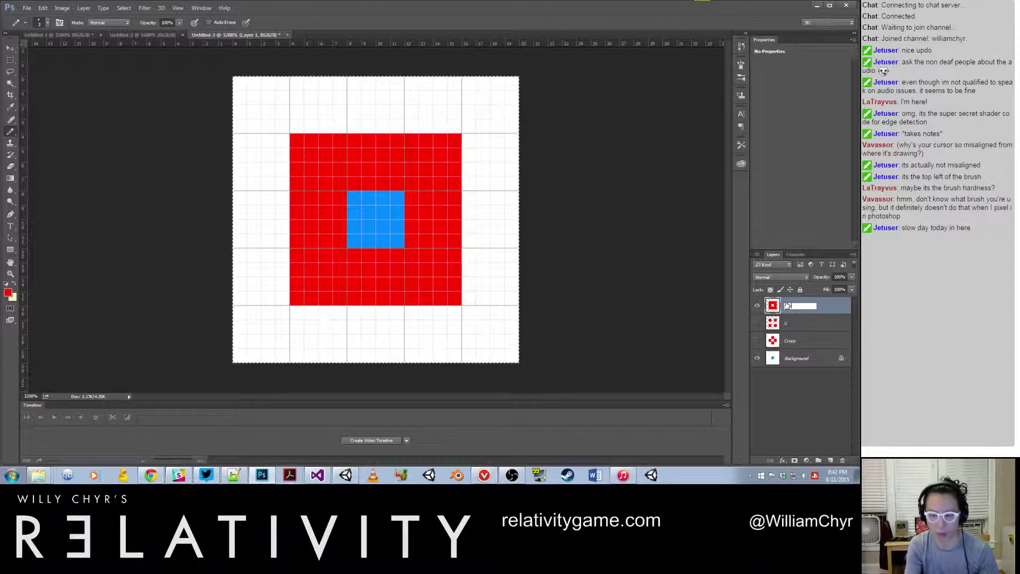
{"action": "key", "text": "Return"}
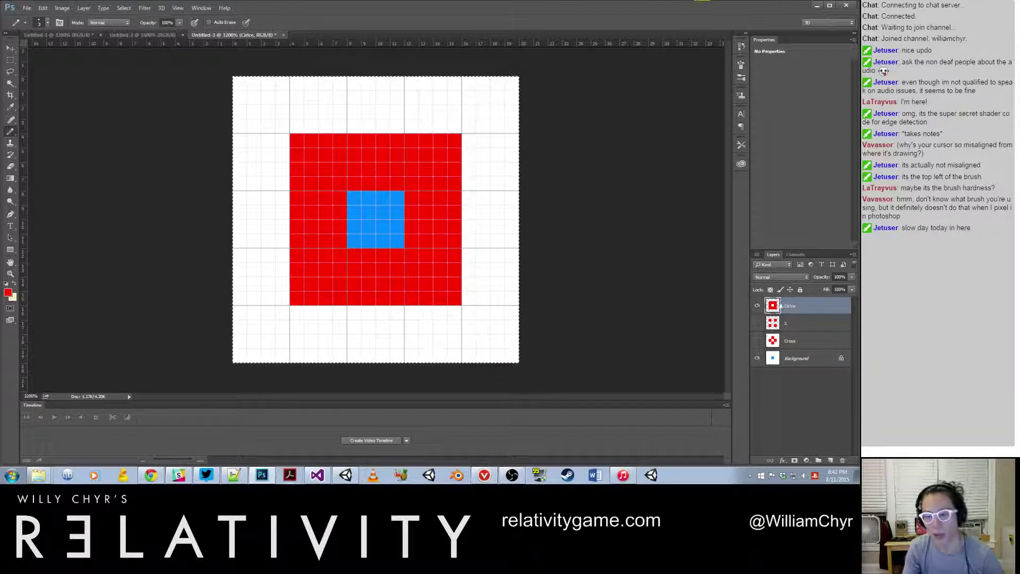
{"action": "double_click", "coordinate": [789, 307]}
{"action": "left_click", "coordinate": [789, 307]}
{"action": "left_click_drag", "start_coordinate": [805, 306], "coordinate": [653, 314]}
{"action": "type", "text": "Circle"}
{"action": "key", "text": "Return"}
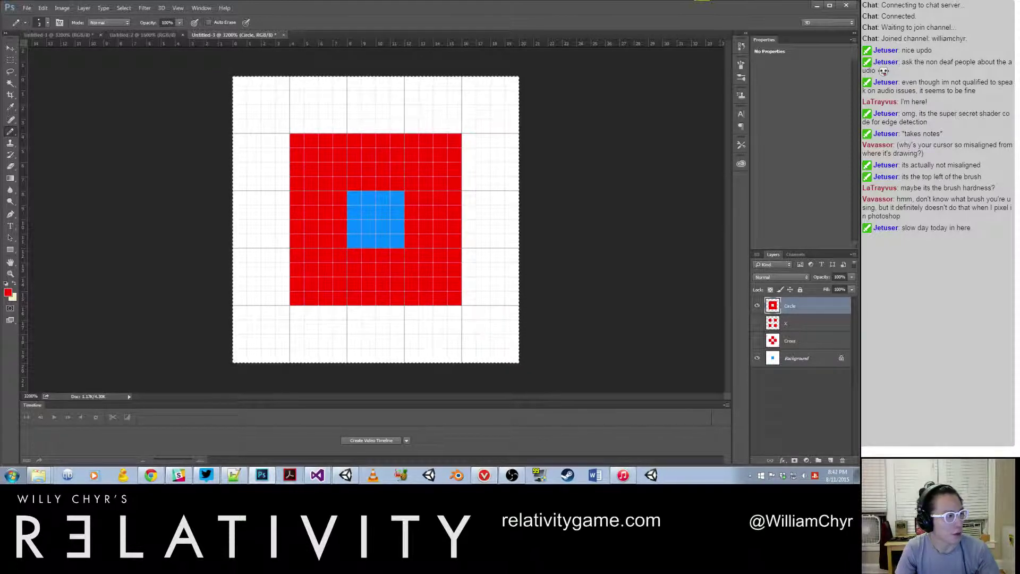
Hide the Circle layer and show the Cross layer
{"action": "key", "text": "alt+Tab"}
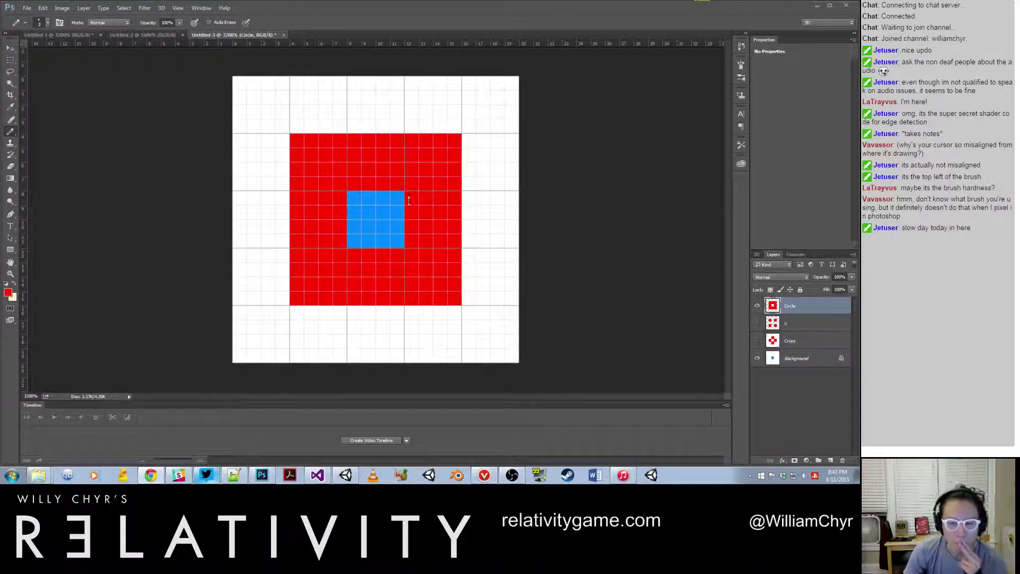
{"action": "left_click", "coordinate": [756, 307]}
{"action": "key", "text": "ctrl+a"}
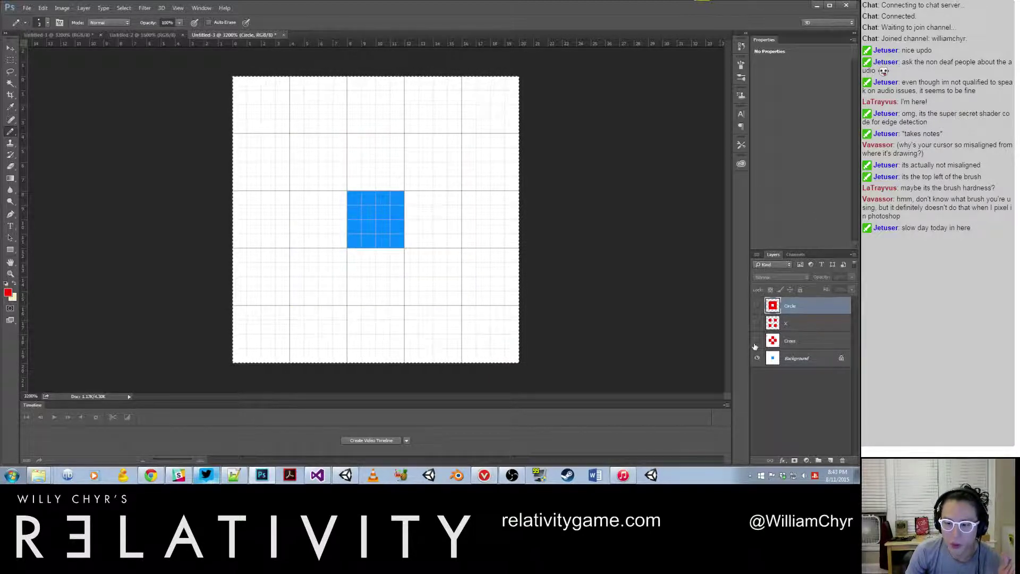
{"action": "left_click", "coordinate": [757, 342]}
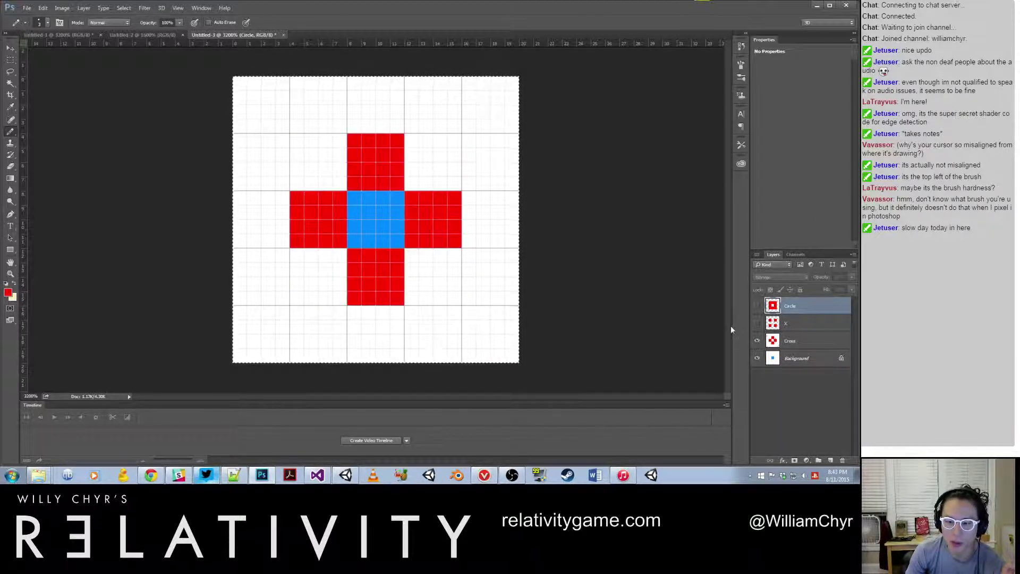
{"action": "left_click", "coordinate": [429, 210]}
{"action": "key", "text": "Return"}
Hide the Background layer and delete the white areas around the red squares on the Cross layer, selecting them with the Magic Wand
{"action": "left_click", "coordinate": [9, 84]}
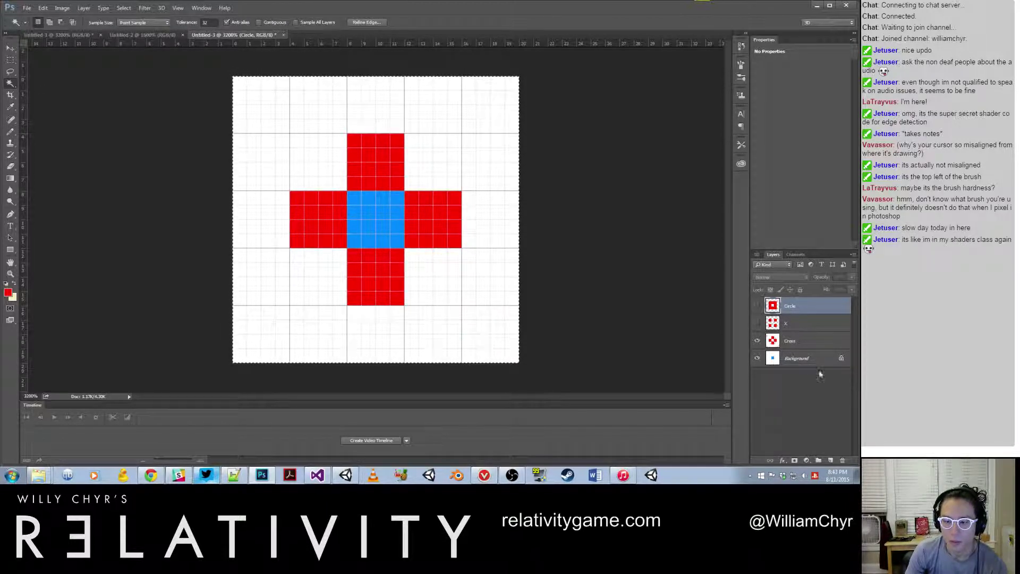
{"action": "left_click", "coordinate": [795, 344]}
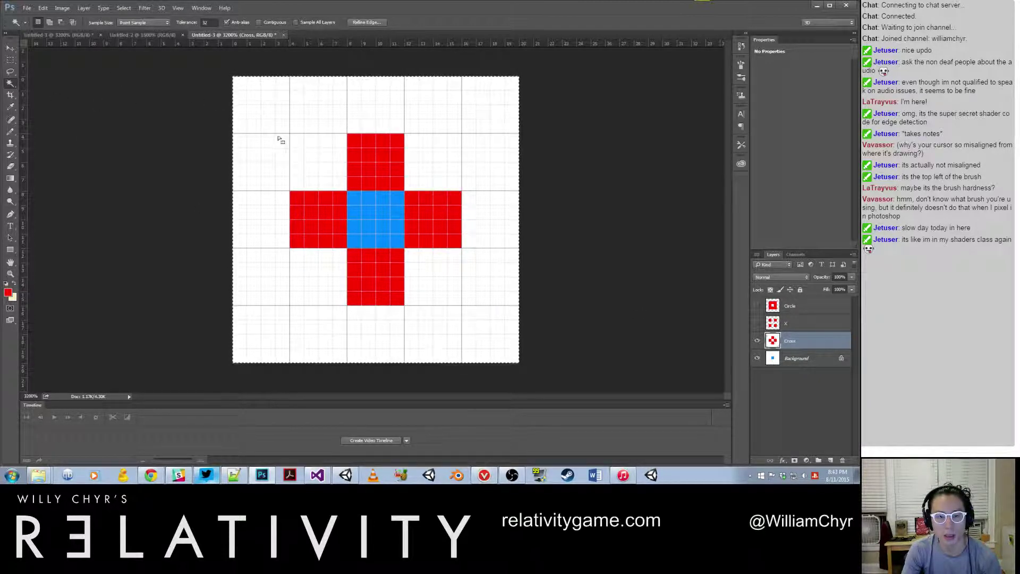
{"action": "left_click", "coordinate": [10, 59]}
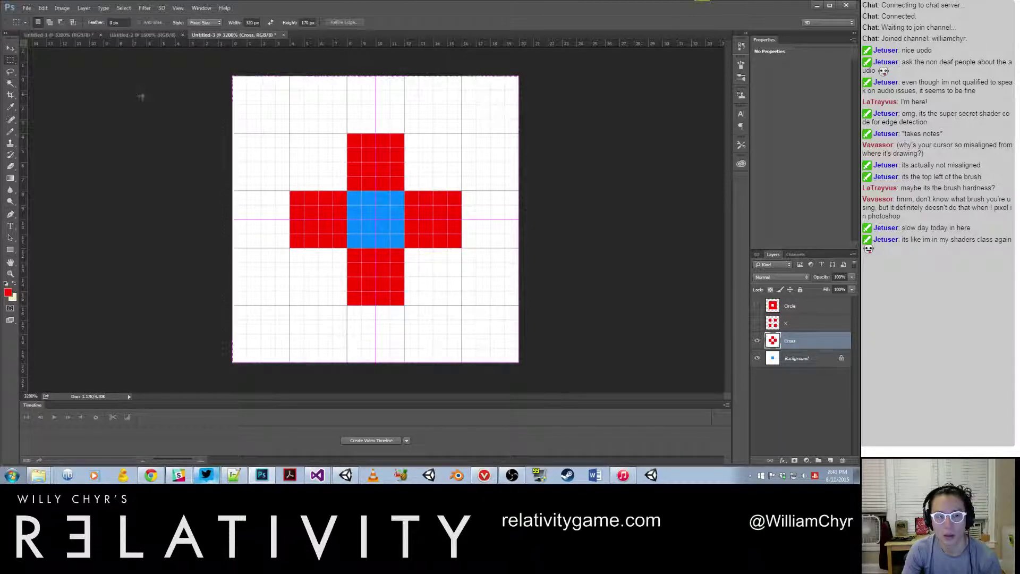
{"action": "left_click", "coordinate": [757, 358]}
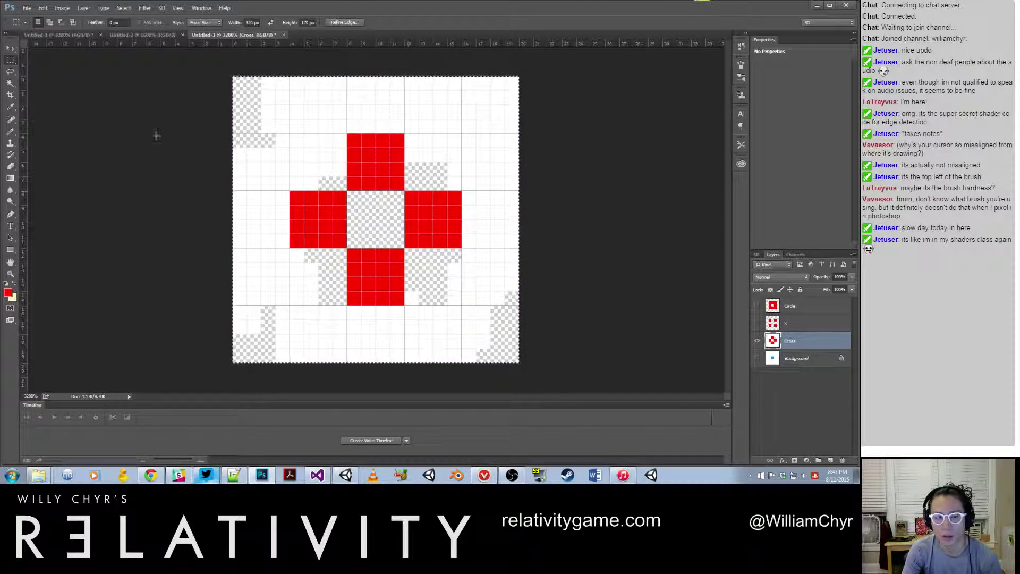
{"action": "left_click", "coordinate": [10, 84]}
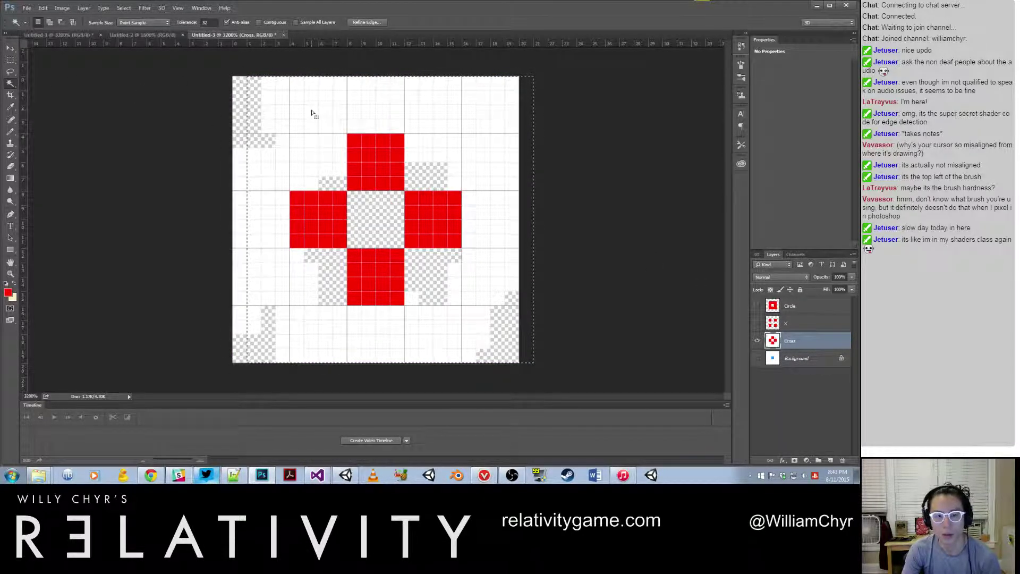
{"action": "key", "text": "Delete"}
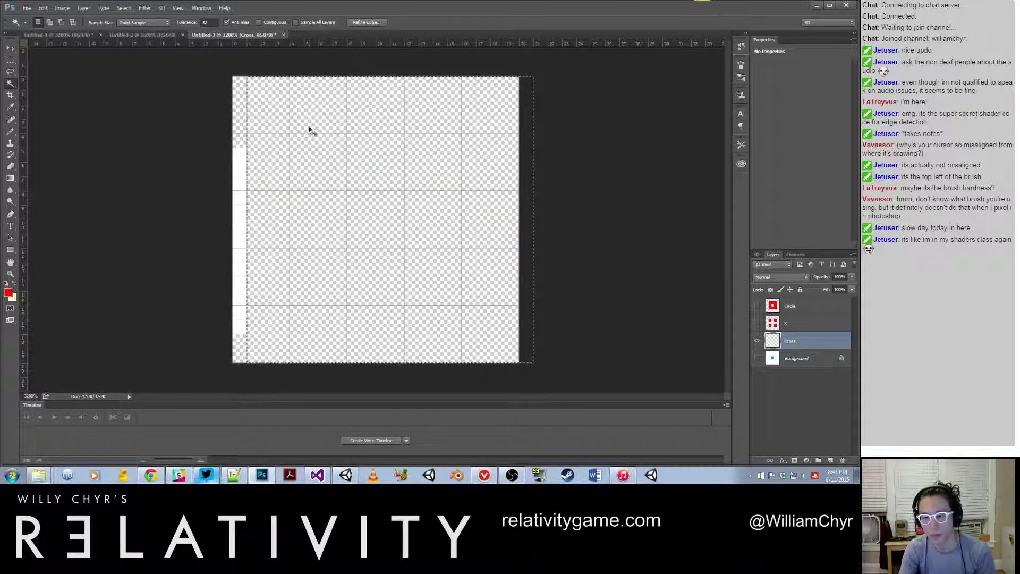
{"action": "key", "text": "ctrl+z"}
{"action": "left_click", "coordinate": [245, 167]}
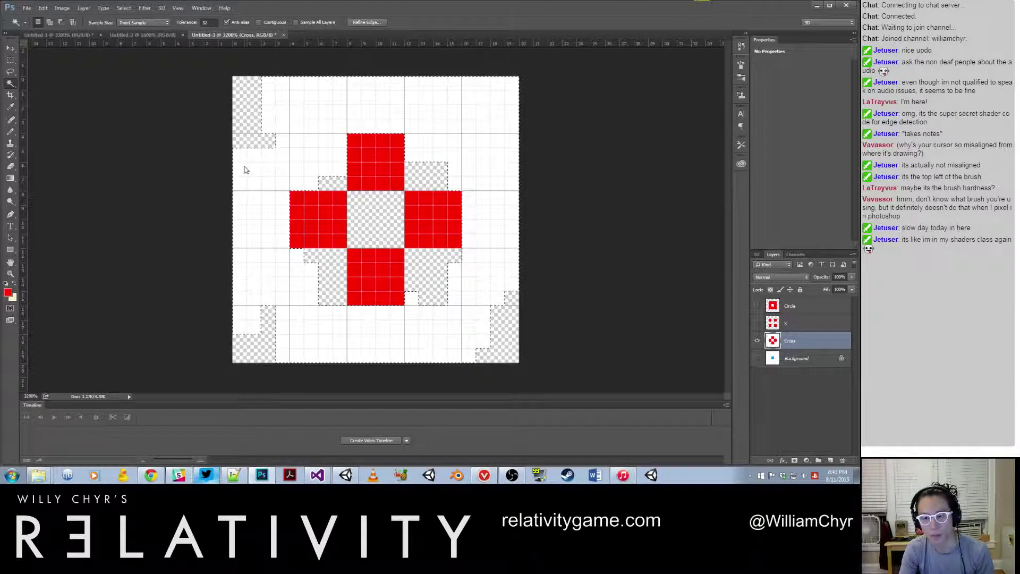
{"action": "key", "text": "Delete"}
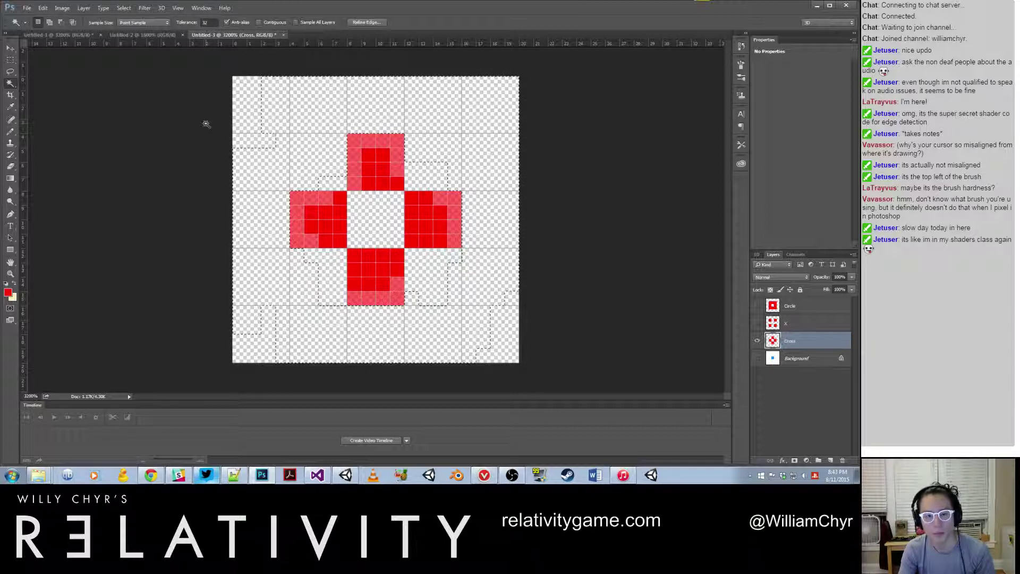
Clear the selection, repaint the faded edges of the Cross layer's four squares solid red with the Pencil, and show the Background layer
{"action": "left_click", "coordinate": [11, 106]}
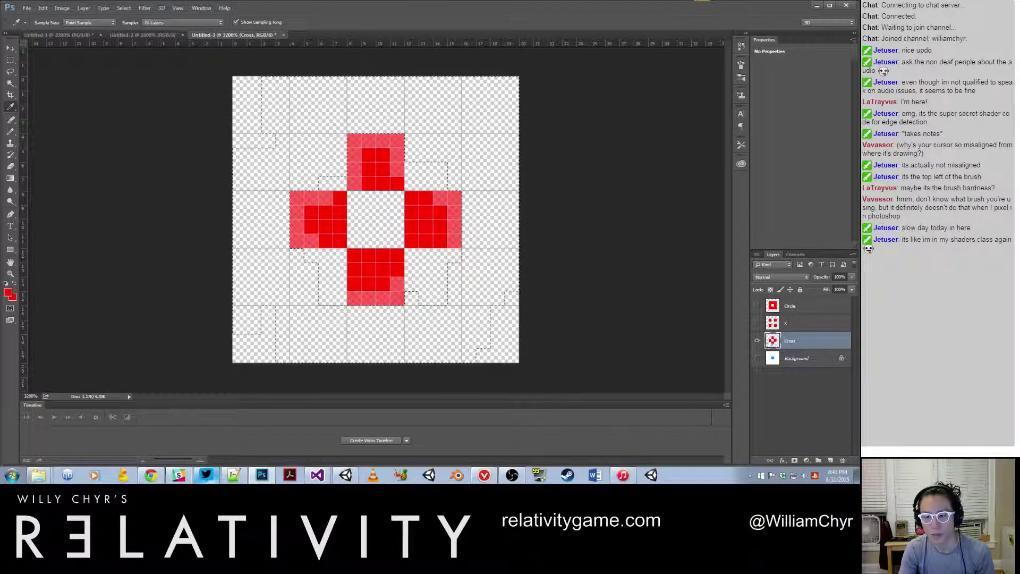
{"action": "left_click", "coordinate": [10, 60]}
{"action": "key", "text": "ctrl+d"}
{"action": "key", "text": "i"}
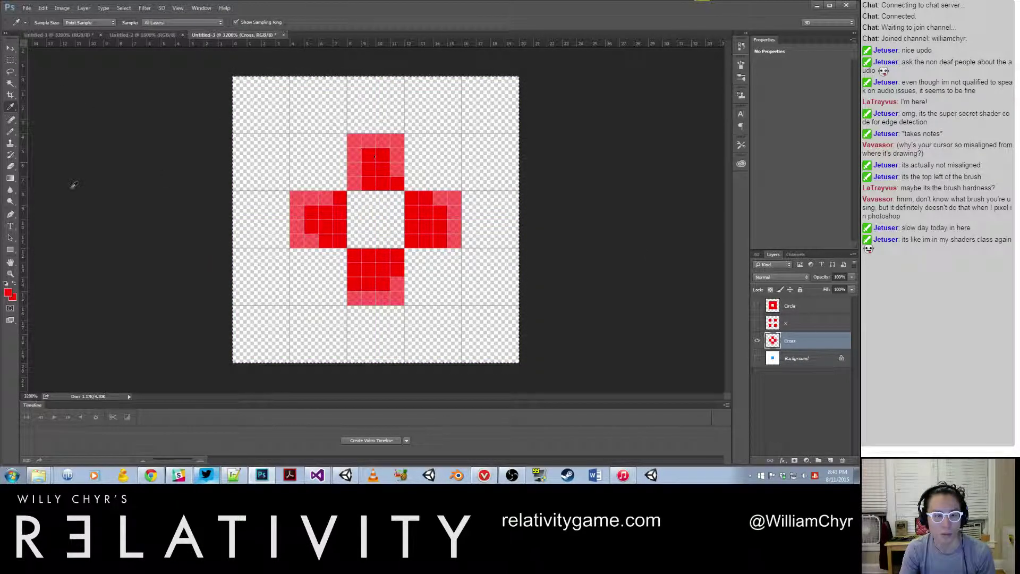
{"action": "left_click", "coordinate": [10, 131]}
{"action": "mouse_move", "coordinate": [390, 141]}
{"action": "left_mouse_down"}
{"action": "mouse_move", "coordinate": [363, 140]}
{"action": "mouse_move", "coordinate": [355, 184]}
{"action": "left_mouse_up"}
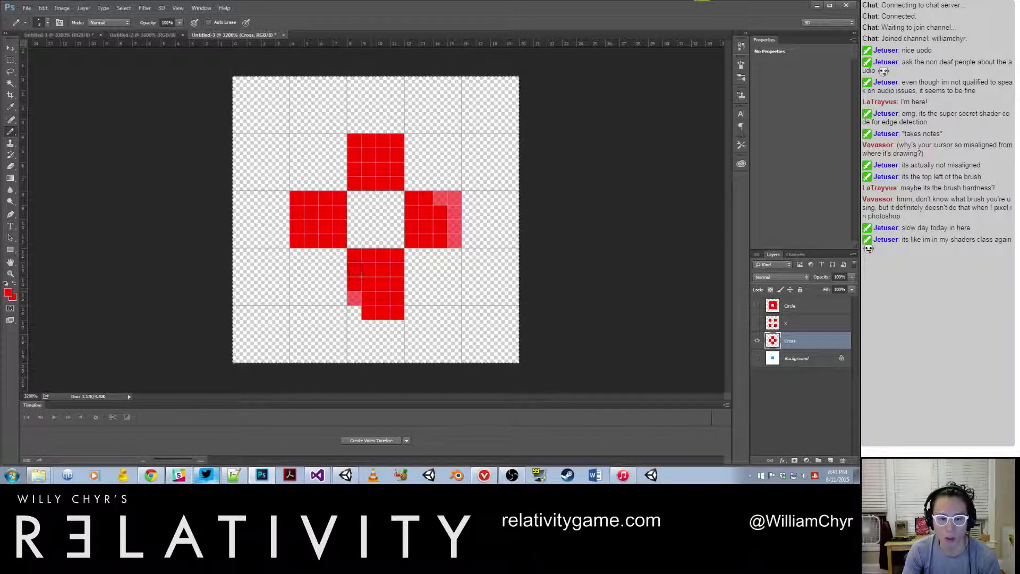
{"action": "key", "text": "ctrl+z"}
{"action": "left_click", "coordinate": [354, 268]}
{"action": "left_click", "coordinate": [424, 213]}
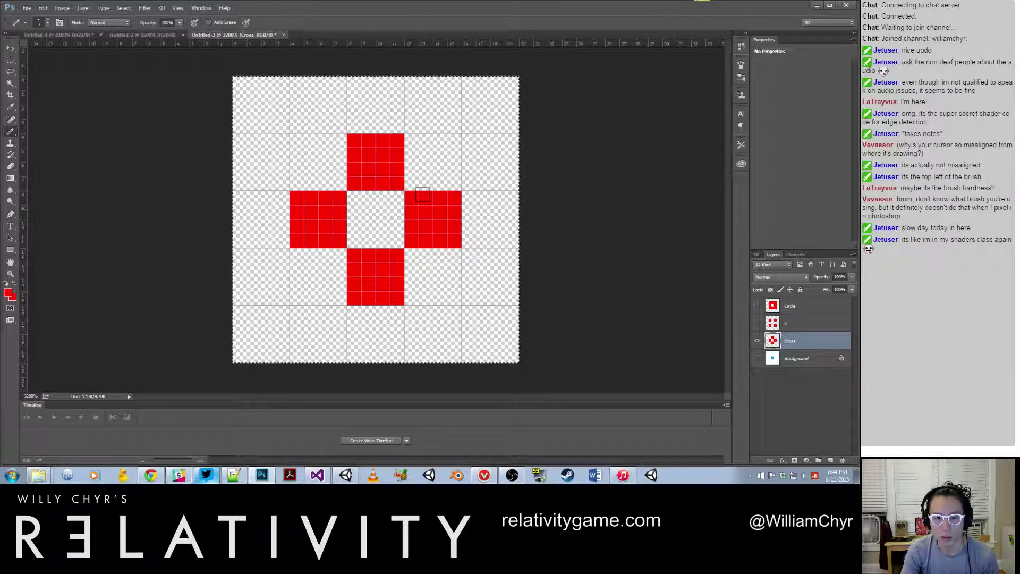
{"action": "left_click", "coordinate": [757, 358]}
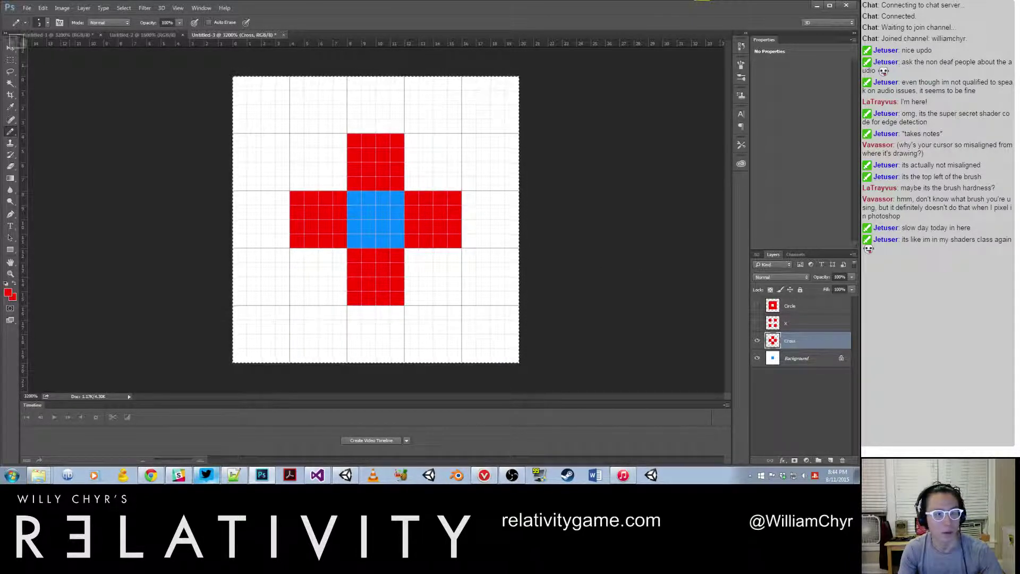
{"action": "left_click", "coordinate": [10, 60]}
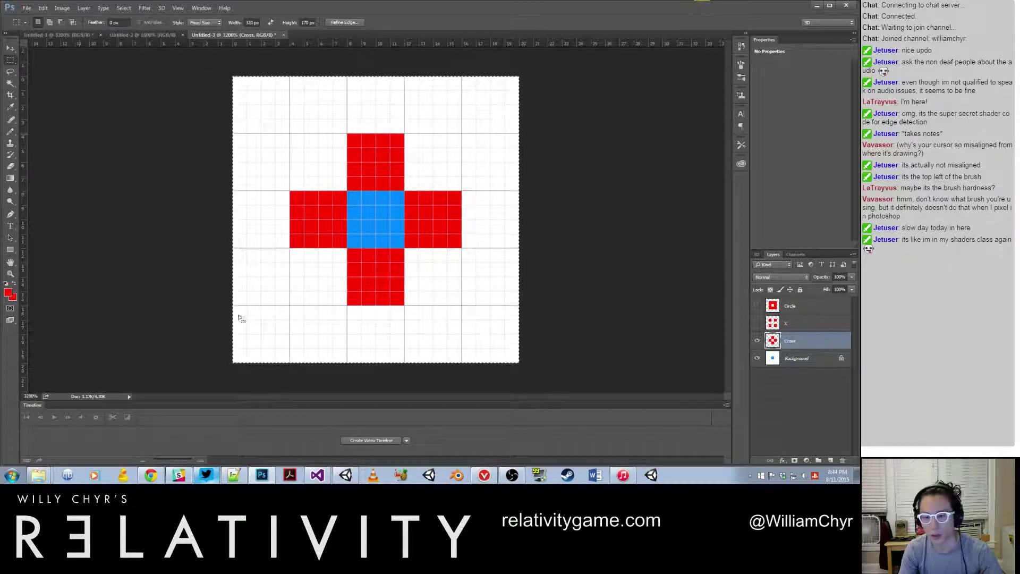
Switch to Visual Studio and examine the SamplingMethod enum in EdgeDetectionPers.cs
{"action": "left_click", "coordinate": [206, 479]}
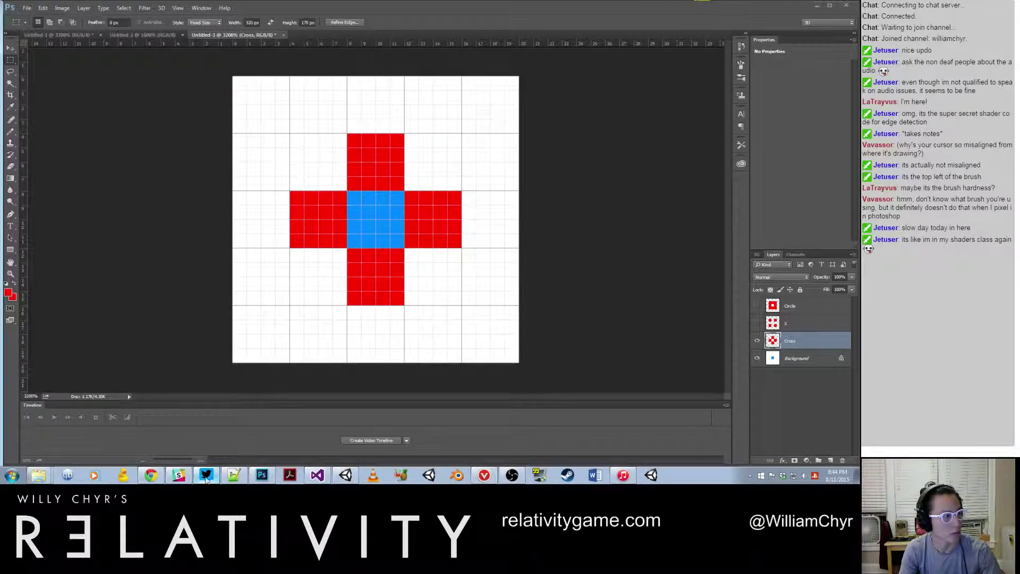
{"action": "left_click", "coordinate": [150, 478]}
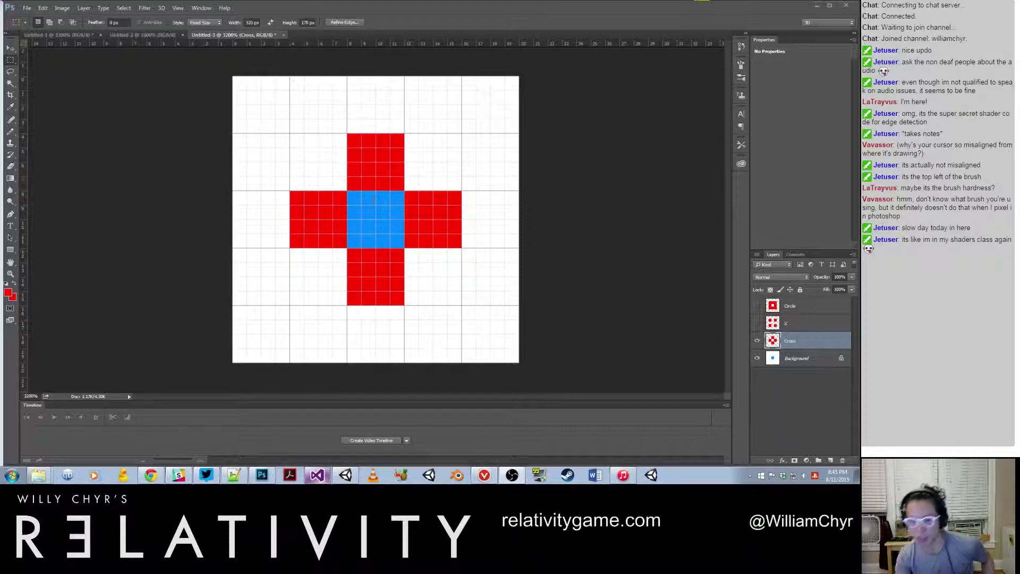
{"action": "left_click", "coordinate": [317, 475]}
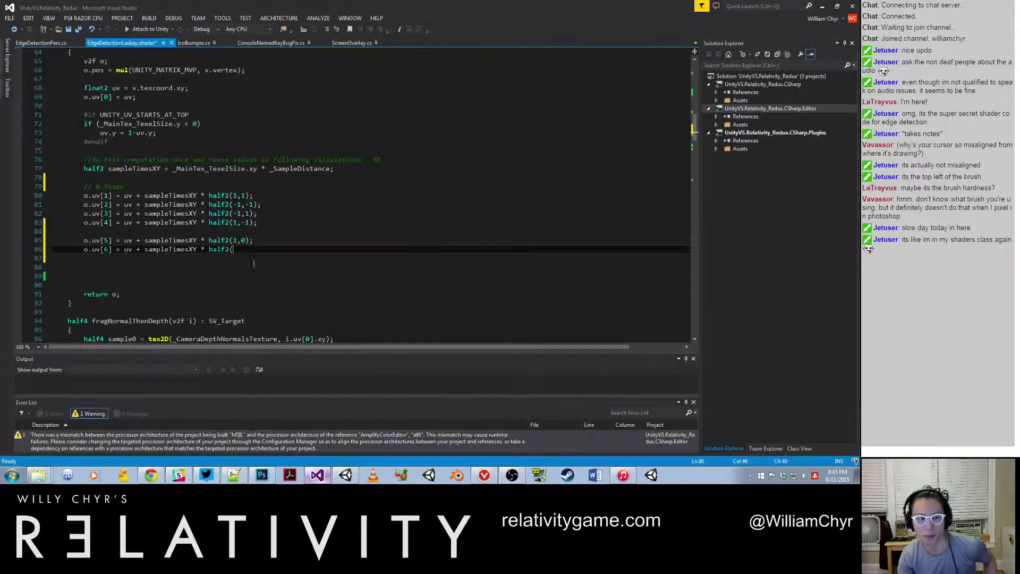
{"action": "key", "text": "ctrl+Tab"}
{"action": "scroll", "coordinate": [219, 155], "scroll_direction": "up", "scroll_amount": 20}
{"action": "scroll", "coordinate": [202, 203], "scroll_direction": "down", "scroll_amount": 16}
{"action": "scroll", "coordinate": [191, 189], "scroll_direction": "up", "scroll_amount": 19}
{"action": "scroll", "coordinate": [192, 187], "scroll_direction": "up", "scroll_amount": 7}
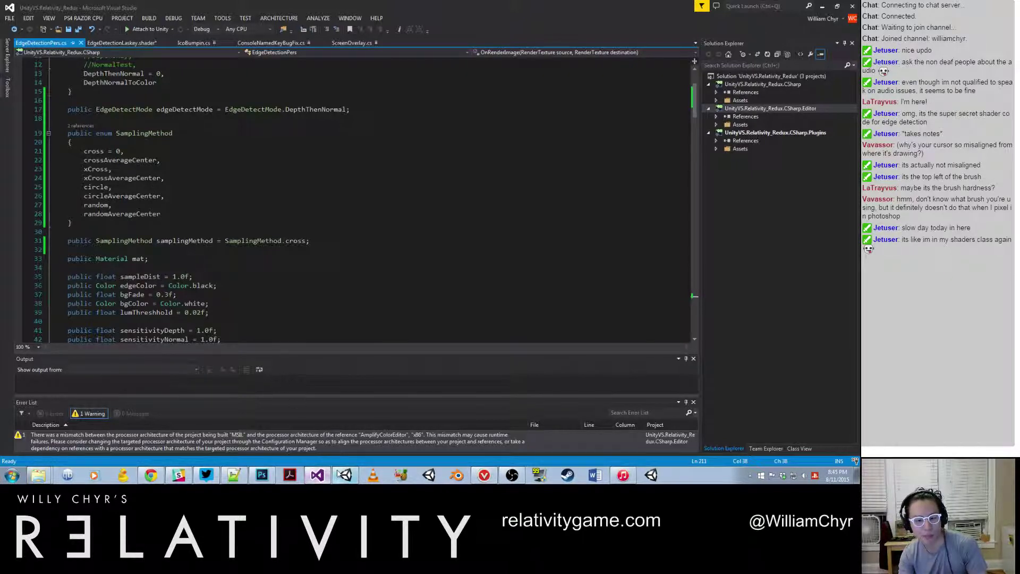
{"action": "left_click", "coordinate": [344, 475]}
{"action": "left_click", "coordinate": [317, 475]}
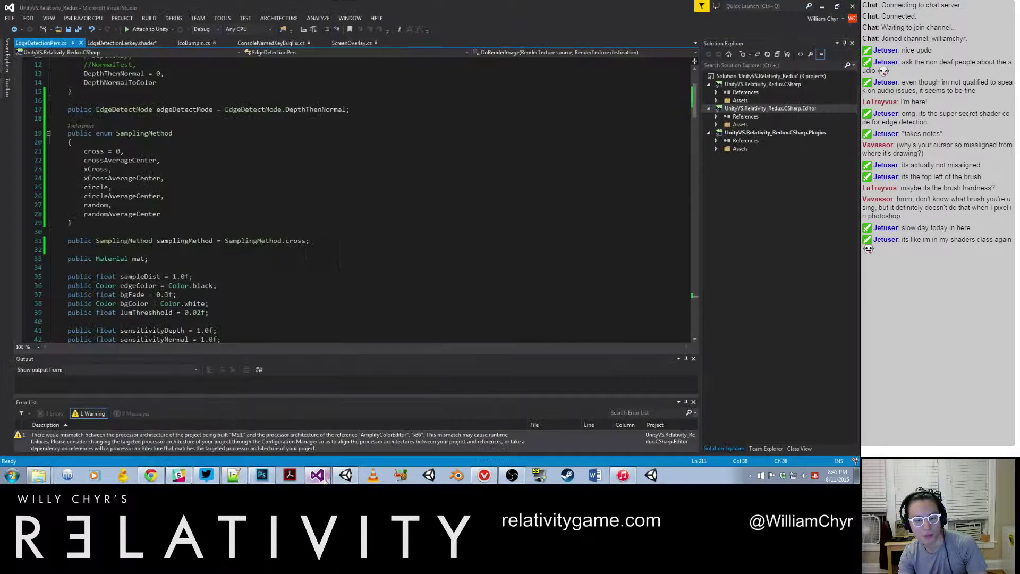
Switch to Photoshop, view the X layer alone over the Background layer, and return to showing only the Cross layer
{"action": "left_click", "coordinate": [262, 475]}
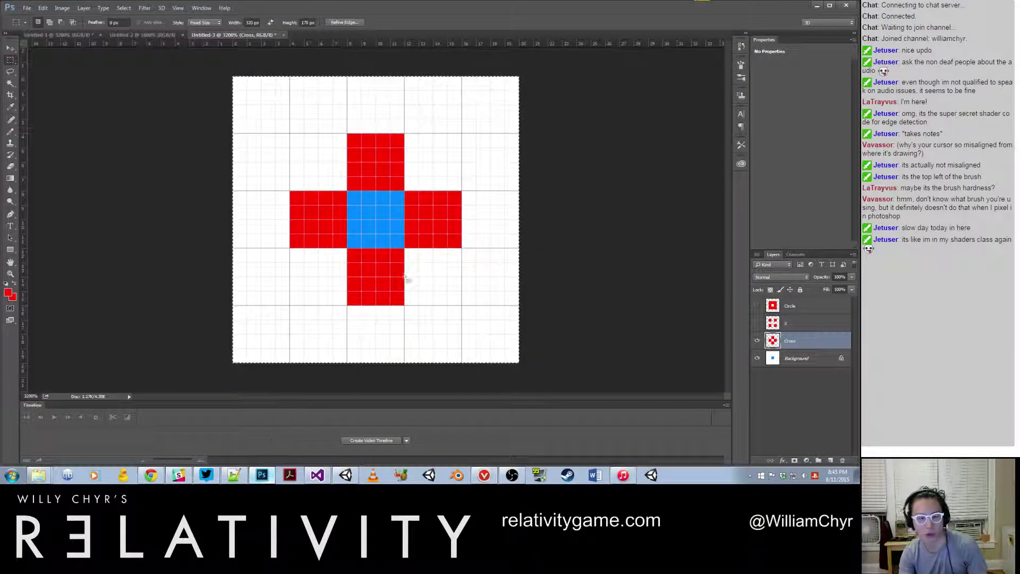
{"action": "left_click", "coordinate": [758, 323]}
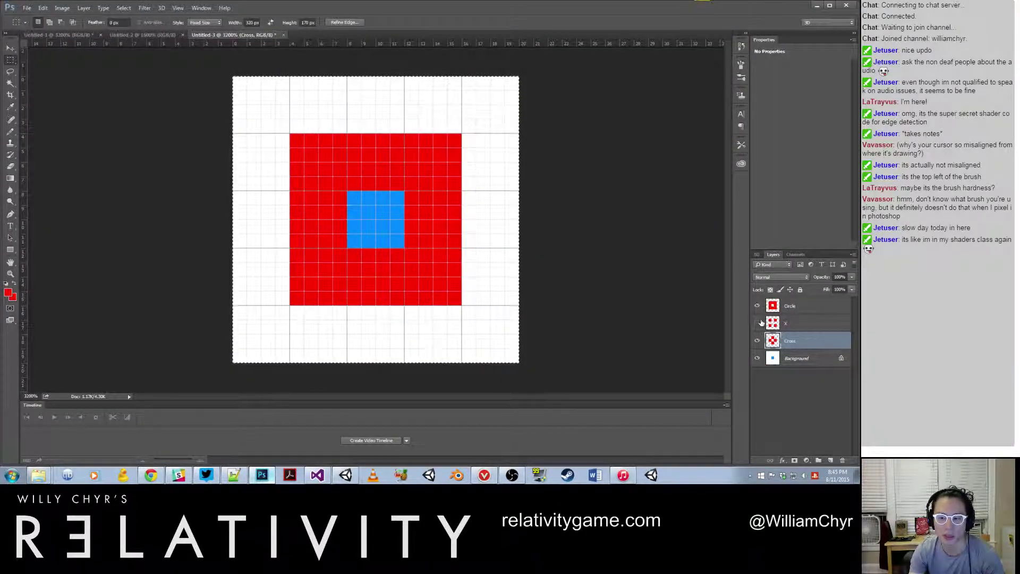
{"action": "left_click", "coordinate": [757, 341]}
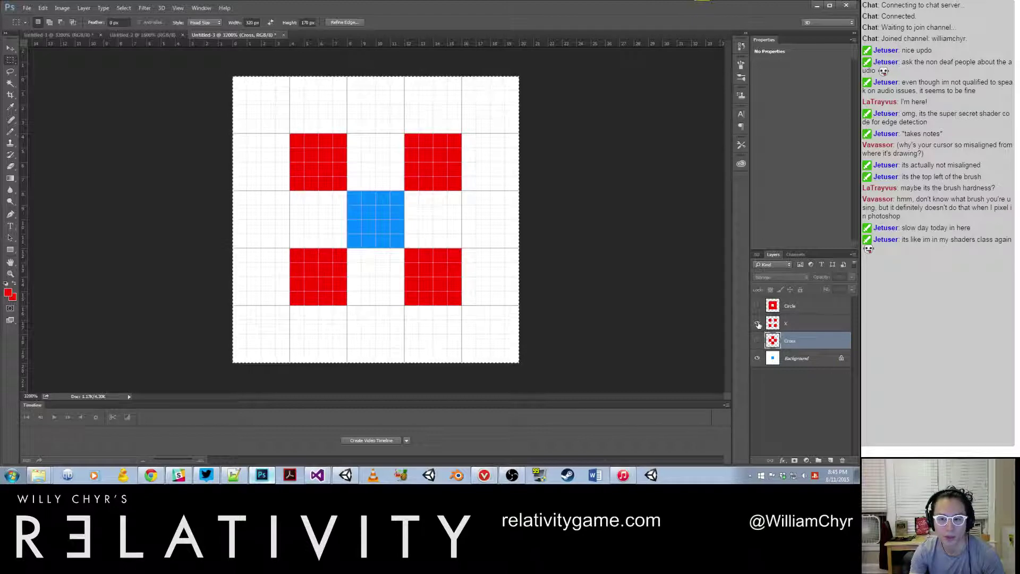
{"action": "left_click", "coordinate": [757, 323]}
{"action": "left_click", "coordinate": [757, 342]}
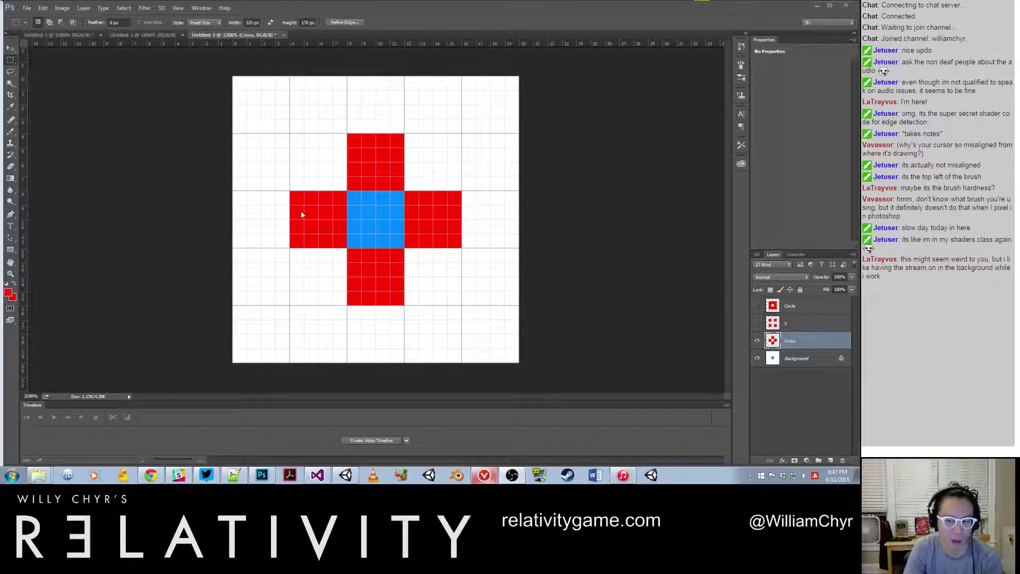
Compare the Cross, X and Circle layers by showing them one at a time over the Background layer, ending on Circle
{"action": "left_click", "coordinate": [758, 345]}
{"action": "left_click", "coordinate": [758, 342]}
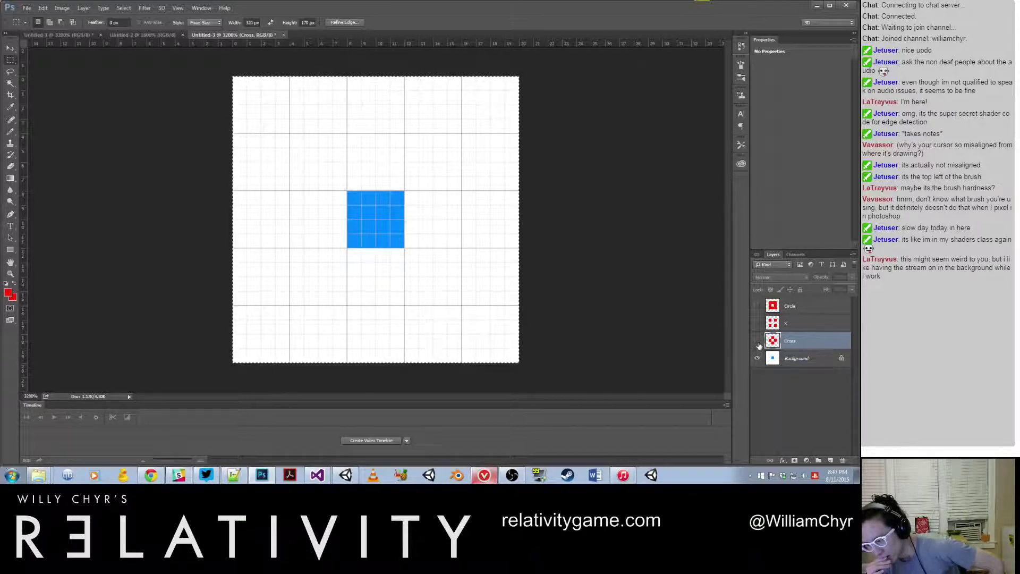
{"action": "left_click", "coordinate": [758, 342]}
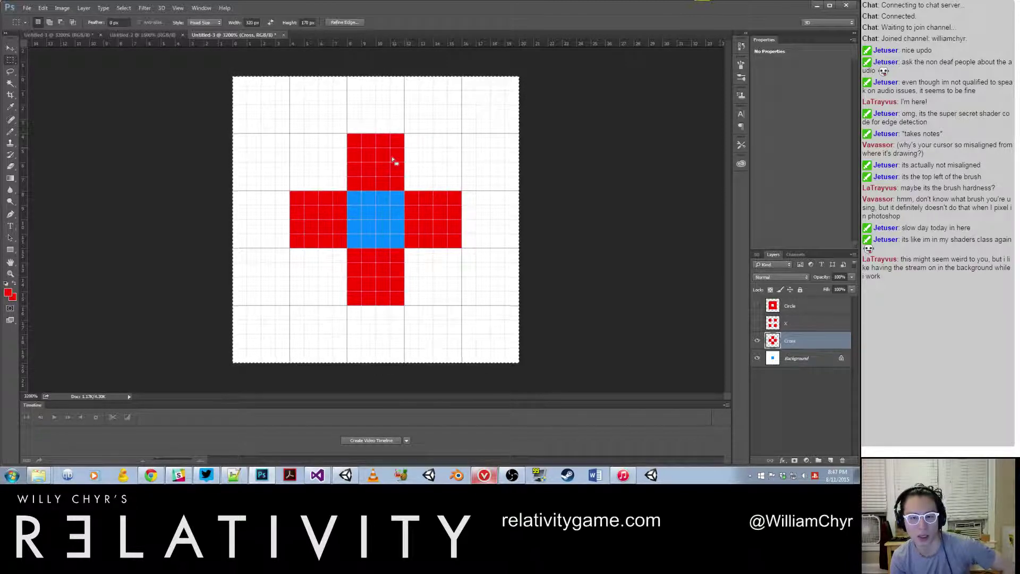
{"action": "left_click", "coordinate": [758, 335]}
{"action": "left_click", "coordinate": [757, 324]}
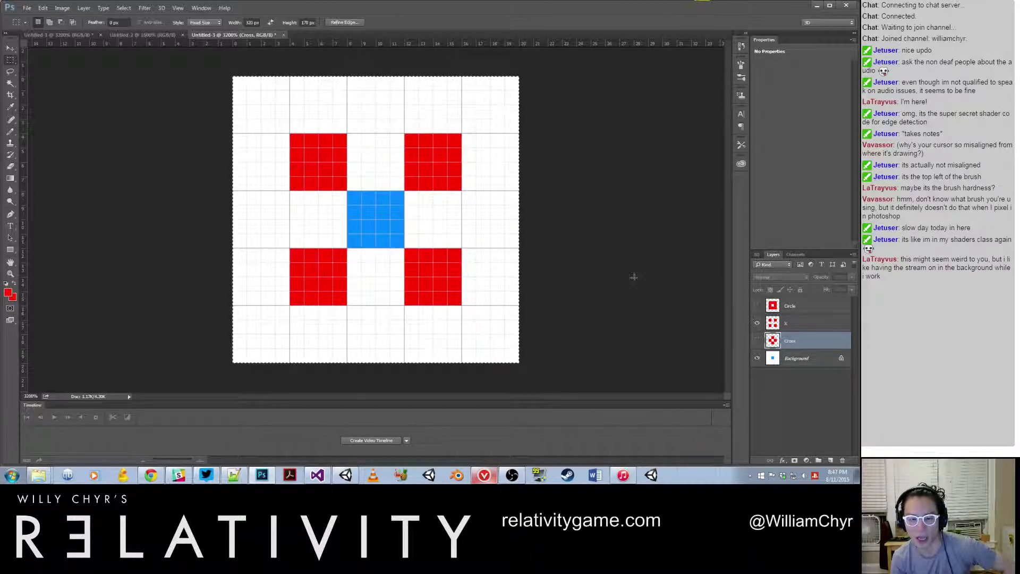
{"action": "left_click", "coordinate": [757, 323]}
{"action": "left_click", "coordinate": [757, 308]}
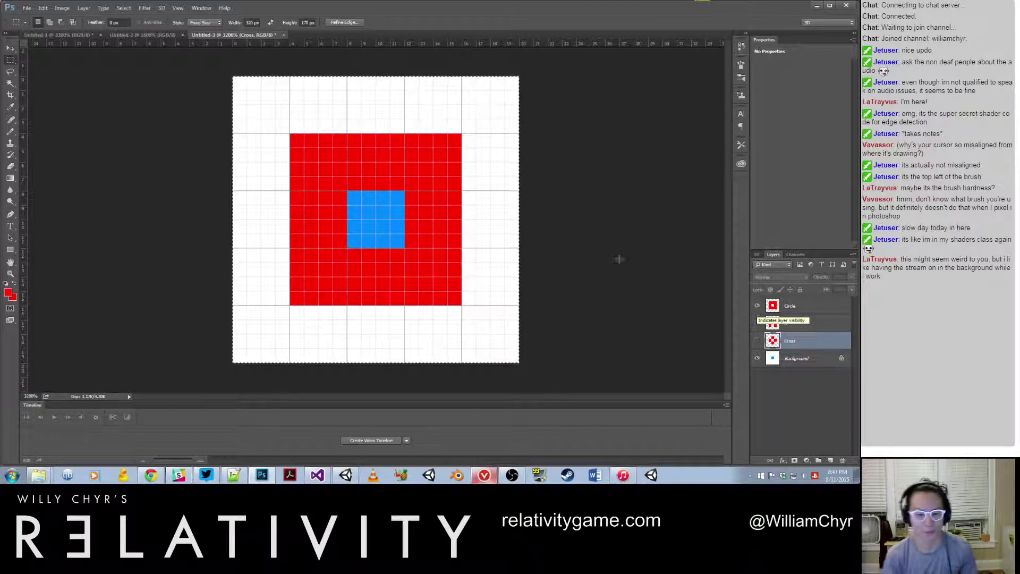
Switch to Visual Studio and complete the o.uv[6] line in the edge detection shader with half2(-1,0)
{"action": "left_click", "coordinate": [317, 474]}
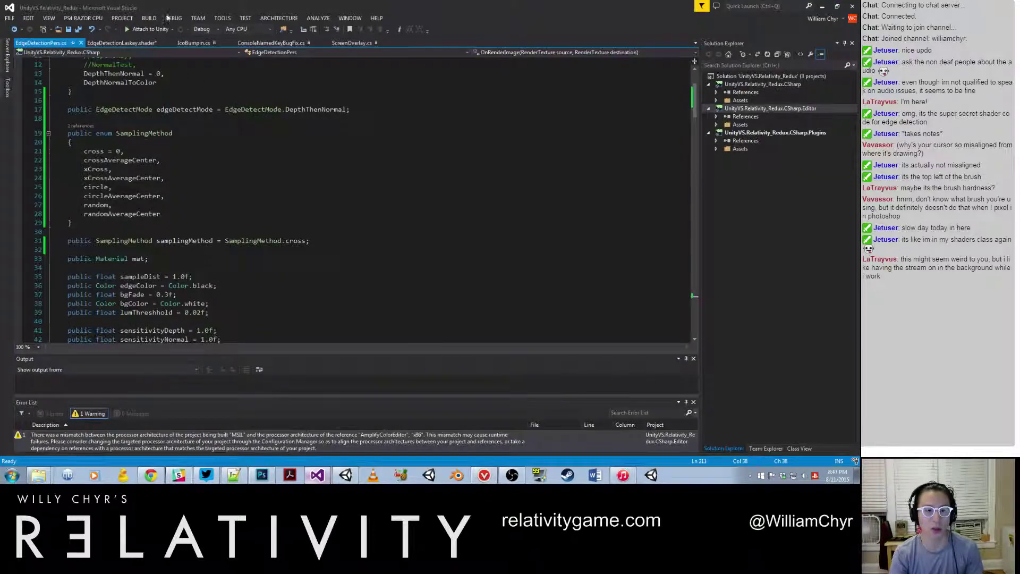
{"action": "left_click", "coordinate": [122, 42]}
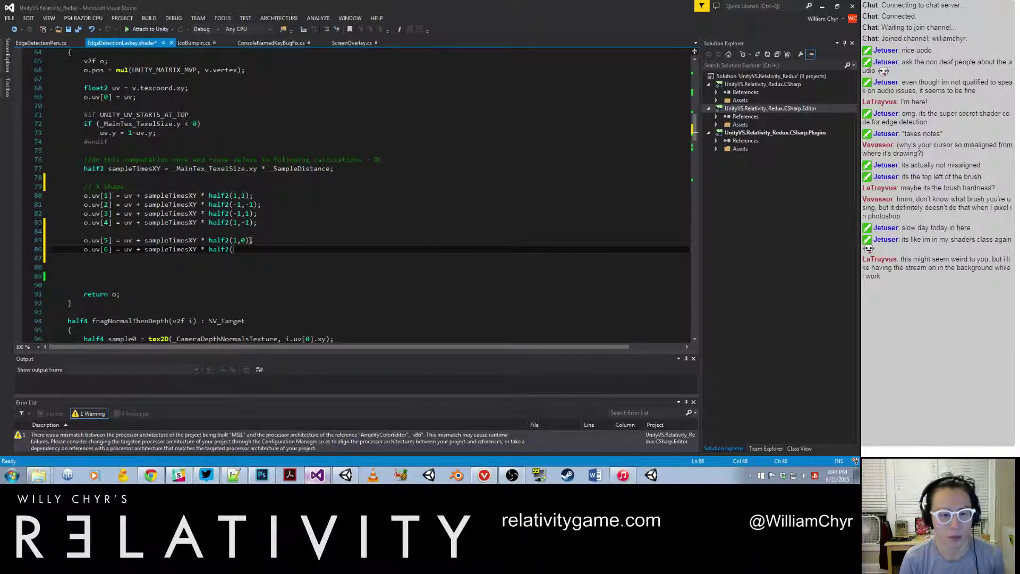
{"action": "type", "text": "1,0);"}
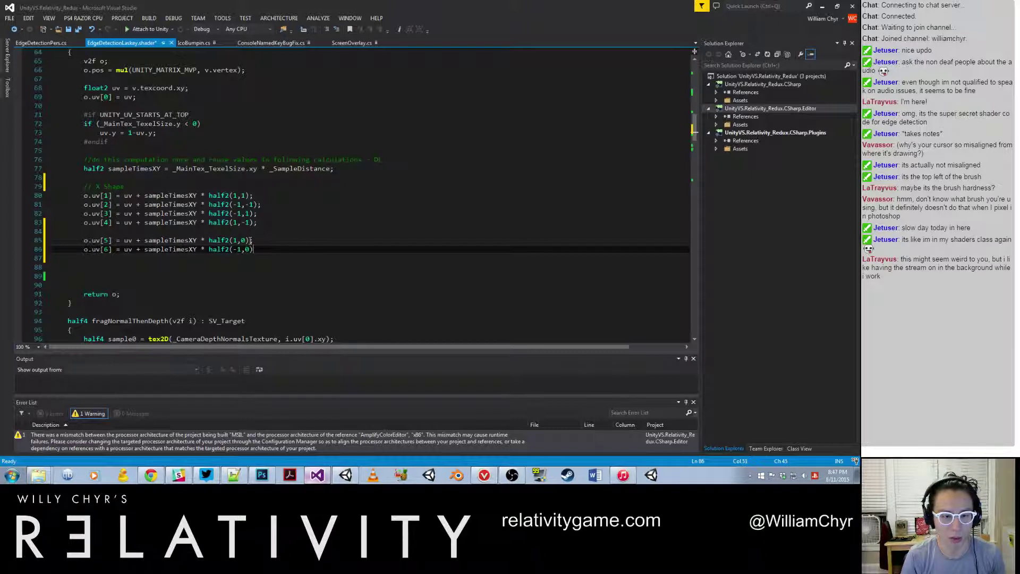
Add the line o.uv[7] = uv + sampleTimesXY * half2(0,1); below the o.uv[6] line
{"action": "key", "text": "Return"}
{"action": "type", "text": "o.uv[7]."}
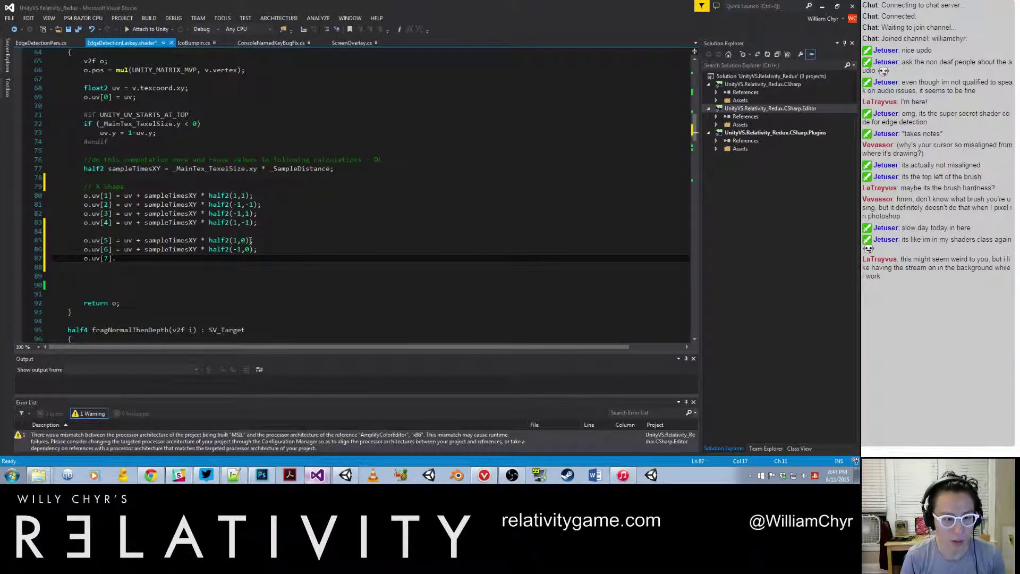
{"action": "key", "text": "BackSpace"}
{"action": "type", "text": "= y"}
{"action": "key", "text": "BackSpace"}
{"action": "type", "text": "uv + sampleTimesXy"}
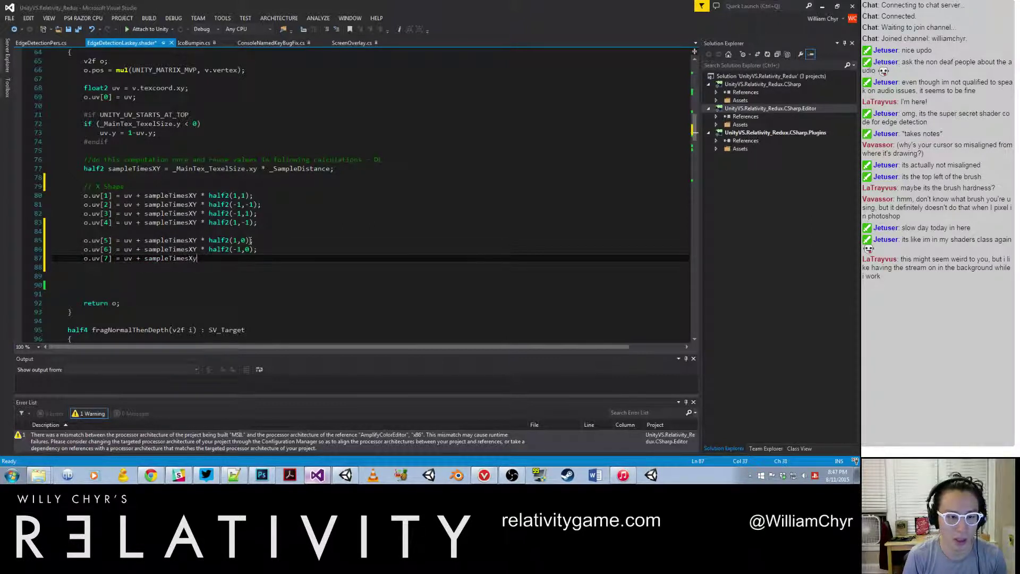
{"action": "key", "text": "BackSpace"}
{"action": "type", "text": "Y * half2(0, 10"}
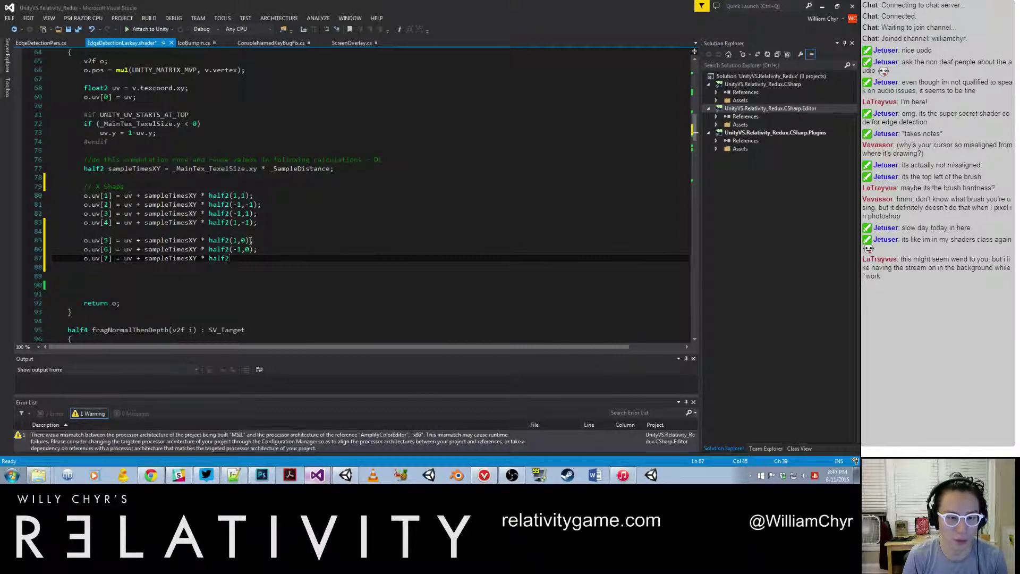
{"action": "key", "text": "BackSpace"}
{"action": "type", "text": ");"}
{"action": "key", "text": "Return"}
{"action": "key", "text": "BackSpace"}
{"action": "key", "text": "BackSpace"}
{"action": "key", "text": "BackSpace"}
{"action": "key", "text": "BackSpace"}
{"action": "key", "text": "BackSpace"}
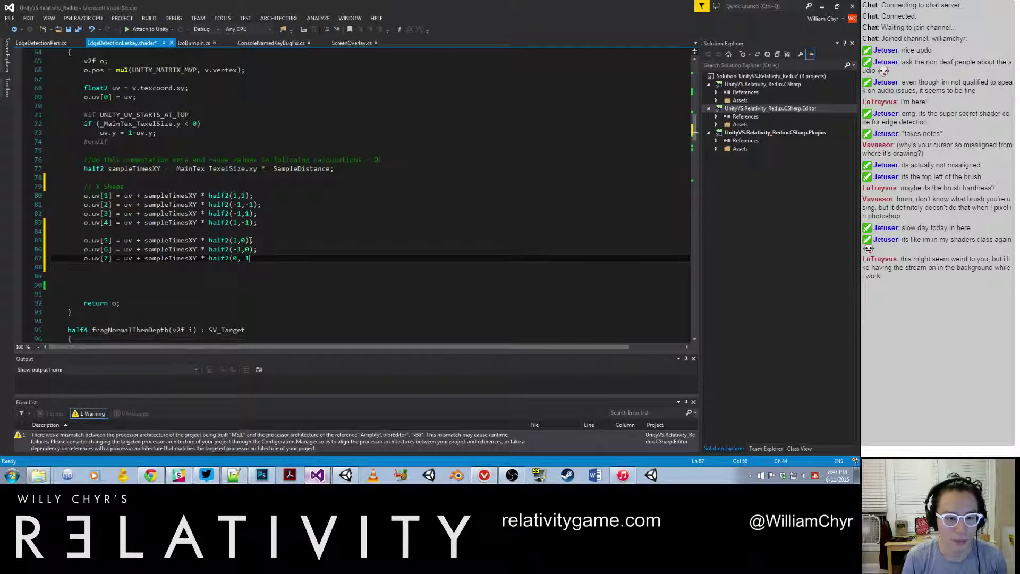
{"action": "type", "text": "1);"}
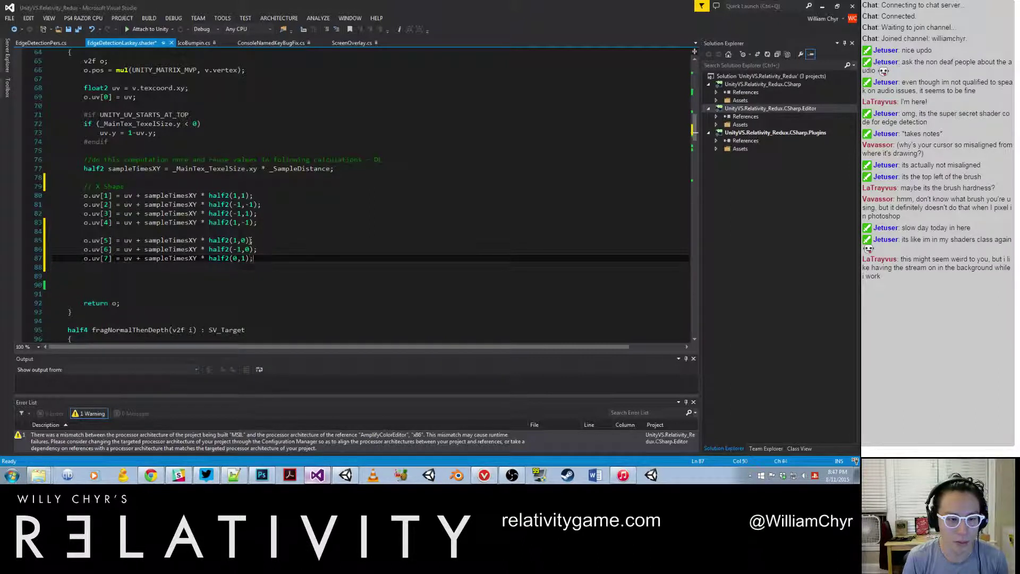
Add the line o.uv[8] = uv + sampleTimesXY * half2(1,0); below the o.uv[7] line and save the shader
{"action": "key", "text": "Return"}
{"action": "type", "text": "o.uv[8]"}
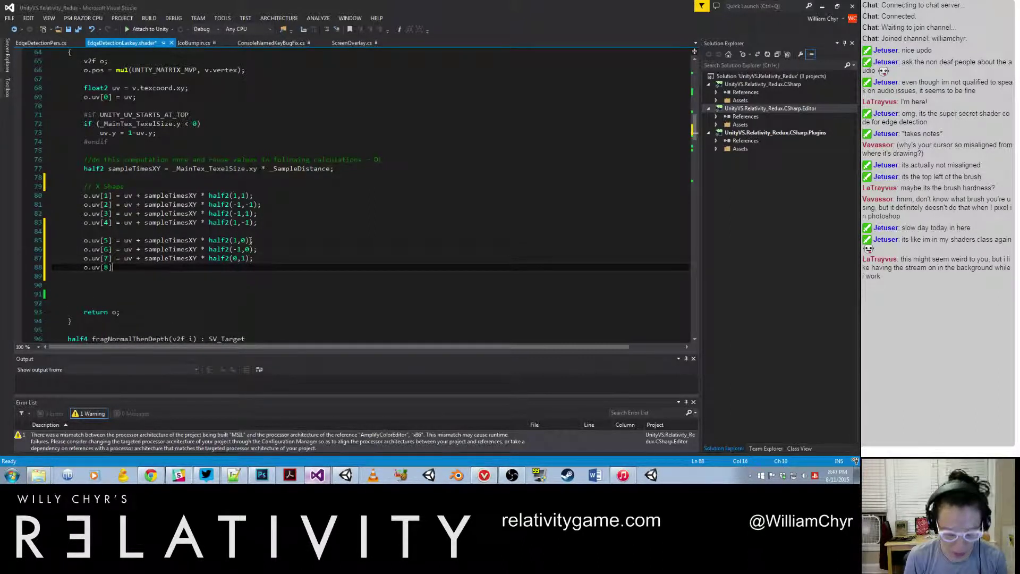
{"action": "type", "text": " = uv + sa"}
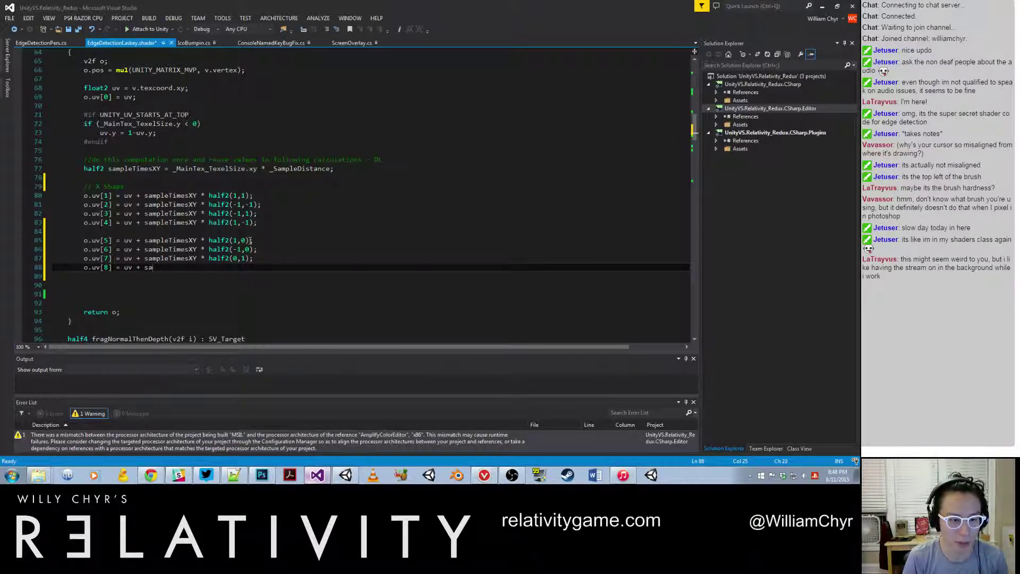
{"action": "type", "text": "mpleTimesXY"}
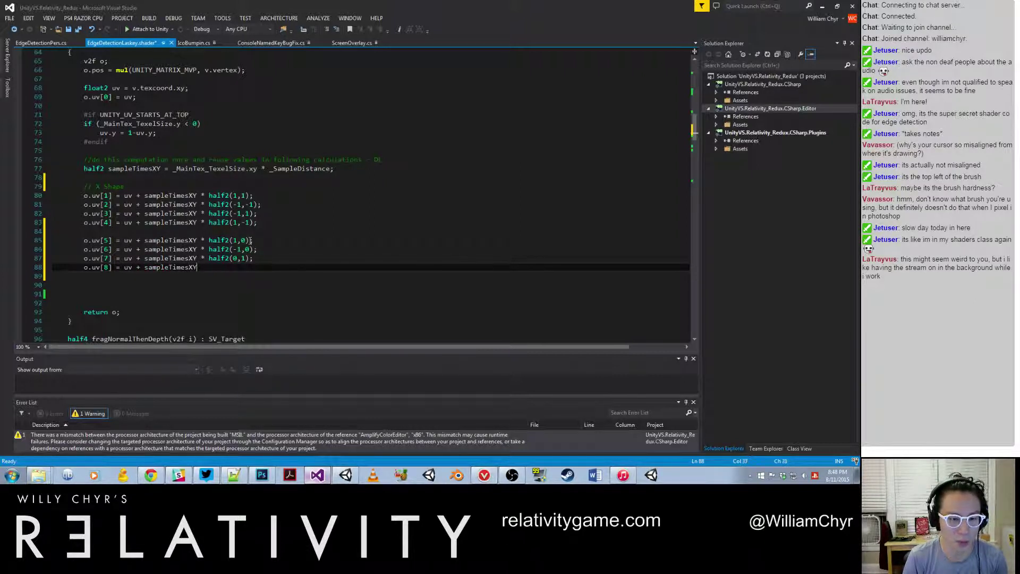
{"action": "type", "text": " * half2(1,0);"}
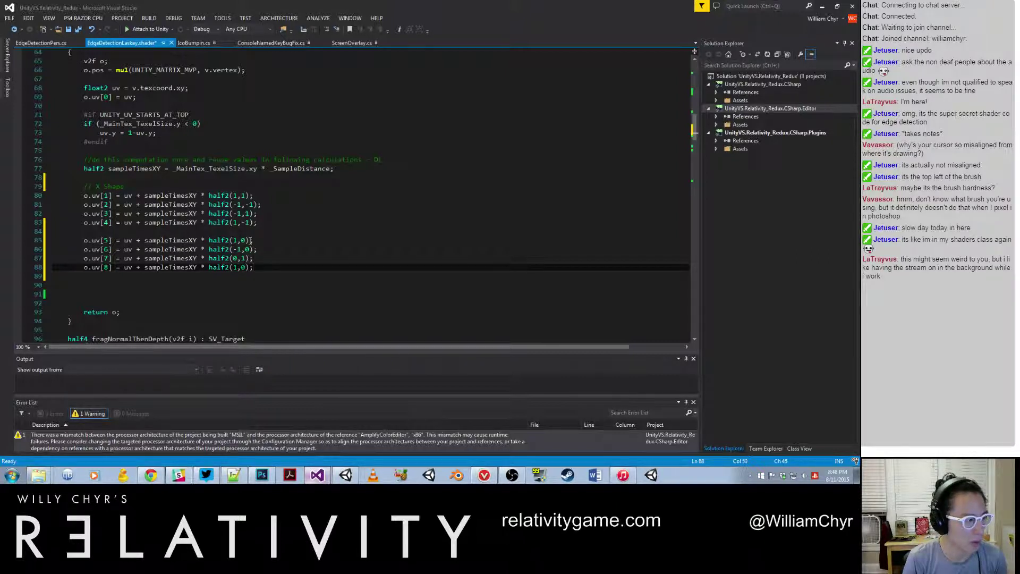
{"action": "key", "text": "ctrl+s"}
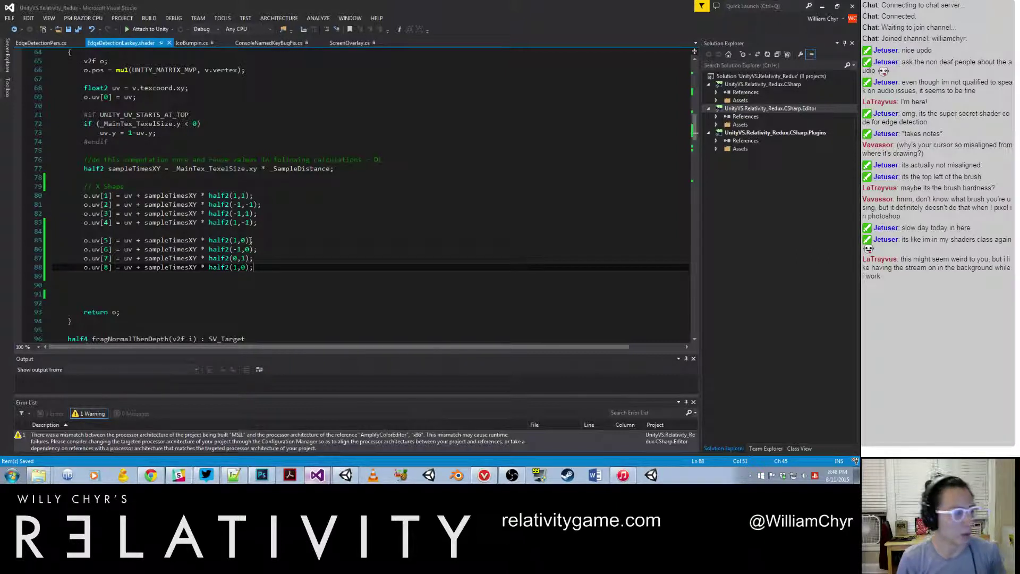
Switch to Unity, run the library scene, and look around the level to examine how its edges are rendered
{"action": "key", "text": "alt+Tab"}
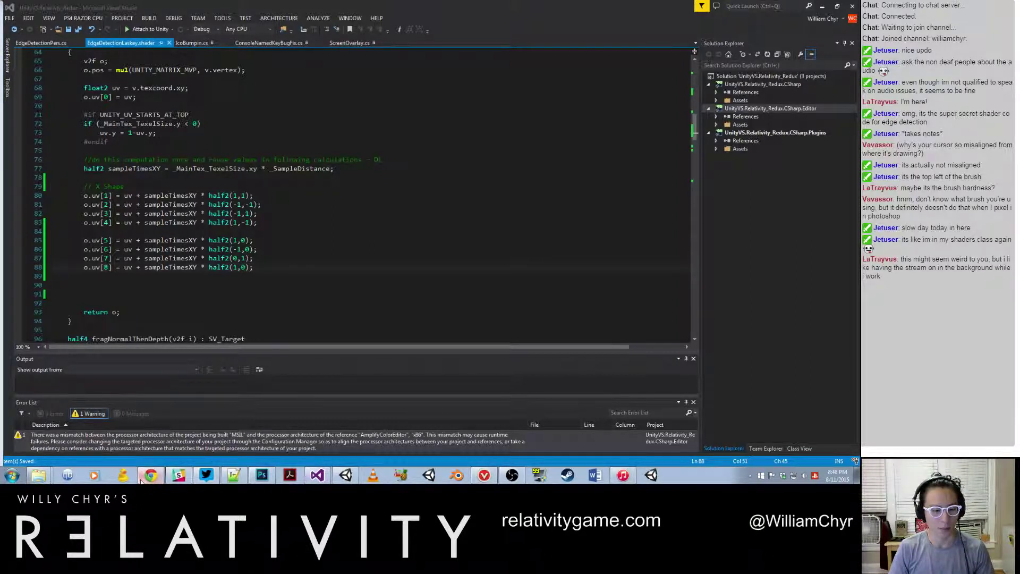
{"action": "left_click", "coordinate": [346, 475]}
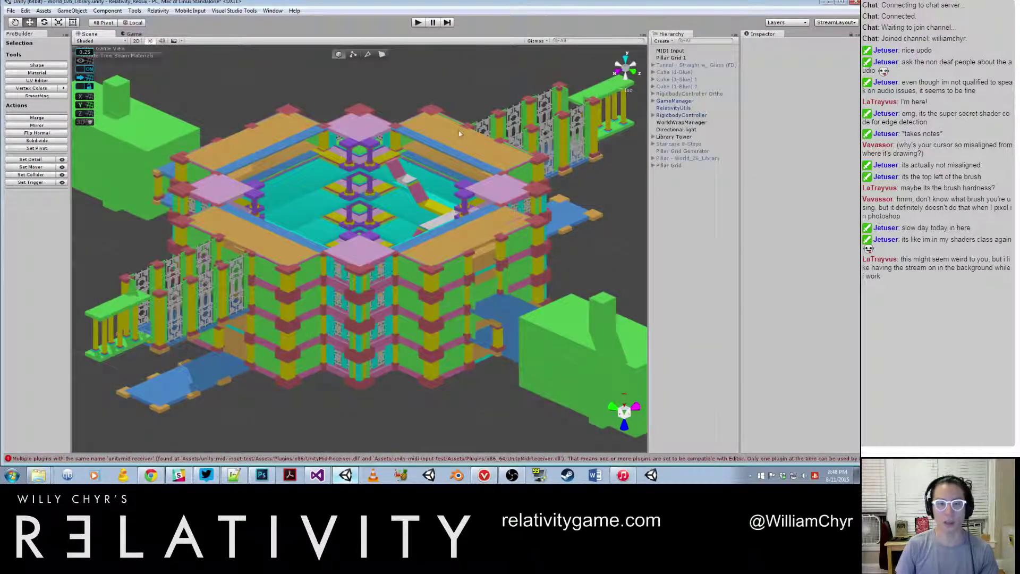
{"action": "left_click", "coordinate": [417, 23]}
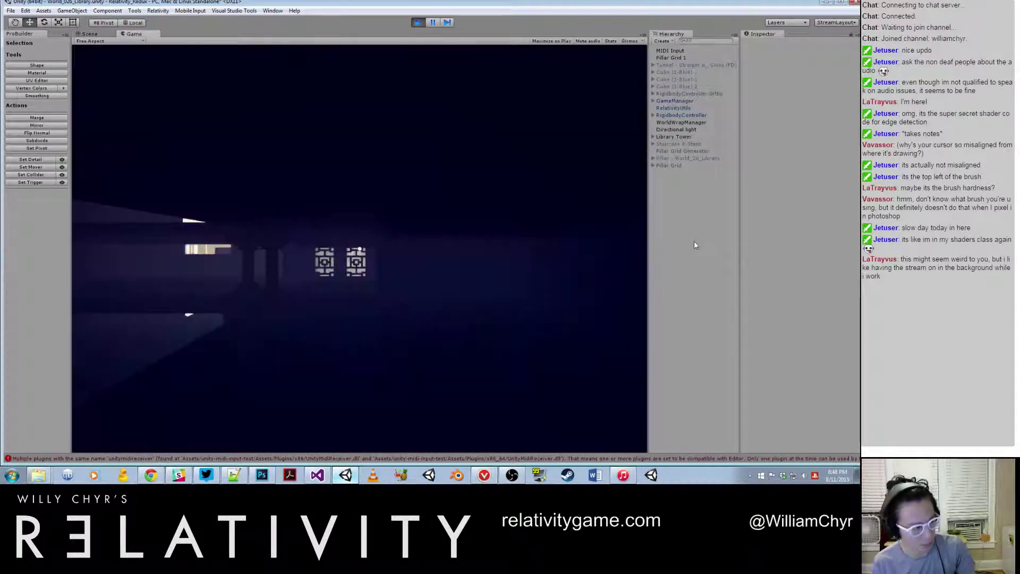
{"action": "key", "text": "Left"}
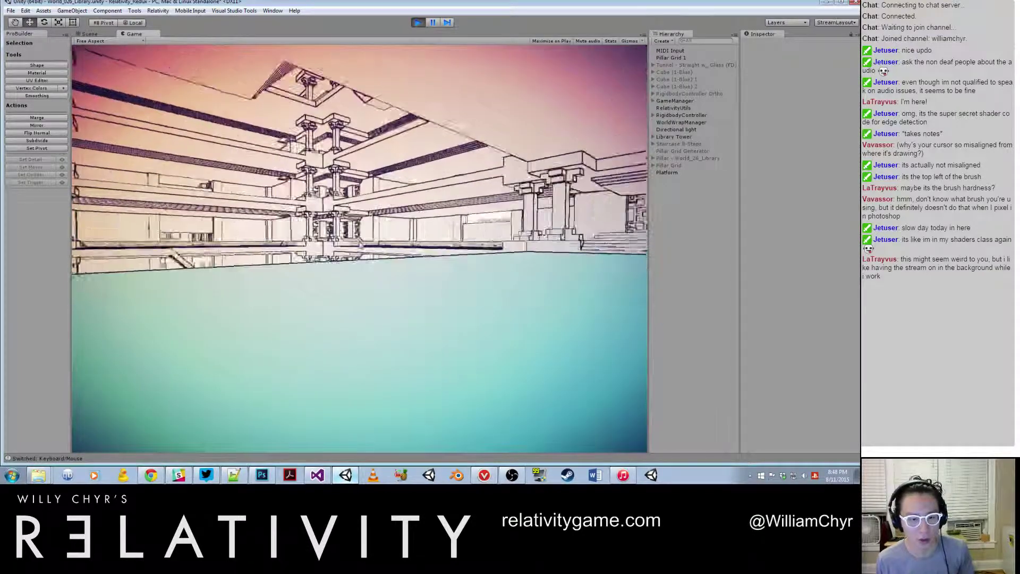
{"action": "key", "text": "w"}
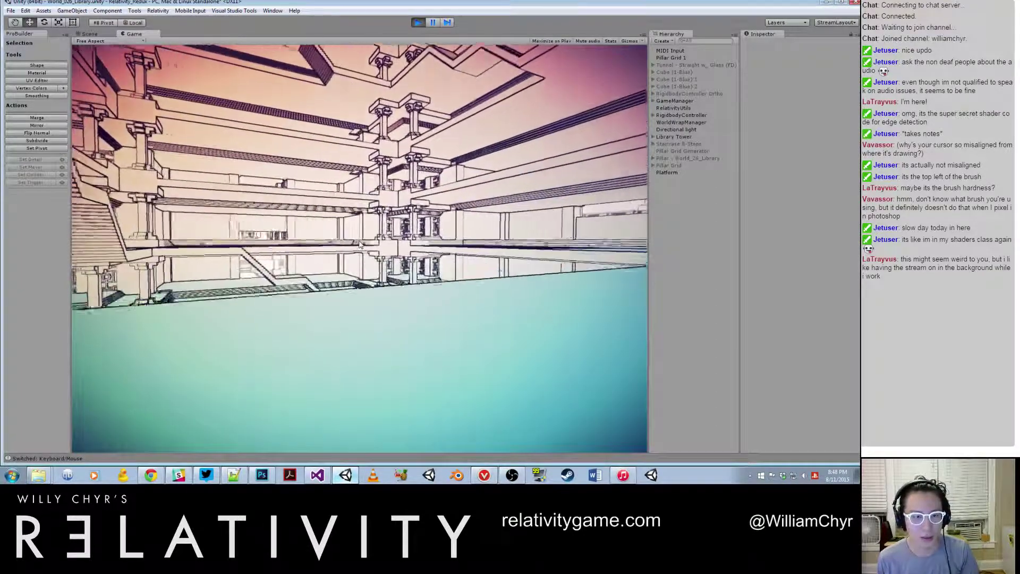
{"action": "key", "text": "Down"}
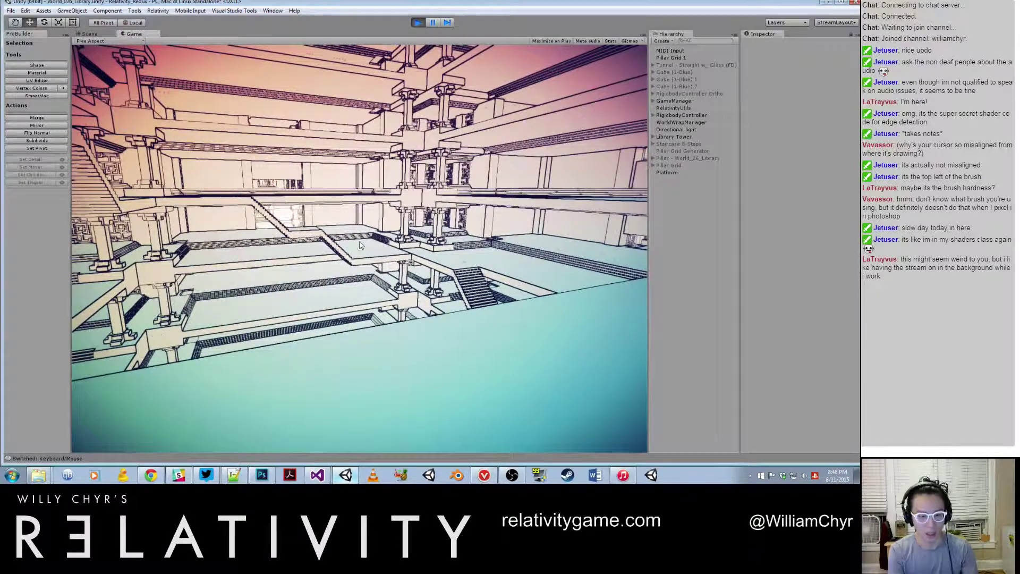
Open the in-game console and run show_edge_pers_panel to display the edge detection settings
{"action": "key", "text": "grave"}
{"action": "type", "text": "show_"}
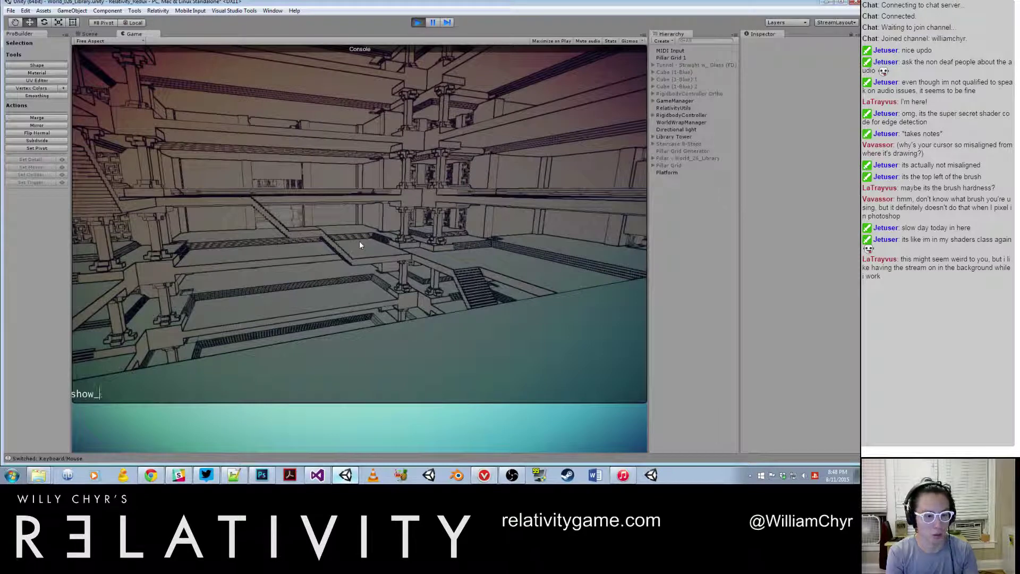
{"action": "type", "text": "edge_pers_panel"}
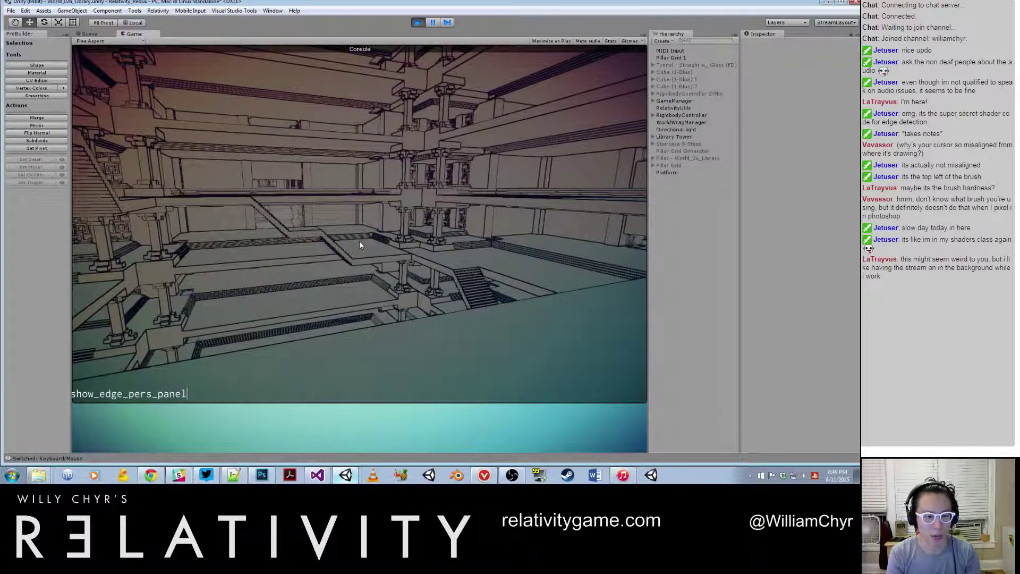
{"action": "key", "text": "Return"}
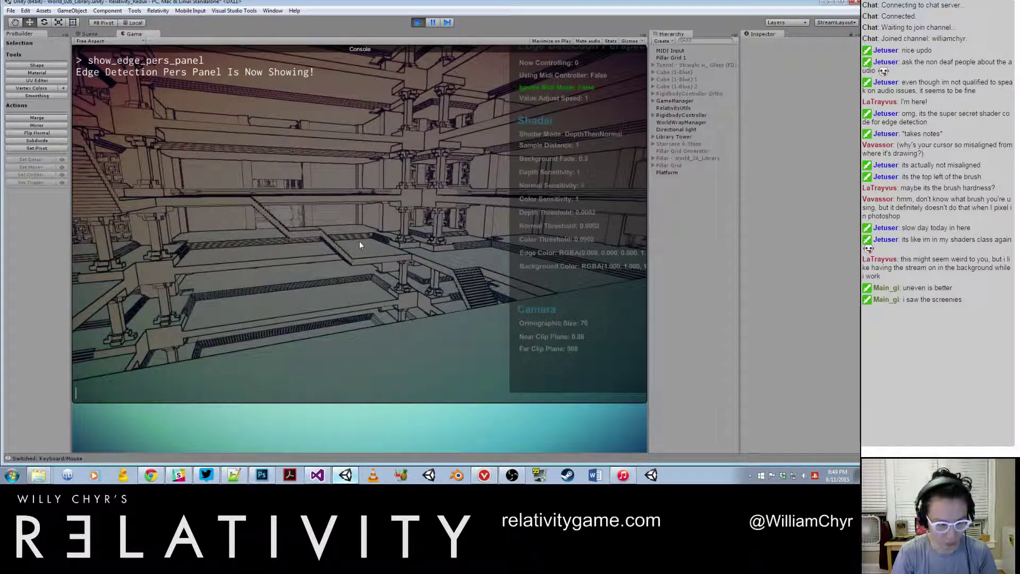
Run midi_adjust_edge_pers in the in-game console and close the console
{"action": "type", "text": "idi_adjust_"}
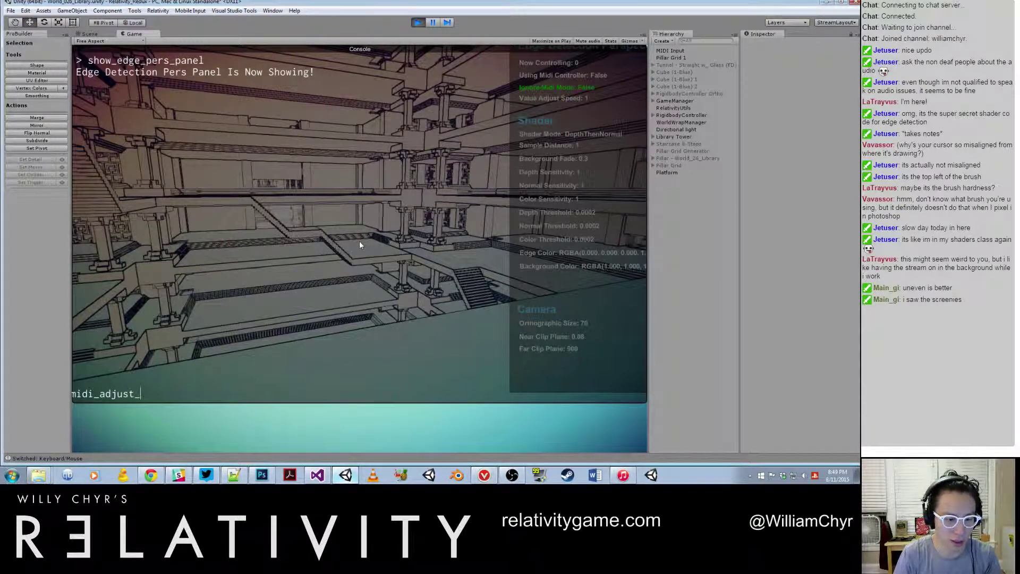
{"action": "type", "text": "pedge_pers"}
{"action": "key", "text": "Return"}
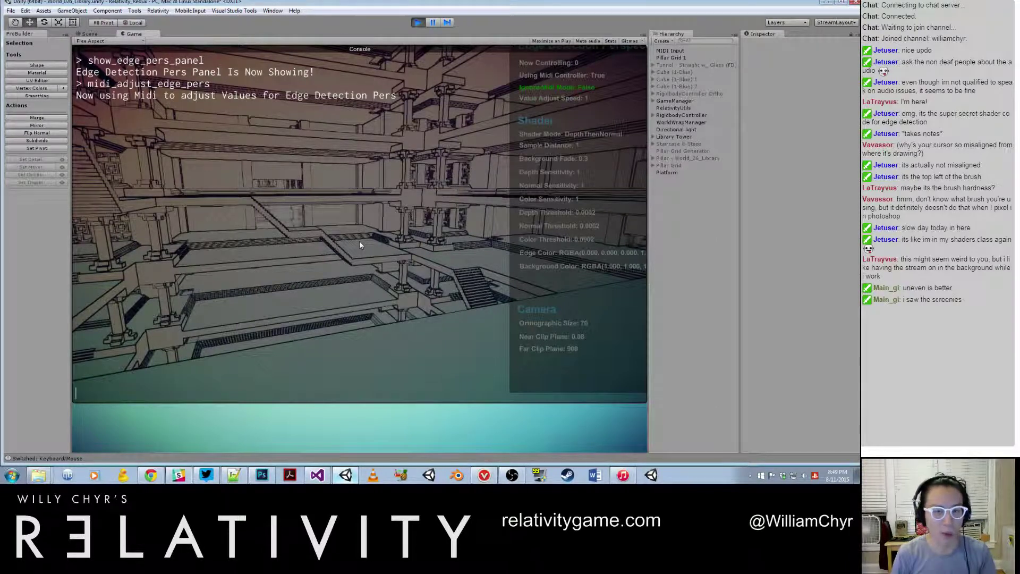
{"action": "key", "text": "grave"}
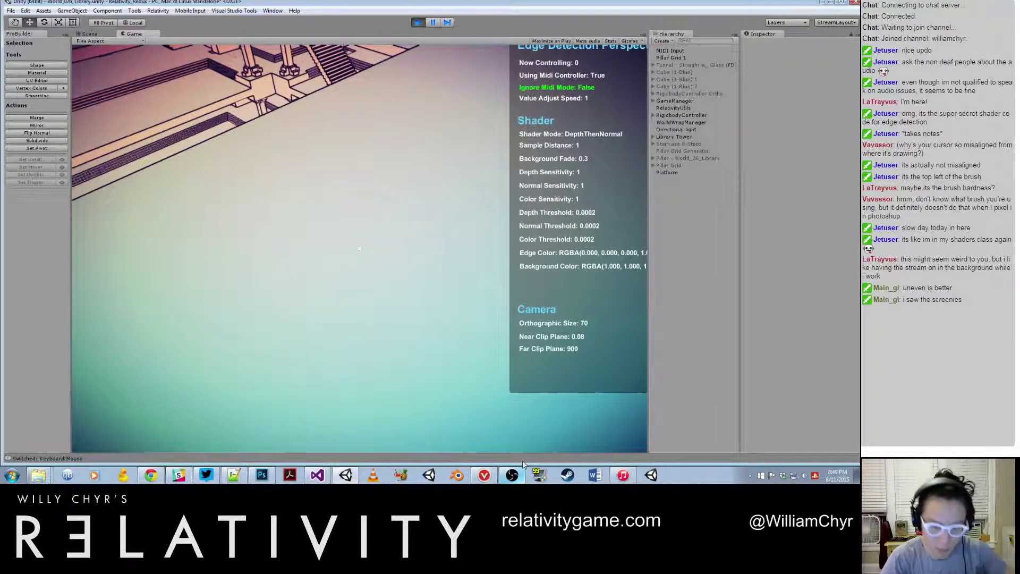
Pause the running game, select the WorldWrapManager object in the scene, and resume play
{"action": "key", "text": "ctrl+p"}
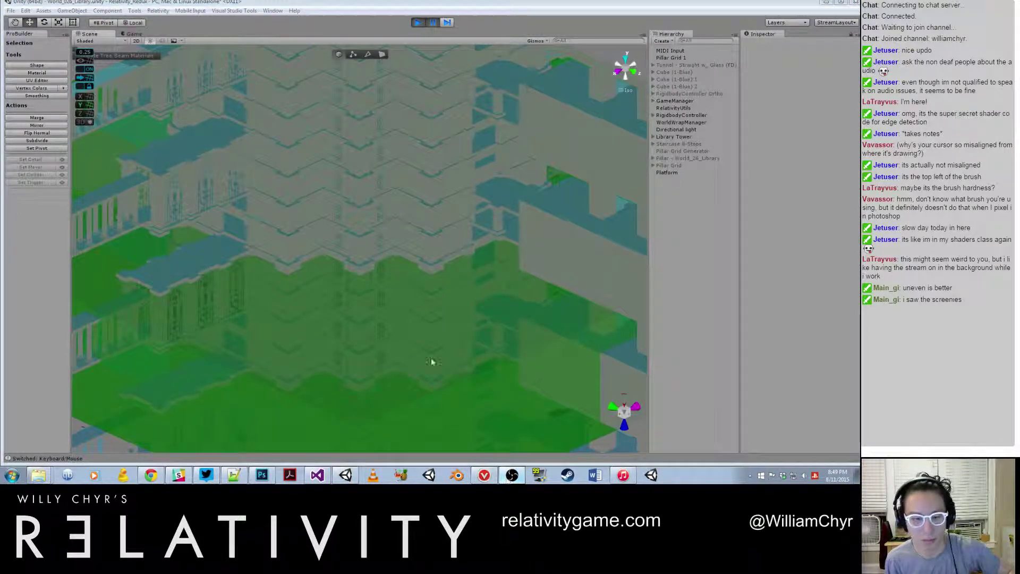
{"action": "left_click", "coordinate": [400, 302]}
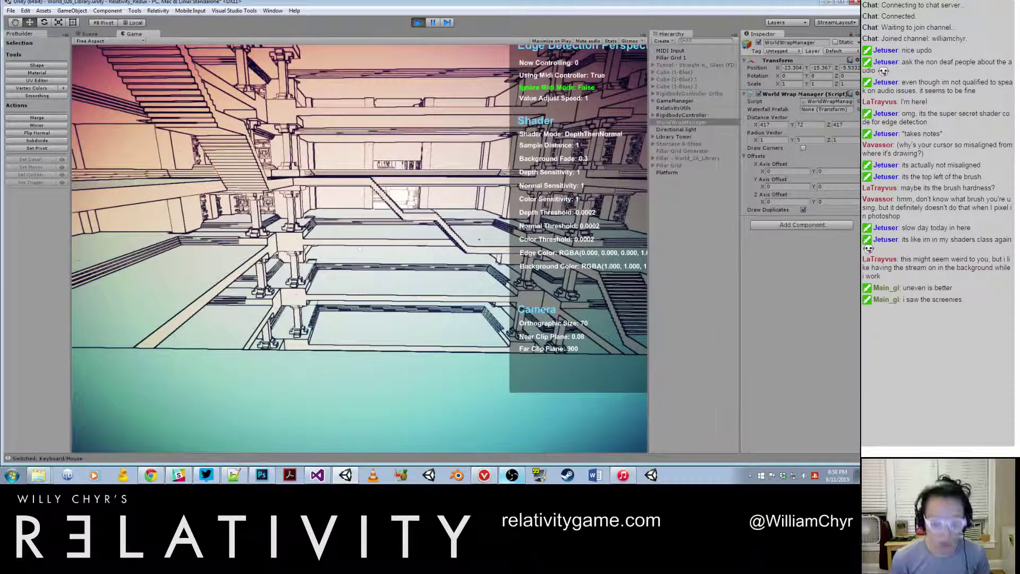
Look around the library level while switching the shader mode between DepthThenNormal and DepthNormalToColor to compare the edge rendering
{"action": "key", "text": "m"}
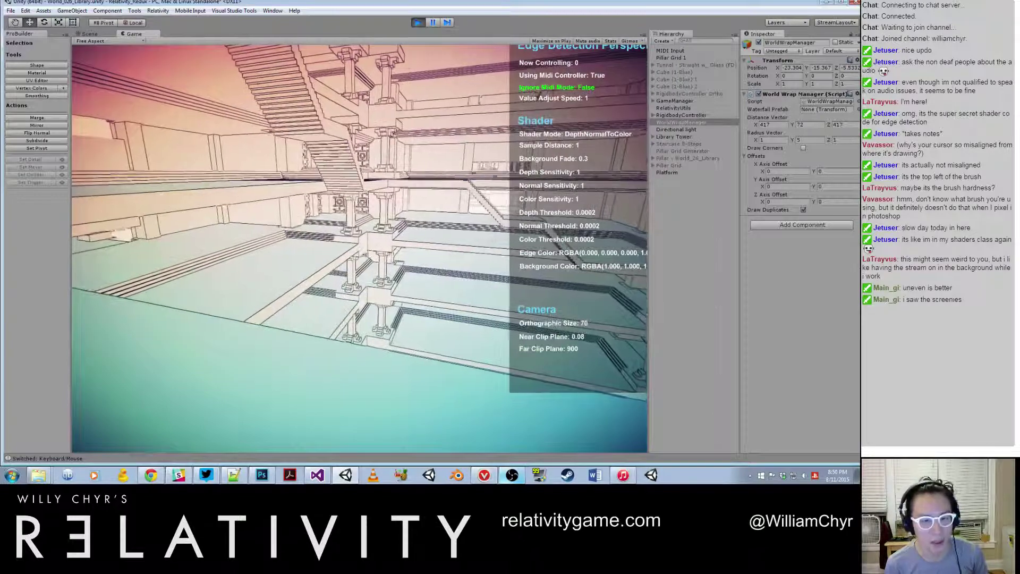
{"action": "key", "text": "m"}
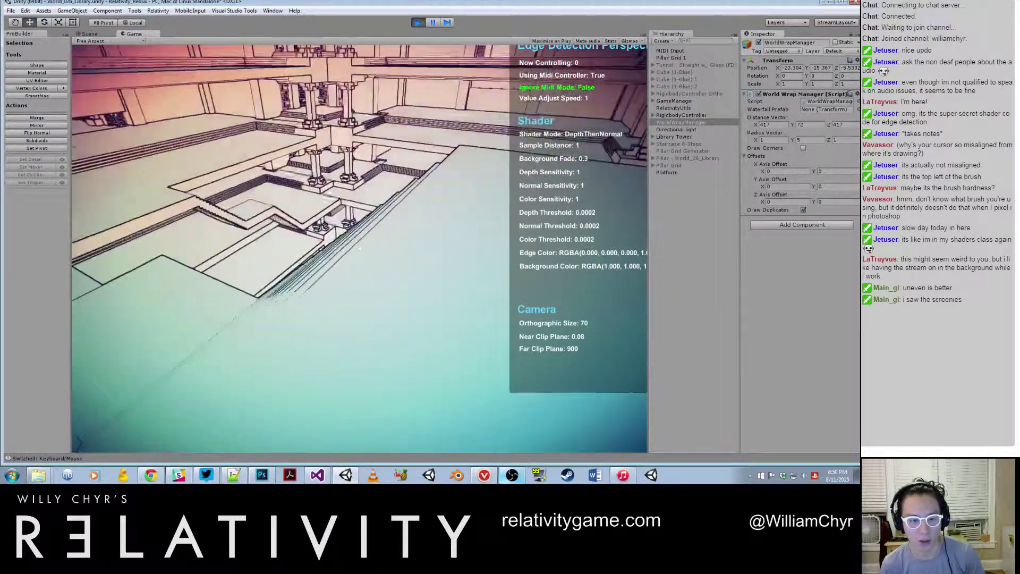
{"action": "key", "text": "w"}
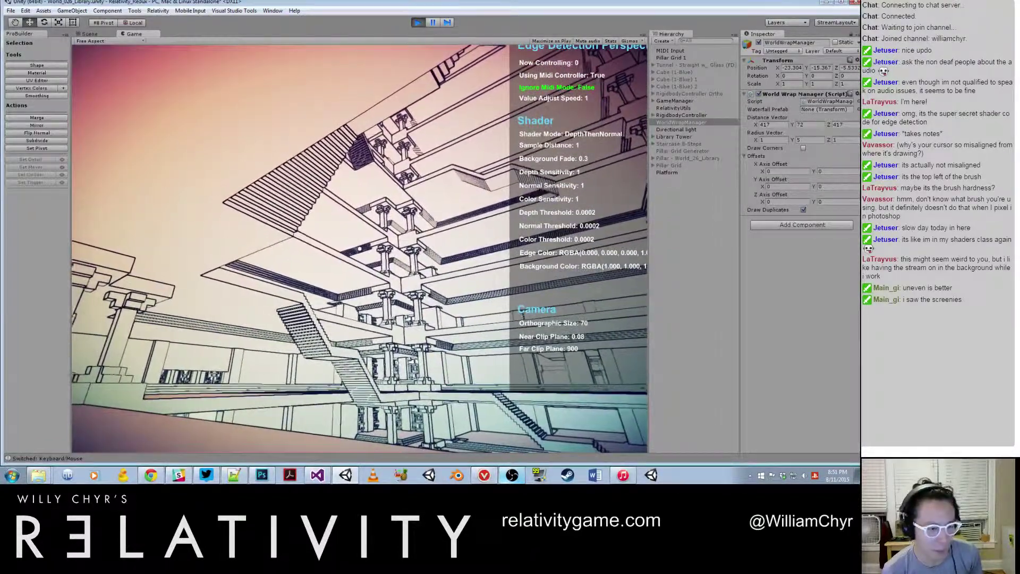
{"action": "key", "text": "m"}
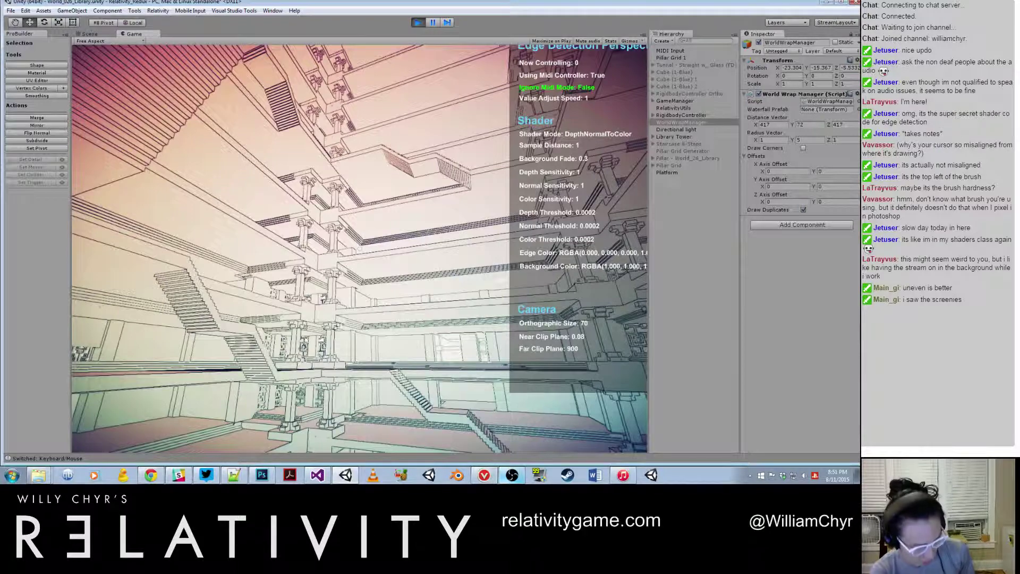
{"action": "key", "text": "m"}
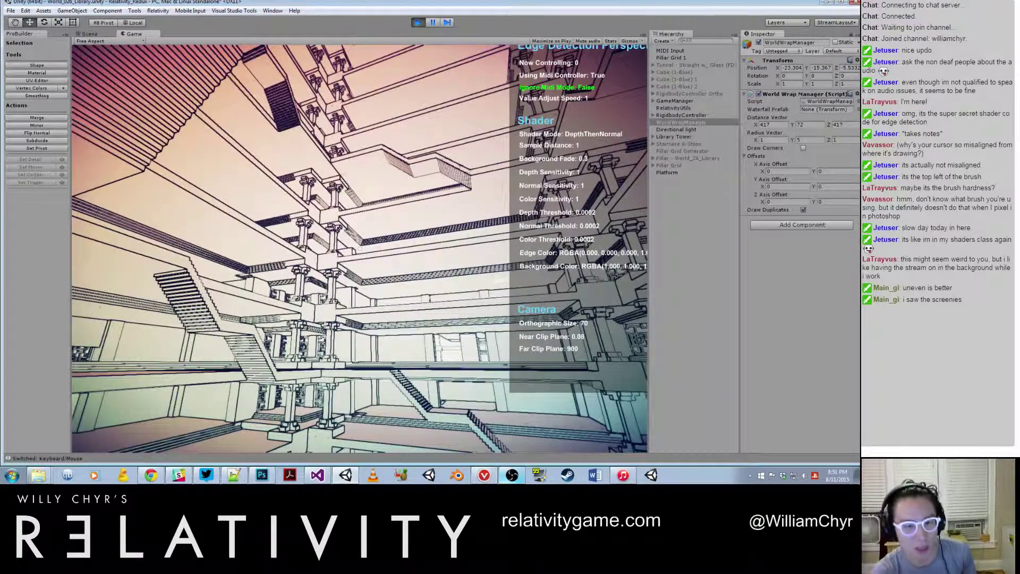
Compare DepthThenNormal at sample distance 1 with DepthNormalToColor at sample distance 2, ending on the DepthNormalToColor setup
{"action": "key", "text": "m"}
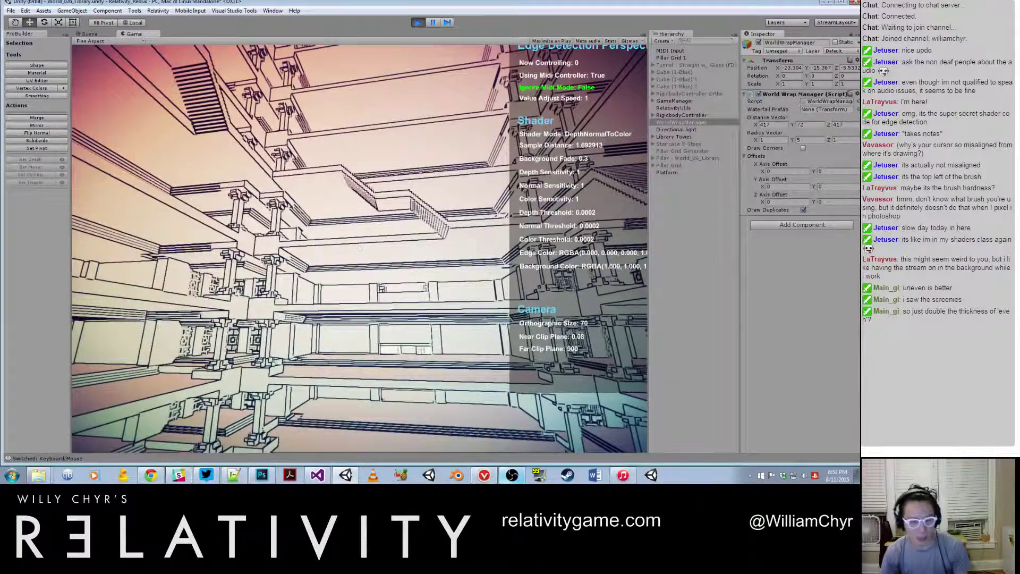
{"action": "key", "text": "m"}
{"action": "key", "text": "Left"}
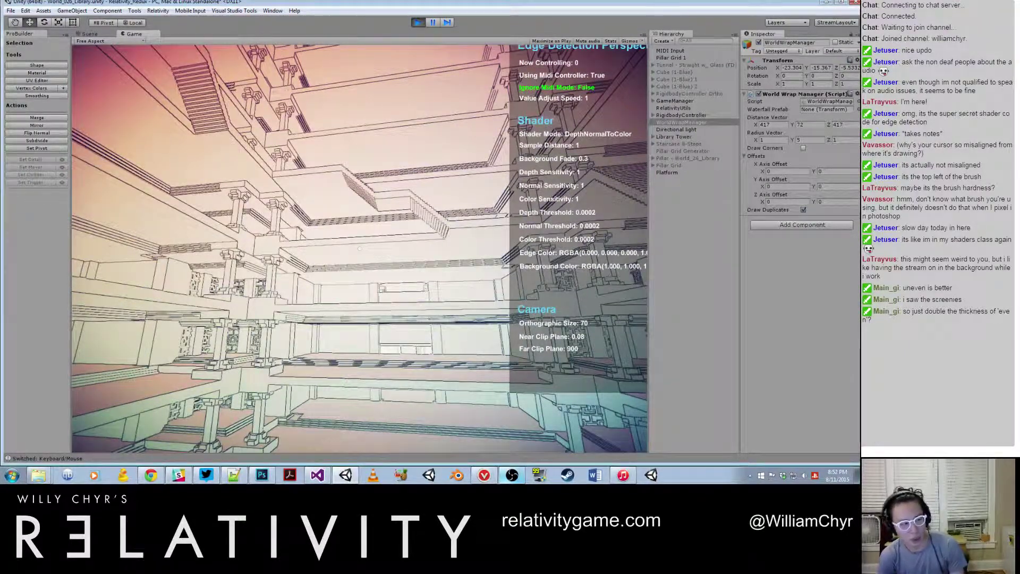
{"action": "key", "text": "Right"}
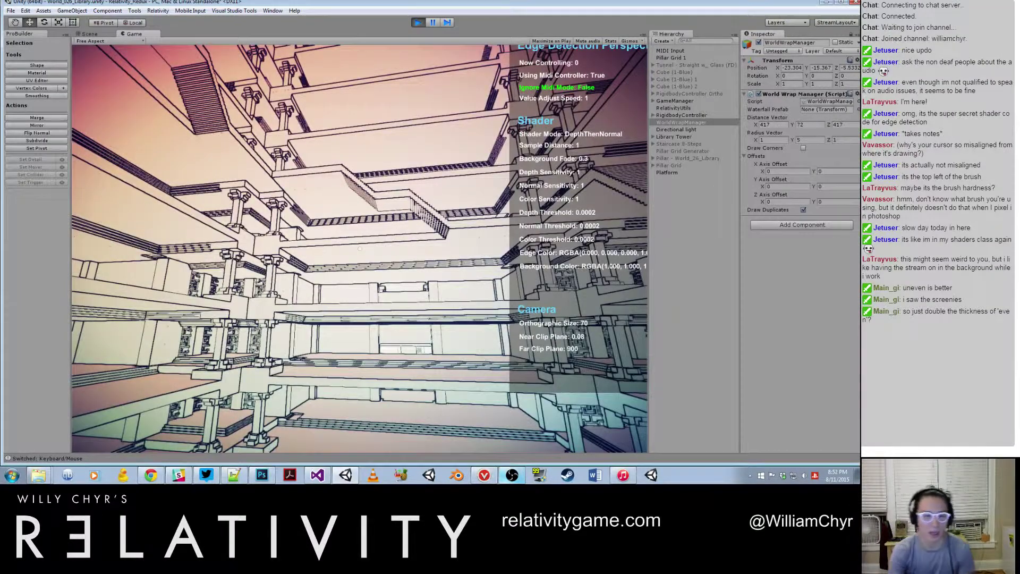
{"action": "key", "text": "Left"}
{"action": "key", "text": "Right"}
{"action": "key", "text": "Left"}
{"action": "key", "text": "Right"}
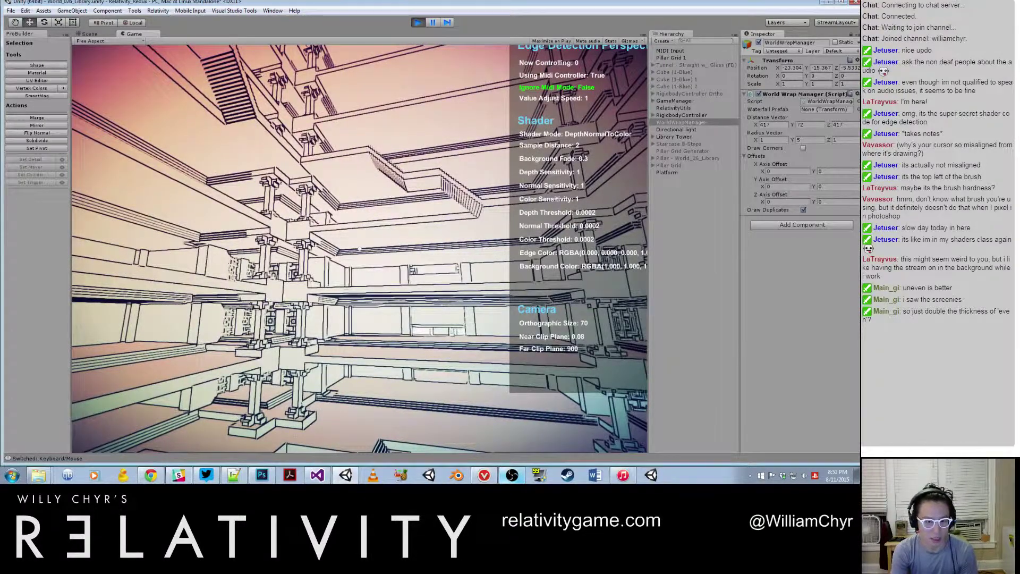
{"action": "key", "text": "Right"}
{"action": "key", "text": "Left"}
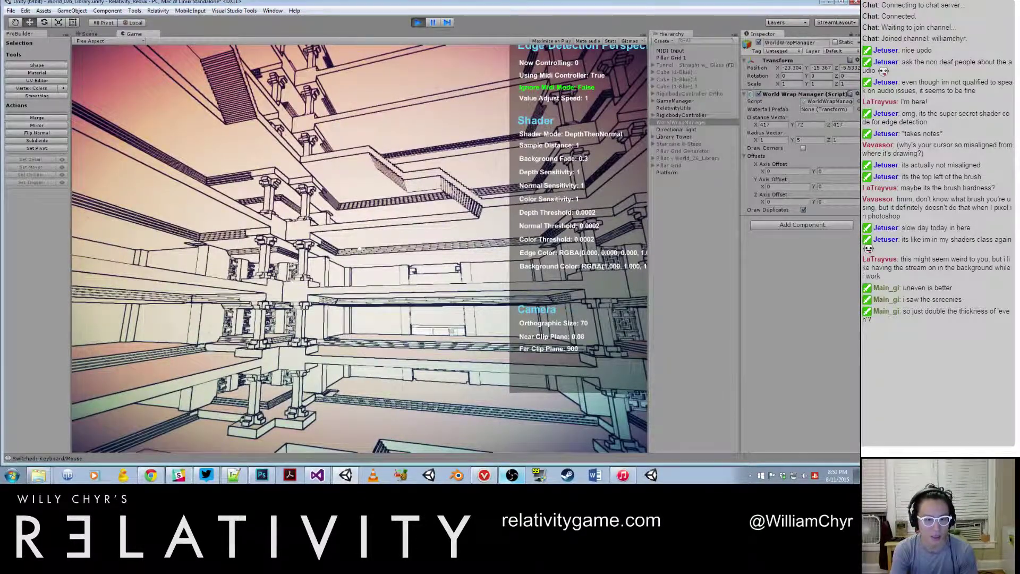
{"action": "key", "text": "Left"}
{"action": "key", "text": "Right"}
{"action": "key", "text": "Right"}
{"action": "key", "text": "Left"}
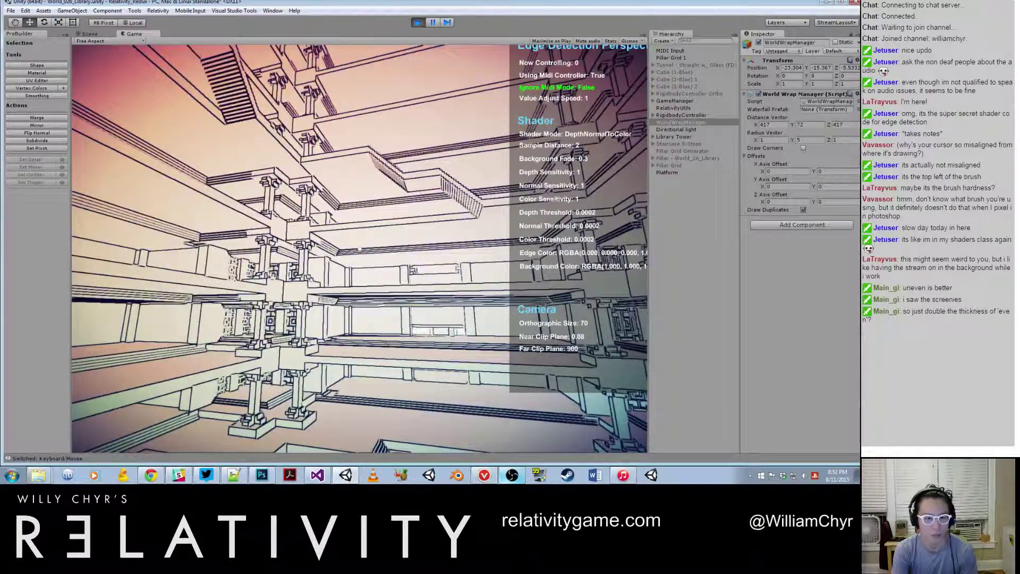
{"action": "key", "text": "Right"}
{"action": "key", "text": "Left"}
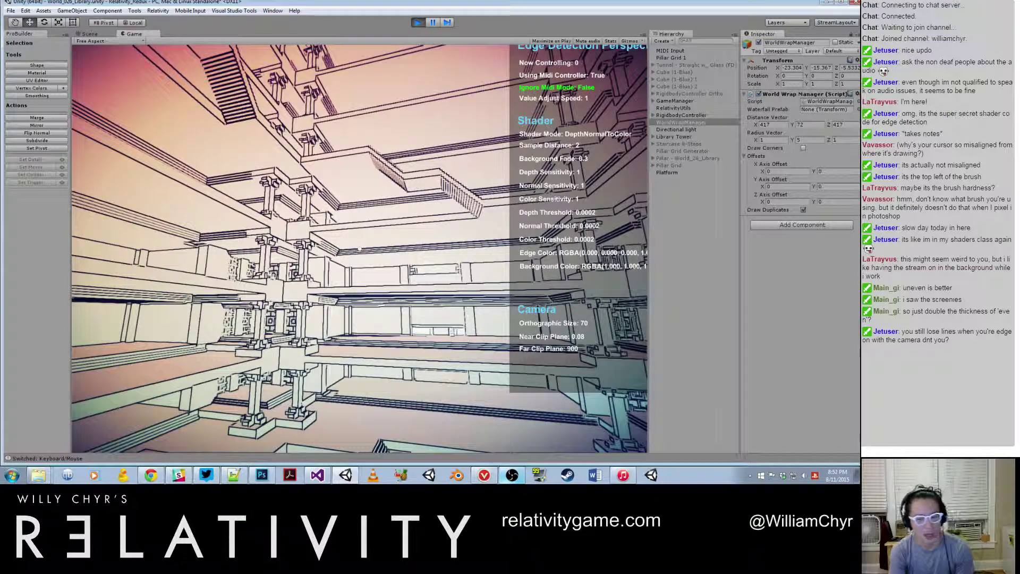
Walk through the level to the large staircase and examine how its step edges render from different angles
{"action": "key", "text": "w"}
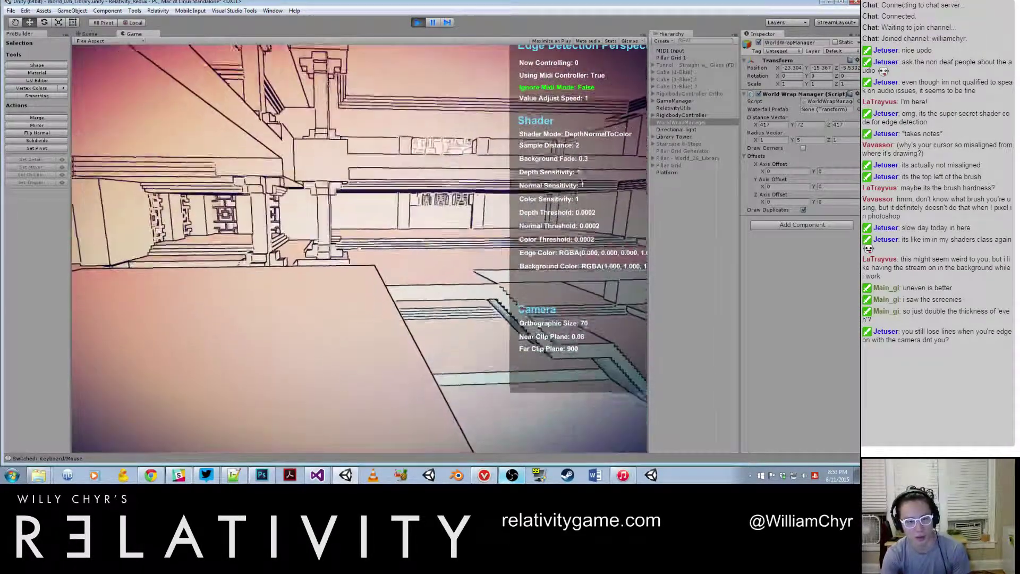
{"action": "key", "text": "w"}
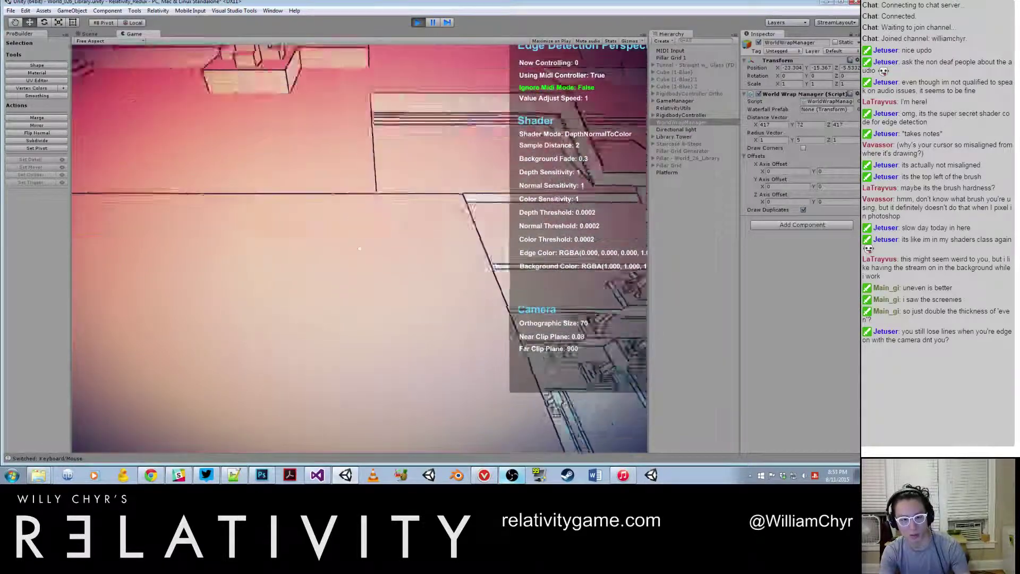
{"action": "key", "text": "w"}
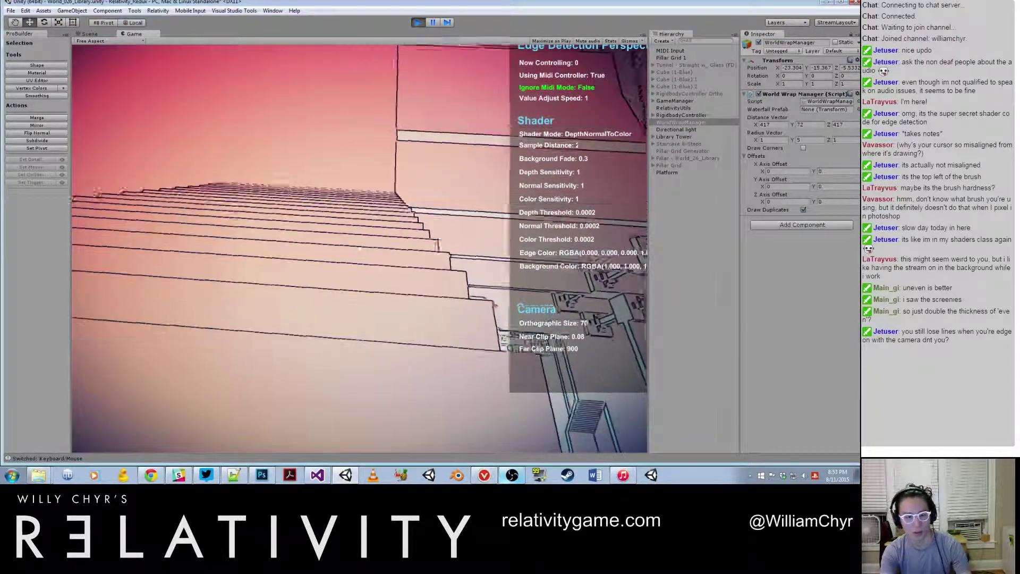
{"action": "key", "text": "w"}
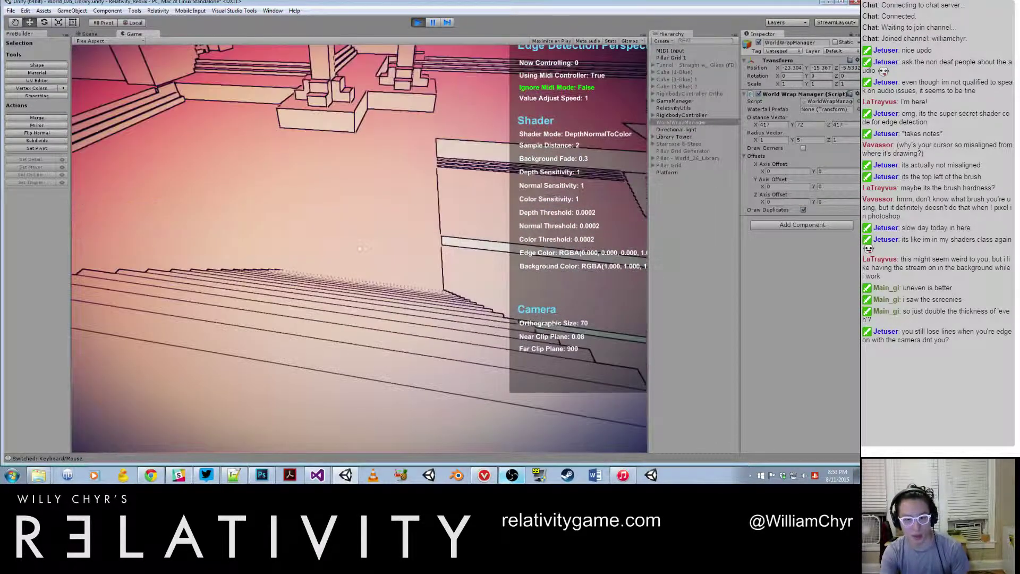
{"action": "key", "text": "w"}
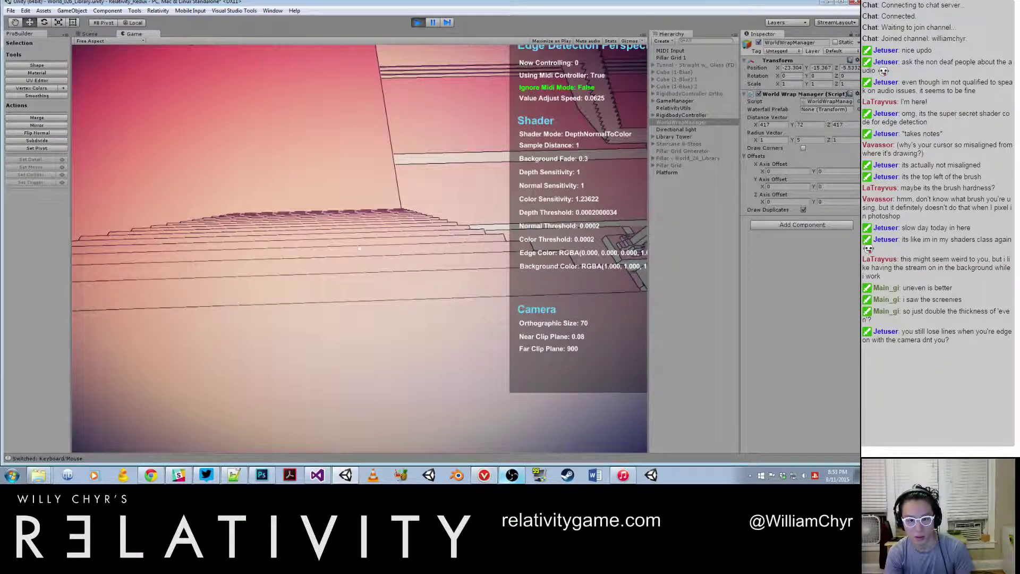
Reduce the value adjust speed to 0.0009765625 and lower the Color Threshold to 5.390024E-05 with MIDI input active
{"action": "key", "text": "m"}
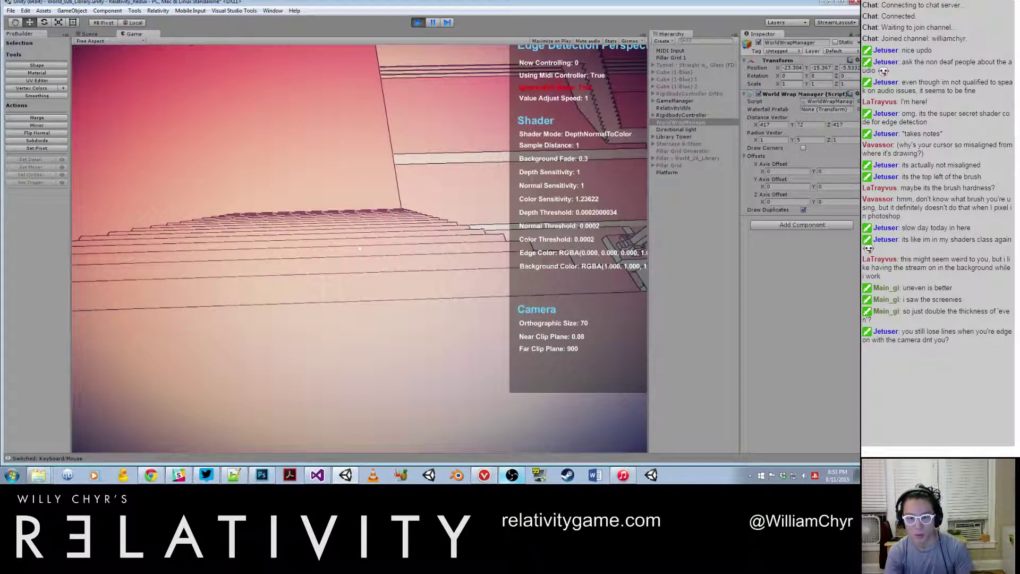
{"action": "key", "text": "i"}
{"action": "key", "text": "minus"}
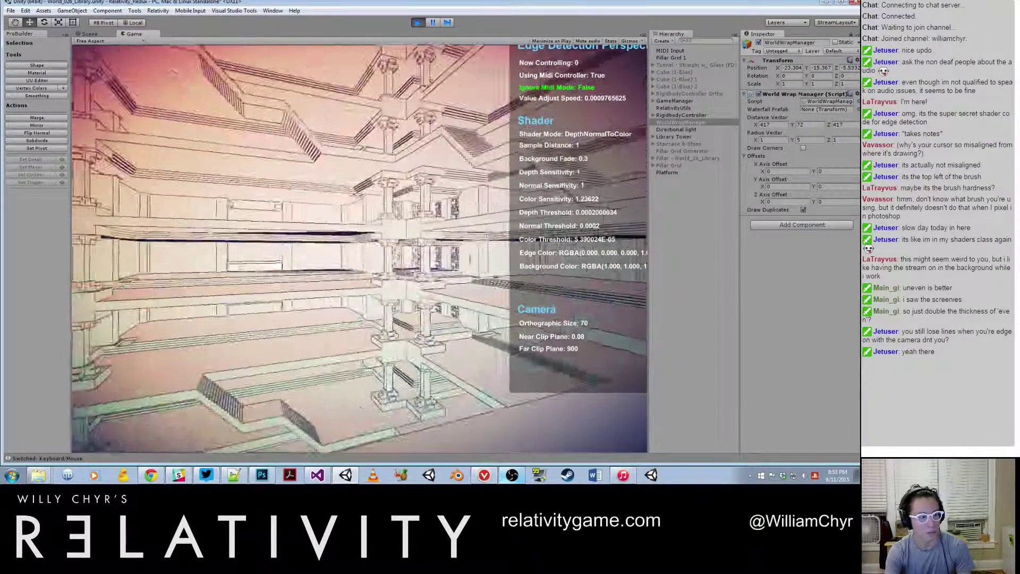
Walk through the library level to inspect its edges, lowering the Color Threshold to -0.0007765623 for an inverted rendering
{"action": "key", "text": "w"}
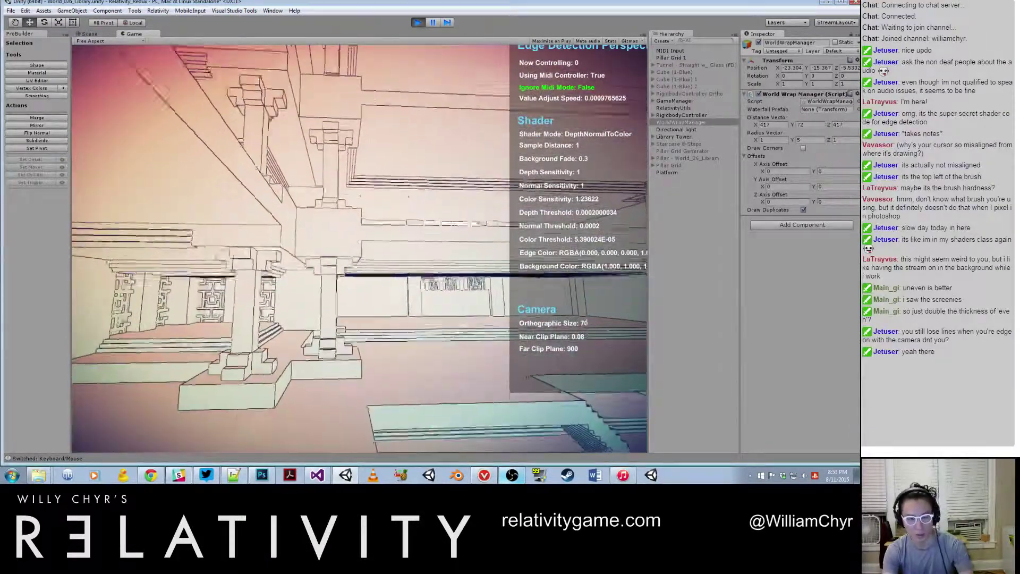
{"action": "key", "text": "w"}
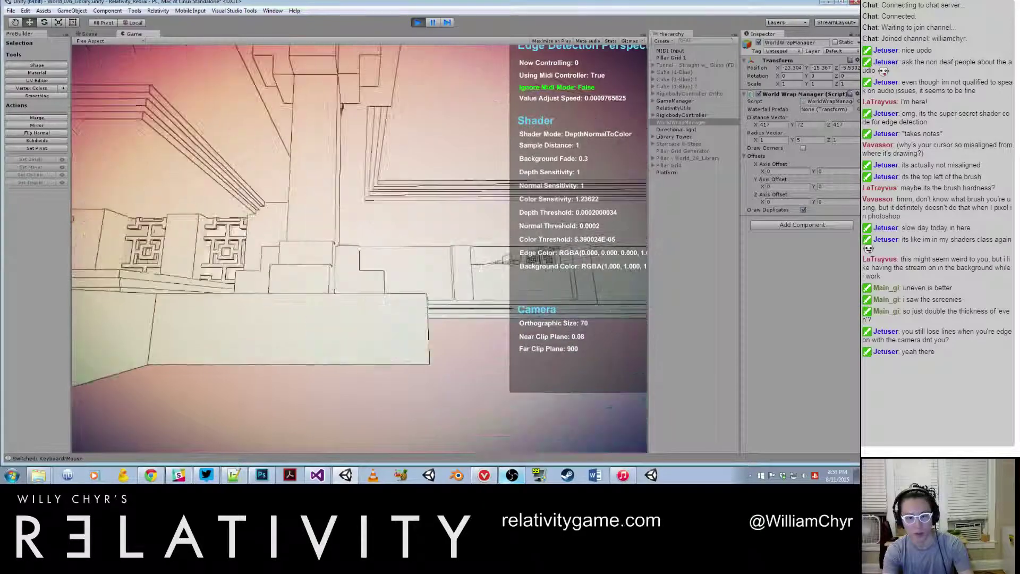
{"action": "key", "text": "w"}
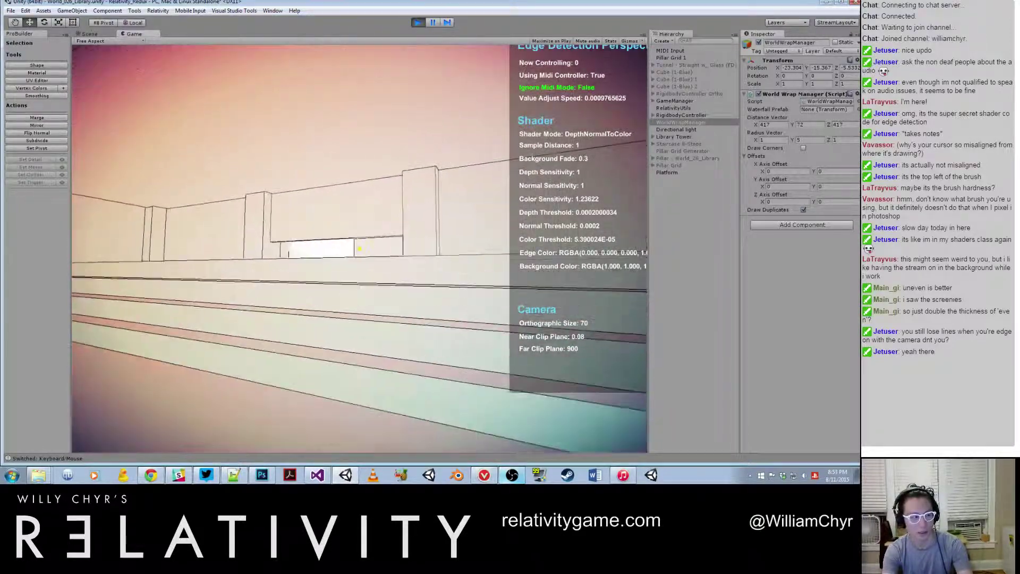
{"action": "key", "text": "w"}
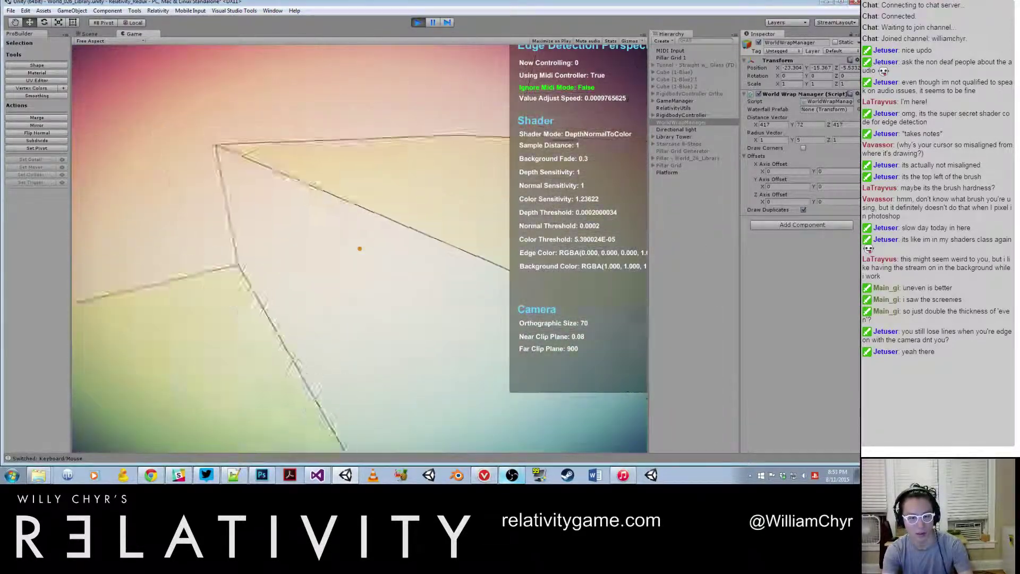
{"action": "key", "text": "w"}
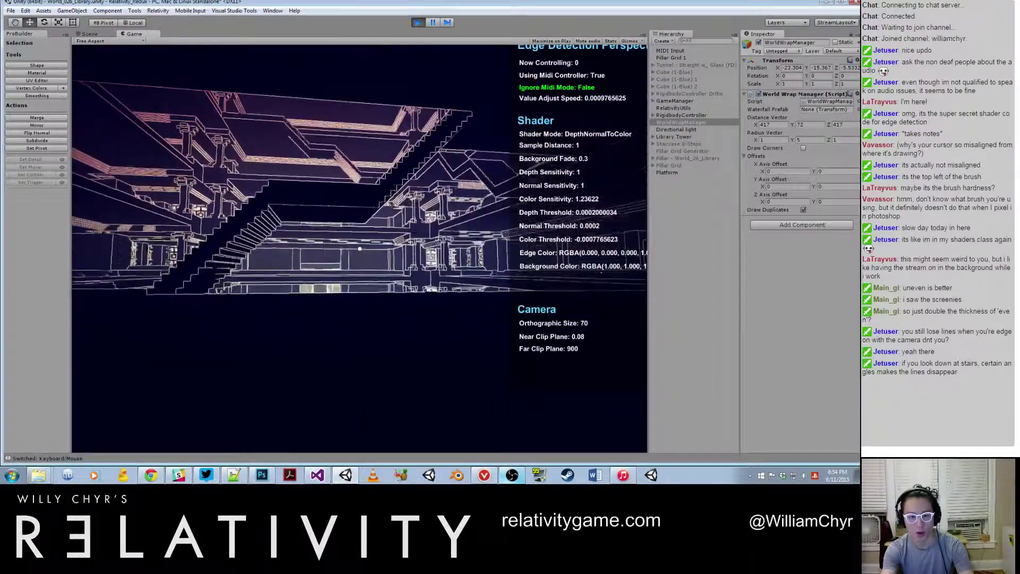
{"action": "key", "text": "a"}
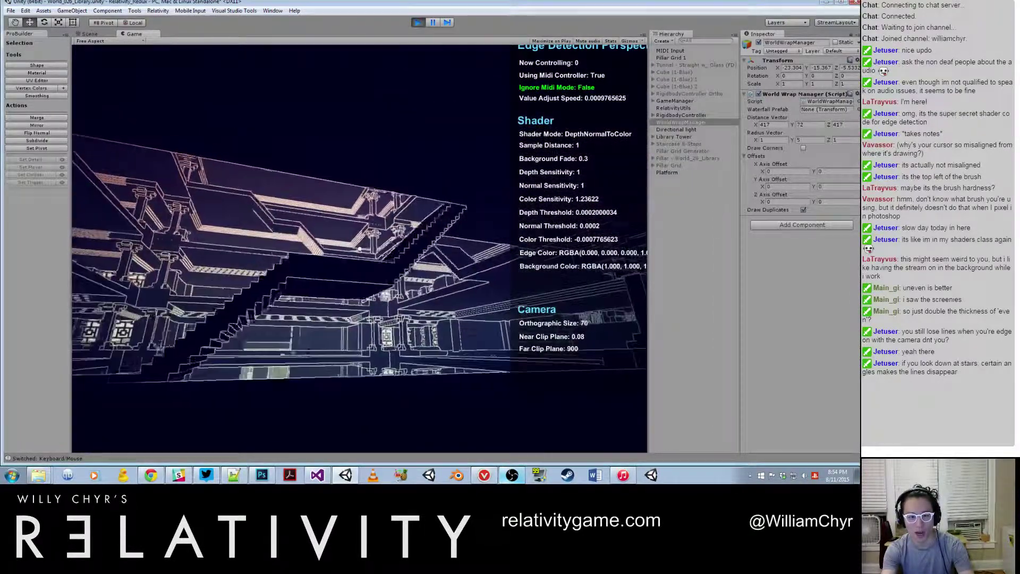
{"action": "key", "text": "a"}
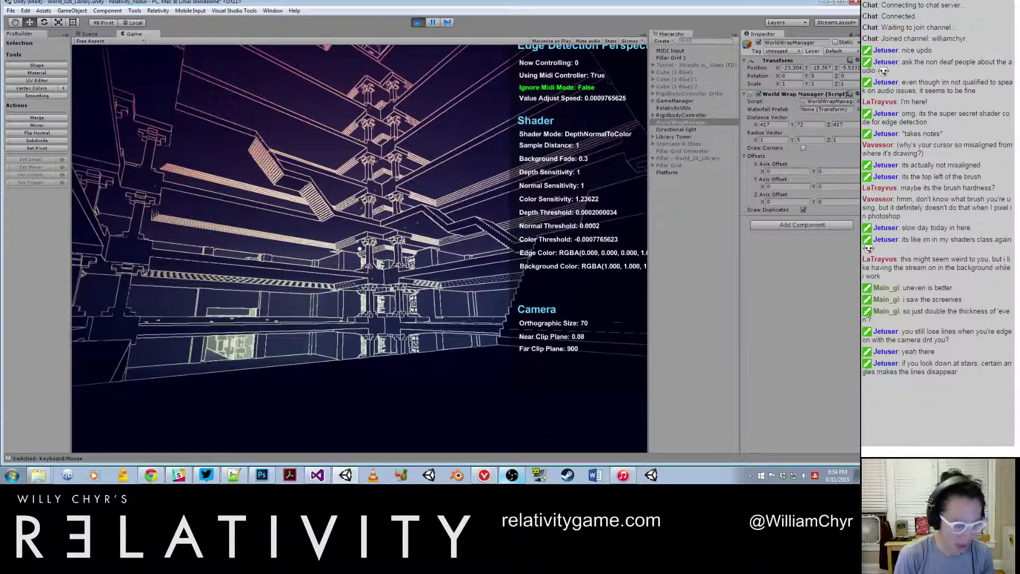
Run show_edge_pers_panel in the in-game console to hide the edge detection settings
{"action": "key", "text": "grave"}
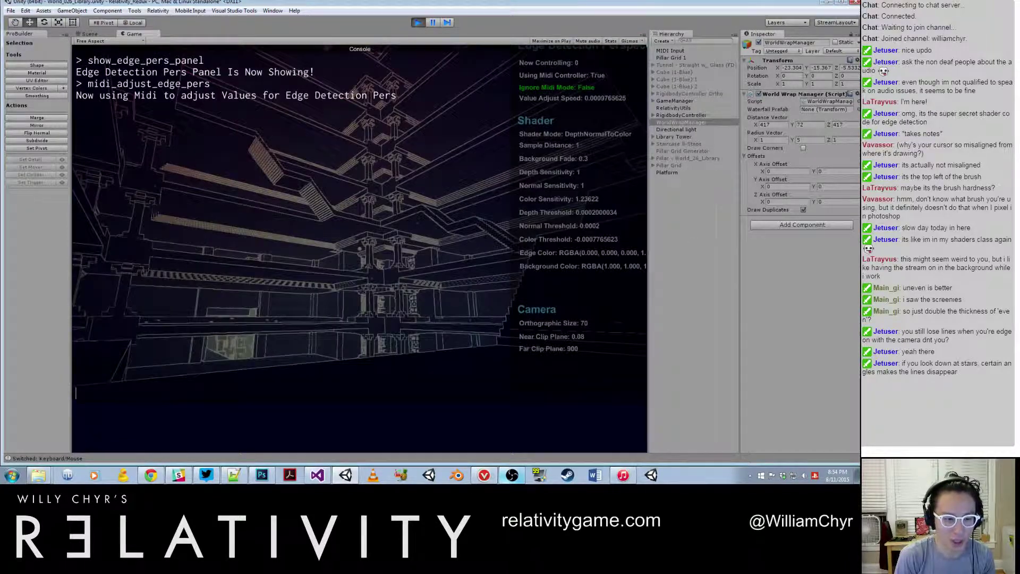
{"action": "type", "text": "show"}
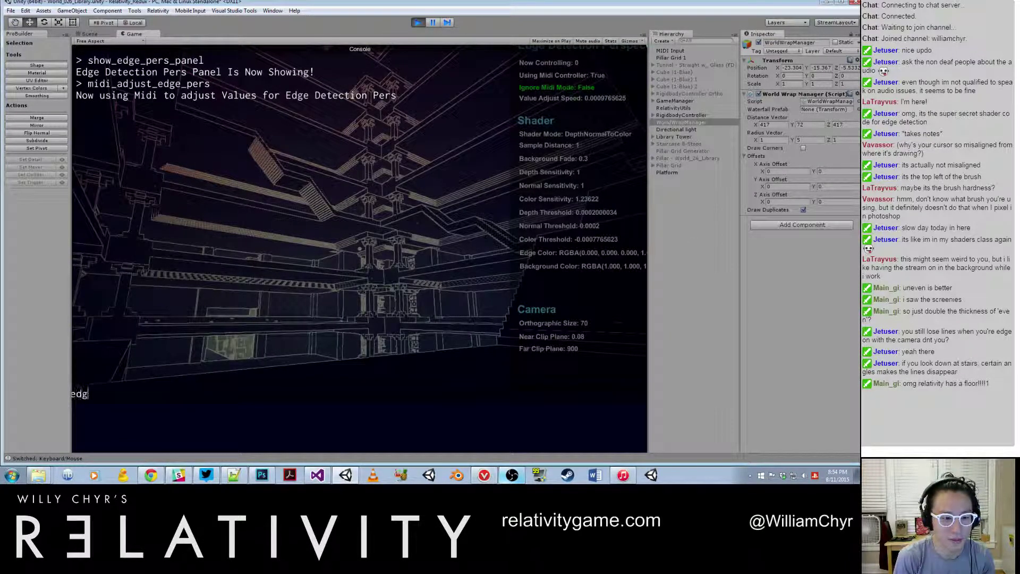
{"action": "key", "text": "BackSpace"}
{"action": "type", "text": "pers"}
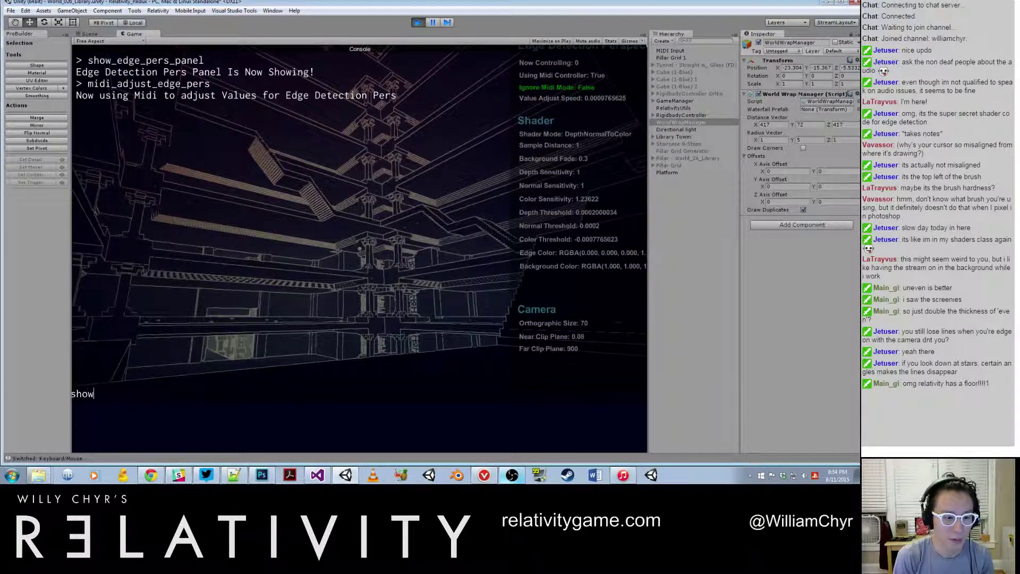
{"action": "type", "text": "dge_pers_panel"}
{"action": "key", "text": "Return"}
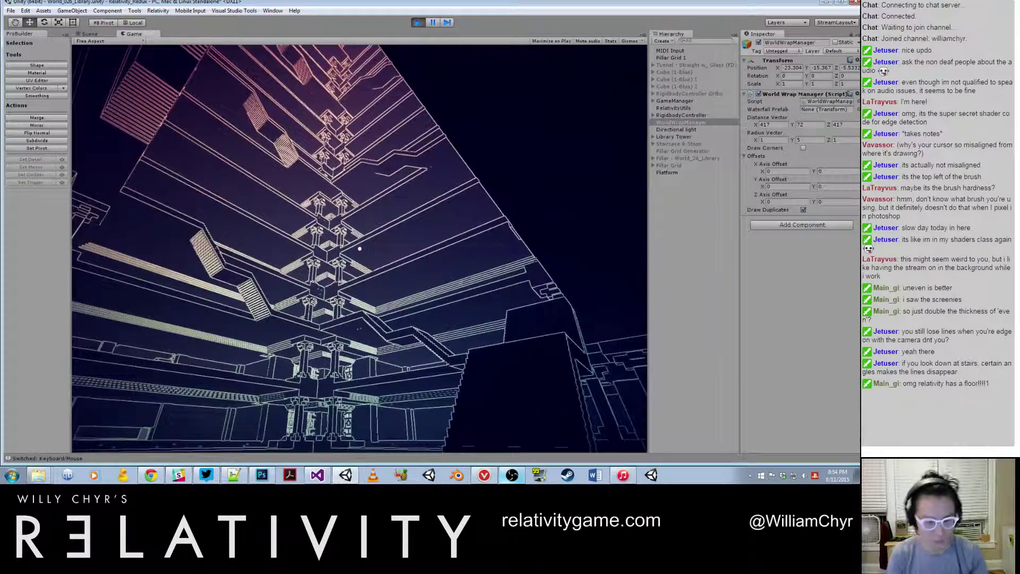
Run toggle_hud in the in-game console to hide the HUD
{"action": "key", "text": "grave"}
{"action": "type", "text": "toggle_hud"}
{"action": "key", "text": "Return"}
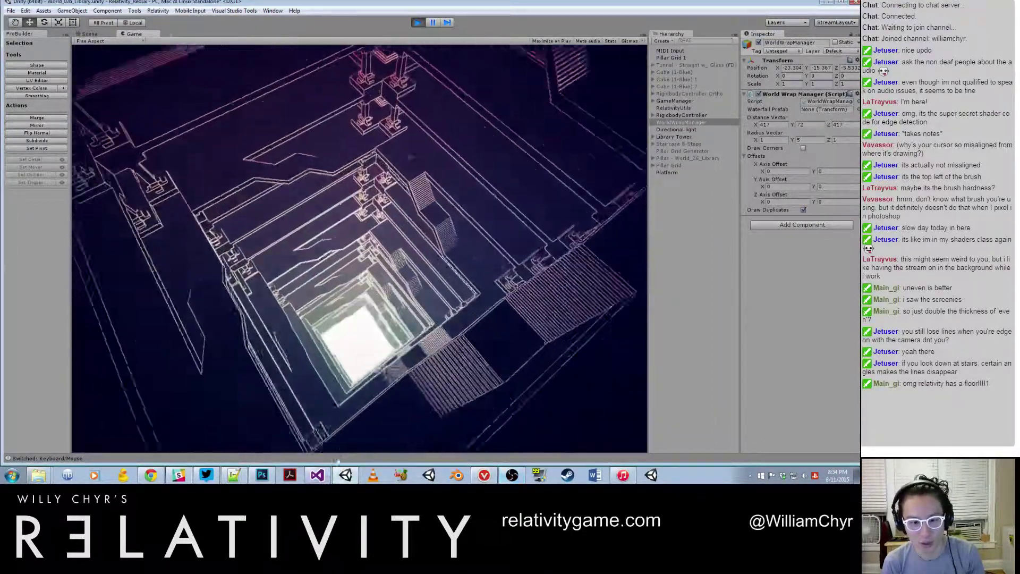
Explore the library level with the inverted rendering to examine the light edge lines on dark surfaces
{"action": "key", "text": "w"}
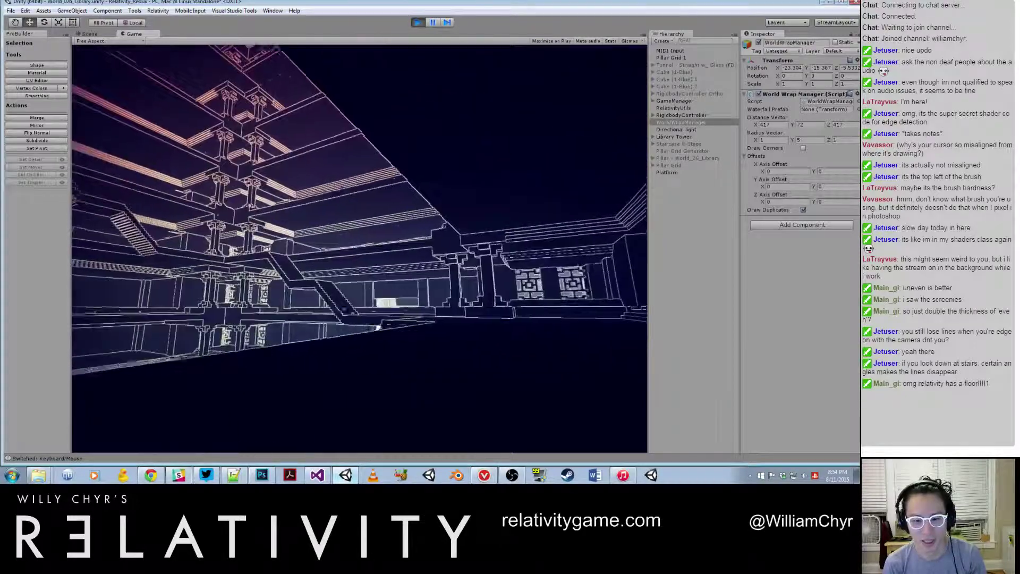
{"action": "key", "text": "w"}
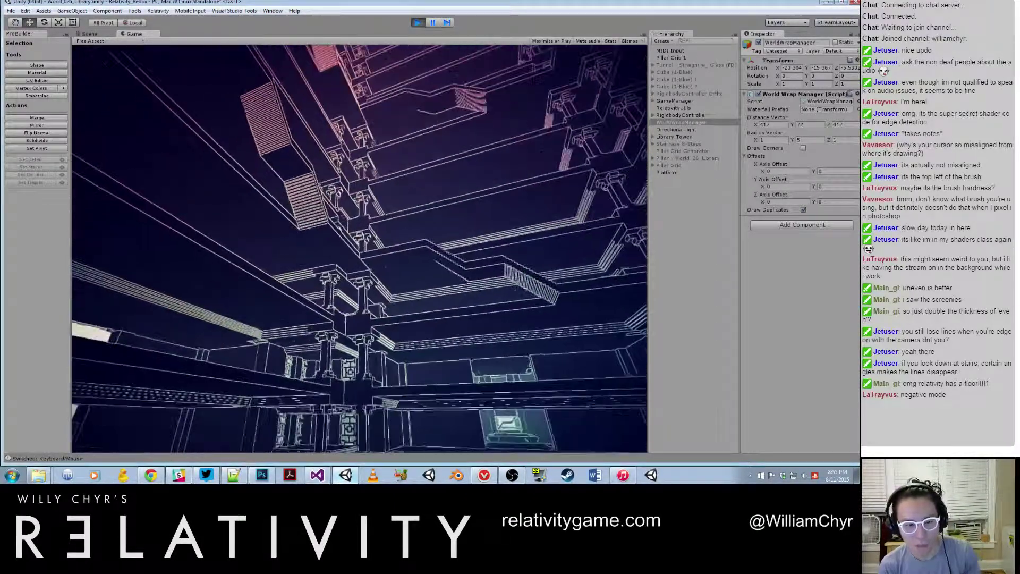
{"action": "key", "text": "i"}
{"action": "key", "text": "n"}
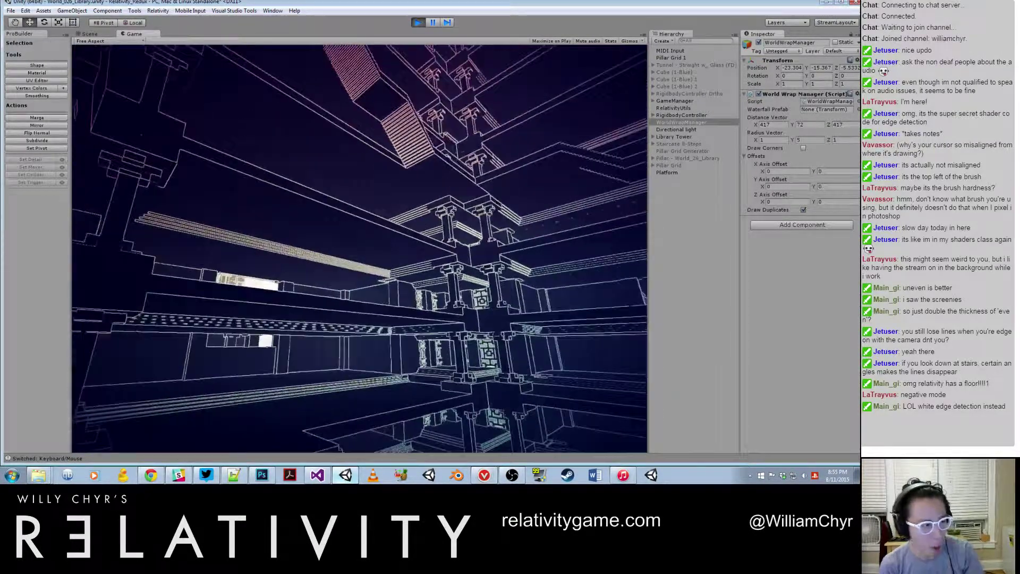
{"action": "key", "text": "w"}
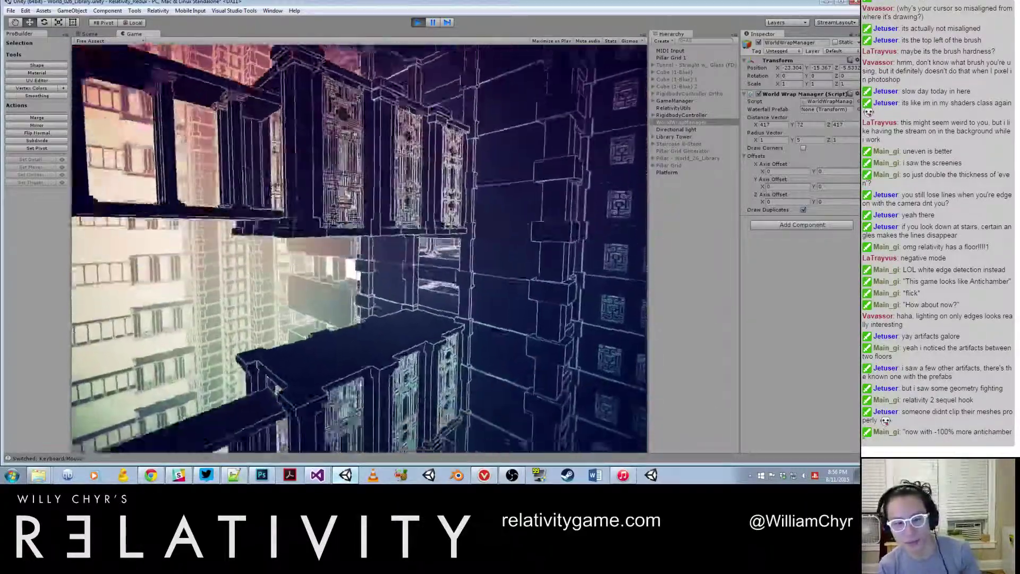
Run toggle_noclip in the in-game console to enable free flight through the level
{"action": "key", "text": "grave"}
{"action": "type", "text": "toggle_nocl"}
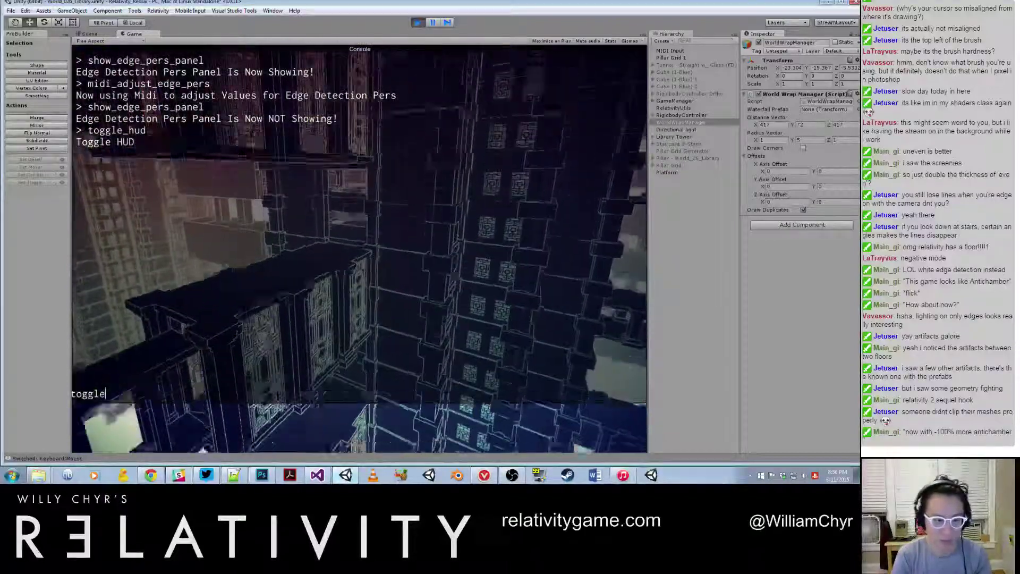
{"action": "type", "text": "ip"}
{"action": "key", "text": "Return"}
{"action": "key", "text": "grave"}
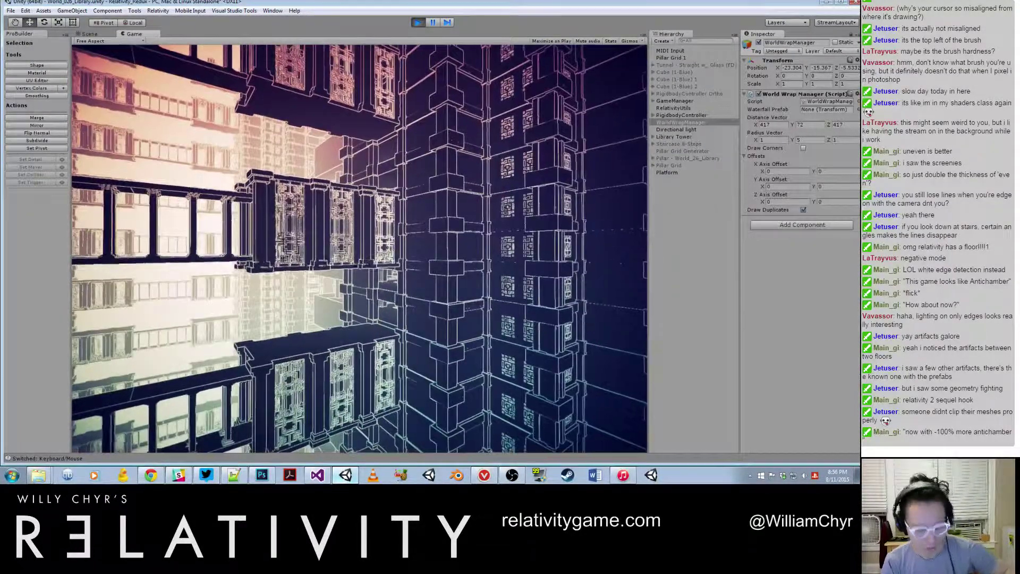
Pause the game and raise the WorldWrapManager's Radius Vector, setting X and Z to 2 and increasing Y, before resuming play
{"action": "key", "text": "w"}
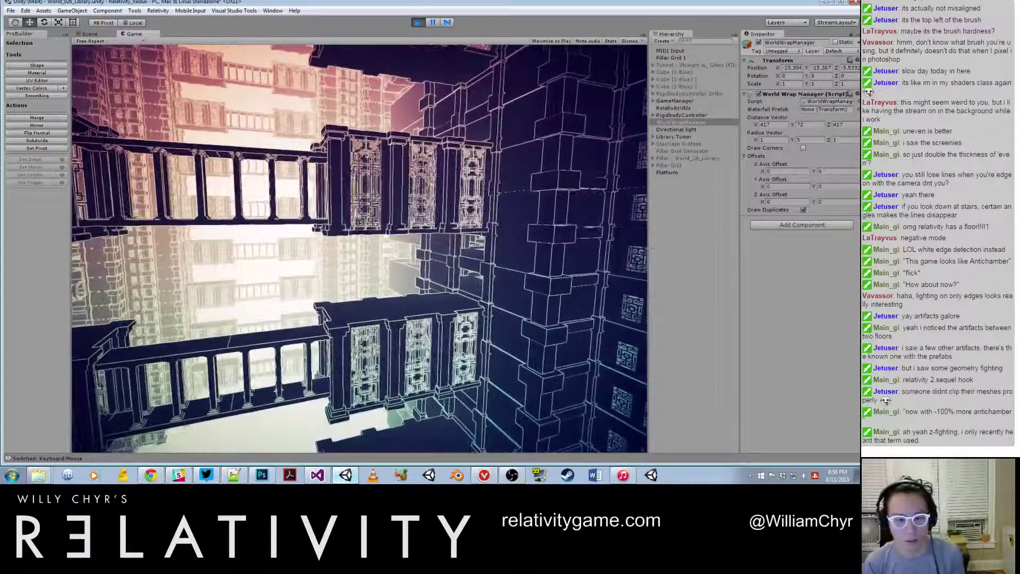
{"action": "key", "text": "w"}
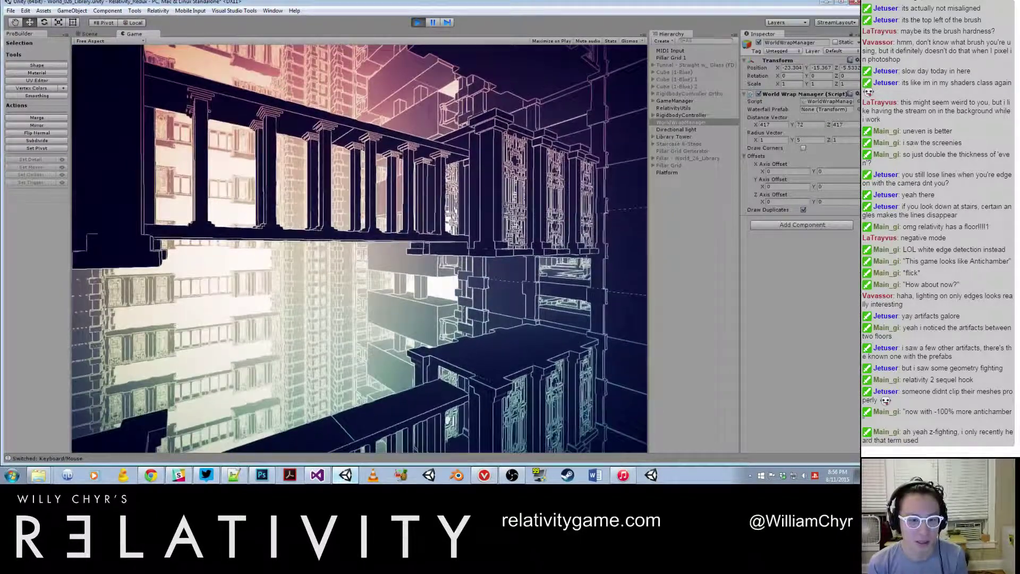
{"action": "key", "text": "ctrl+shift+p"}
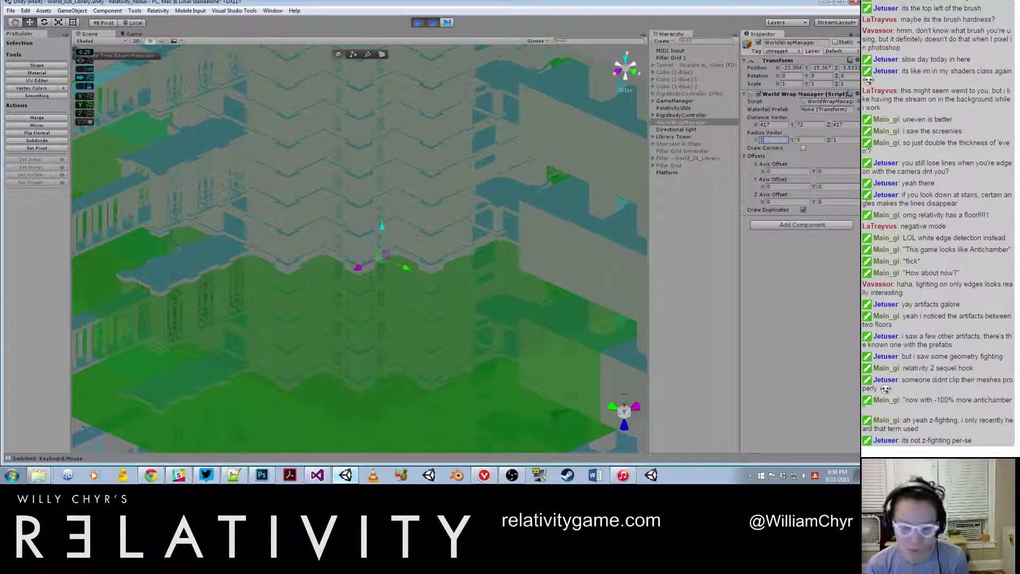
{"action": "left_click", "coordinate": [797, 139]}
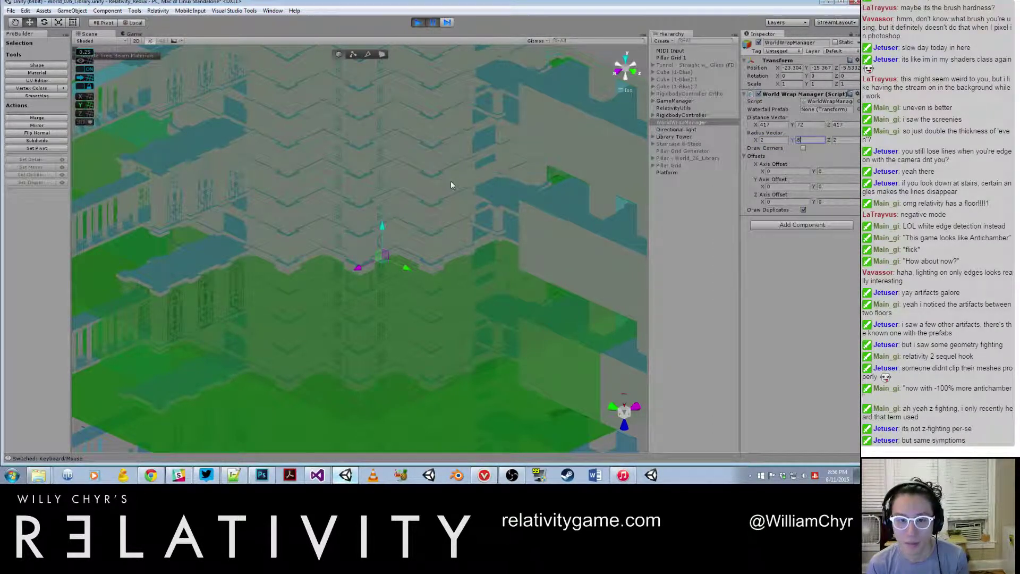
{"action": "key", "text": "ctrl+shift+p"}
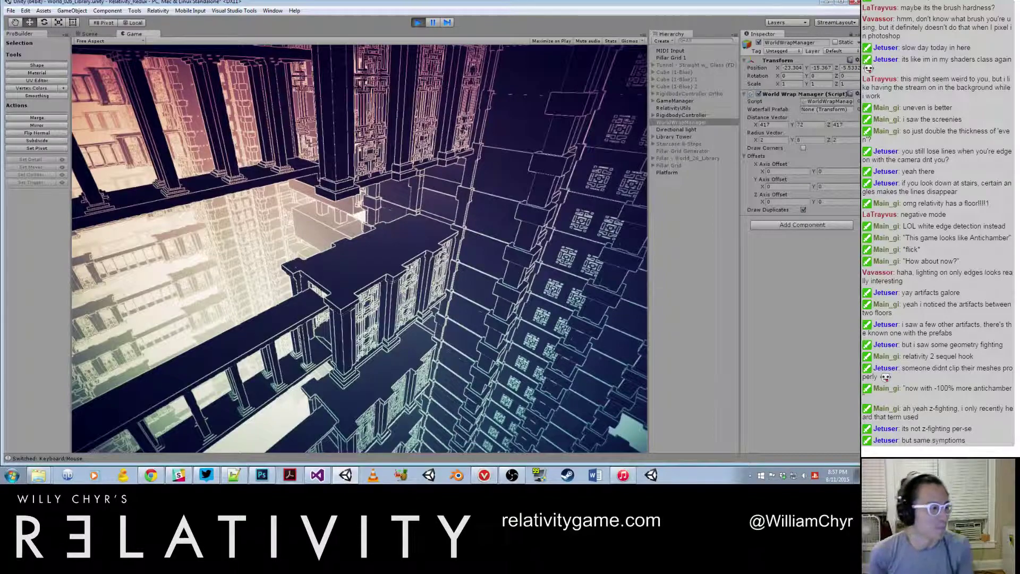
Fly through the library interiors and between the towers to examine the inverted edge lines on lattices, stairs and balconies
{"action": "key", "text": "w"}
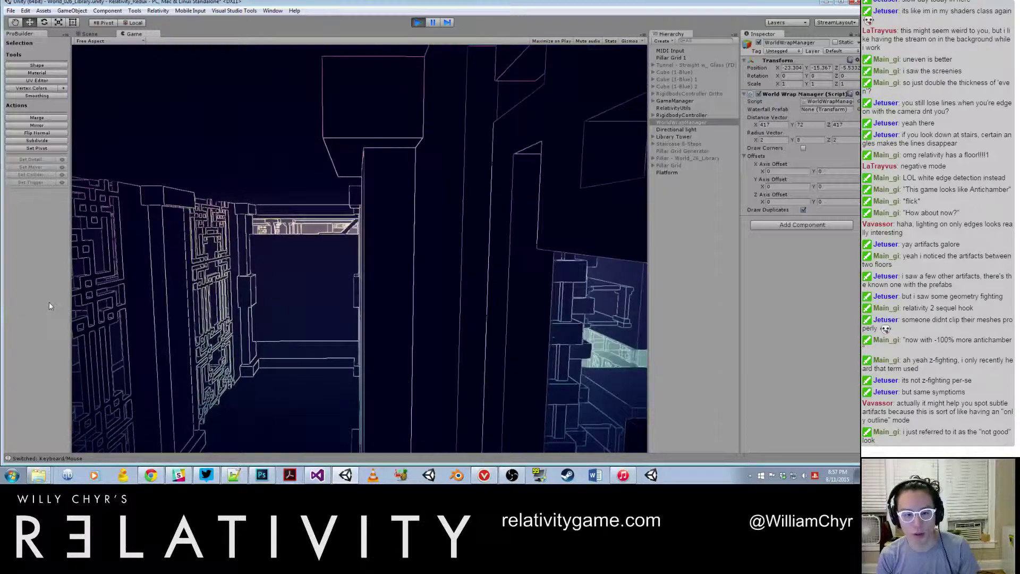
{"action": "key", "text": "w"}
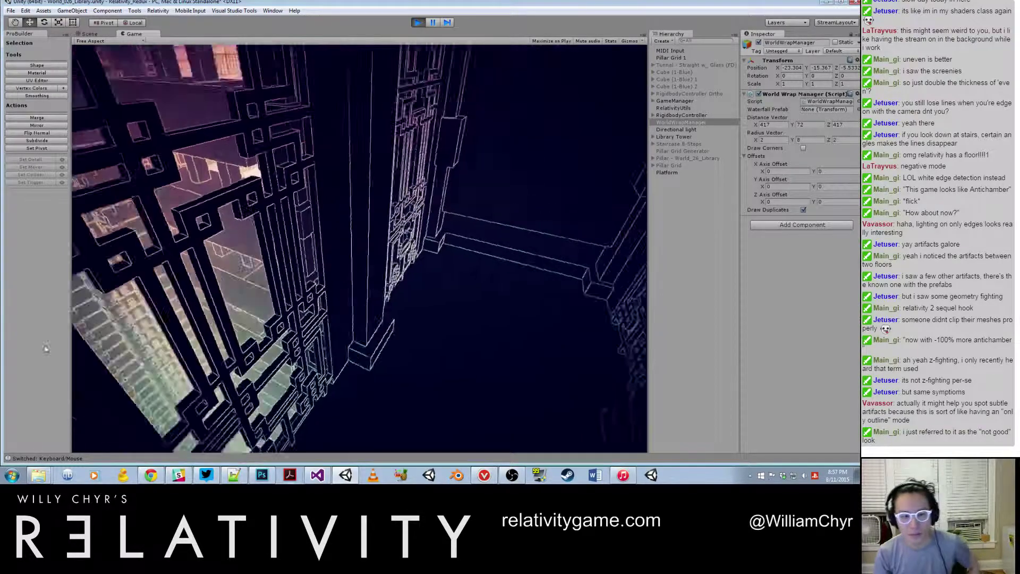
{"action": "key", "text": "w"}
{"action": "key", "text": "w"}
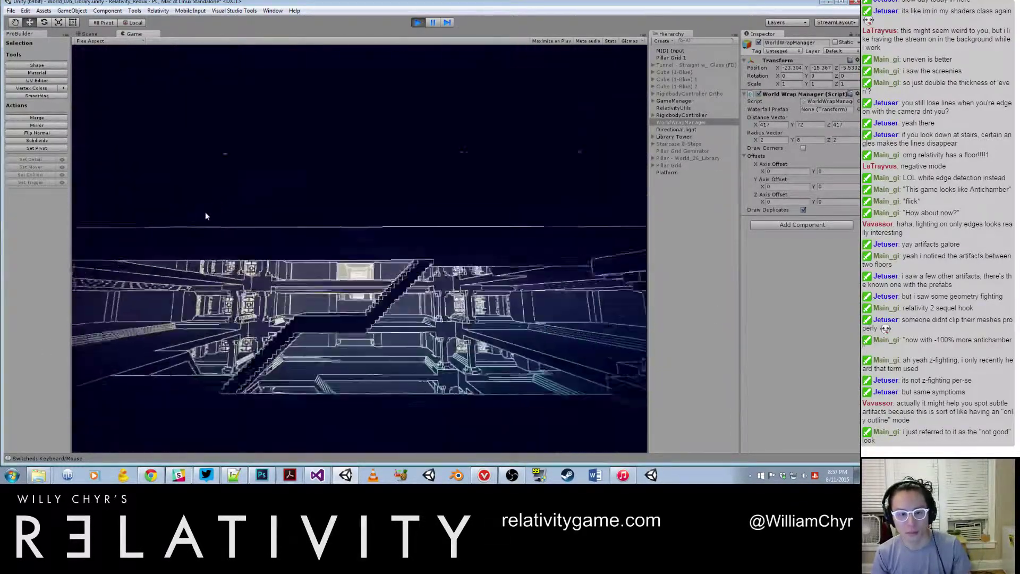
{"action": "key", "text": "w"}
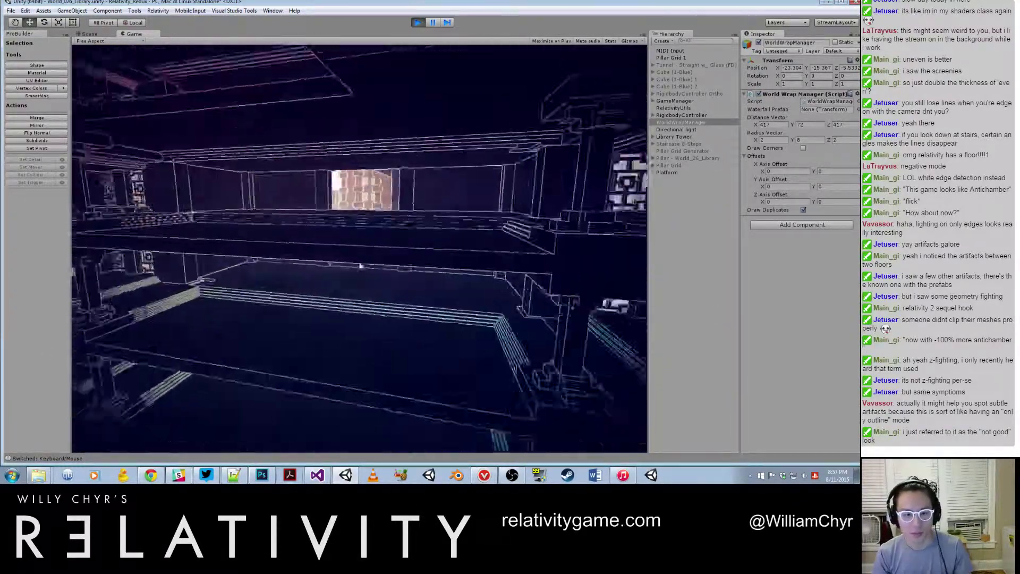
{"action": "key", "text": "w"}
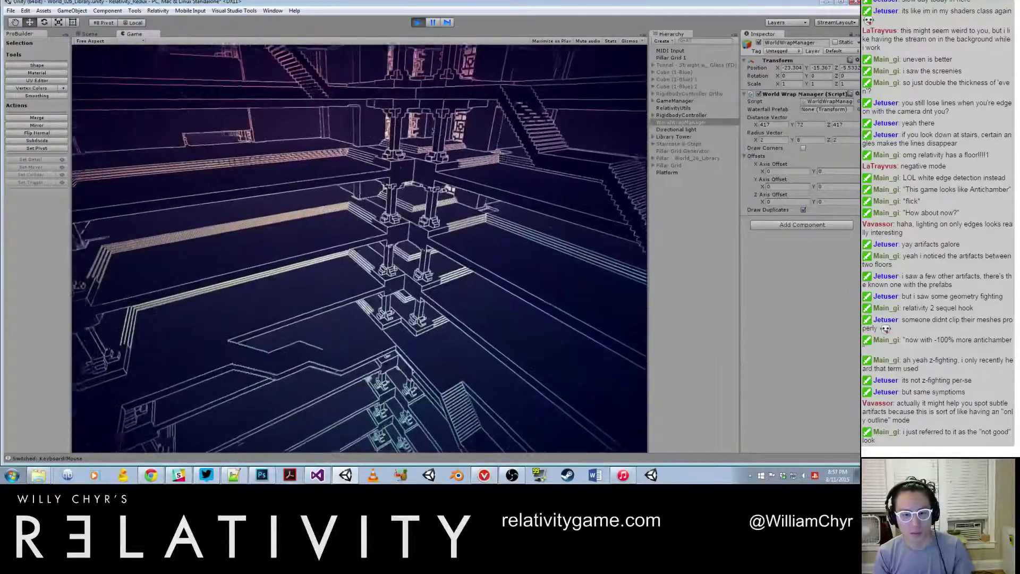
{"action": "key", "text": "w"}
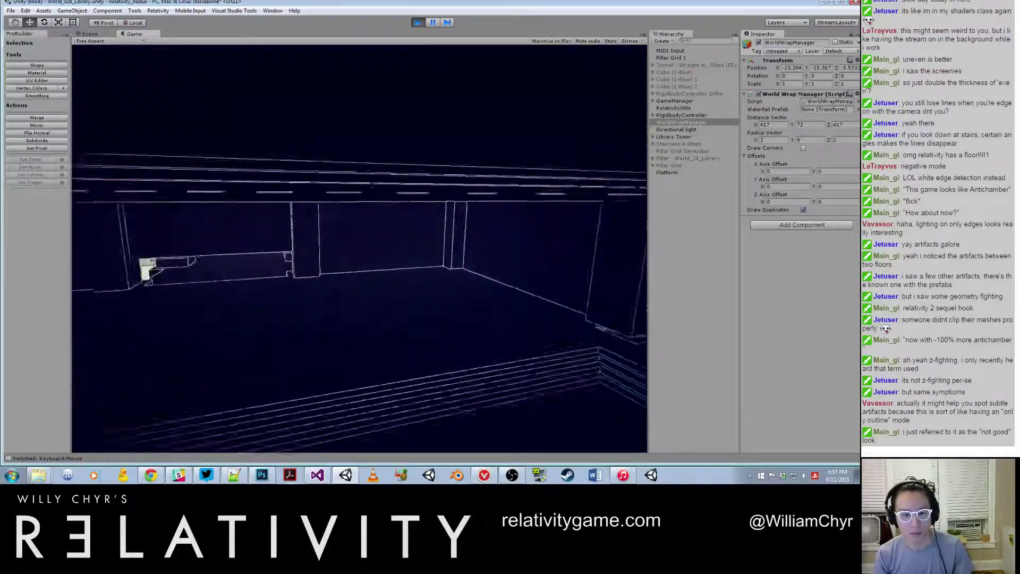
{"action": "key", "text": "w"}
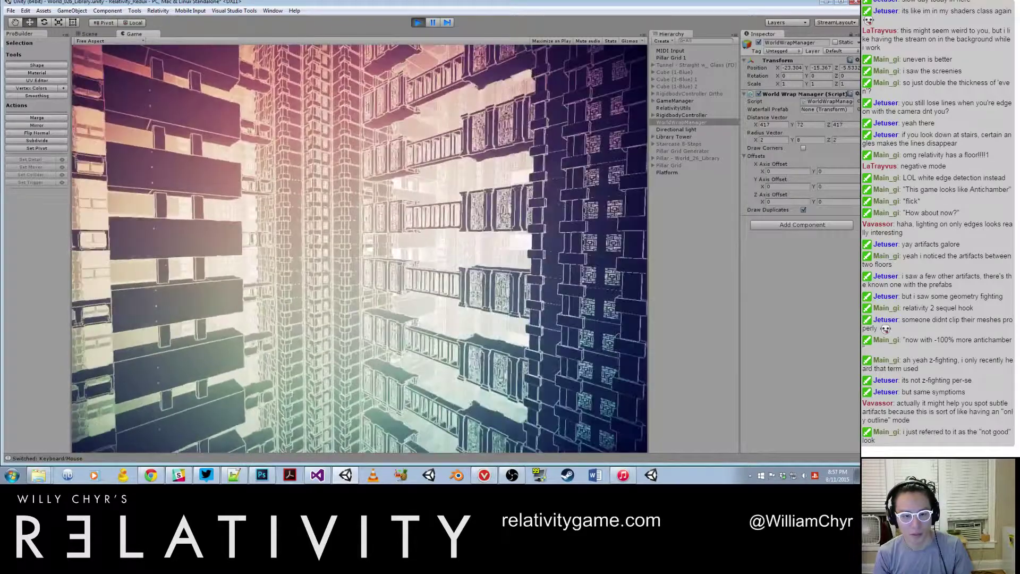
{"action": "key", "text": "w"}
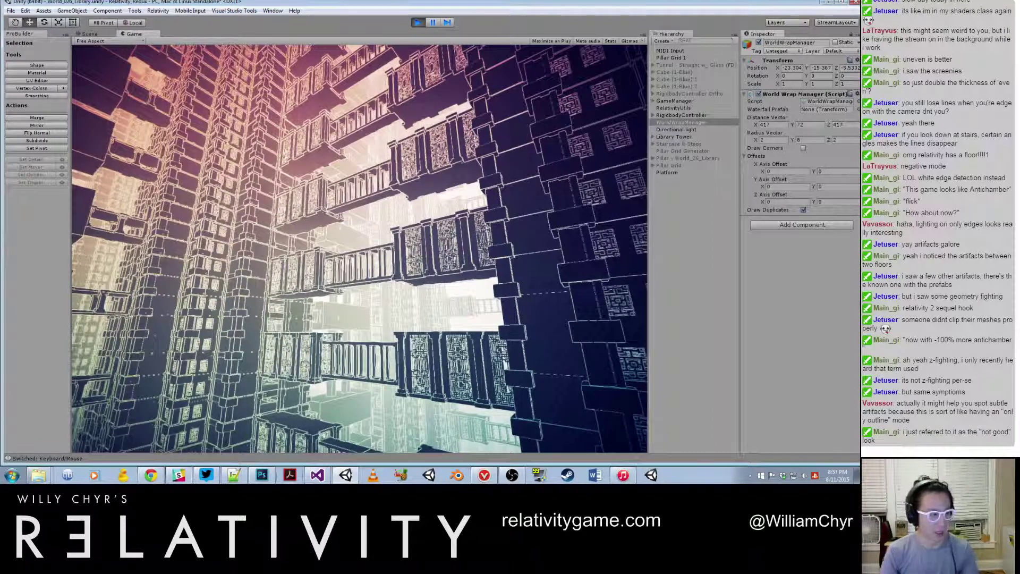
{"action": "key", "text": "w"}
{"action": "key", "text": "w"}
{"action": "key", "text": "w"}
{"action": "key", "text": "s"}
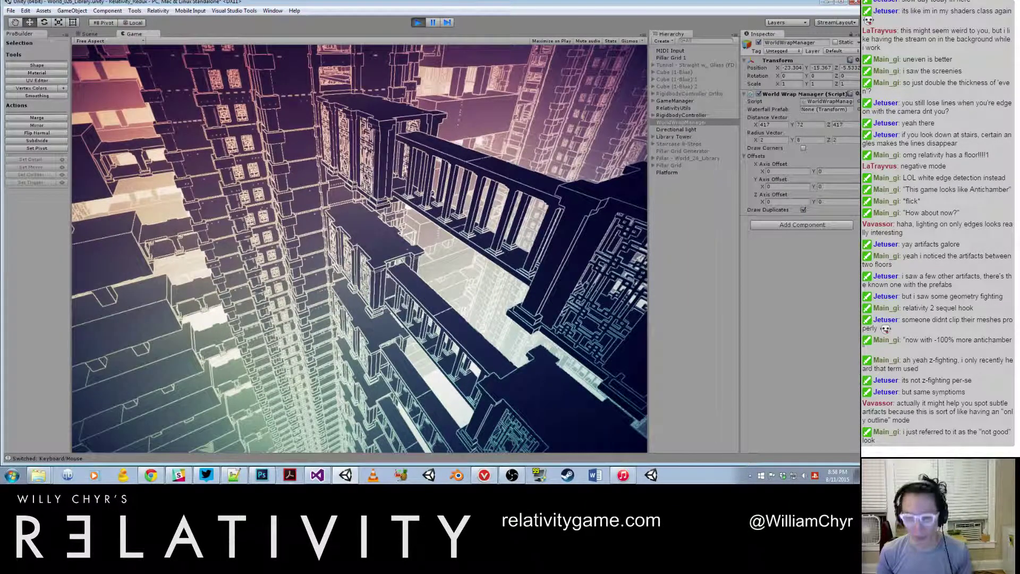
Run show_edge_pers_panel to display the edge detection settings and bring the Color Threshold to 0.0002000003 for a light rendering
{"action": "key", "text": "grave"}
{"action": "type", "text": "show_edge_pers_panel"}
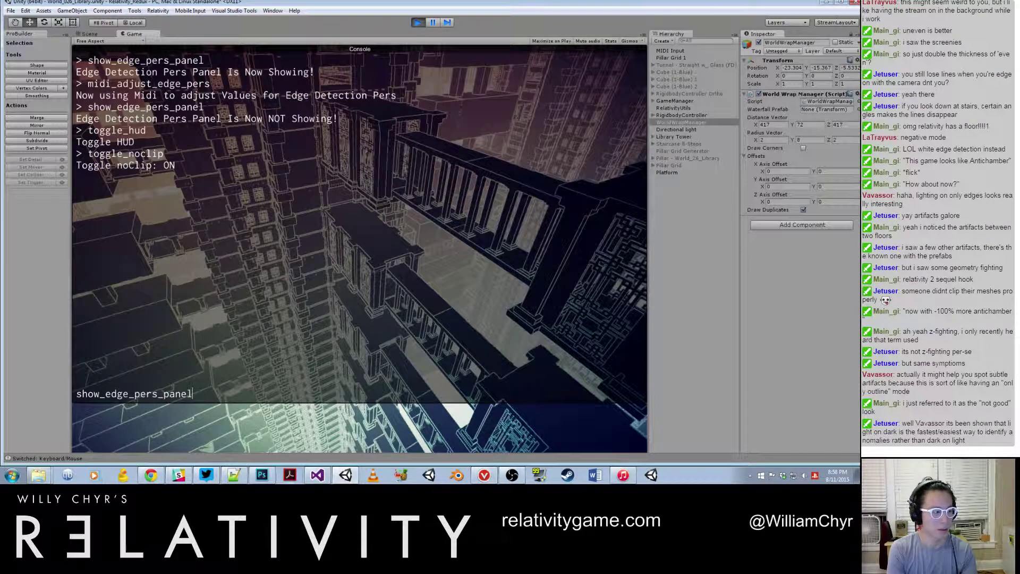
{"action": "key", "text": "Return"}
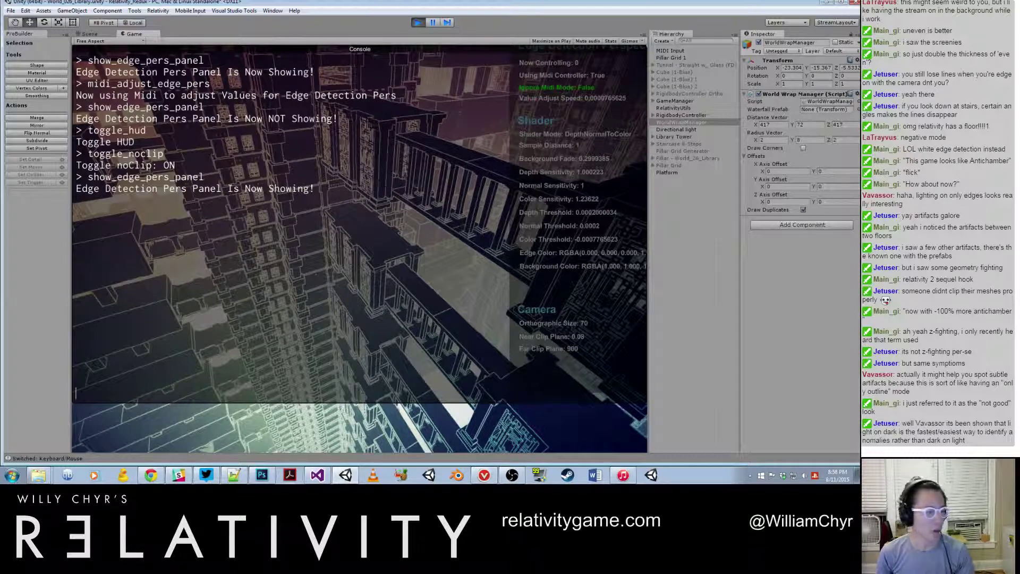
{"action": "key", "text": "grave"}
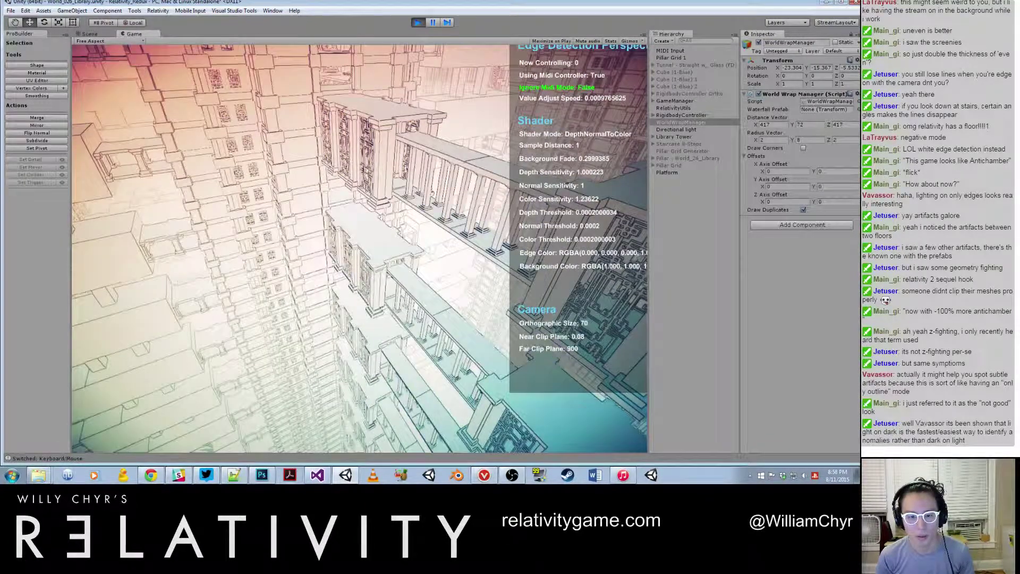
{"action": "key", "text": "m"}
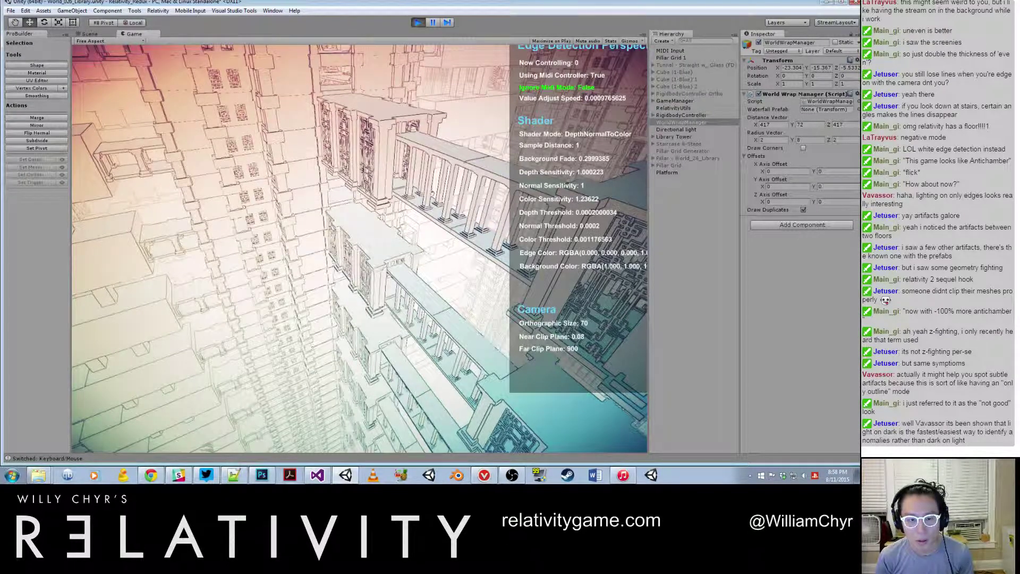
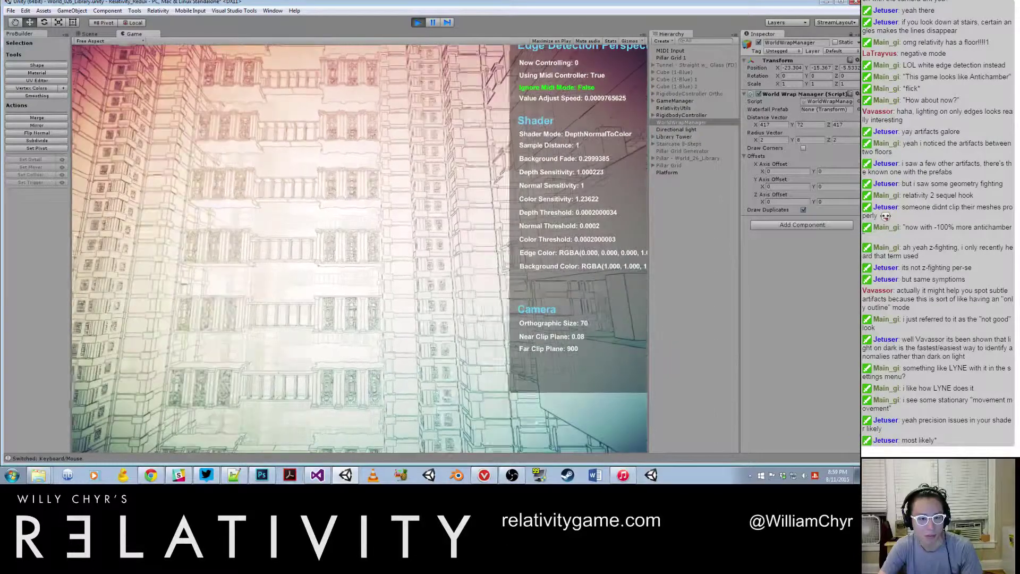
Compare the DepthThenNormal and DepthNormalToColor shader modes on the distant tower facades
{"action": "key", "text": "2"}
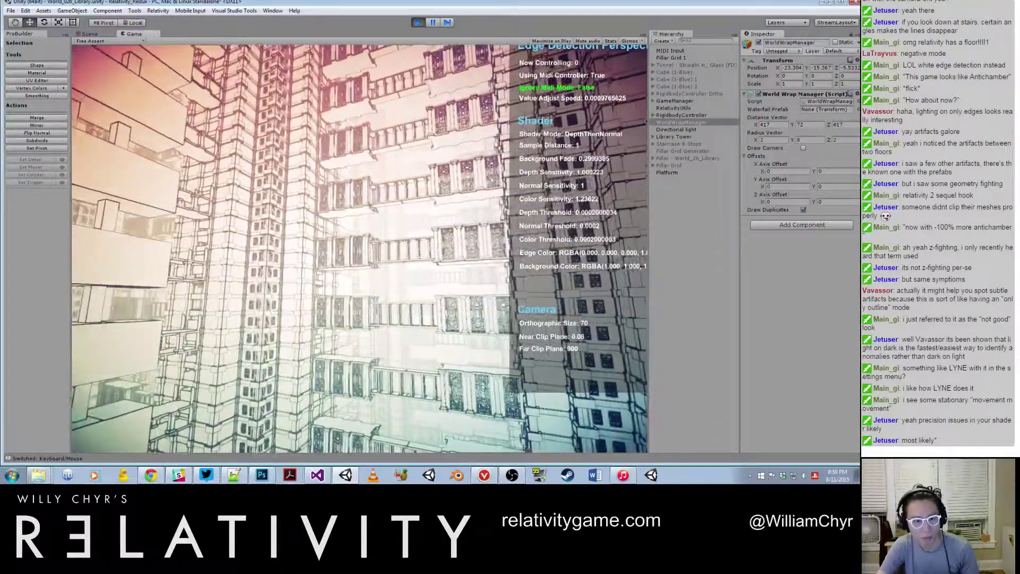
{"action": "key", "text": "1"}
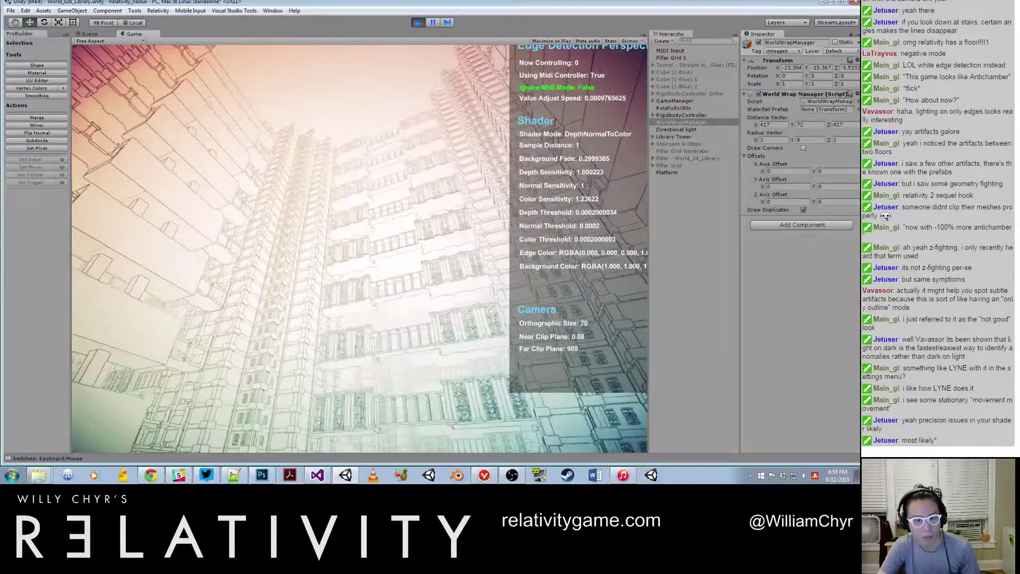
{"action": "key", "text": "2"}
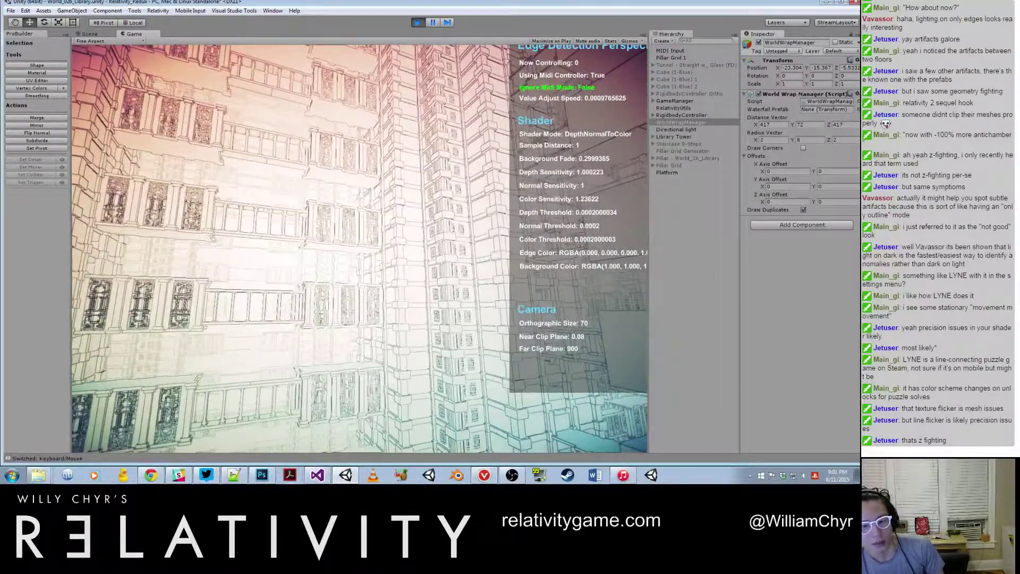
{"action": "key", "text": "m"}
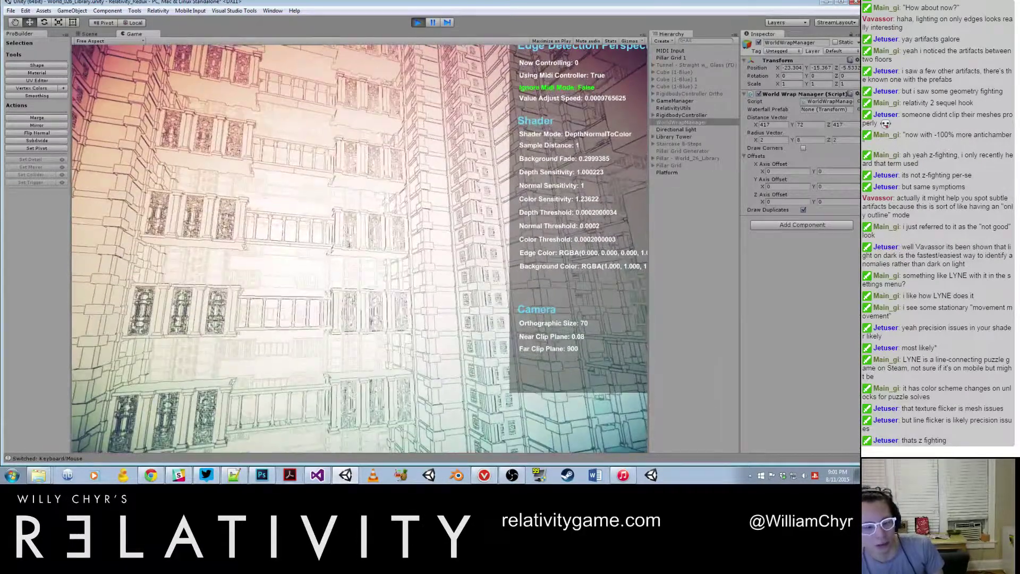
Set the Value Adjust Speed to 1, try a Sample Distance of 2.000976, and bring it back to 1.000976
{"action": "key", "text": "Up"}
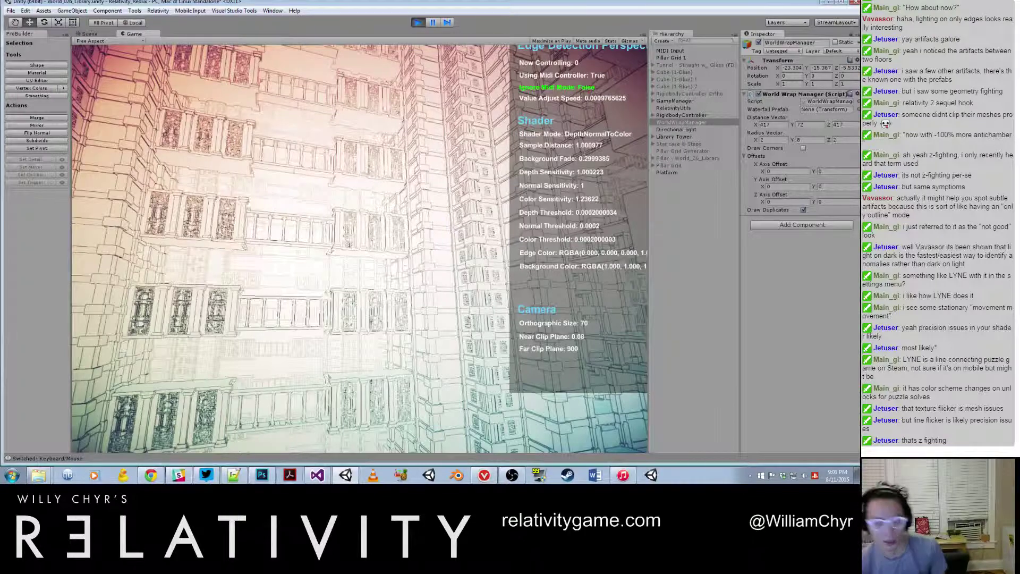
{"action": "key", "text": "i"}
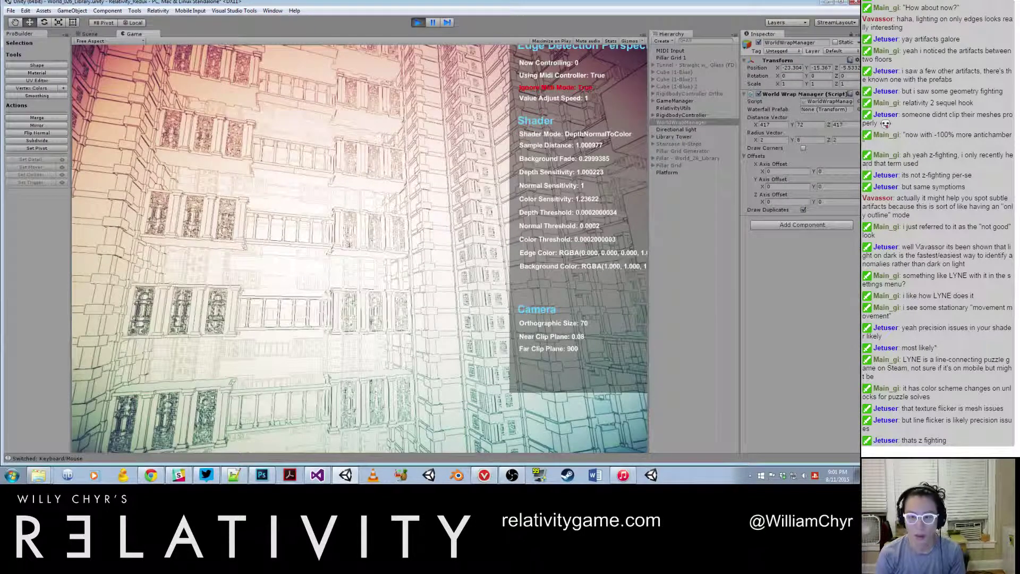
{"action": "key", "text": "i"}
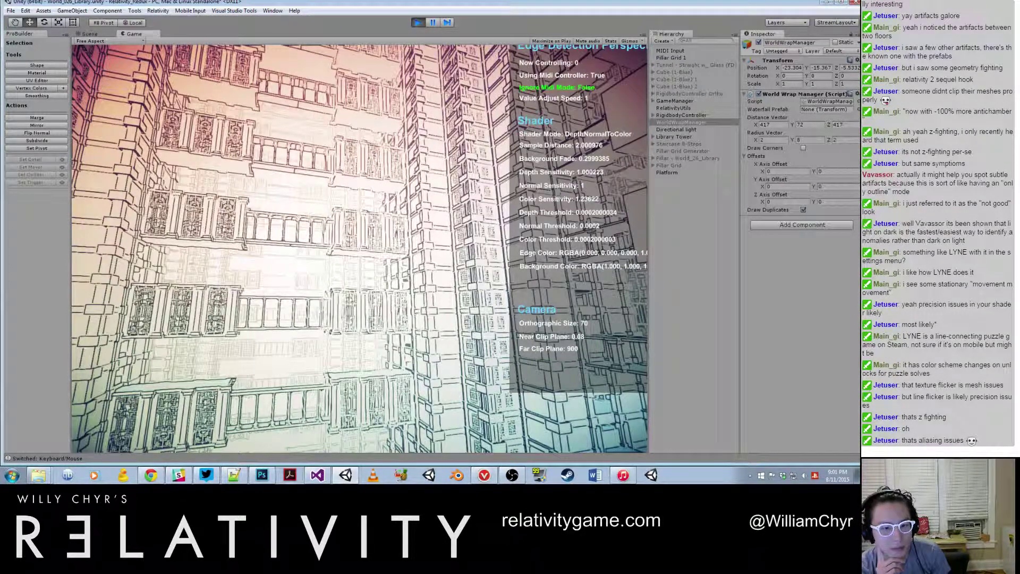
{"action": "key", "text": "w"}
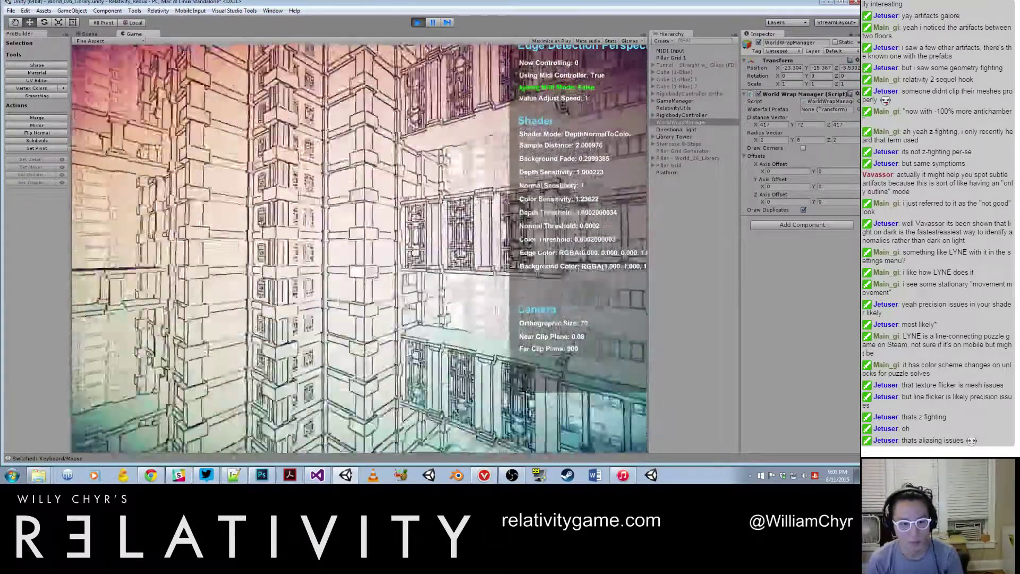
{"action": "key", "text": "s"}
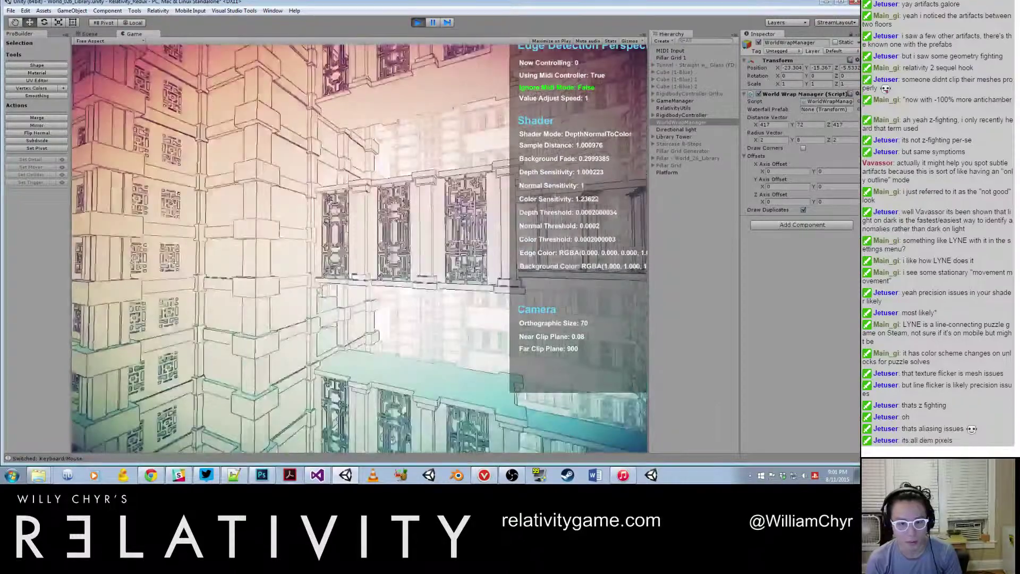
Switch the shader mode to DepthThenNormal while flying along the balconies to check their edge lines
{"action": "key", "text": "w"}
{"action": "key", "text": "m"}
{"action": "key", "text": "w"}
{"action": "key", "text": "s"}
{"action": "key", "text": "w"}
{"action": "key", "text": "w"}
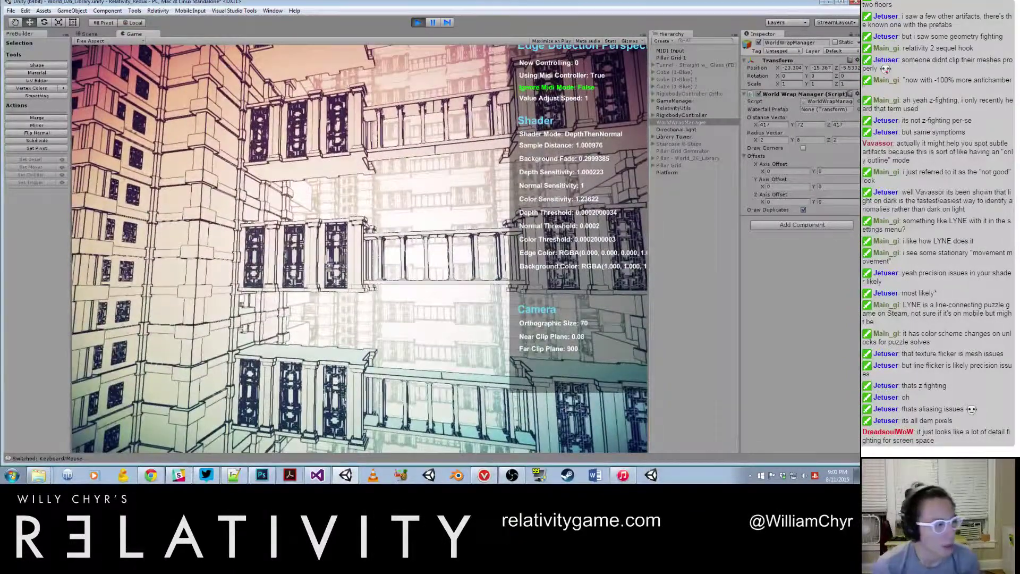
Fly up to the lattice windows and compare DepthNormalToColor with DepthThenNormal at close range
{"action": "key", "text": "w"}
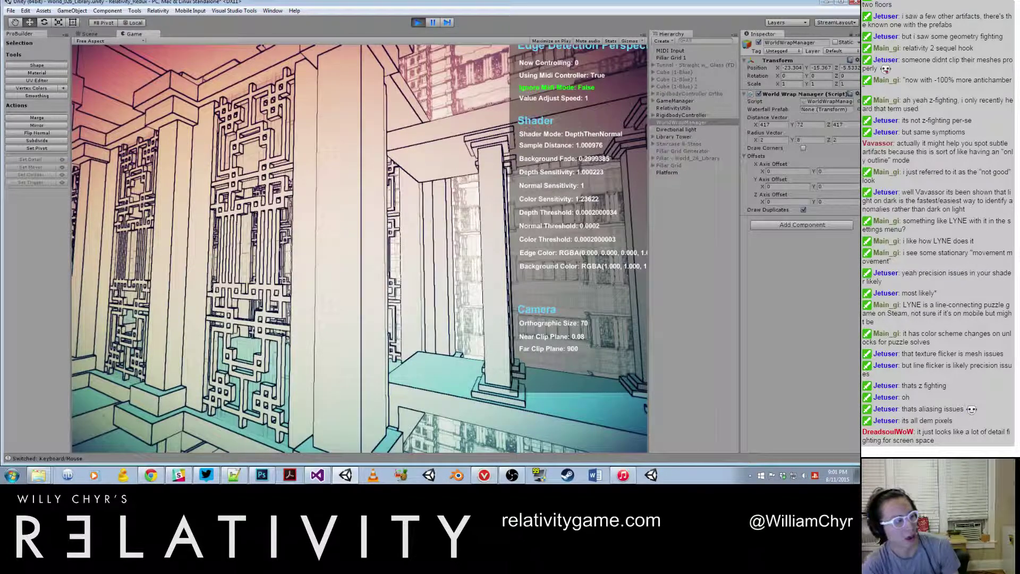
{"action": "key", "text": "s"}
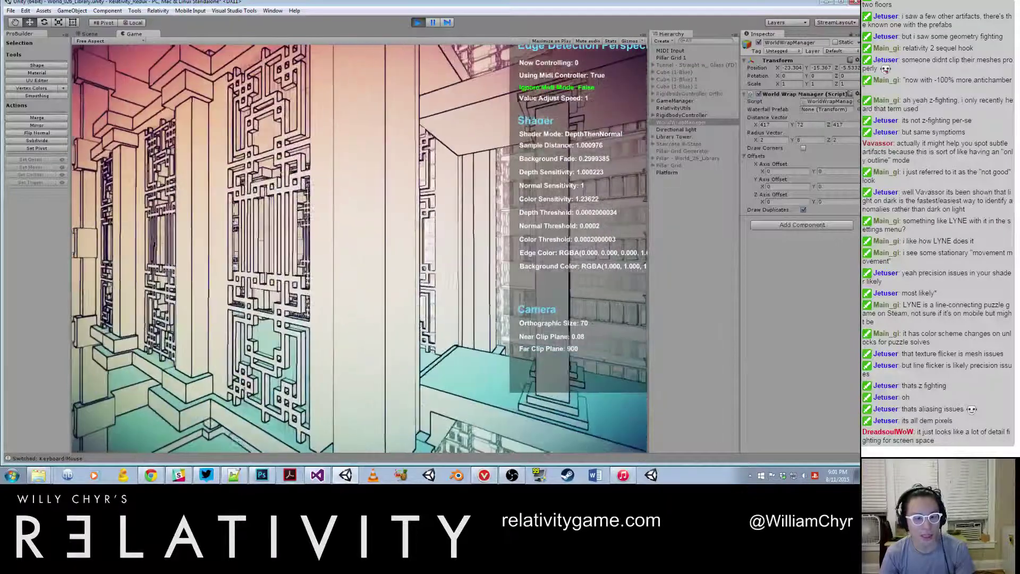
{"action": "key", "text": "m"}
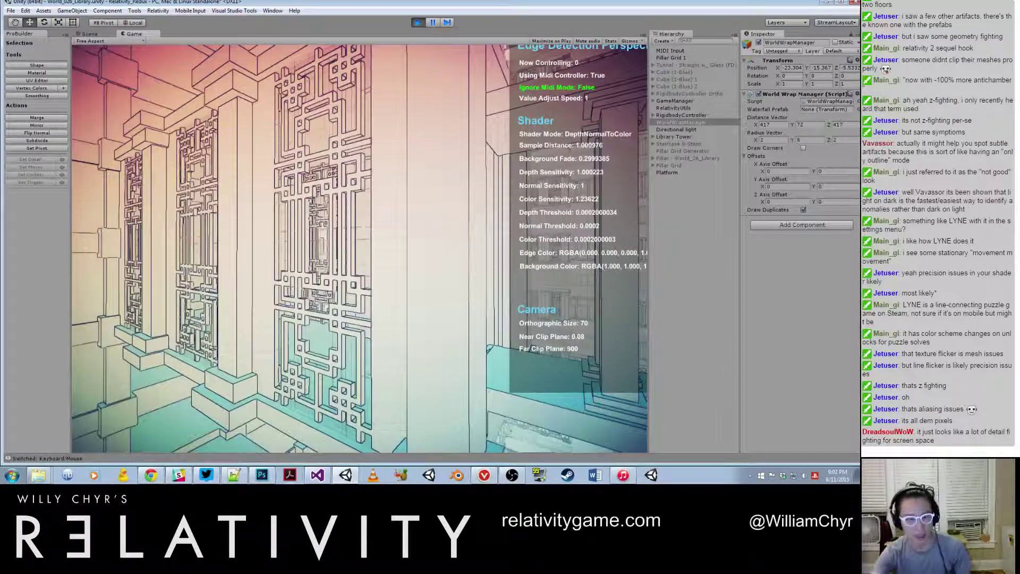
{"action": "key", "text": "Tab"}
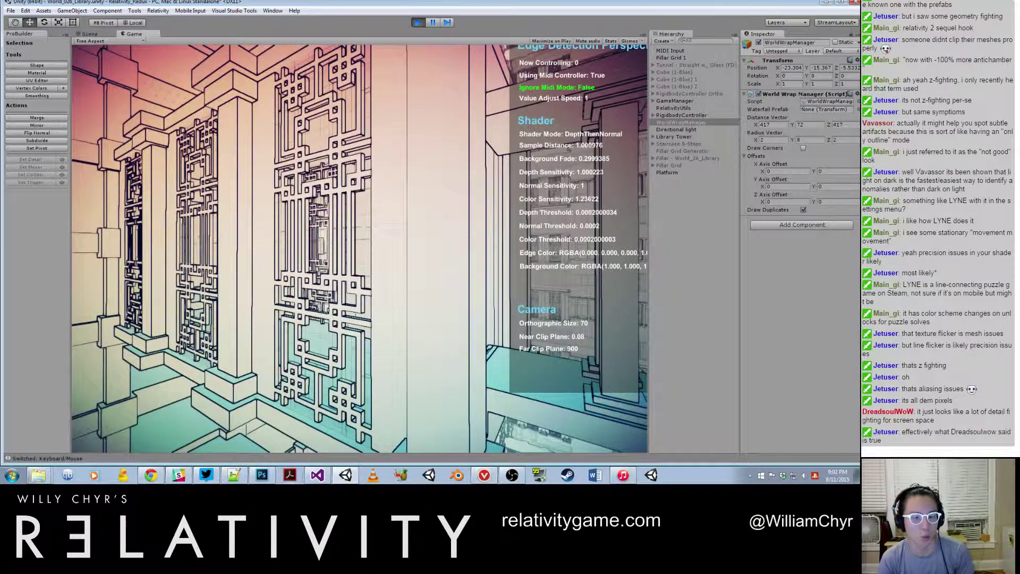
Switch the shader mode to DepthNormalToColor at the lattice windows and turn on Ignore Midi Mode
{"action": "key", "text": "Tab"}
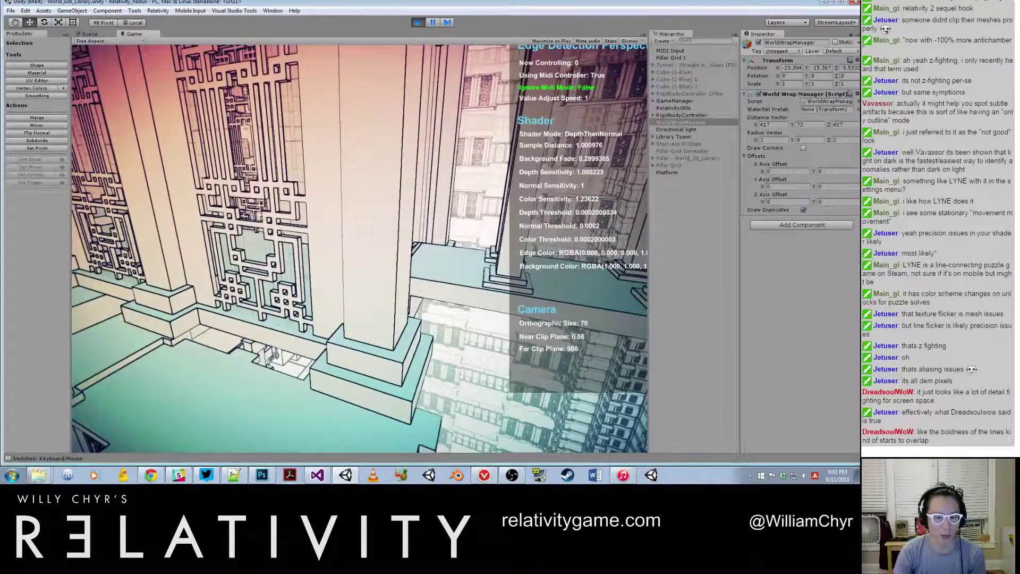
{"action": "key", "text": "m"}
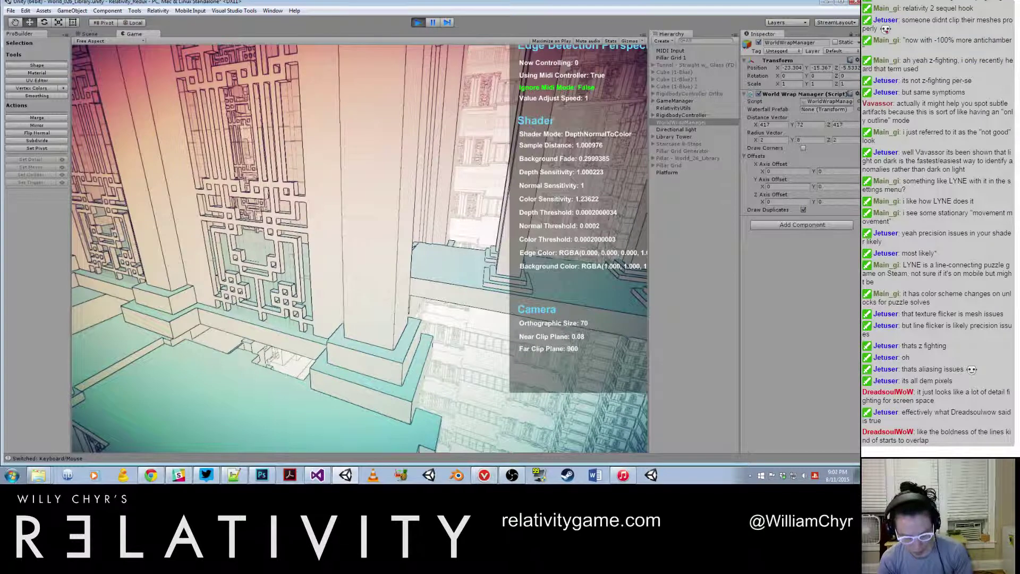
{"action": "key", "text": "i"}
{"action": "key", "text": "minus"}
{"action": "key", "text": "minus"}
{"action": "key", "text": "minus"}
{"action": "key", "text": "equal"}
{"action": "key", "text": "equal"}
{"action": "key", "text": "equal"}
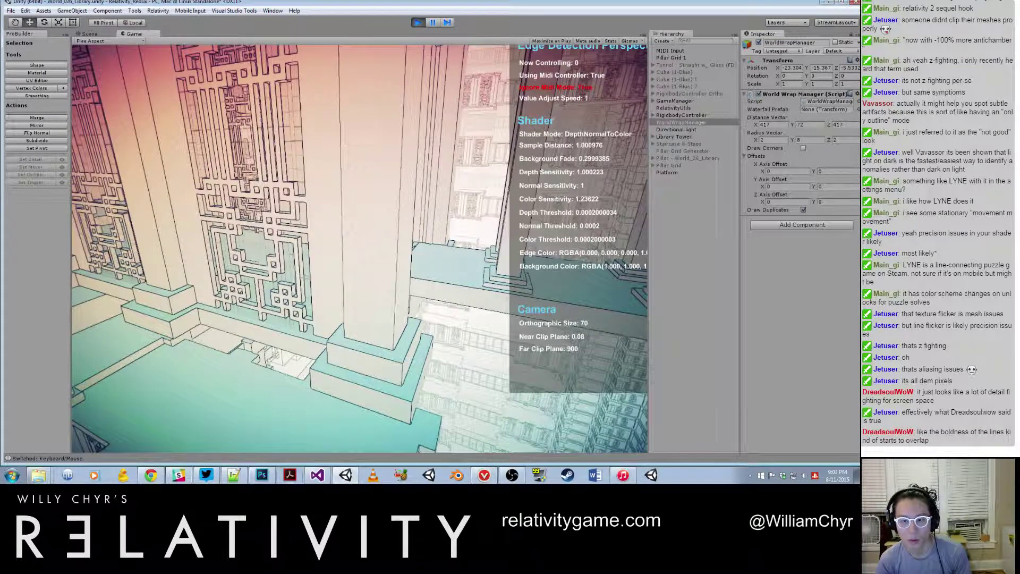
Turn off Ignore Midi Mode and lower the Value Adjust Speed to 0.00390625
{"action": "key", "text": "i"}
{"action": "key", "text": "minus"}
{"action": "key", "text": "minus"}
{"action": "key", "text": "minus"}
{"action": "key", "text": "minus"}
{"action": "key", "text": "minus"}
{"action": "key", "text": "minus"}
{"action": "key", "text": "minus"}
{"action": "key", "text": "minus"}
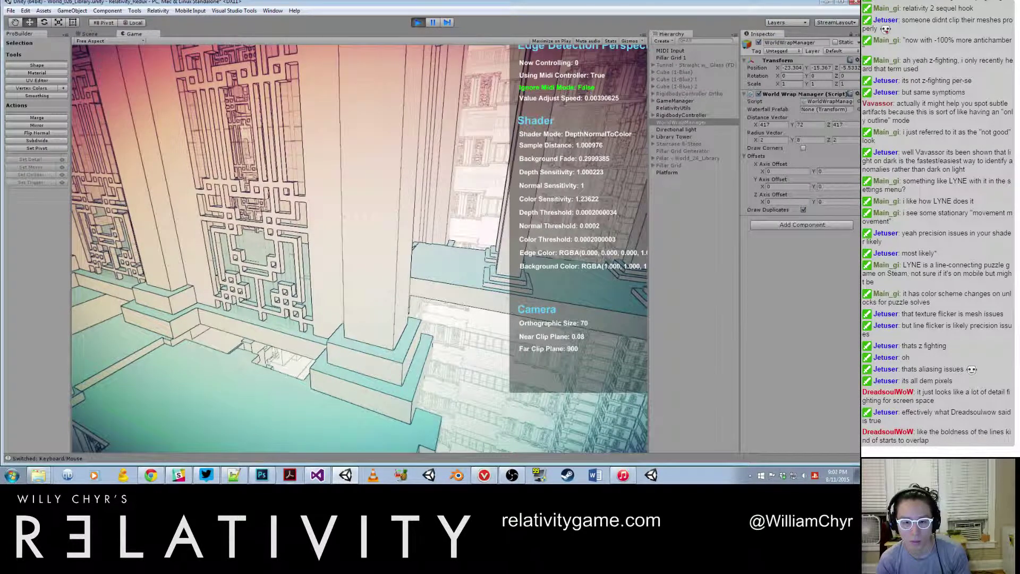
Lower the Value Adjust Speed to 0.001953125 and try a Color Threshold of 3.083191E-05 on the pillars and windows
{"action": "key", "text": "i"}
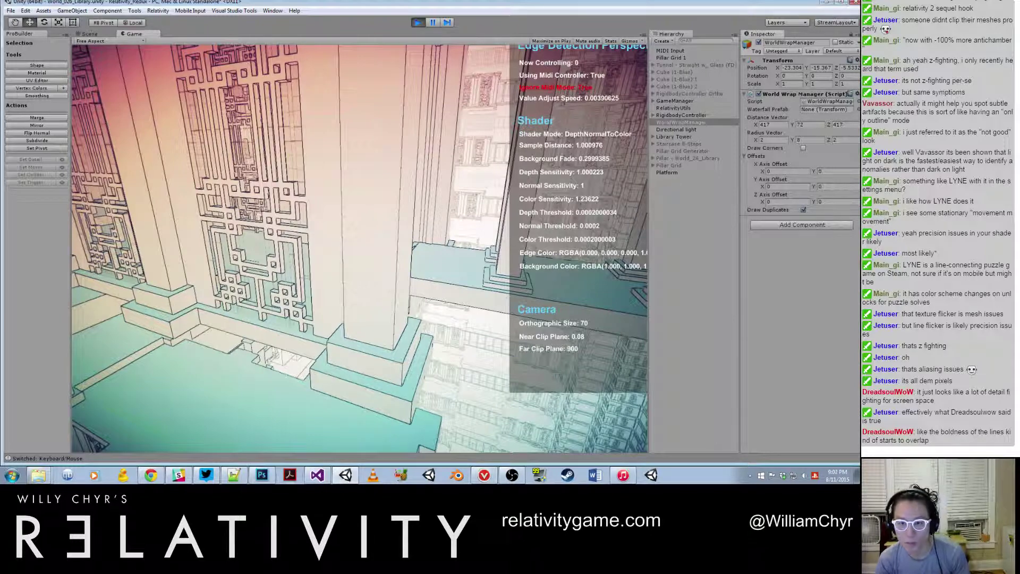
{"action": "key", "text": "m"}
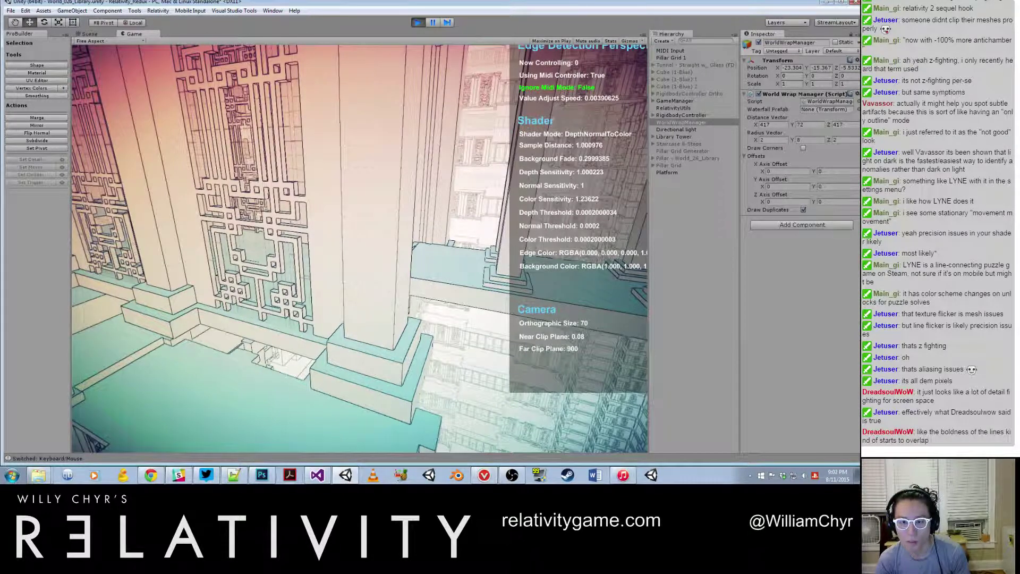
{"action": "key", "text": "minus"}
{"action": "key", "text": "minus"}
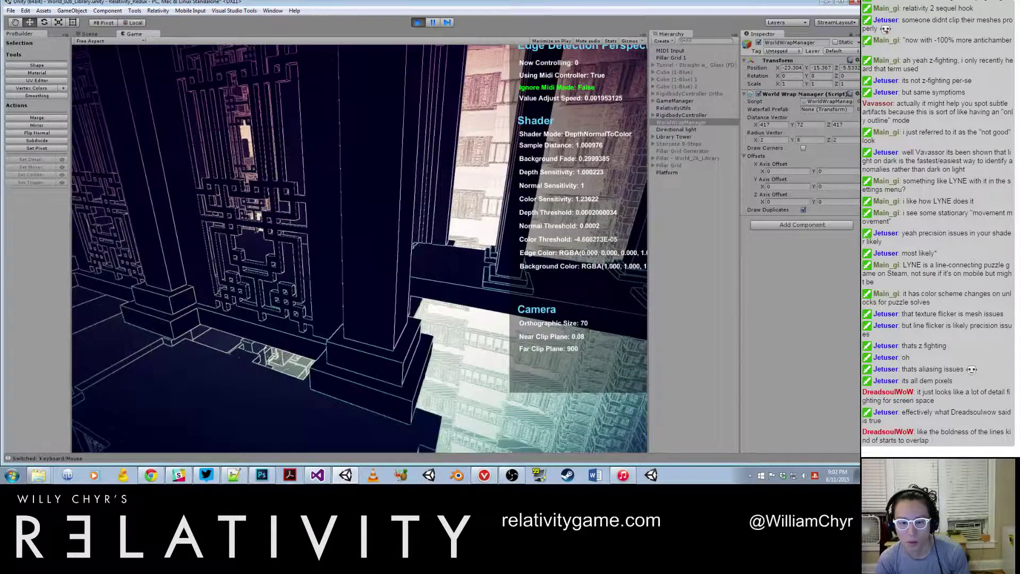
{"action": "key", "text": "minus"}
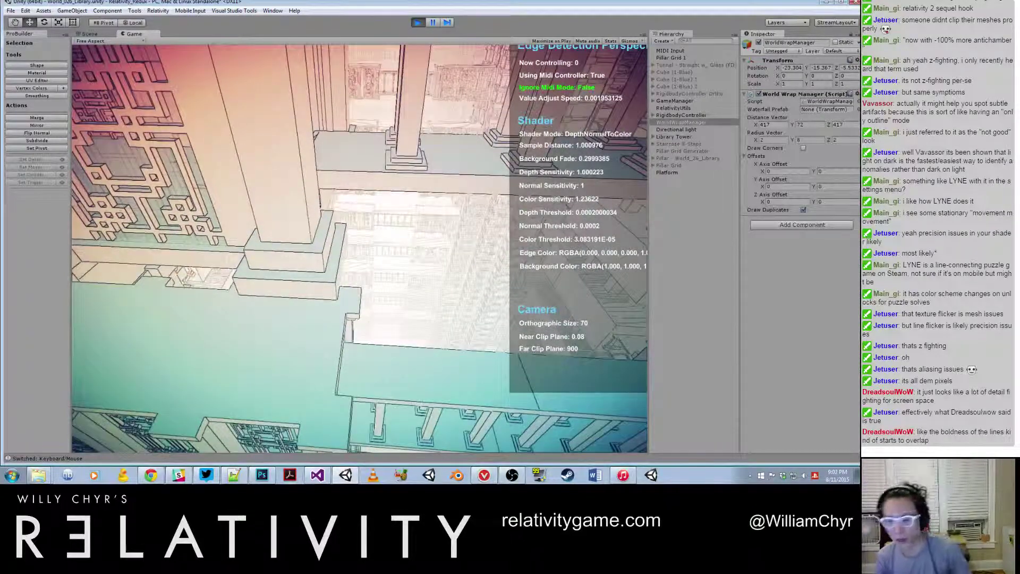
Run toggle_hud in the in-game console and close the console
{"action": "key", "text": "grave"}
{"action": "type", "text": "toggle-"}
{"action": "key", "text": "BackSpace"}
{"action": "type", "text": "_hud"}
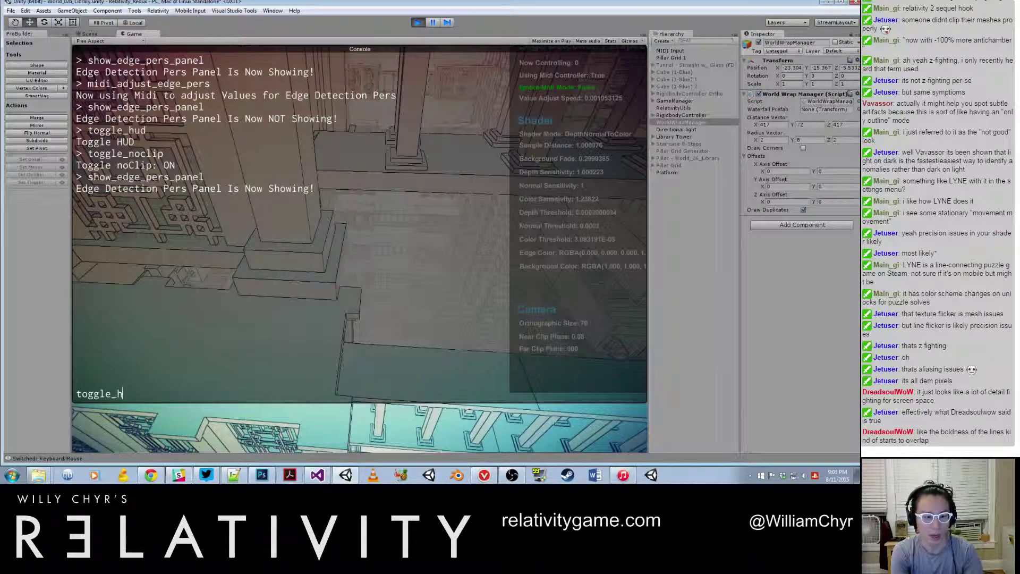
{"action": "key", "text": "Return"}
{"action": "key", "text": "grave"}
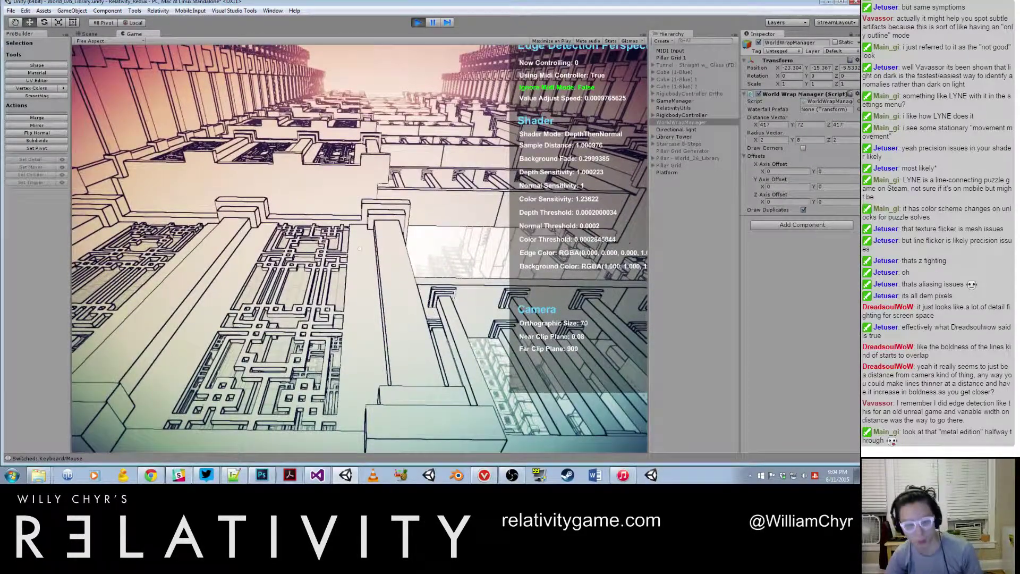
Compare the DepthThenNormal and DepthNormalToColor shader modes looking up the tower facade from the lattice windows
{"action": "key", "text": "m"}
{"action": "key", "text": "m"}
{"action": "key", "text": "m"}
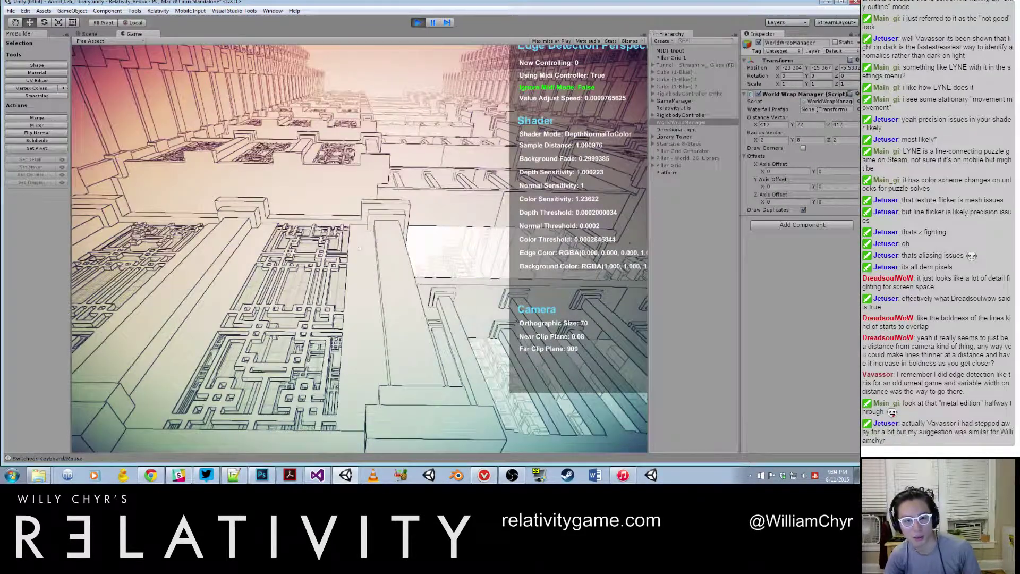
{"action": "key", "text": "m"}
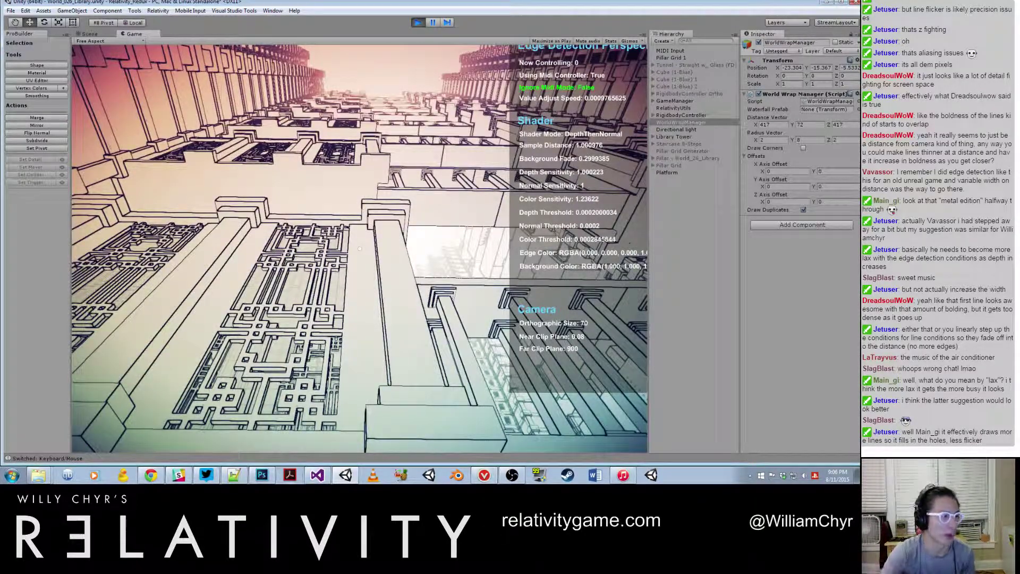
{"action": "key", "text": "m"}
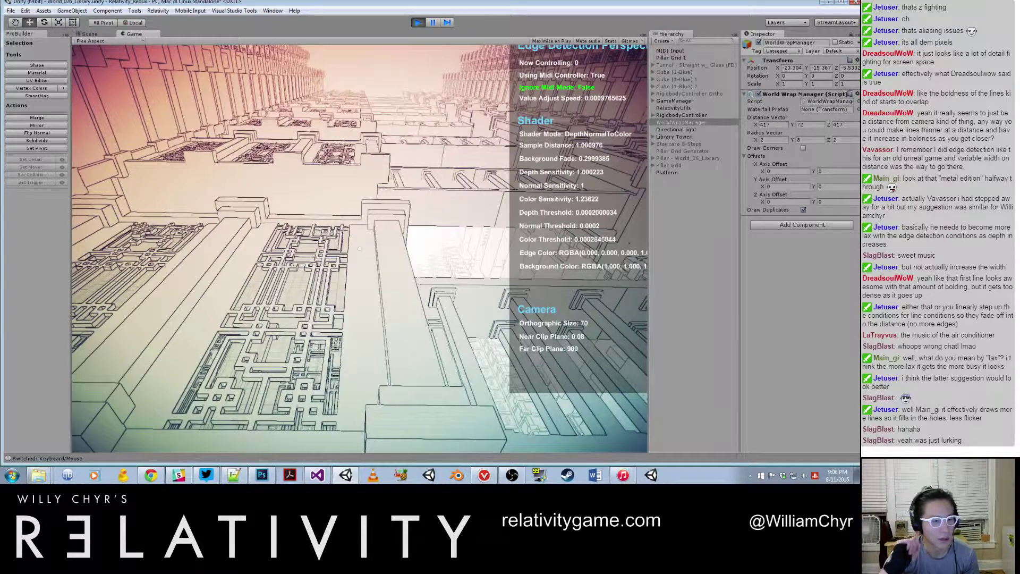
{"action": "key", "text": "m"}
{"action": "key", "text": "m"}
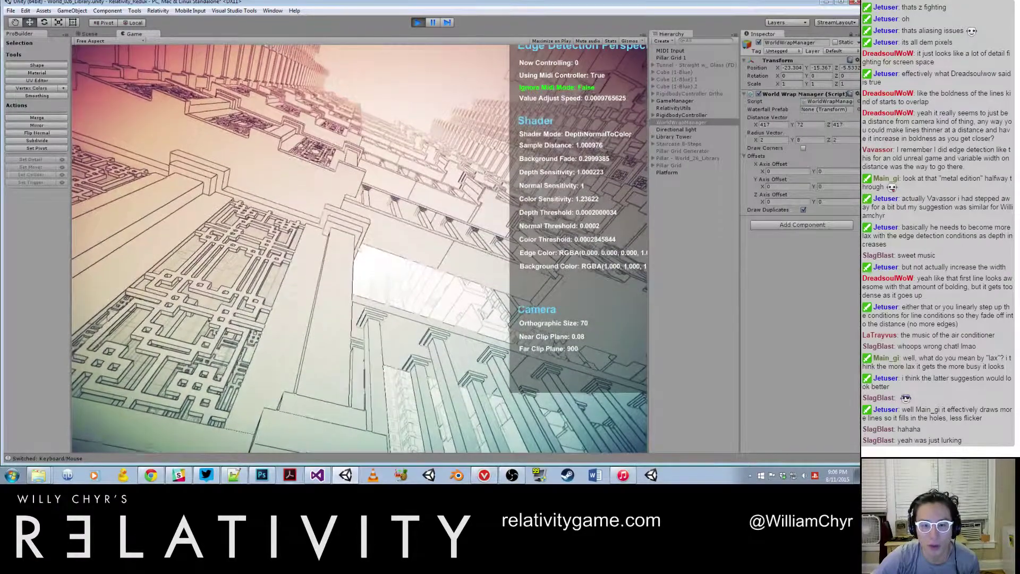
{"action": "key", "text": "m"}
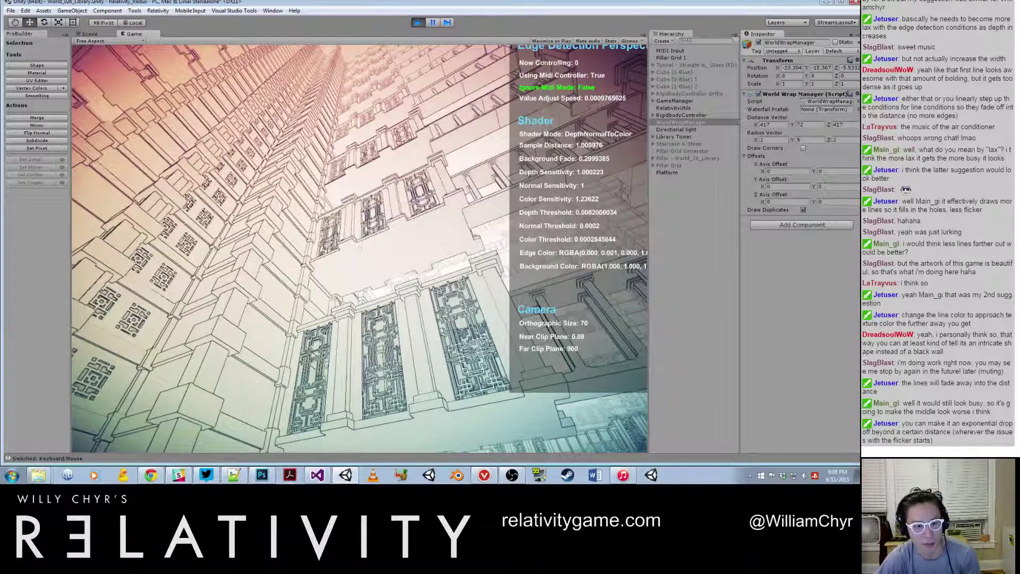
Pause the game, narrow the Main Camera's Field of View to about 6, and resume play
{"action": "key", "text": "ctrl+shift+p"}
{"action": "key", "text": "ctrl+1"}
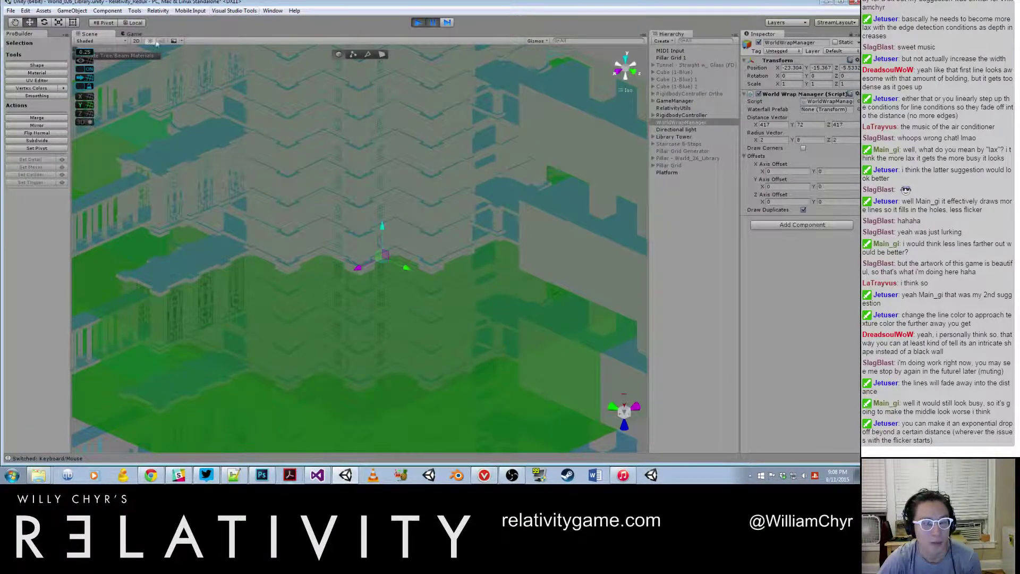
{"action": "left_click", "coordinate": [137, 35]}
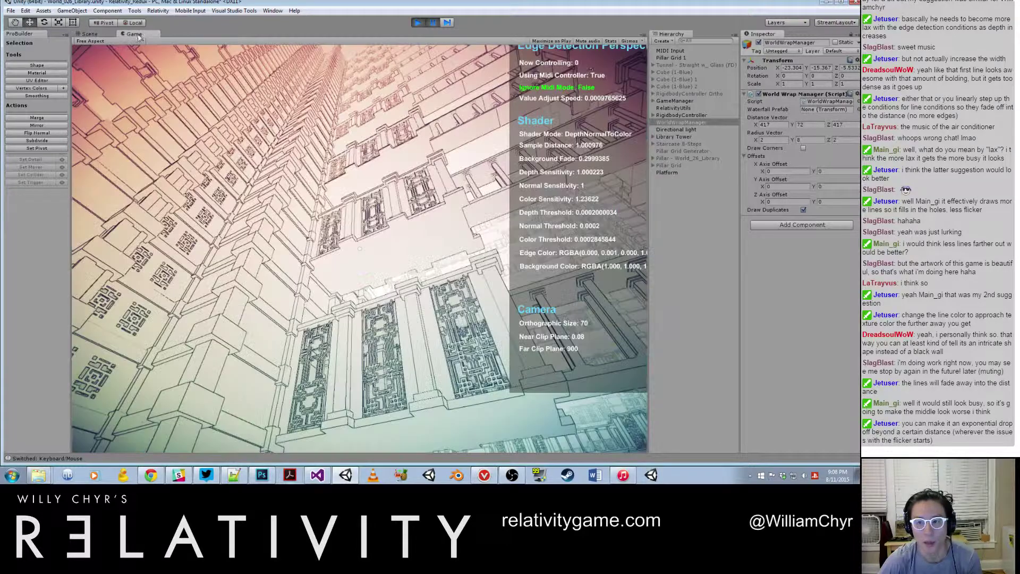
{"action": "left_click", "coordinate": [654, 115]}
{"action": "left_click", "coordinate": [683, 137]}
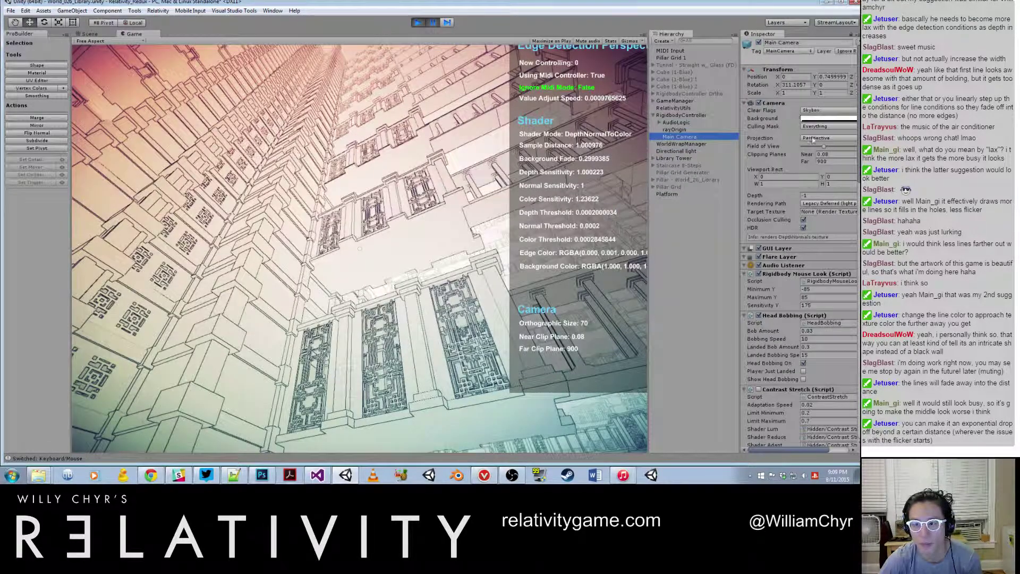
{"action": "left_click_drag", "start_coordinate": [827, 149], "coordinate": [804, 155]}
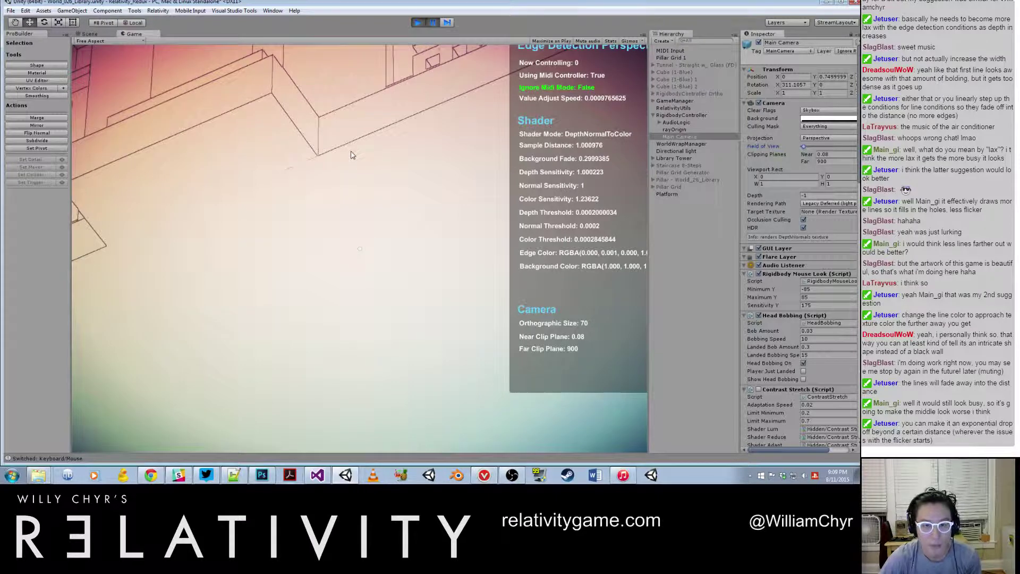
{"action": "key", "text": "ctrl+shift+p"}
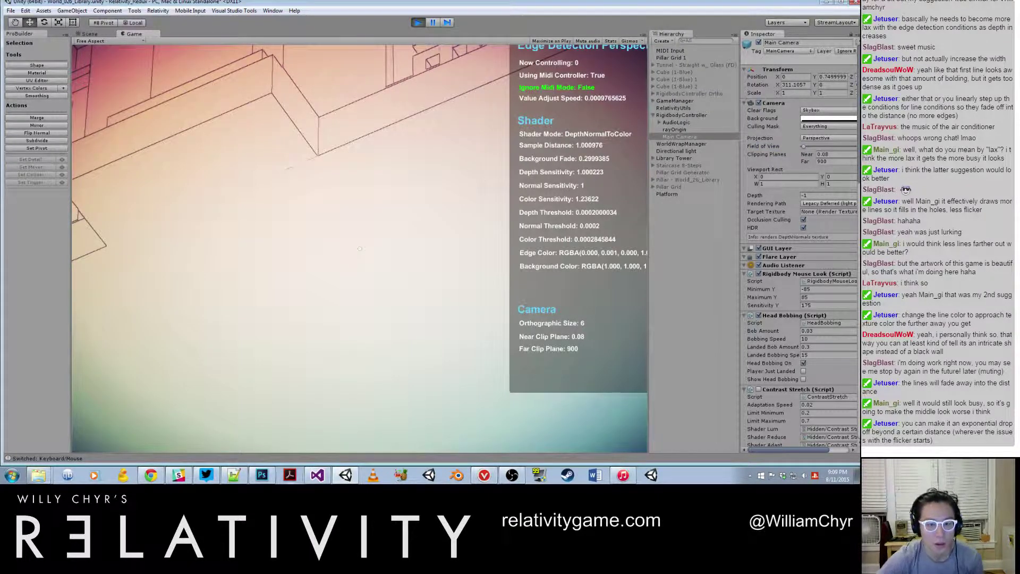
Compare DepthThenNormal and DepthNormalToColor on the magnified pillars and lattice windows with the narrow field of view
{"action": "key", "text": "m"}
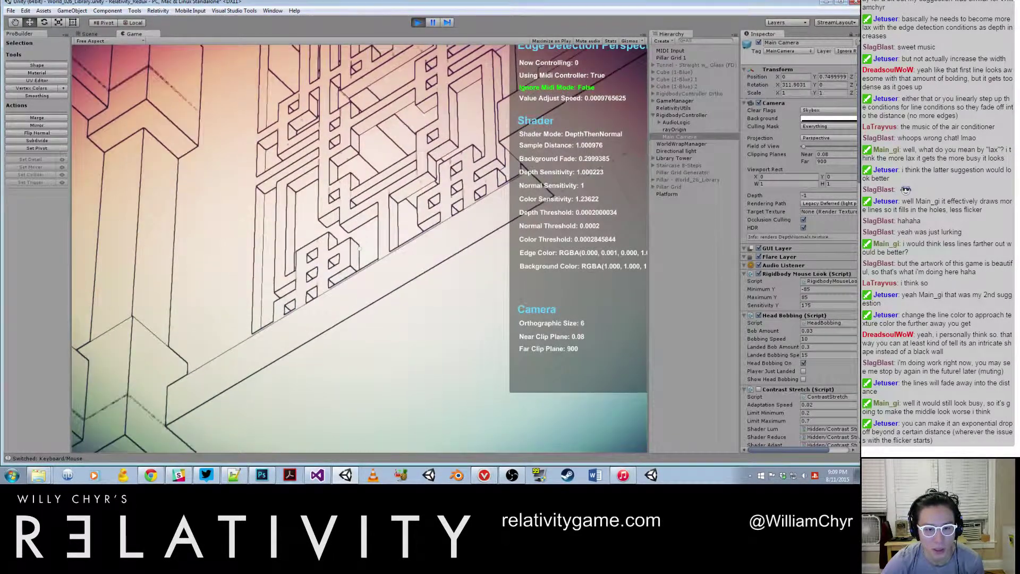
{"action": "key", "text": "w"}
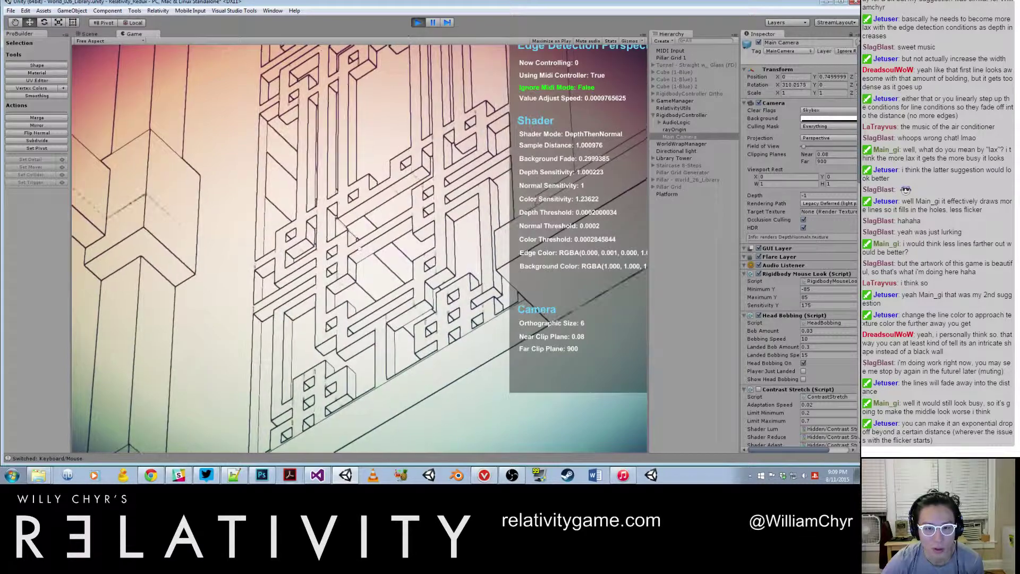
{"action": "key", "text": "d"}
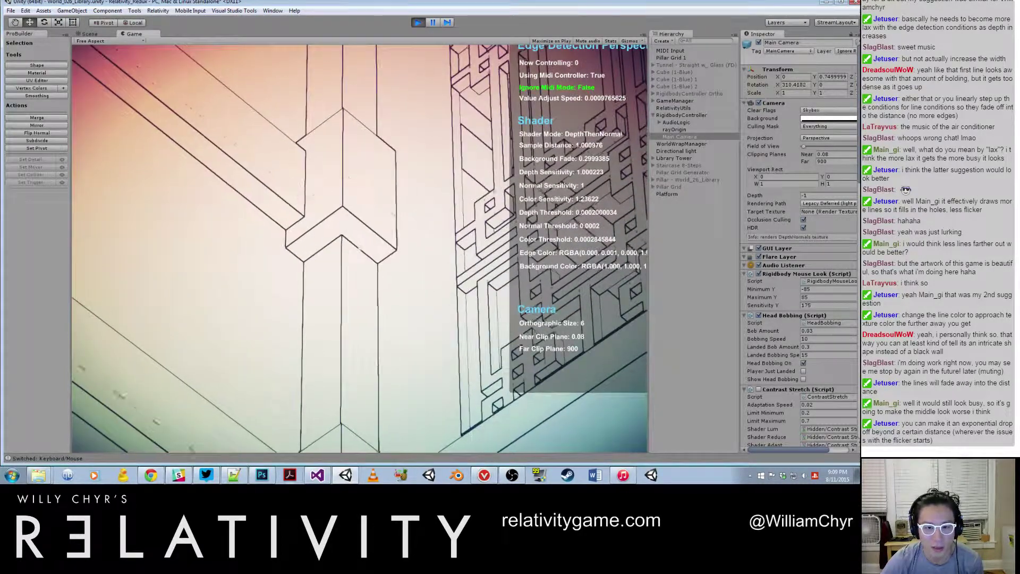
{"action": "key", "text": "m"}
{"action": "key", "text": "d"}
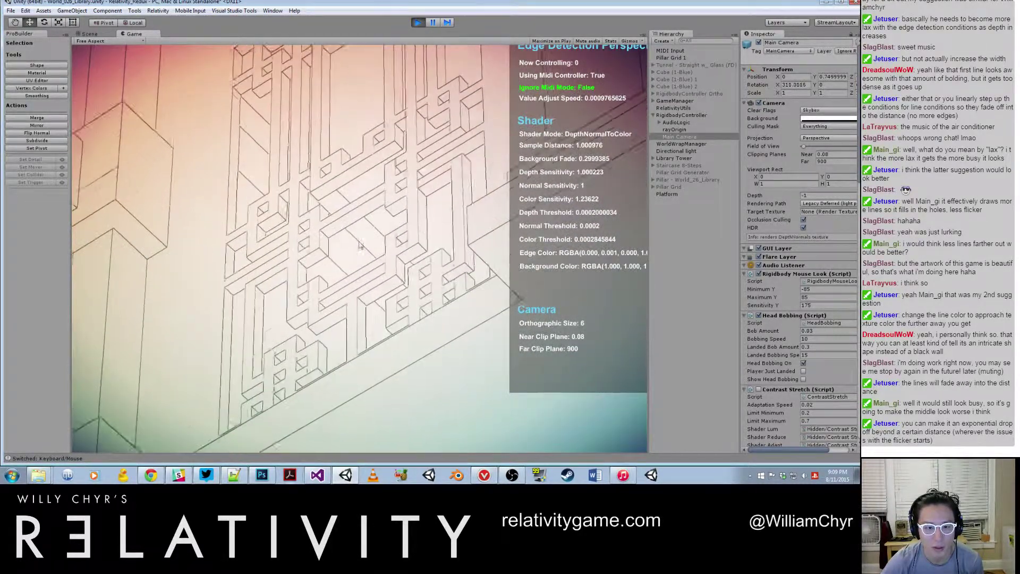
{"action": "key", "text": "m"}
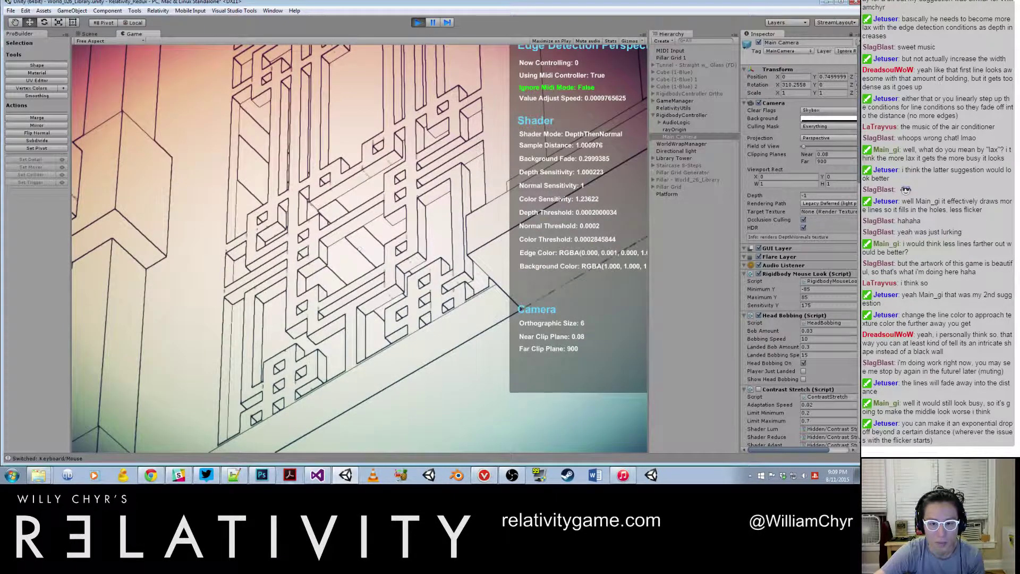
{"action": "key", "text": "m"}
{"action": "key", "text": "m"}
{"action": "key", "text": "m"}
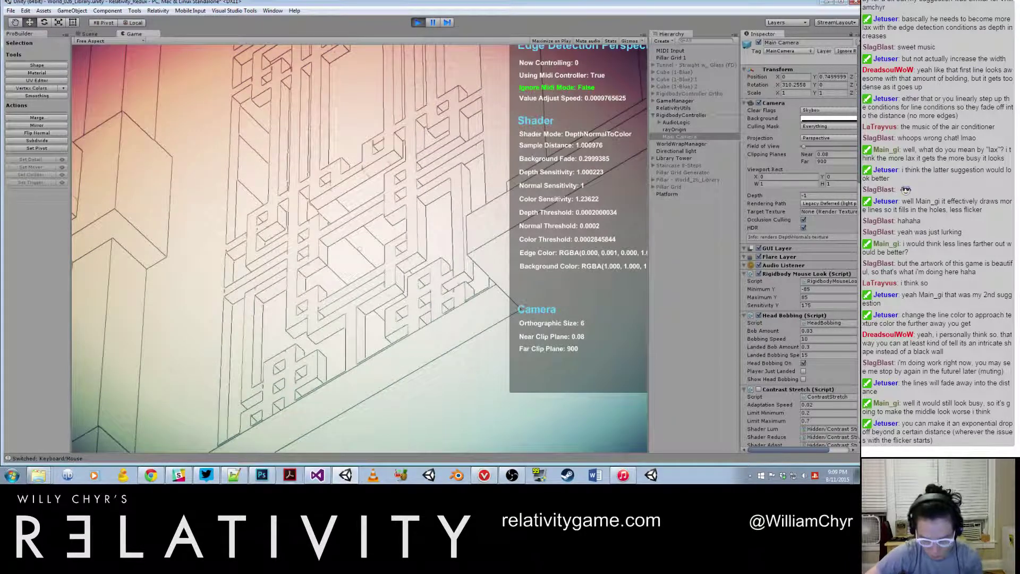
Toggle Ignore Midi Mode on and off, set the Color Threshold to 0.0002768949, and switch Now Controlling to 1
{"action": "key", "text": "i"}
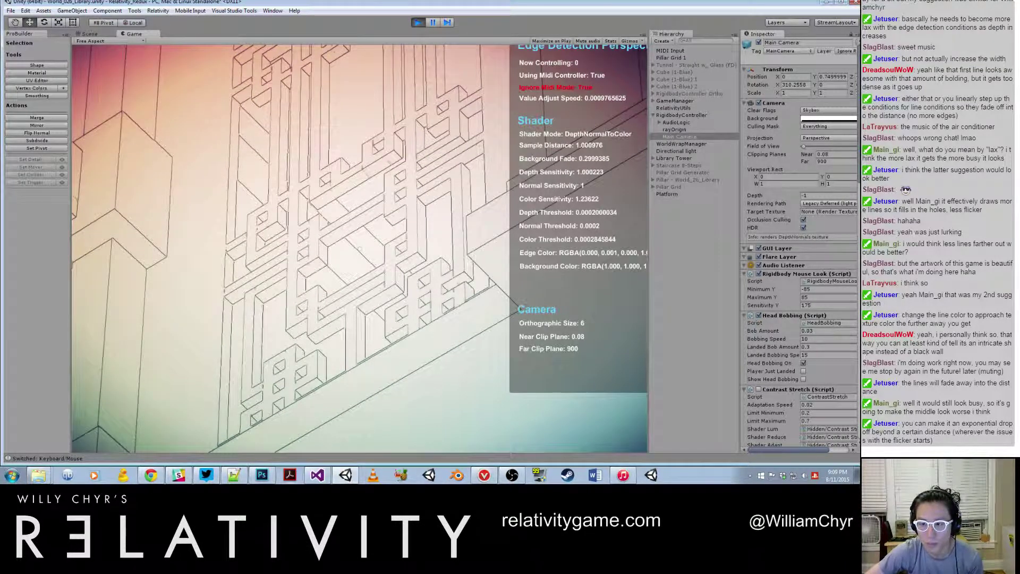
{"action": "key", "text": "i"}
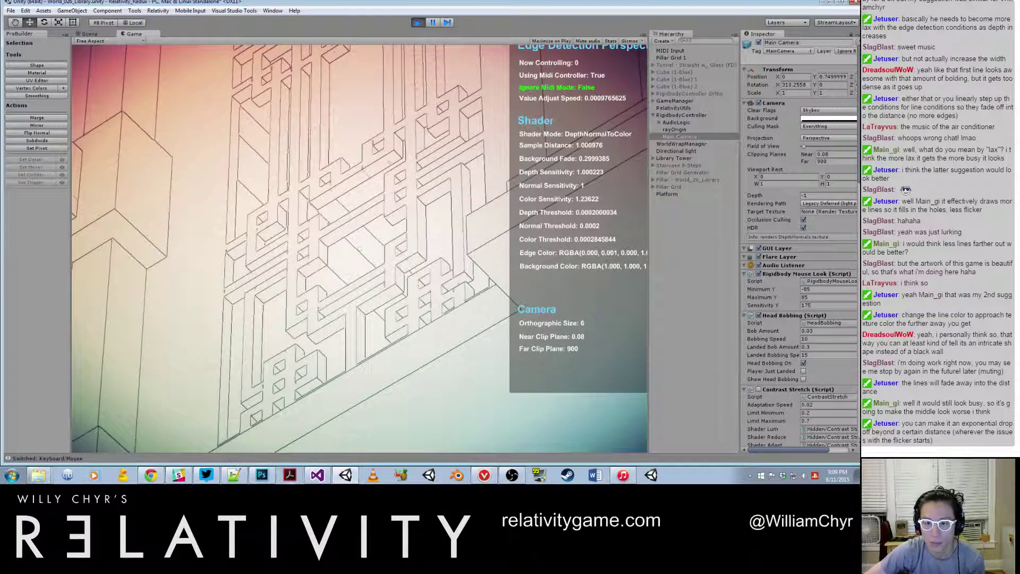
{"action": "key", "text": "m"}
{"action": "key", "text": "m"}
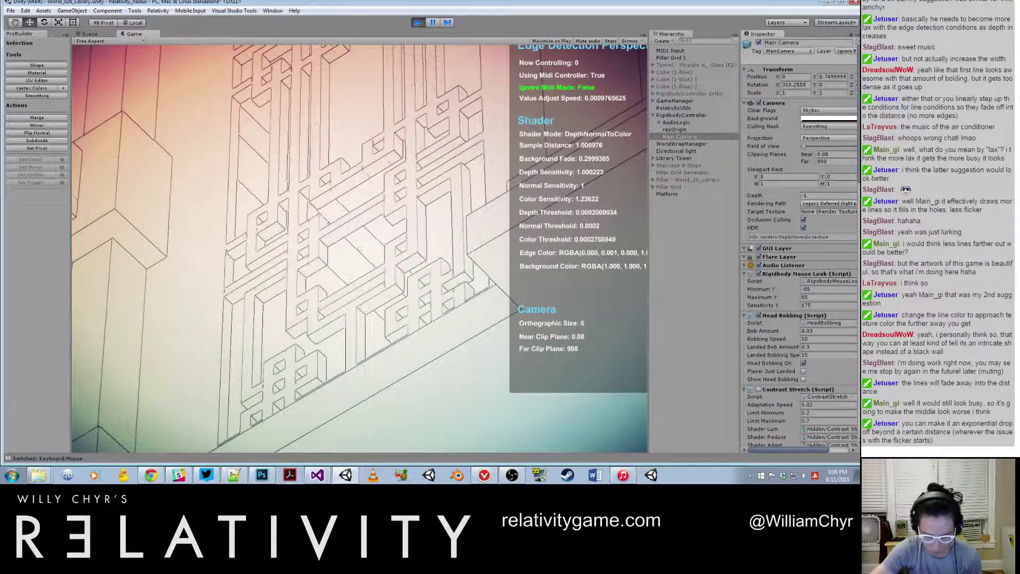
{"action": "key", "text": "1"}
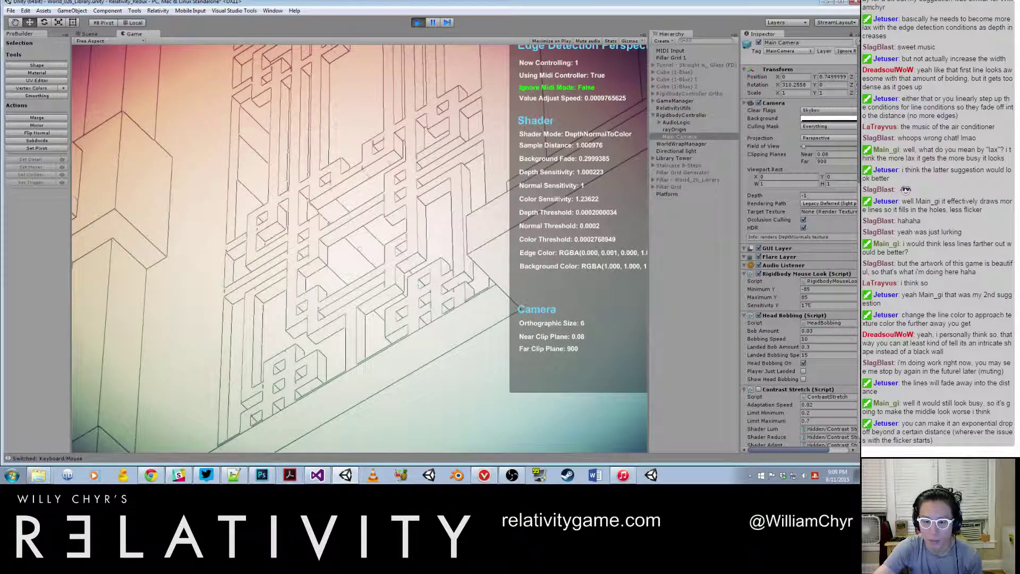
Set the Main Camera's Field of View to 70 while paused, then resume play and view the facade in DepthThenNormal mode
{"action": "key", "text": "Tab"}
{"action": "key", "text": "Down"}
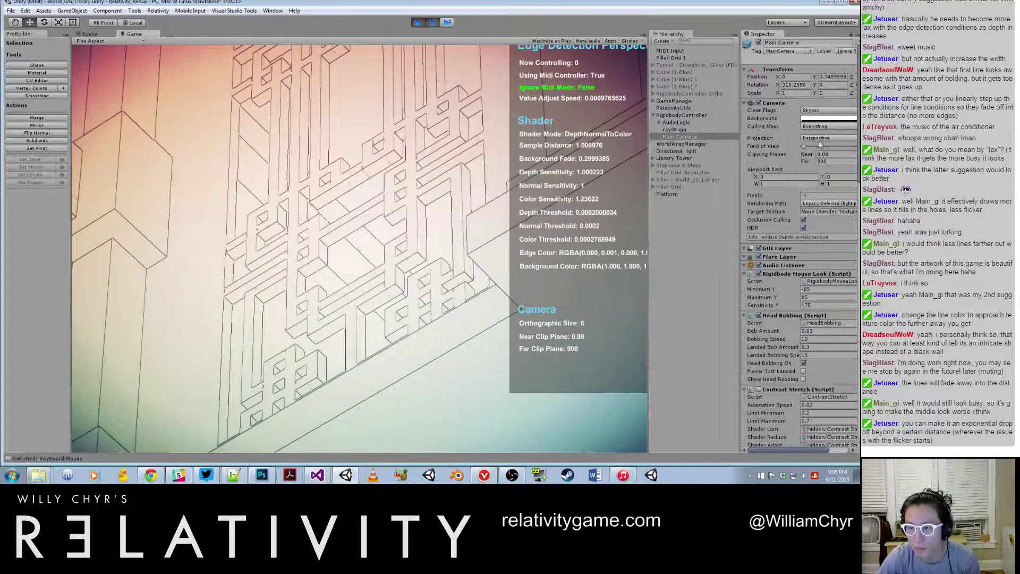
{"action": "left_click_drag", "start_coordinate": [808, 147], "coordinate": [812, 147]}
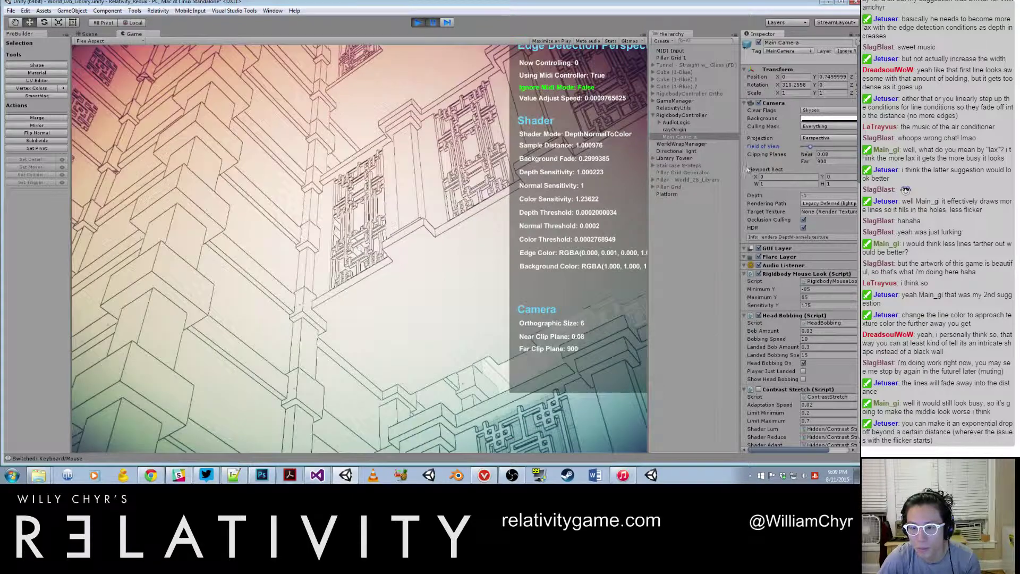
{"action": "left_click_drag", "start_coordinate": [741, 165], "coordinate": [708, 165]}
{"action": "left_click_drag", "start_coordinate": [843, 146], "coordinate": [822, 144]}
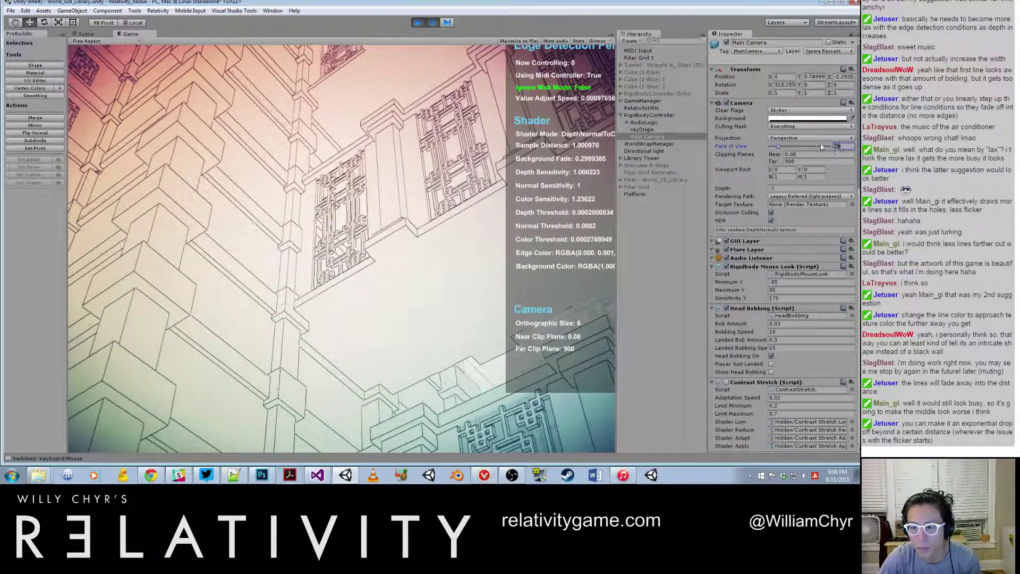
{"action": "type", "text": "70"}
{"action": "key", "text": "Return"}
{"action": "key", "text": "ctrl+shift+p"}
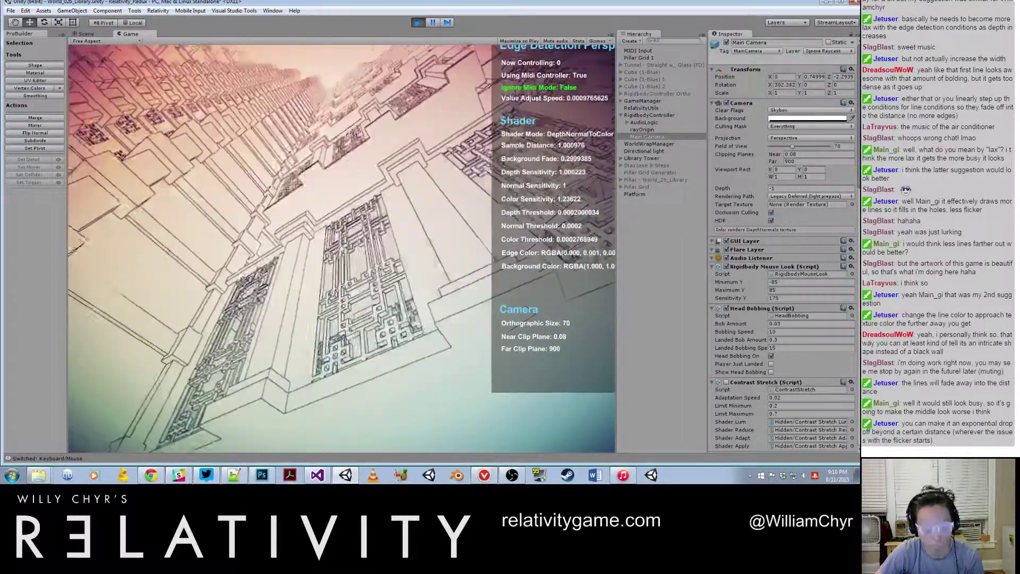
{"action": "key", "text": "Tab"}
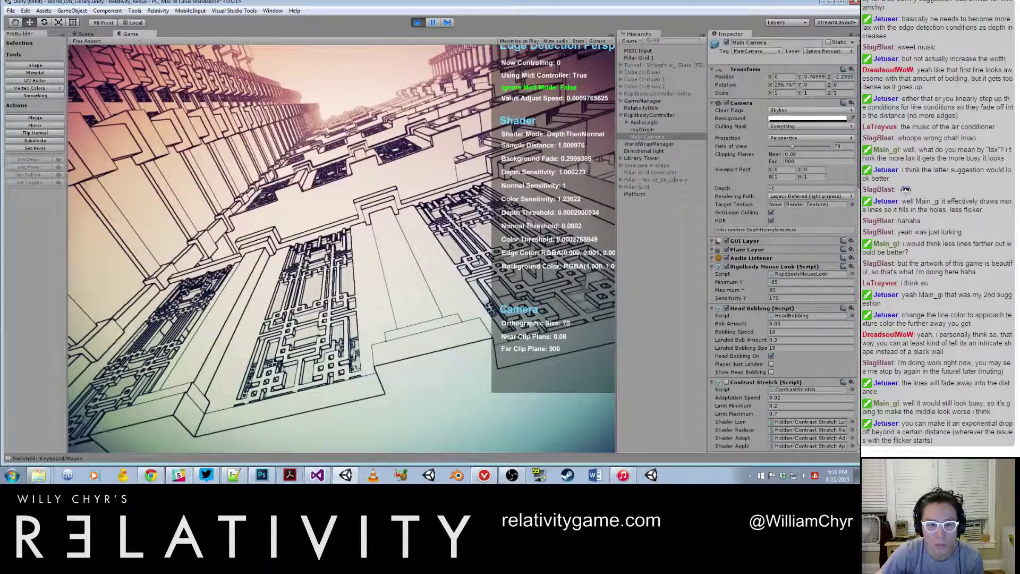
Compare DepthThenNormal and DepthNormalToColor on the tall tower facade seen steeply from below with the 70 field of view
{"action": "key", "text": "m"}
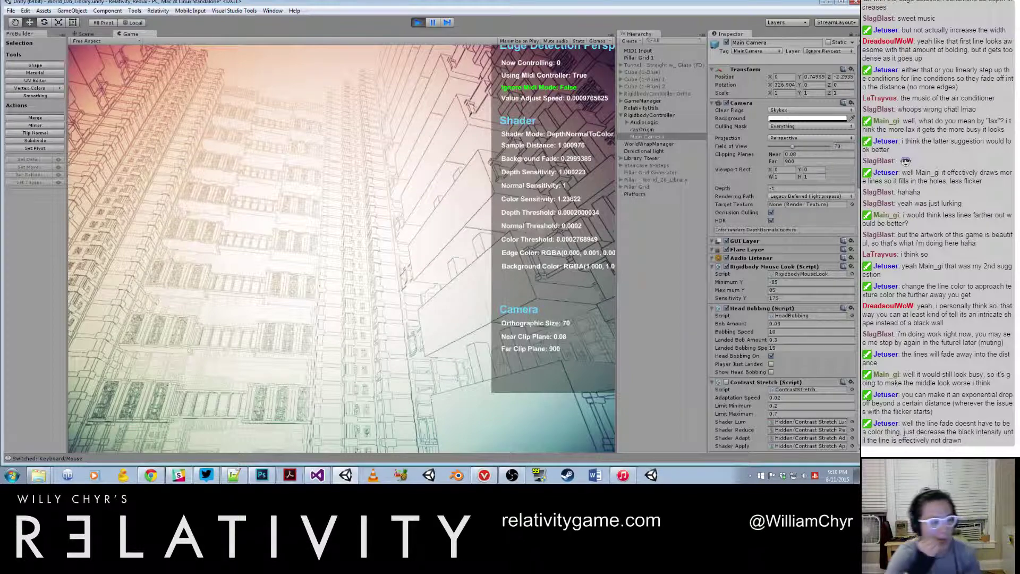
{"action": "key", "text": "m"}
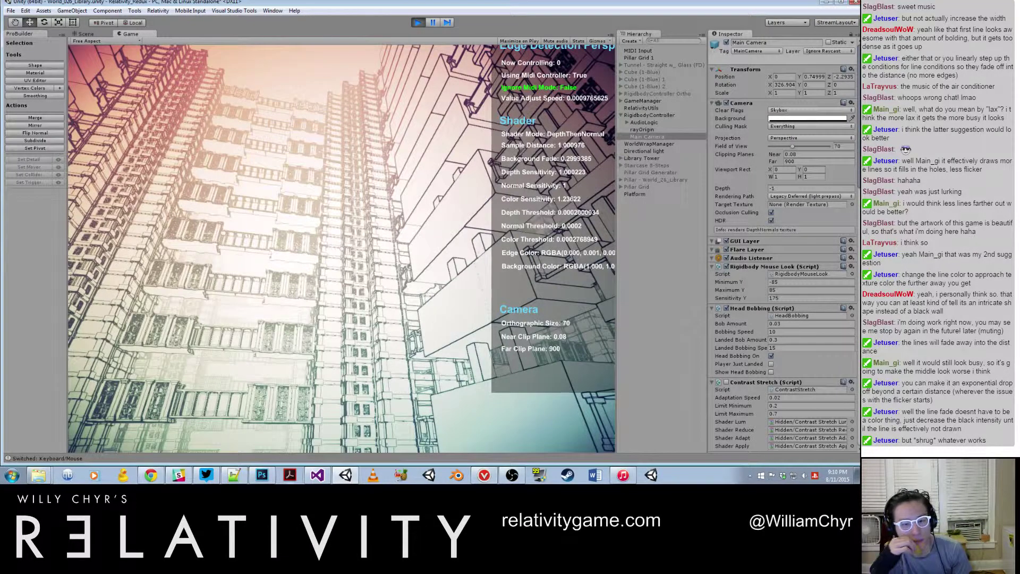
{"action": "key", "text": "Left"}
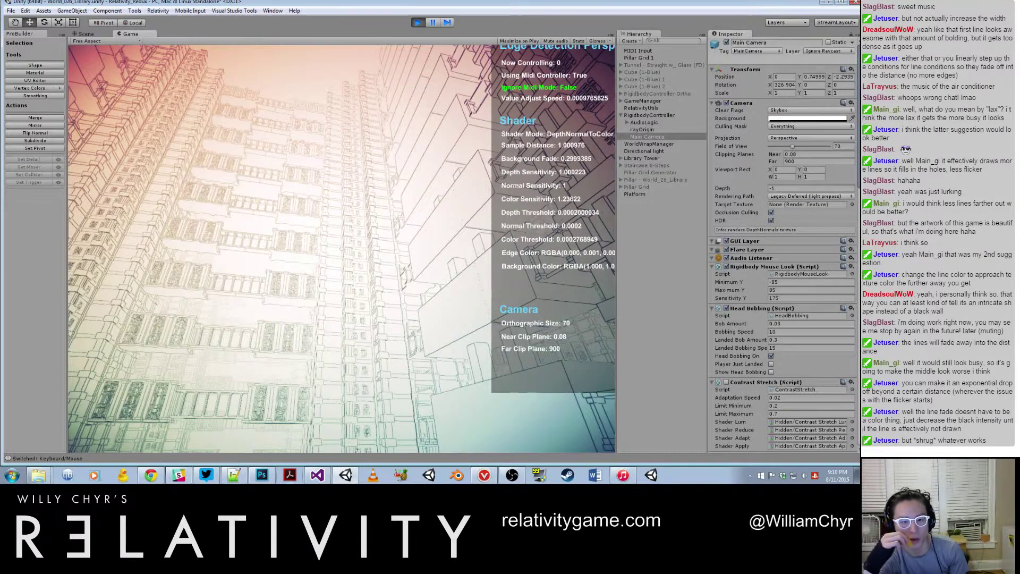
{"action": "key", "text": "Right"}
{"action": "key", "text": "Left"}
{"action": "key", "text": "Right"}
{"action": "key", "text": "Left"}
{"action": "key", "text": "Right"}
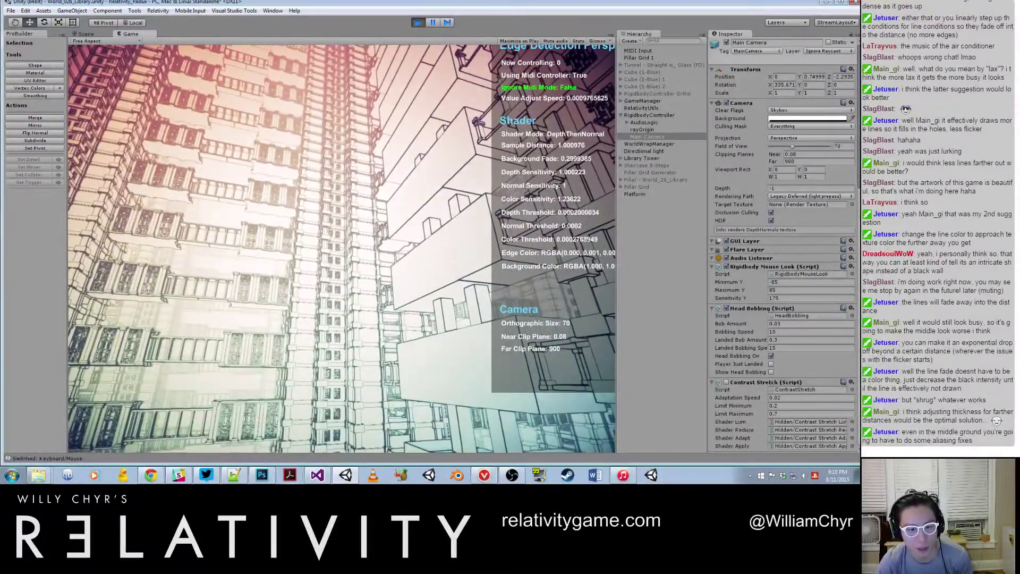
Compare both shader modes on the balconied facade and the stacked blocks beside it, checking line density and flicker
{"action": "key", "text": "m"}
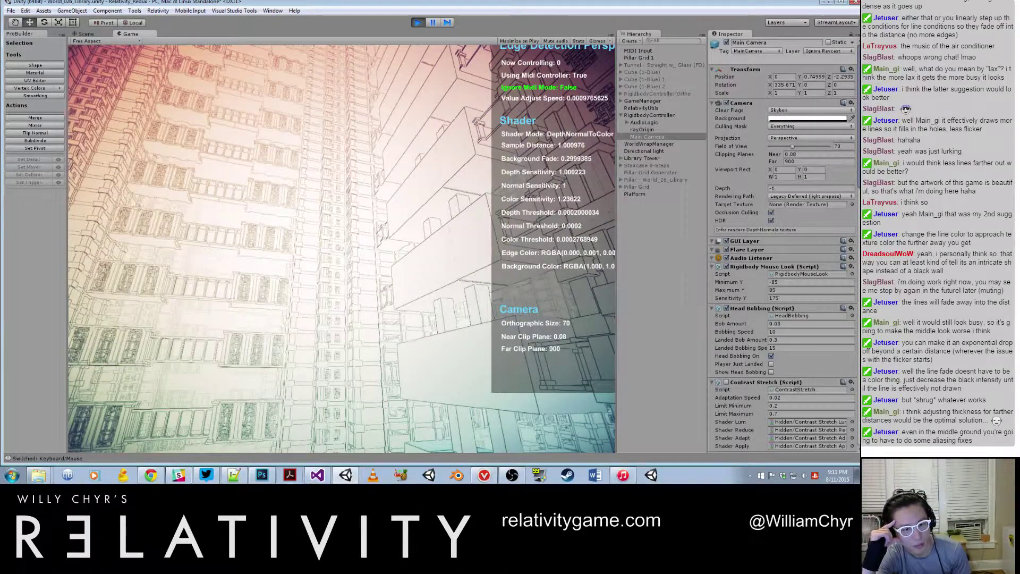
{"action": "key", "text": "space"}
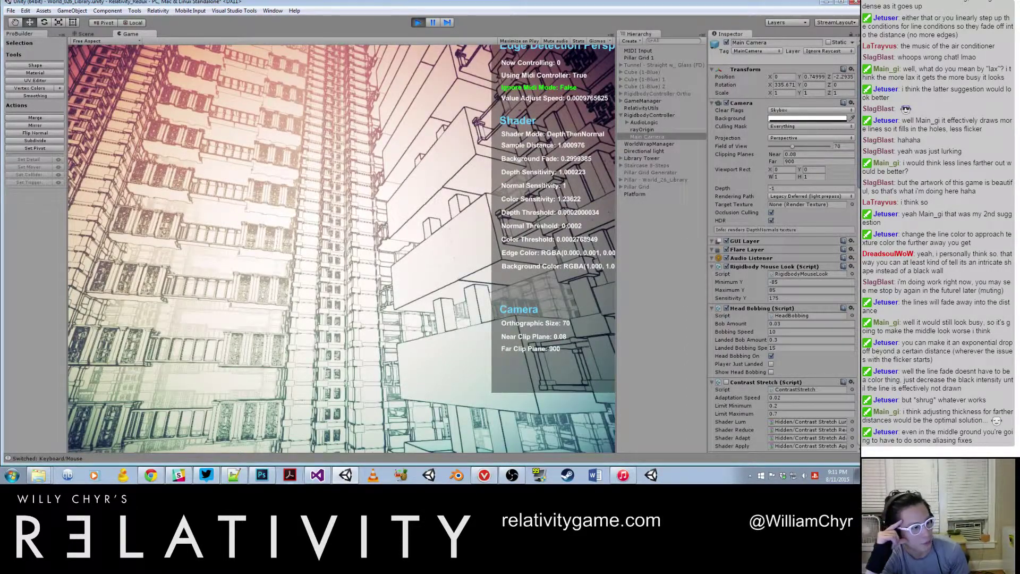
{"action": "key", "text": "space"}
{"action": "key", "text": "space"}
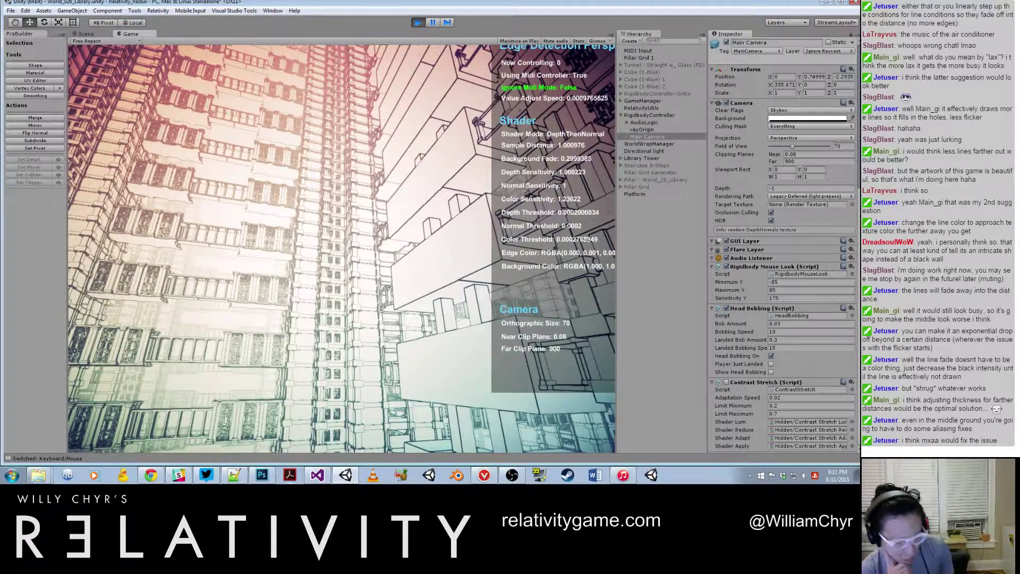
{"action": "key", "text": "m"}
{"action": "key", "text": "m"}
{"action": "key", "text": "m"}
{"action": "key", "text": "m"}
{"action": "key", "text": "m"}
Examine the distant window rows and columns nearly at eye level, alternating between DepthThenNormal and DepthNormalToColor
{"action": "key", "text": "Left"}
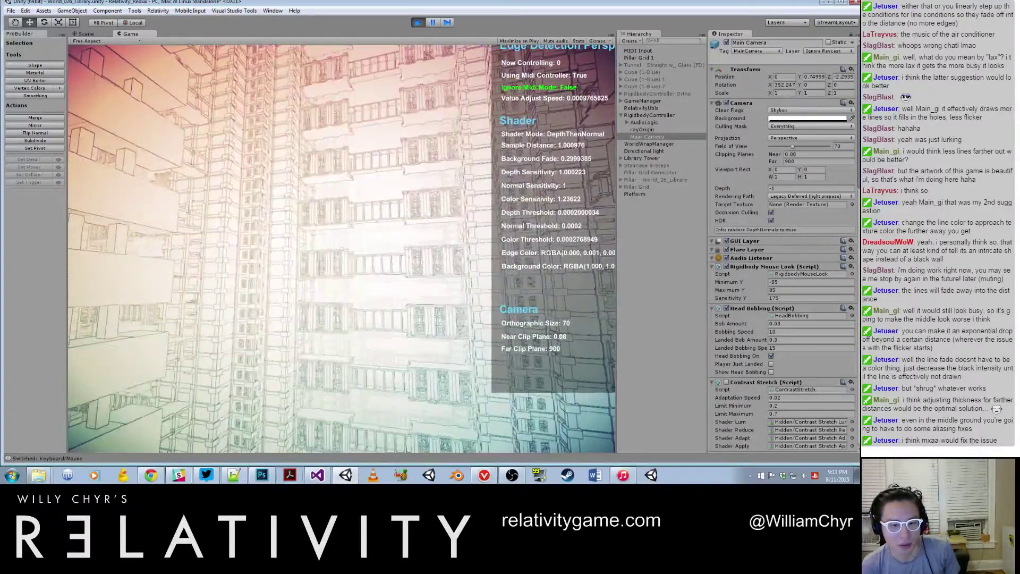
{"action": "key", "text": "Right"}
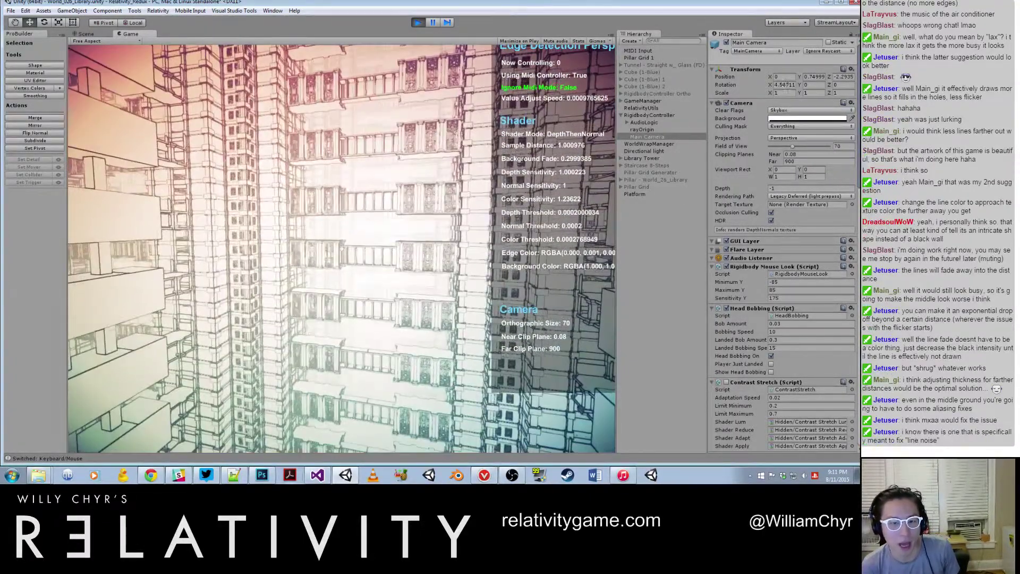
{"action": "key", "text": "Right"}
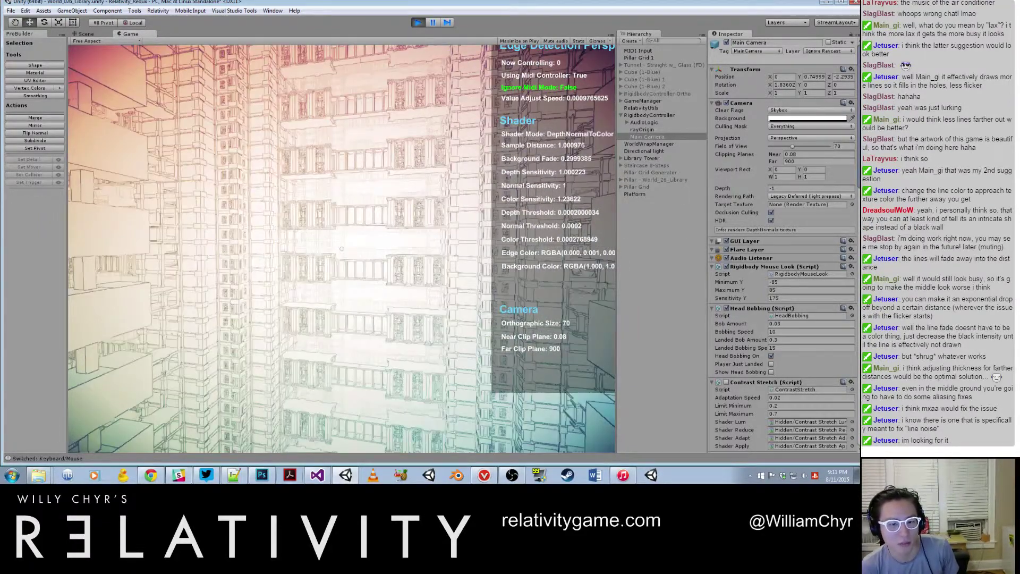
{"action": "key", "text": "Left"}
{"action": "key", "text": "m"}
{"action": "key", "text": "m"}
{"action": "key", "text": "m"}
{"action": "key", "text": "m"}
{"action": "key", "text": "m"}
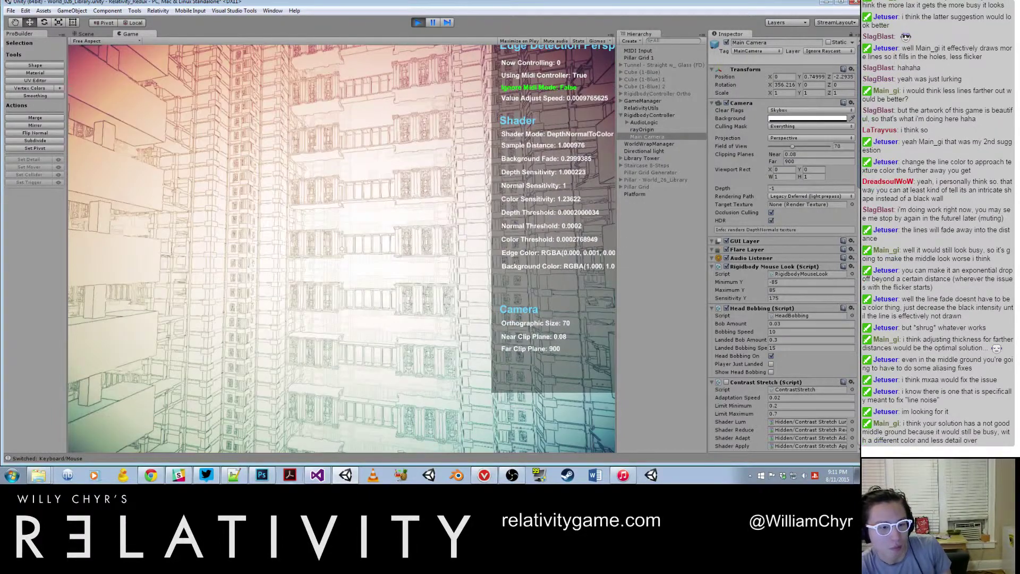
{"action": "key", "text": "Left"}
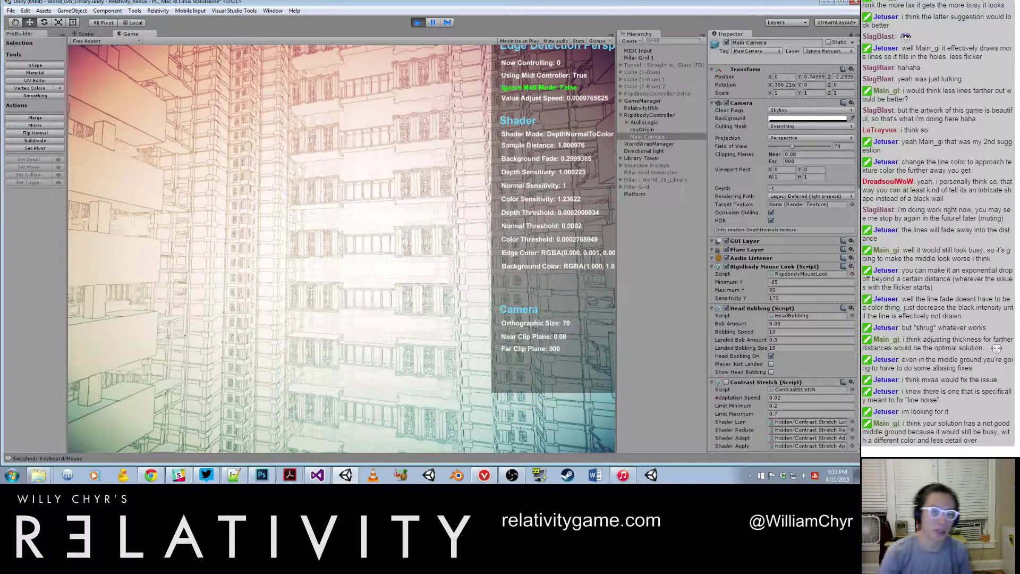
{"action": "key", "text": "Right"}
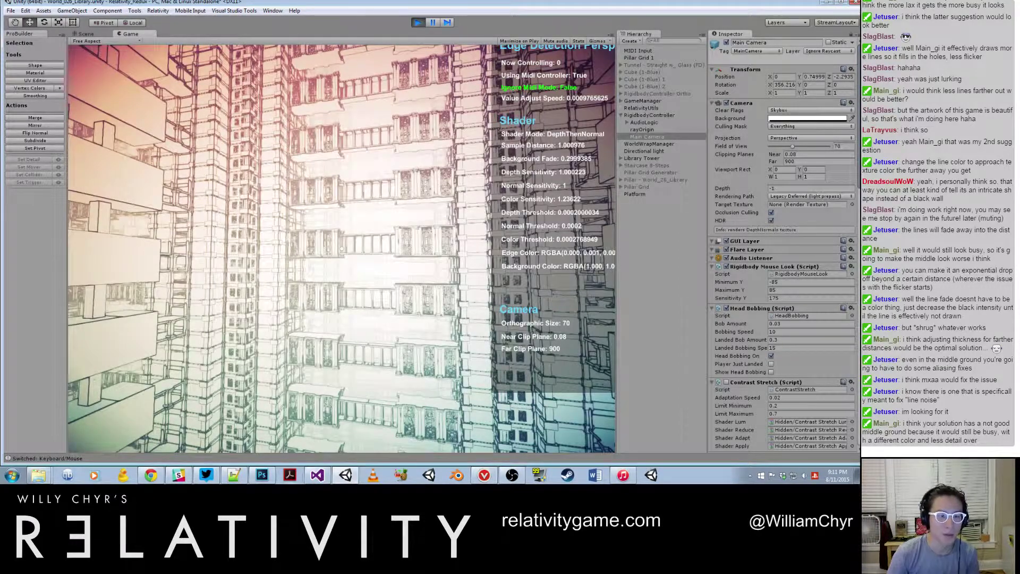
{"action": "key", "text": "Left"}
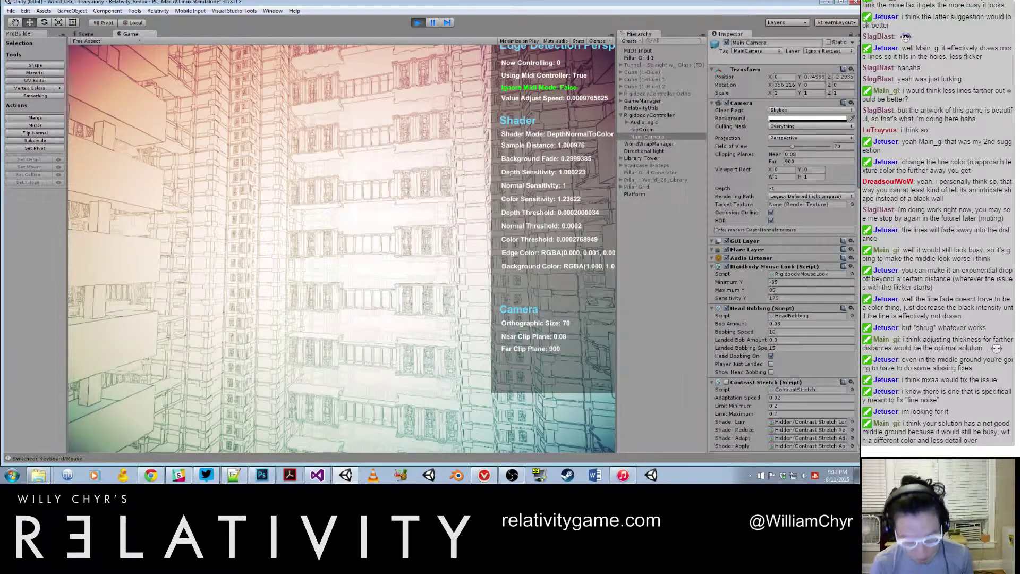
Stop the game, switch to Photoshop, and open the game screenshots ending 20-59-06 and 21-11-57 from the Relativity_Redux folder
{"action": "key", "text": "ctrl+p"}
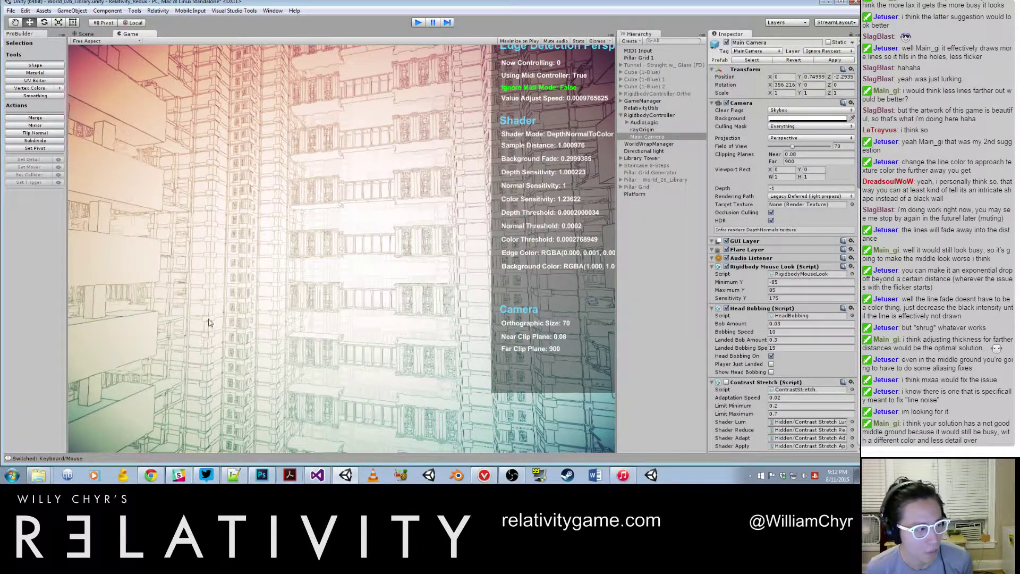
{"action": "left_click", "coordinate": [262, 475]}
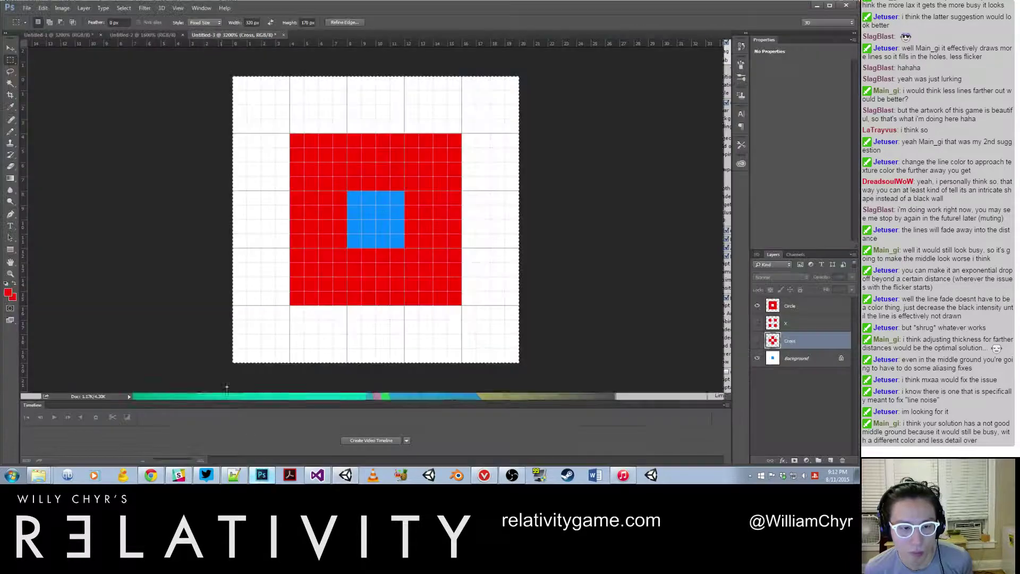
{"action": "left_click", "coordinate": [345, 475]}
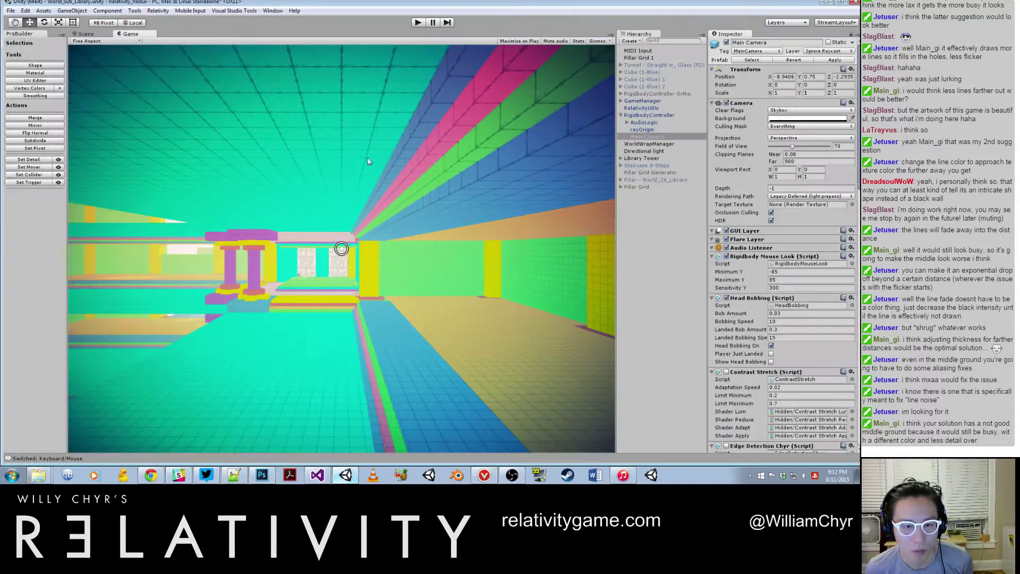
{"action": "left_click", "coordinate": [258, 474]}
{"action": "left_click", "coordinate": [27, 8]}
{"action": "left_click", "coordinate": [37, 29]}
{"action": "left_click", "coordinate": [43, 193]}
{"action": "double_click", "coordinate": [160, 212]}
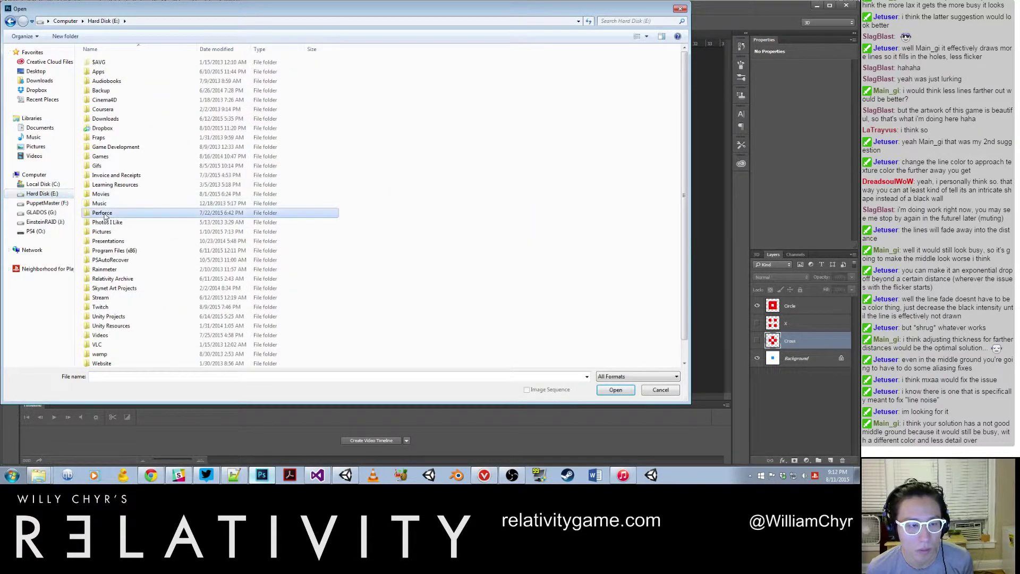
{"action": "double_click", "coordinate": [112, 63]}
{"action": "scroll", "coordinate": [402, 240], "scroll_direction": "down", "scroll_amount": 15}
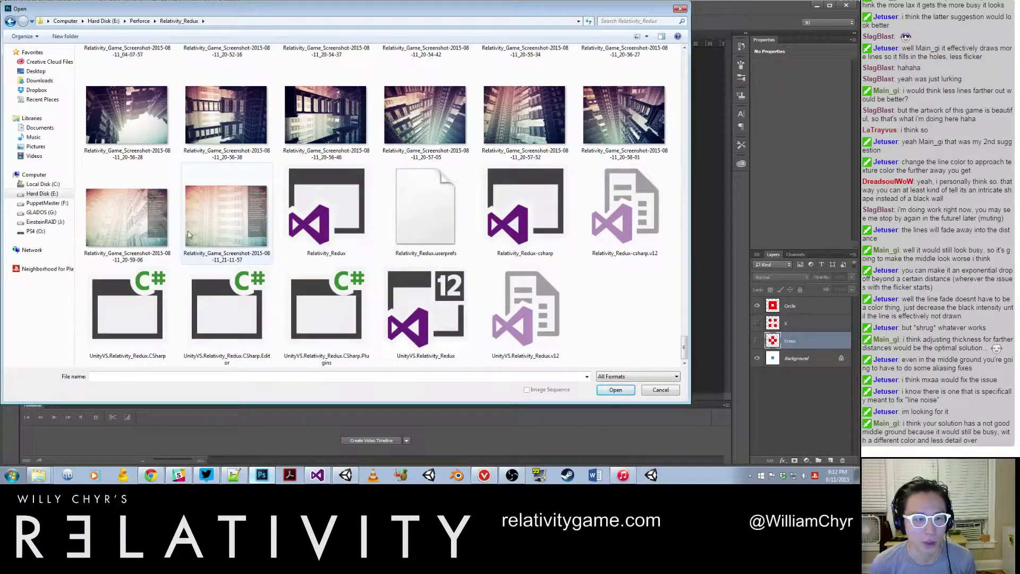
{"action": "left_click", "coordinate": [226, 228]}
{"action": "left_click", "coordinate": [137, 245], "text": "ctrl"}
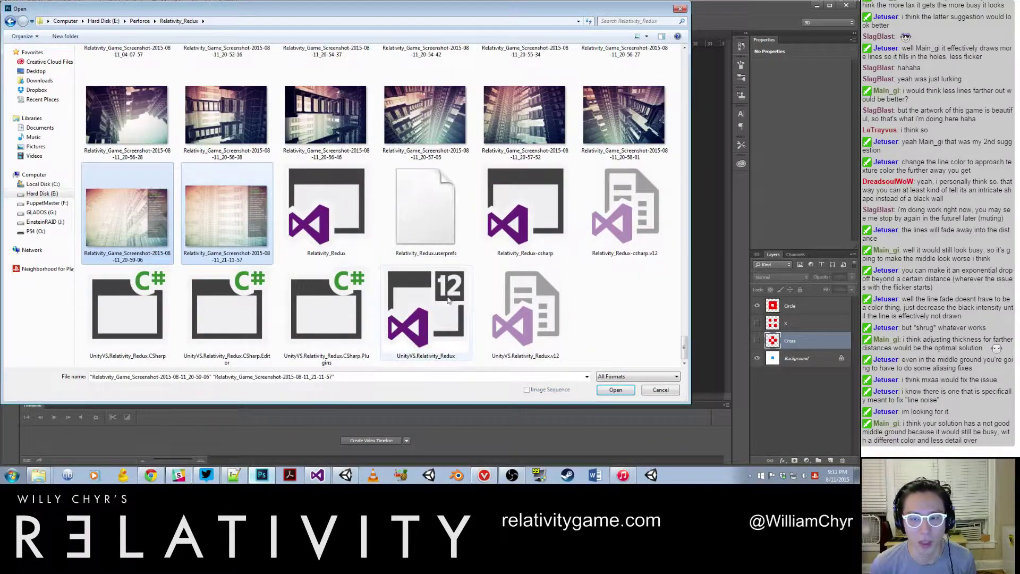
{"action": "left_click", "coordinate": [600, 391]}
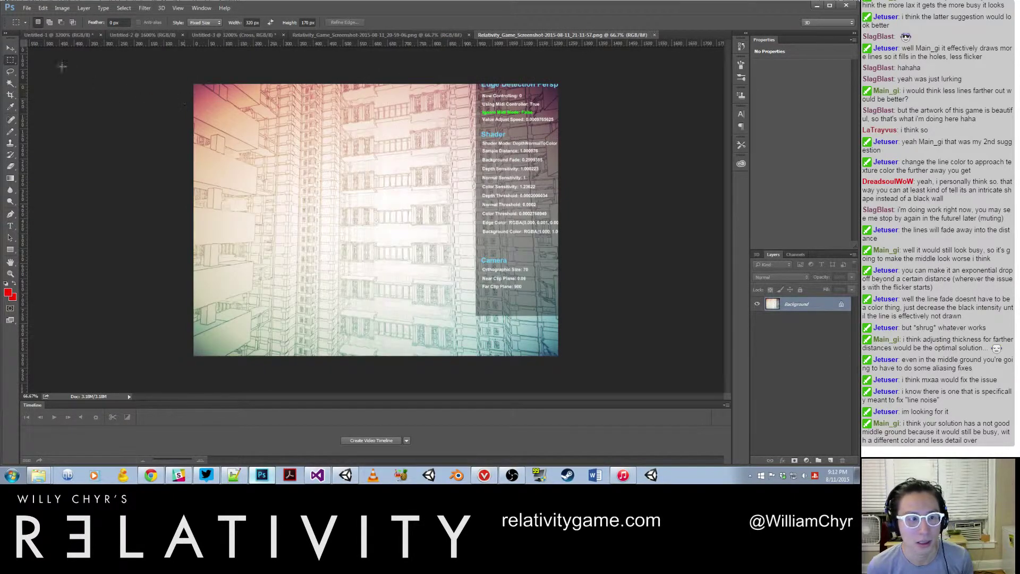
Compare the line rendering in the 20-59-06 and 21-11-57 game screenshots
{"action": "left_click", "coordinate": [384, 34]}
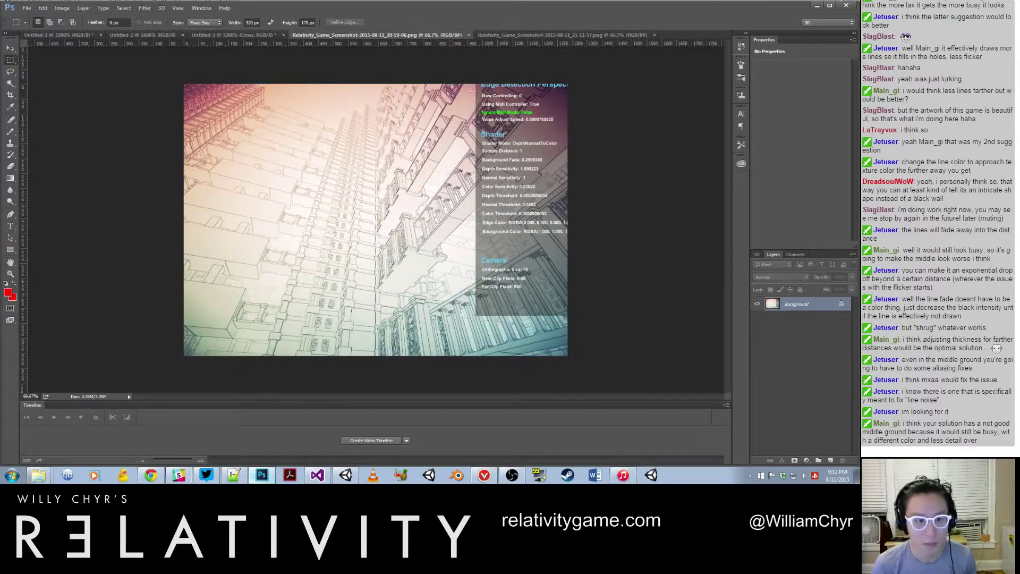
{"action": "left_click", "coordinate": [591, 35]}
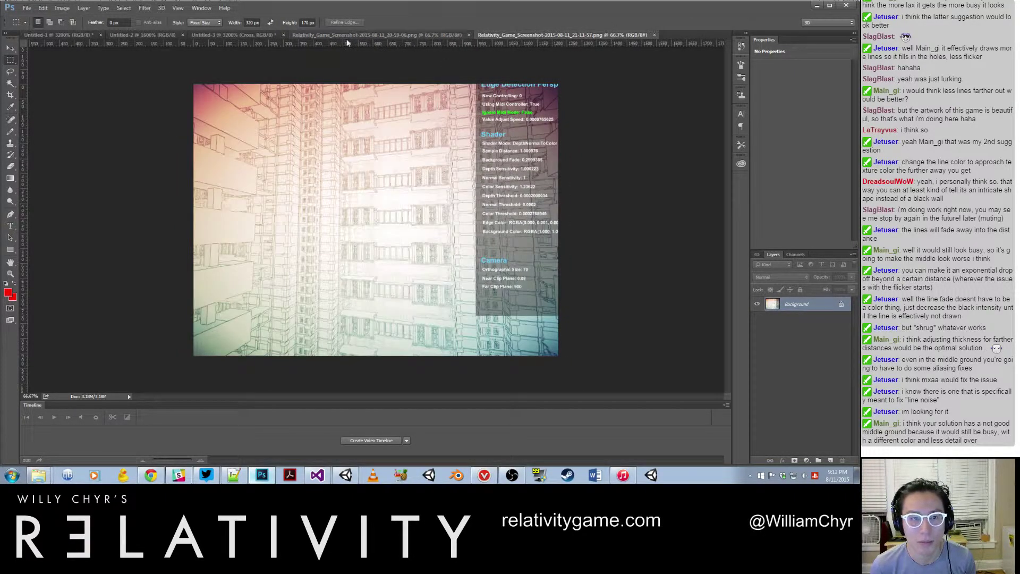
{"action": "left_click", "coordinate": [372, 34]}
{"action": "left_click", "coordinate": [256, 35]}
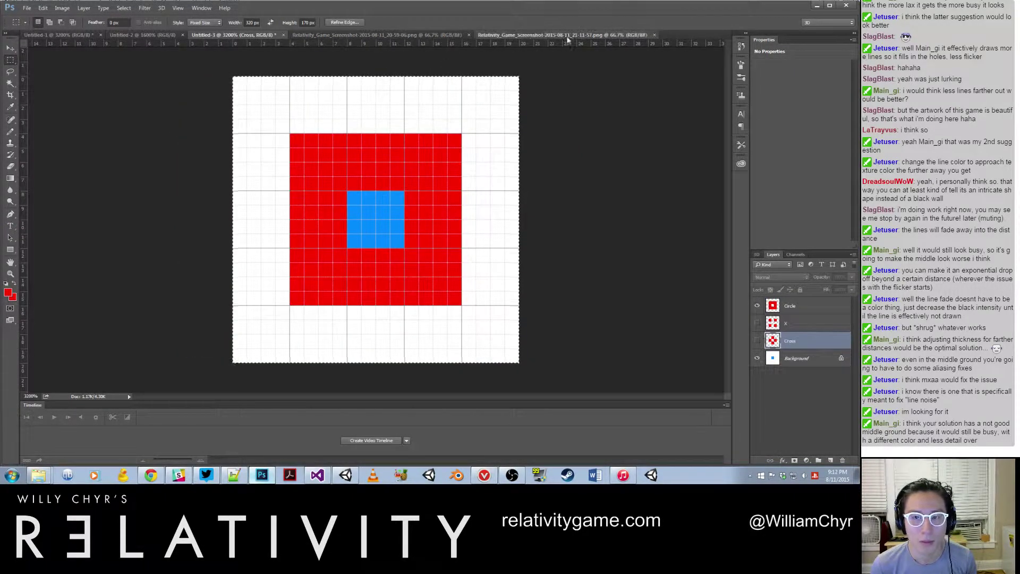
{"action": "left_click", "coordinate": [579, 35]}
{"action": "left_click", "coordinate": [27, 8]}
{"action": "left_click", "coordinate": [38, 20]}
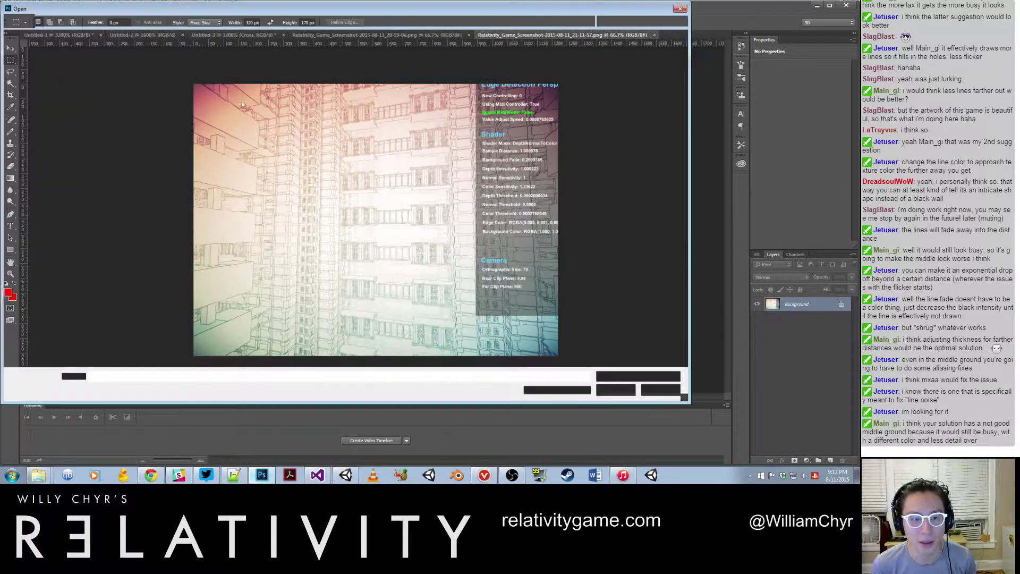
{"action": "scroll", "coordinate": [349, 207], "scroll_direction": "down", "scroll_amount": 10}
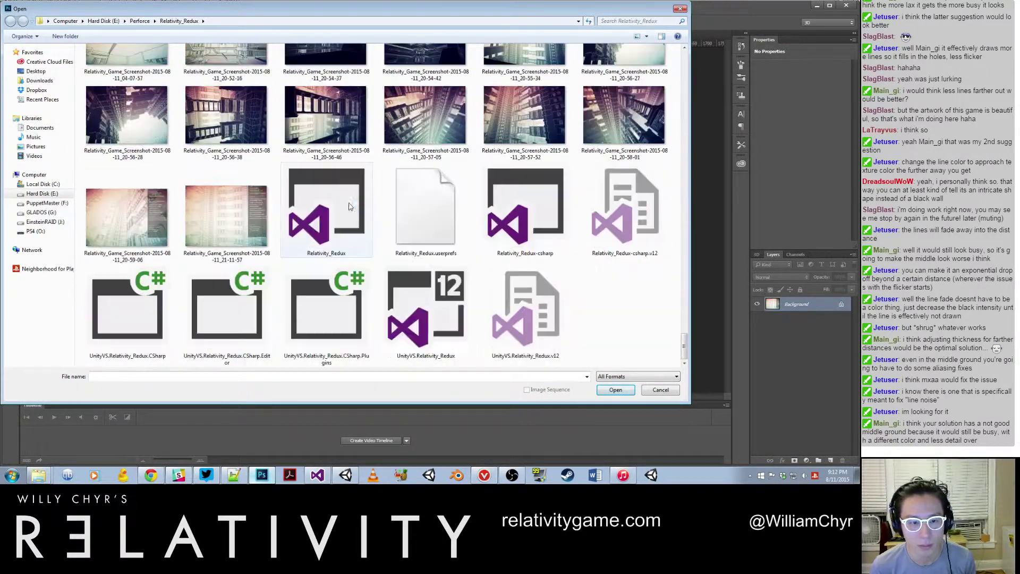
{"action": "left_click", "coordinate": [258, 244]}
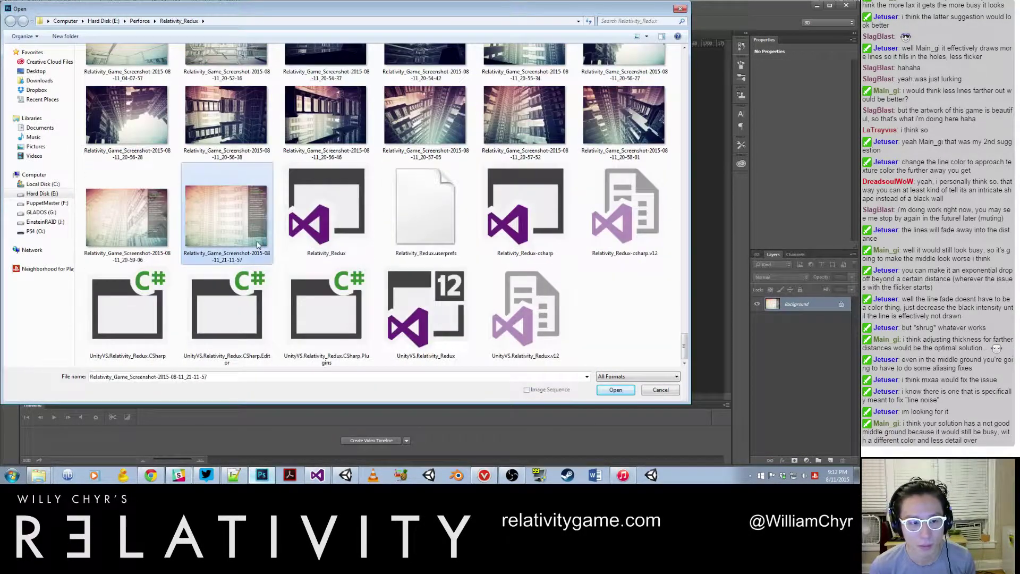
{"action": "left_click", "coordinate": [660, 390]}
Switch back to Unity, start the game, and run show_edge_pers_panel in the in-game console
{"action": "left_click", "coordinate": [346, 475]}
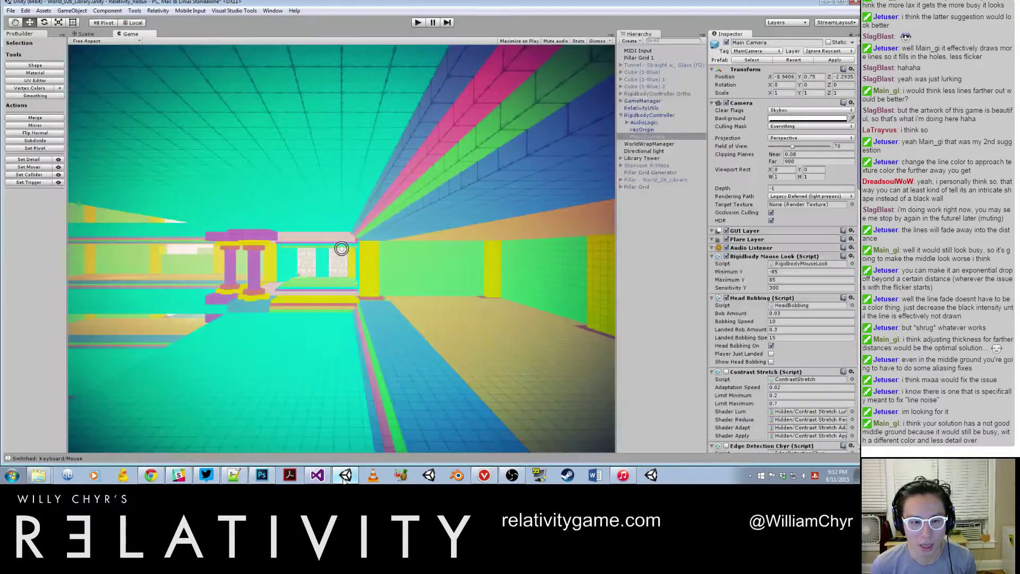
{"action": "left_click", "coordinate": [412, 23]}
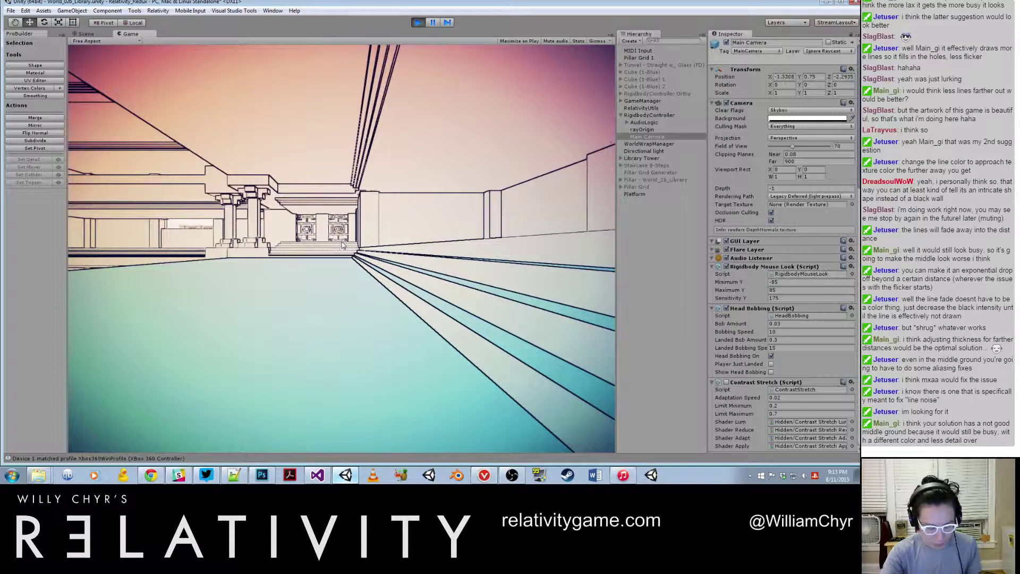
{"action": "key", "text": "grave"}
{"action": "type", "text": "show_e"}
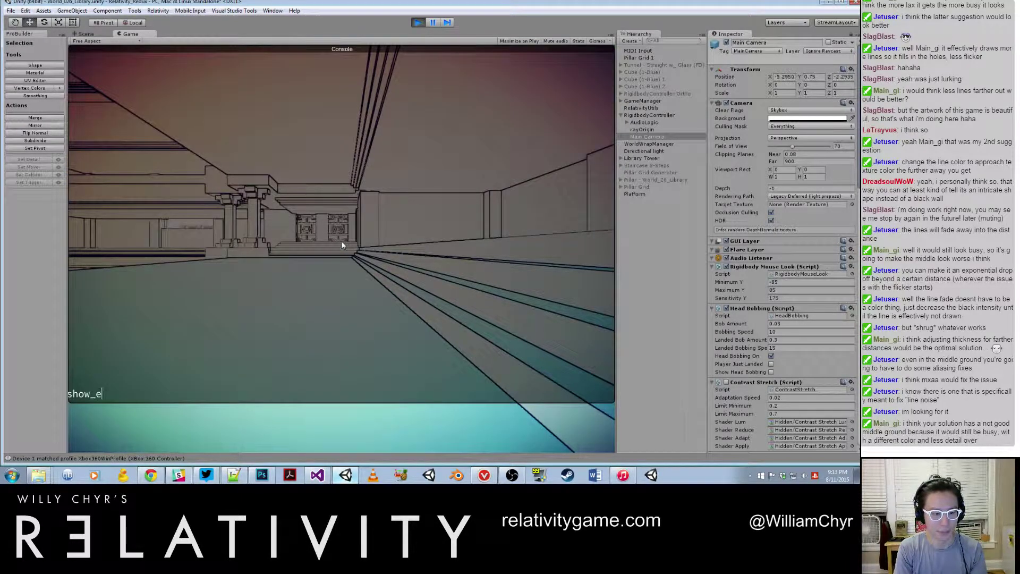
{"action": "type", "text": "dge_pors_panel"}
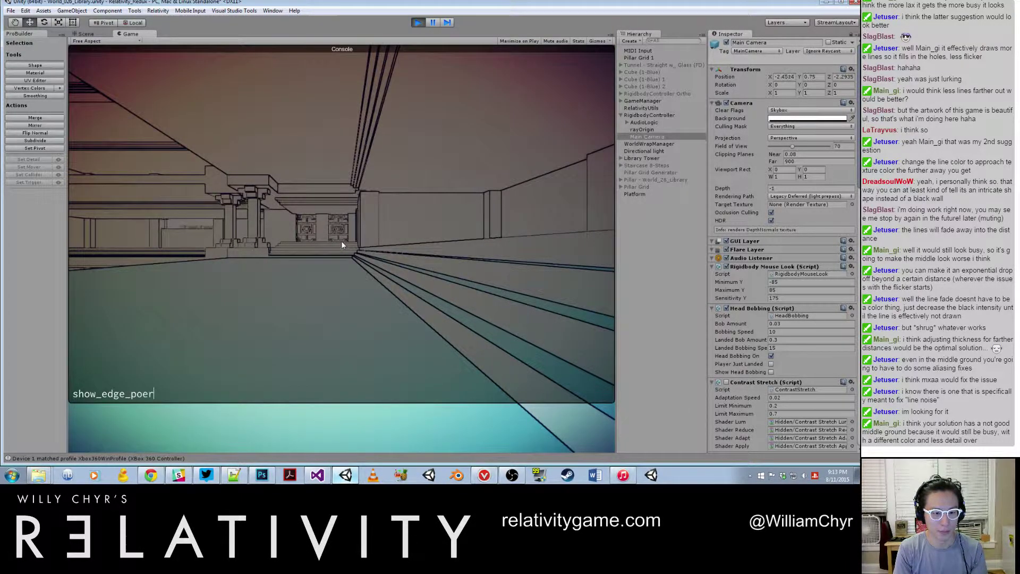
{"action": "key", "text": "Return"}
Run midi_adjust_edge_pers in the console to control the edge detection values by MIDI
{"action": "type", "text": "mii"}
{"action": "key", "text": "BackSpace"}
{"action": "type", "text": "di"}
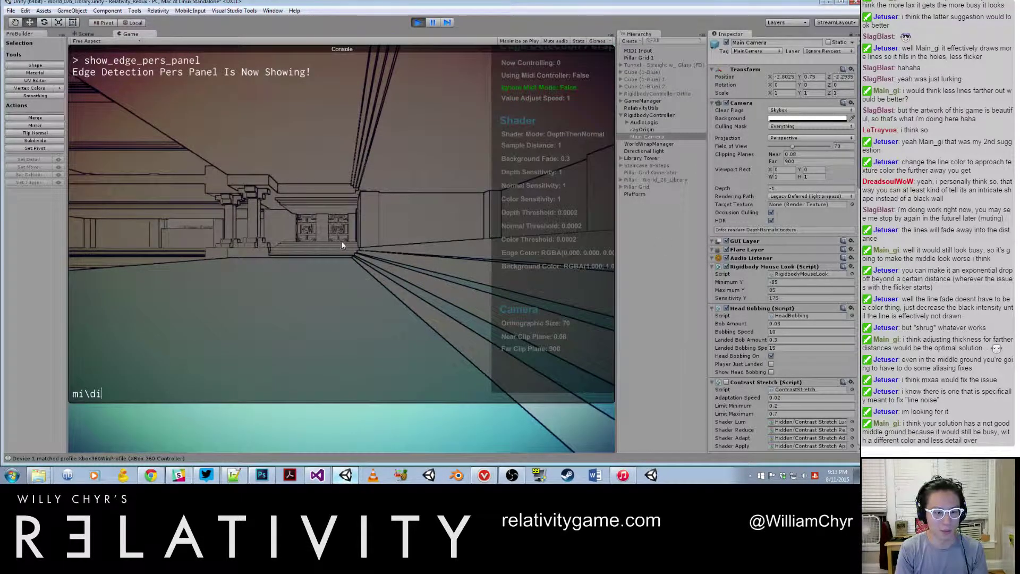
{"action": "type", "text": "_adjust_edge_pers"}
{"action": "key", "text": "Return"}
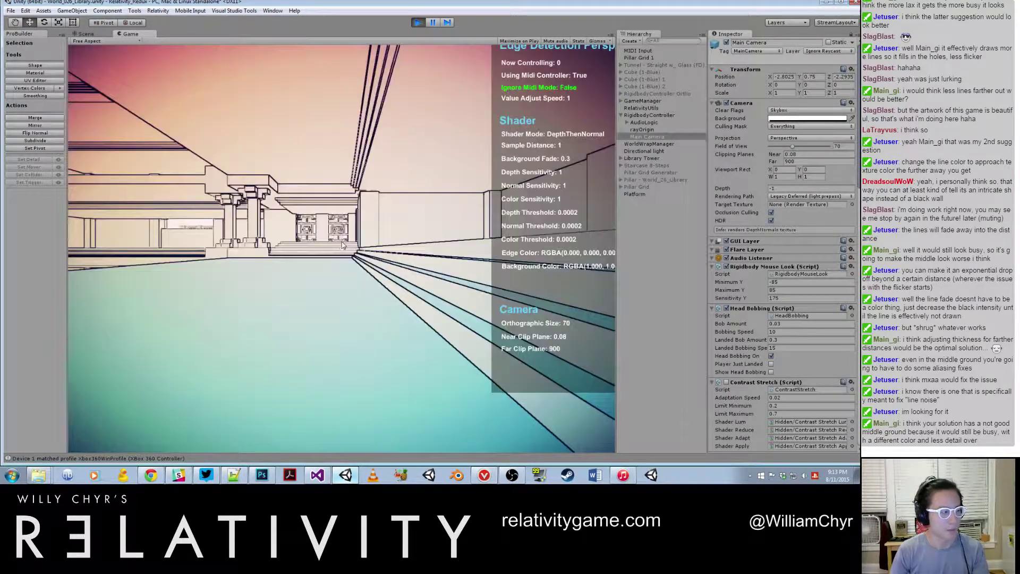
Run toggle_noclip in the in-game console and fly out to the facade with the lattice windows
{"action": "key", "text": "grave"}
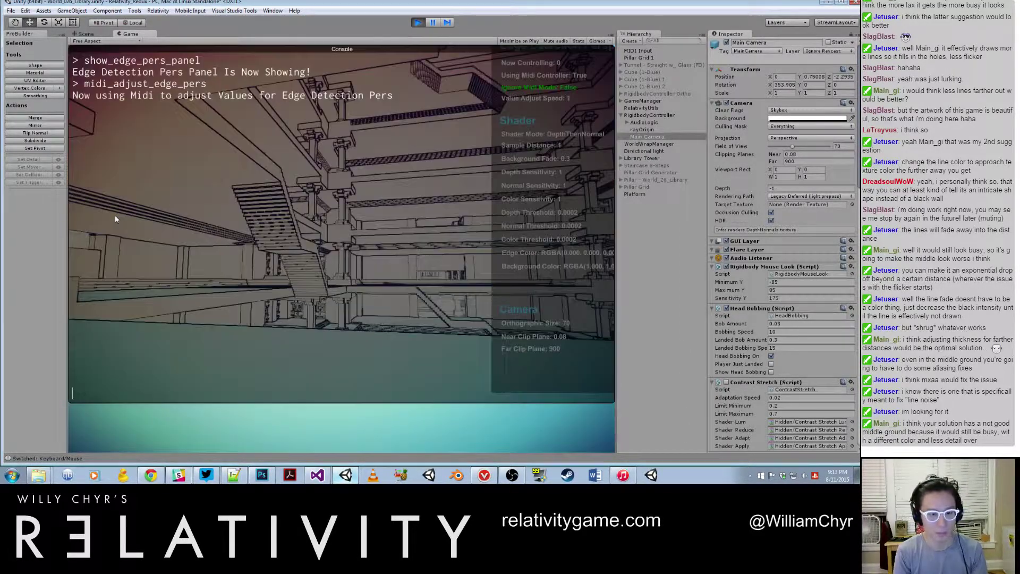
{"action": "type", "text": "toggle_noclip"}
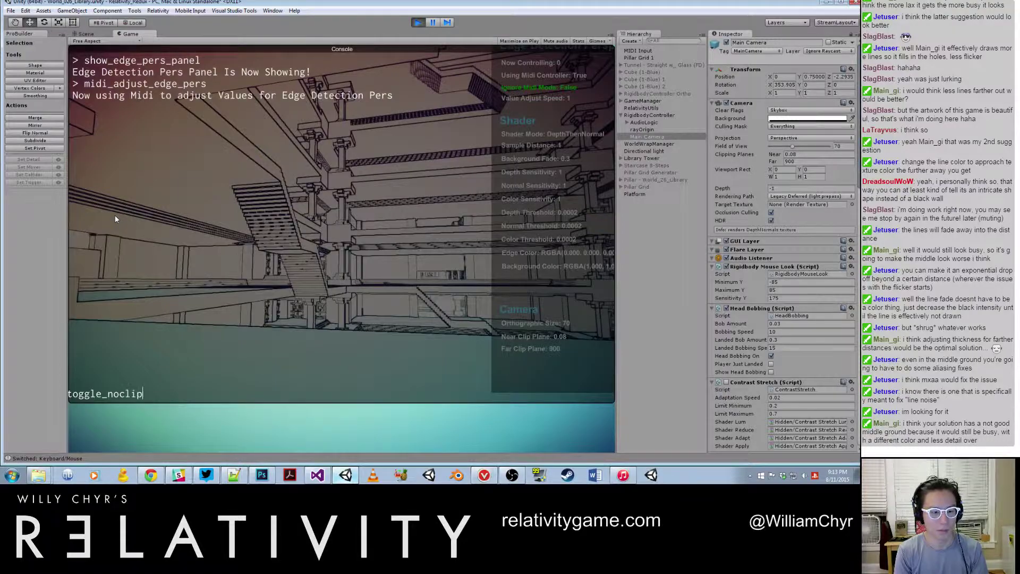
{"action": "key", "text": "Return"}
{"action": "key", "text": "w"}
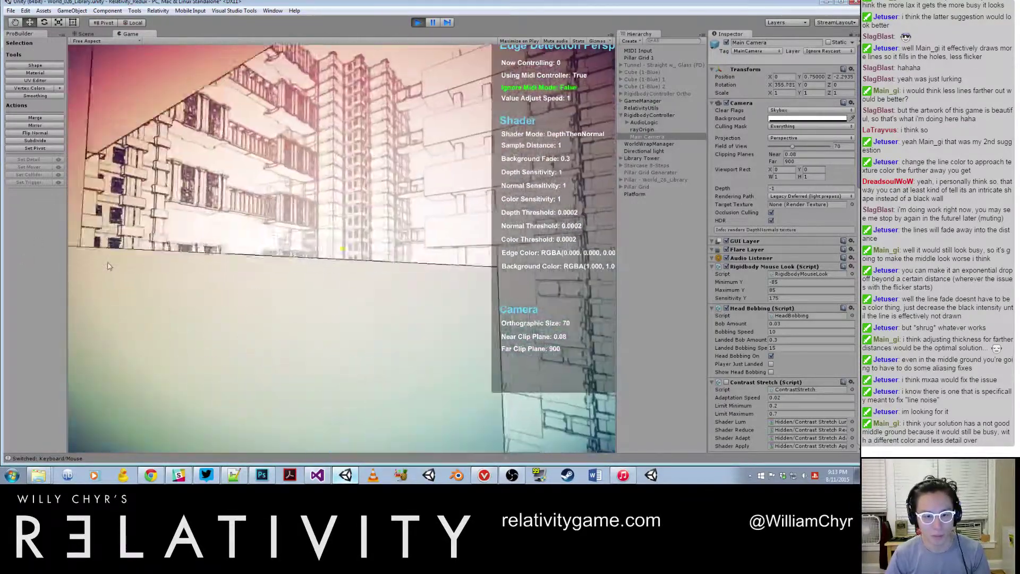
{"action": "key", "text": "w"}
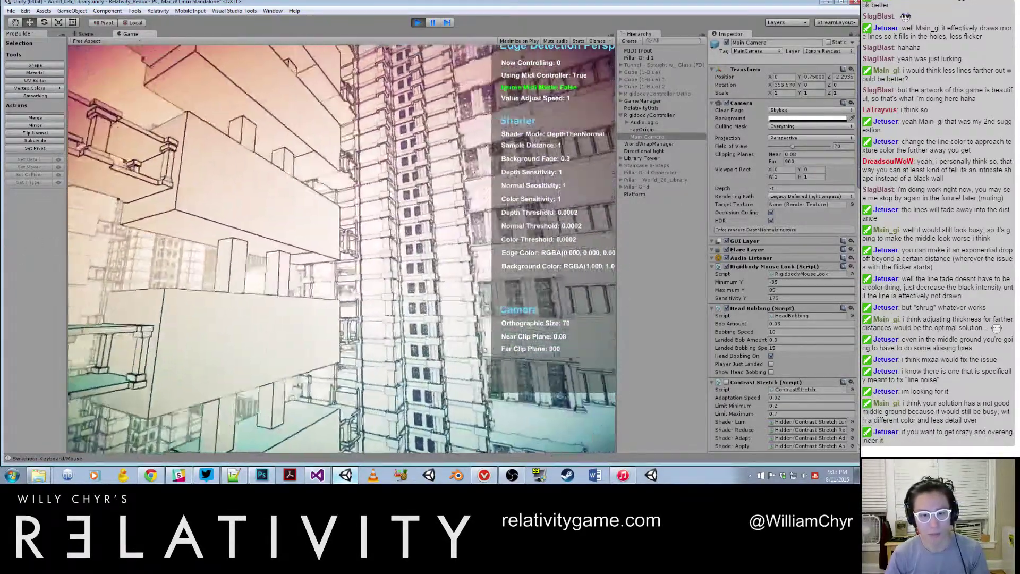
{"action": "key", "text": "w"}
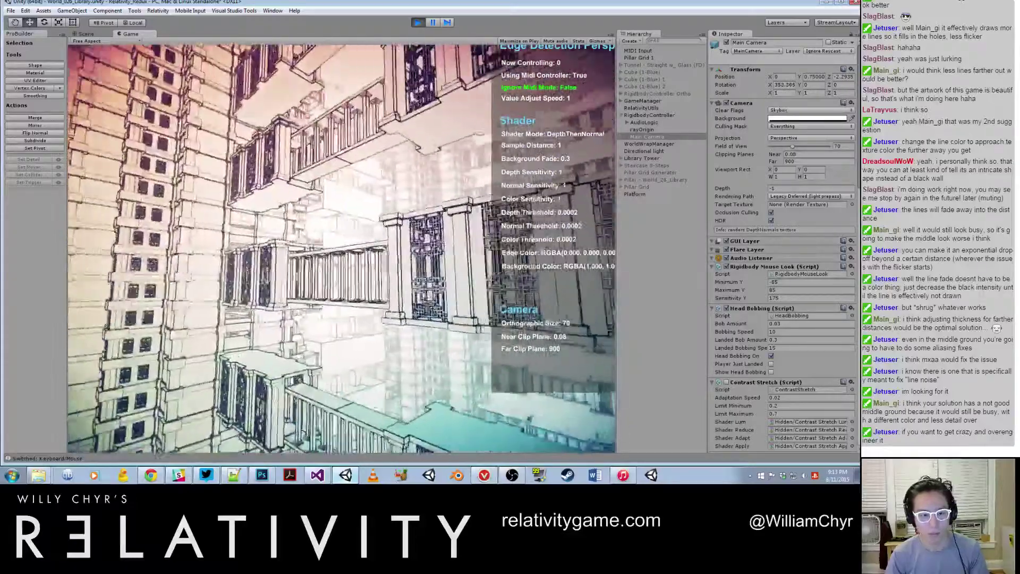
{"action": "key", "text": "w"}
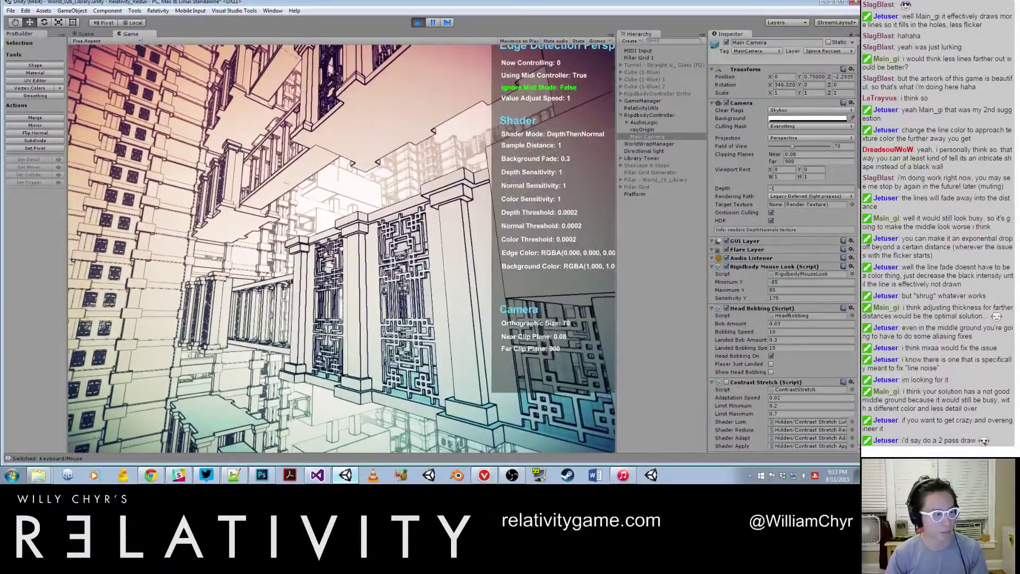
Compare the DepthThenNormal and DepthNormalToColor shader modes on the lattice-window facade
{"action": "key", "text": "Right"}
{"action": "key", "text": "Left"}
{"action": "key", "text": "Right"}
{"action": "key", "text": "Left"}
{"action": "key", "text": "Right"}
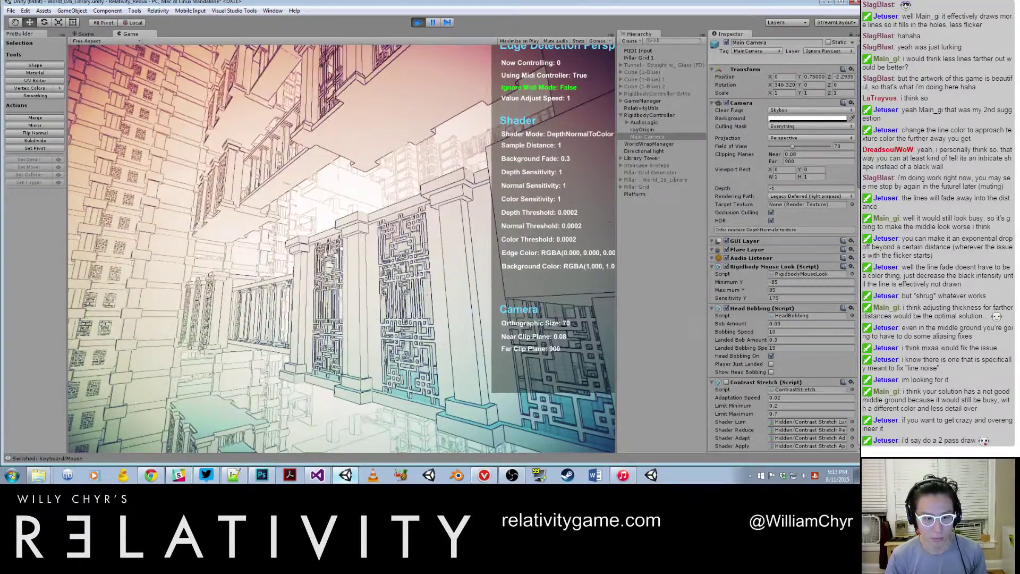
Examine the DepthThenNormal line rendering on the lattice windows, balconies and distant towers from several viewpoints
{"action": "key", "text": "w"}
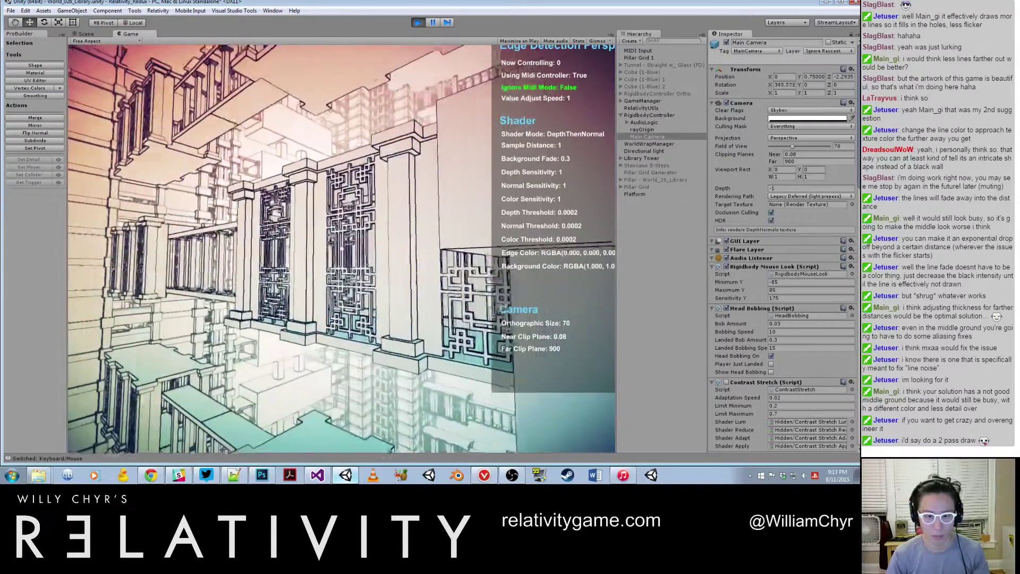
{"action": "key", "text": "w"}
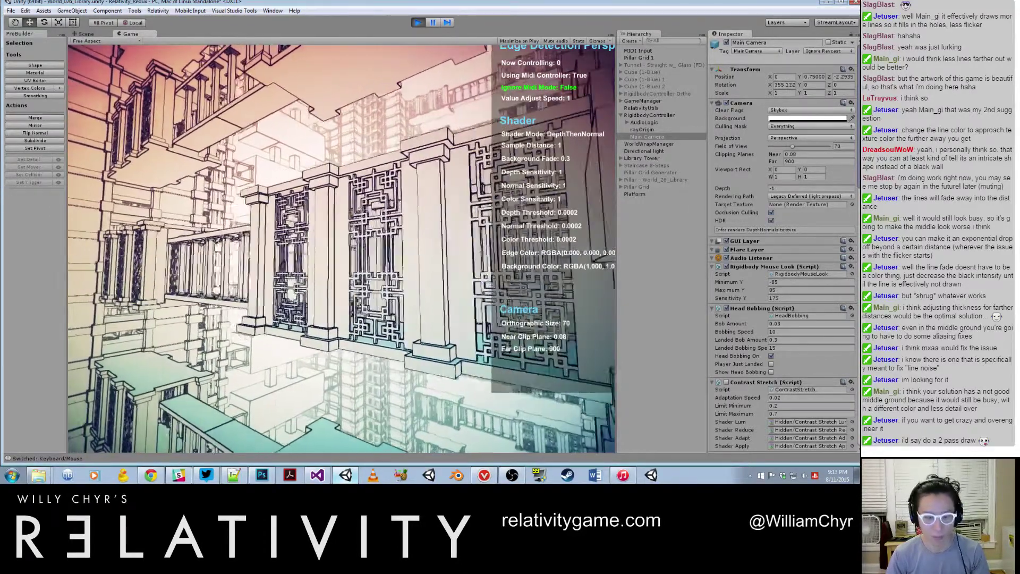
{"action": "key", "text": "w"}
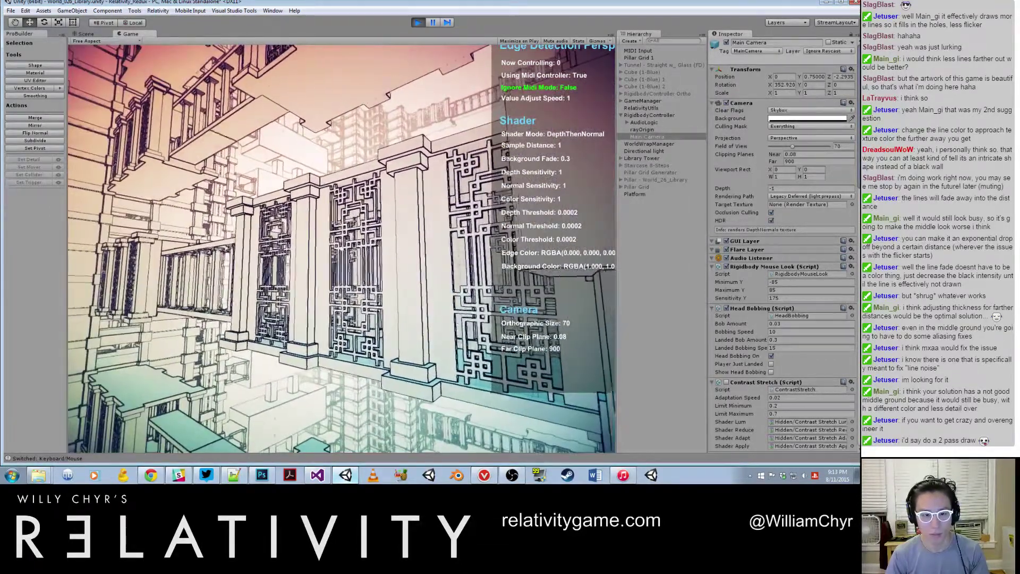
{"action": "key", "text": "w"}
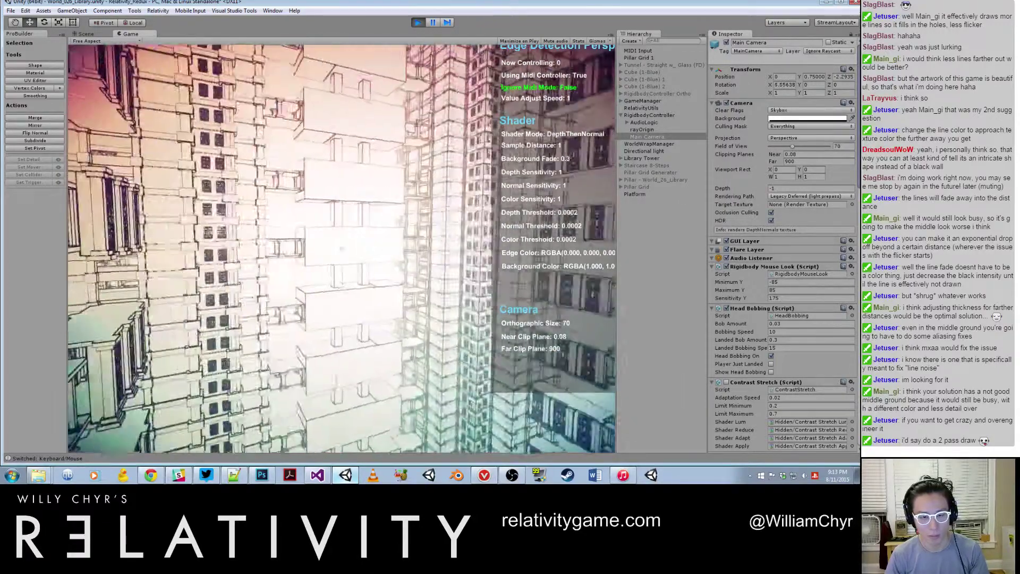
{"action": "key", "text": "w"}
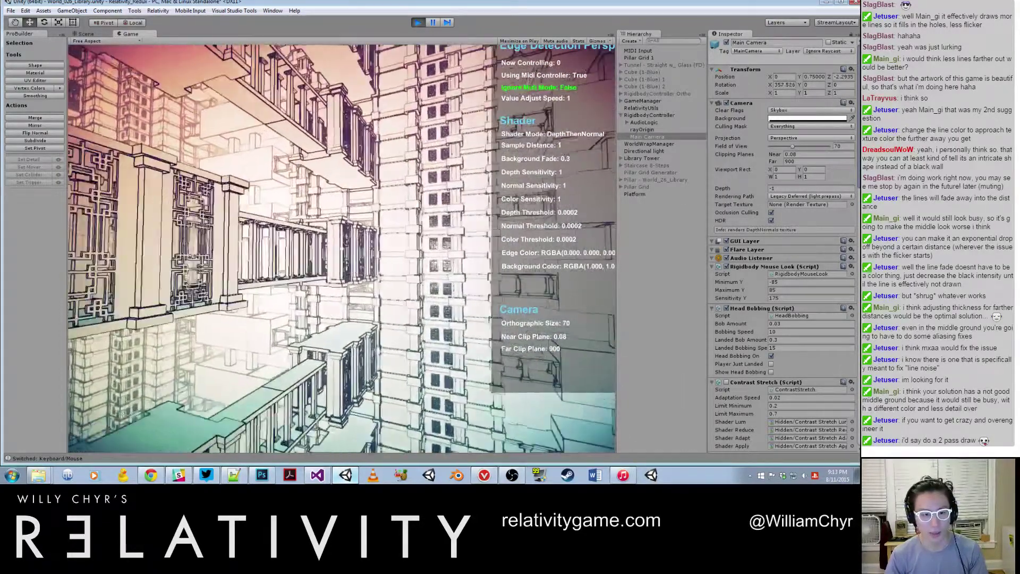
{"action": "key", "text": "a"}
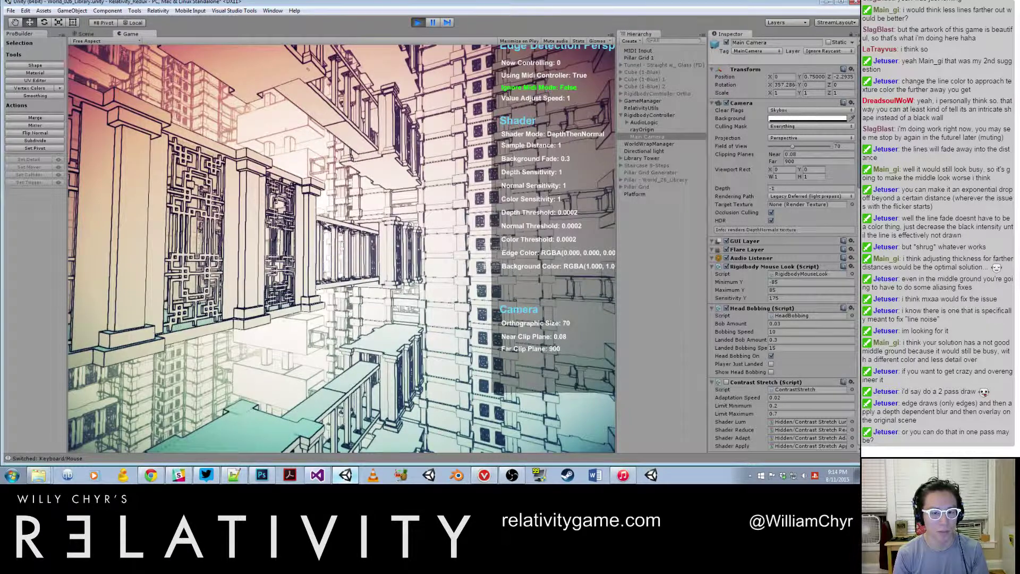
Capture the lattice-window facade from one viewpoint in DepthThenNormal and DepthNormalToColor shader modes, and pause the game
{"action": "key", "text": "w"}
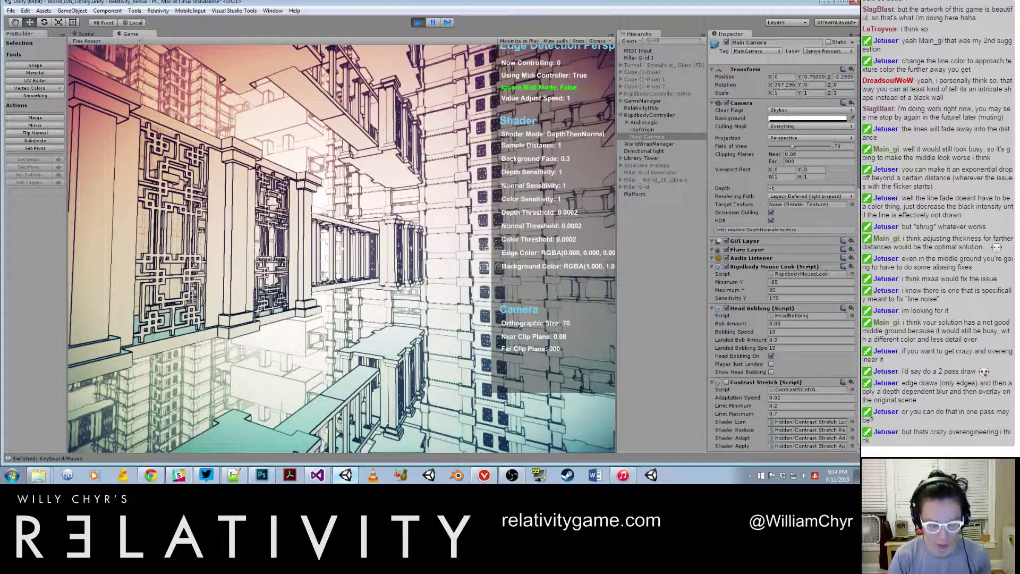
{"action": "key", "text": "a"}
{"action": "key", "text": "w"}
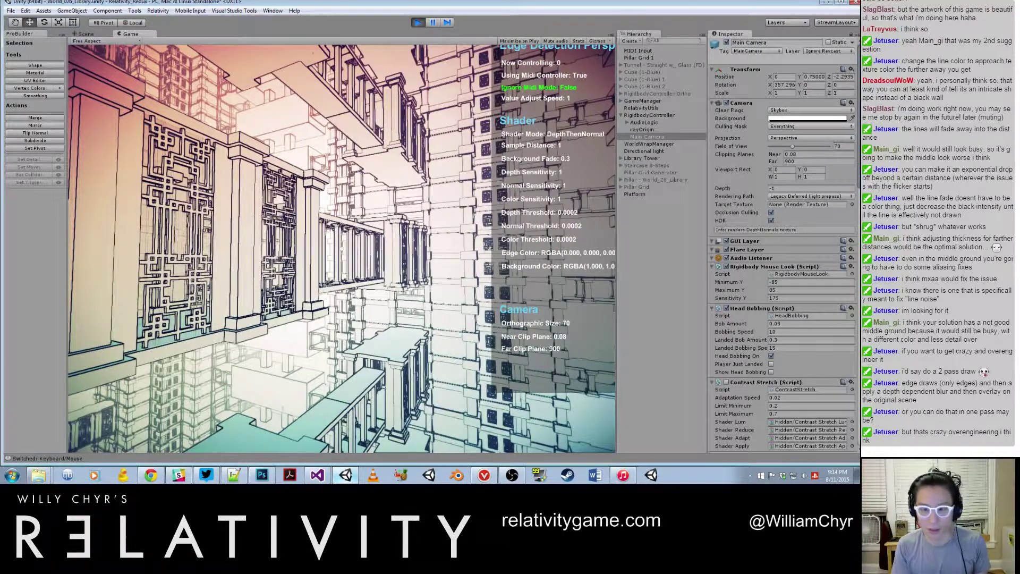
{"action": "key", "text": "m"}
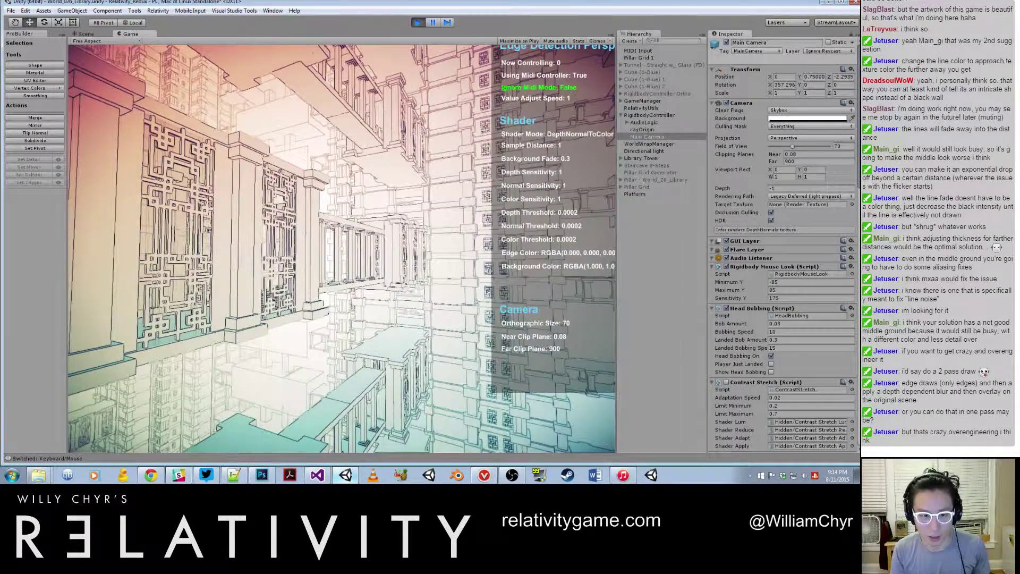
{"action": "key", "text": "ctrl+shift+p"}
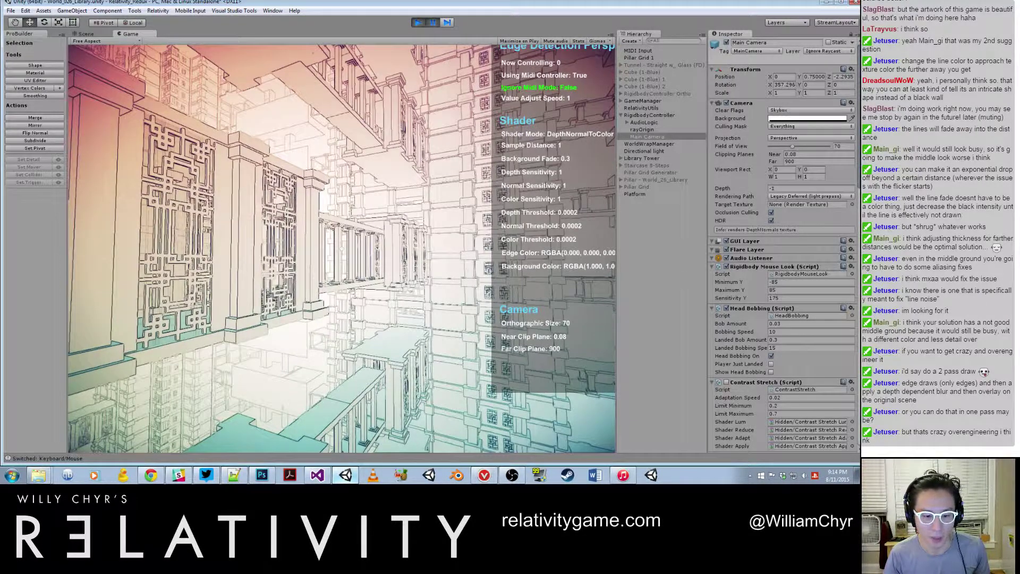
Switch to Photoshop and open the game screenshots ending 21-14-28 and 21-14-30 from the Relativity_Redux folder
{"action": "left_click", "coordinate": [266, 477]}
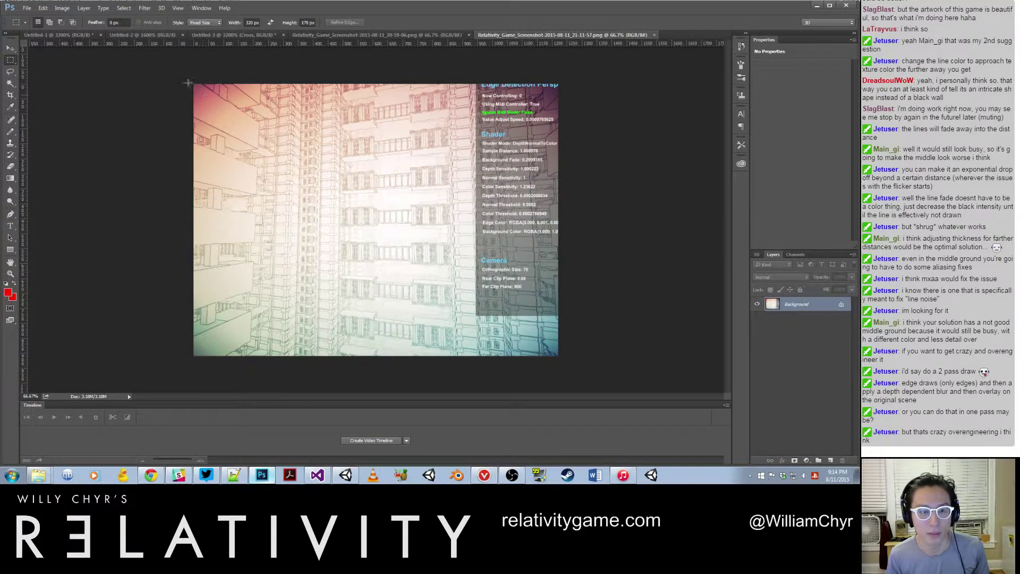
{"action": "left_click", "coordinate": [27, 8]}
{"action": "left_click", "coordinate": [34, 26]}
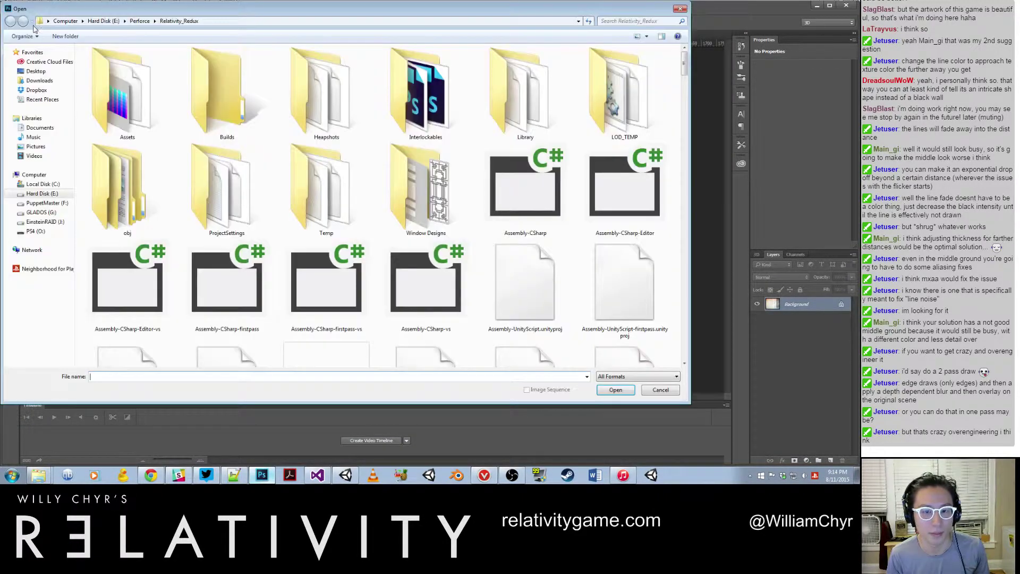
{"action": "scroll", "coordinate": [306, 121], "scroll_direction": "down", "scroll_amount": 15}
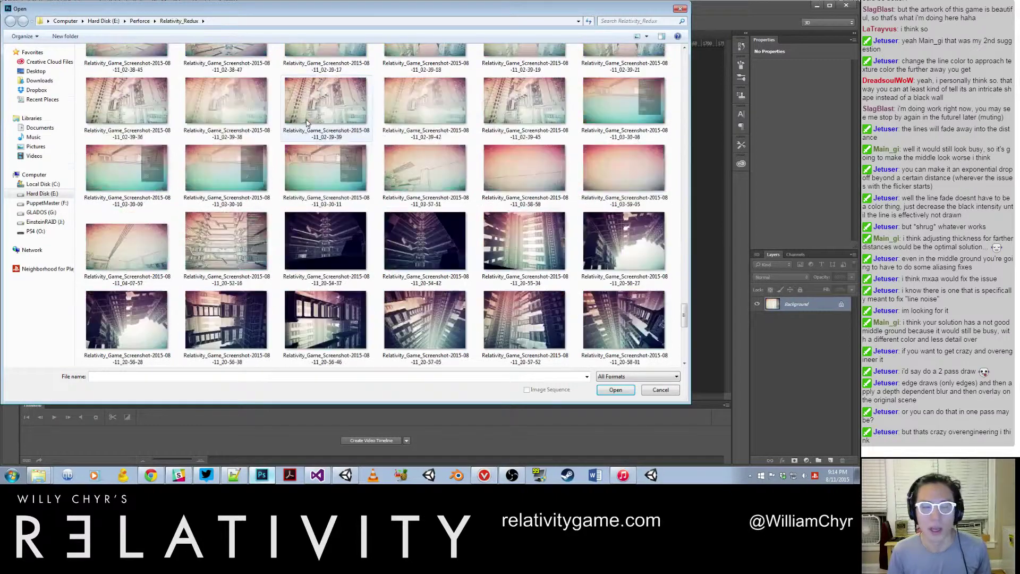
{"action": "scroll", "coordinate": [306, 122], "scroll_direction": "down", "scroll_amount": 5}
{"action": "left_click", "coordinate": [225, 218]}
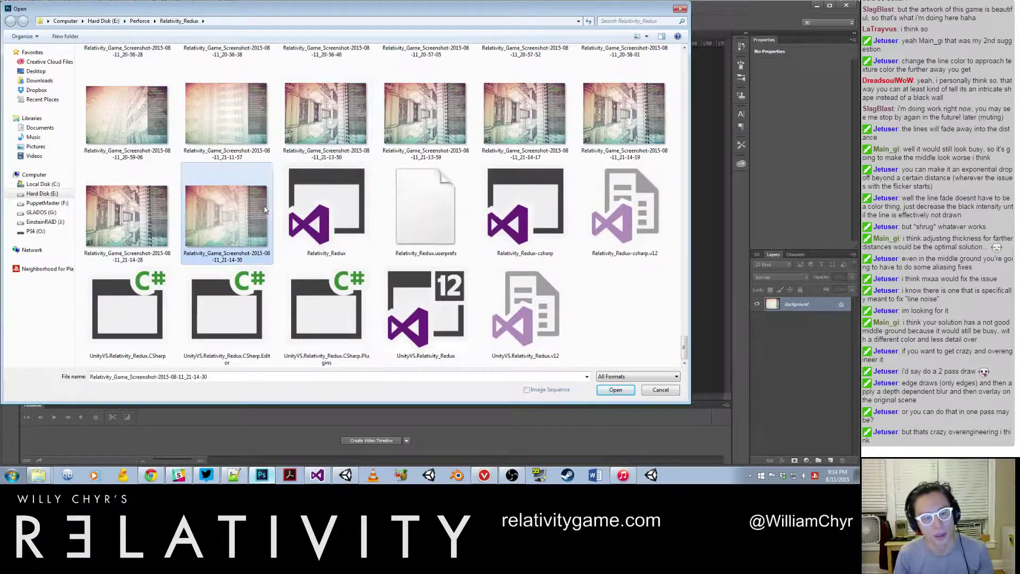
{"action": "left_click", "coordinate": [134, 227], "text": "ctrl"}
{"action": "left_click", "coordinate": [616, 391]}
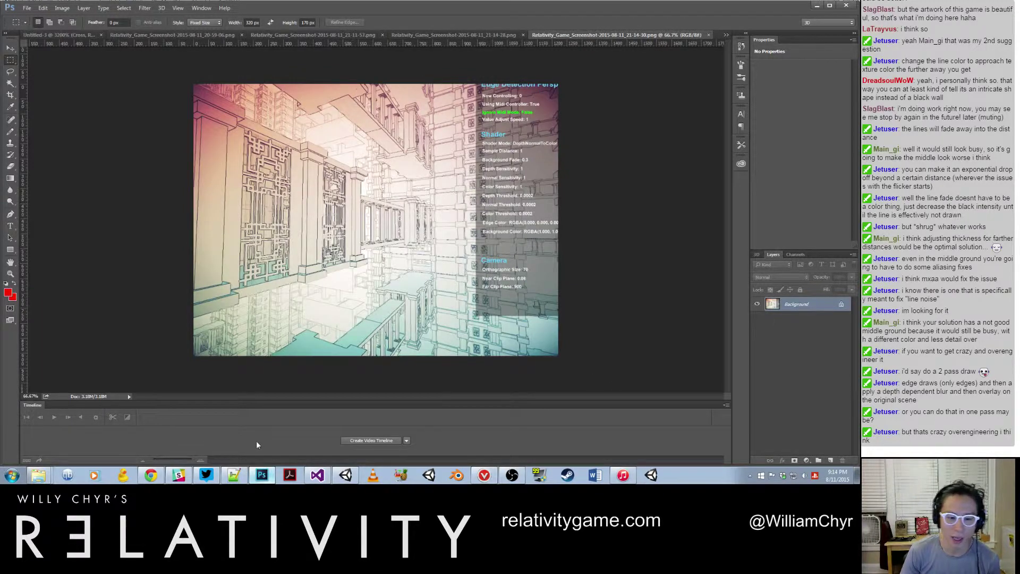
Switch back to Unity, unpause the game and stop it
{"action": "left_click", "coordinate": [345, 475]}
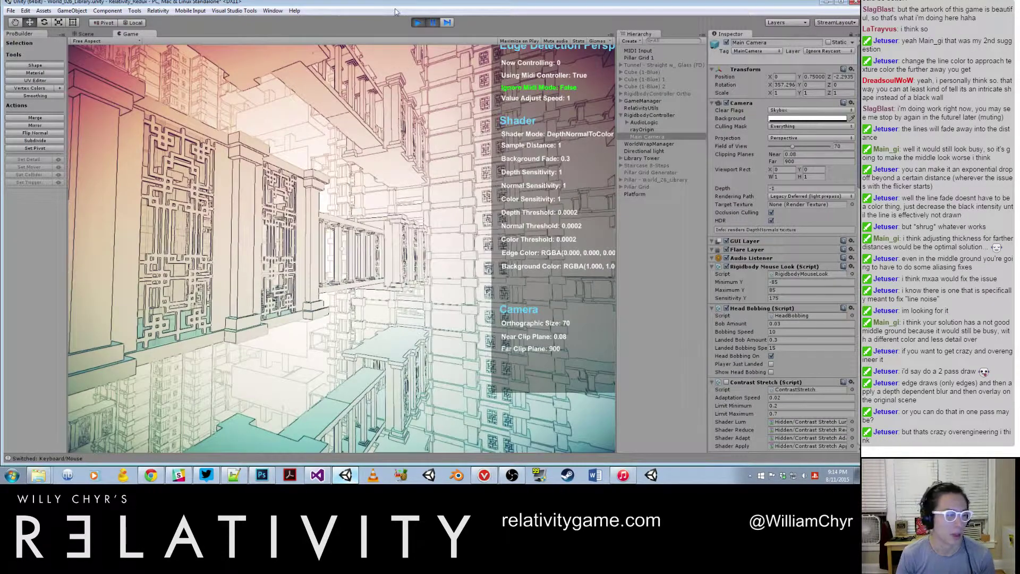
{"action": "left_click", "coordinate": [432, 25]}
{"action": "left_click", "coordinate": [419, 24]}
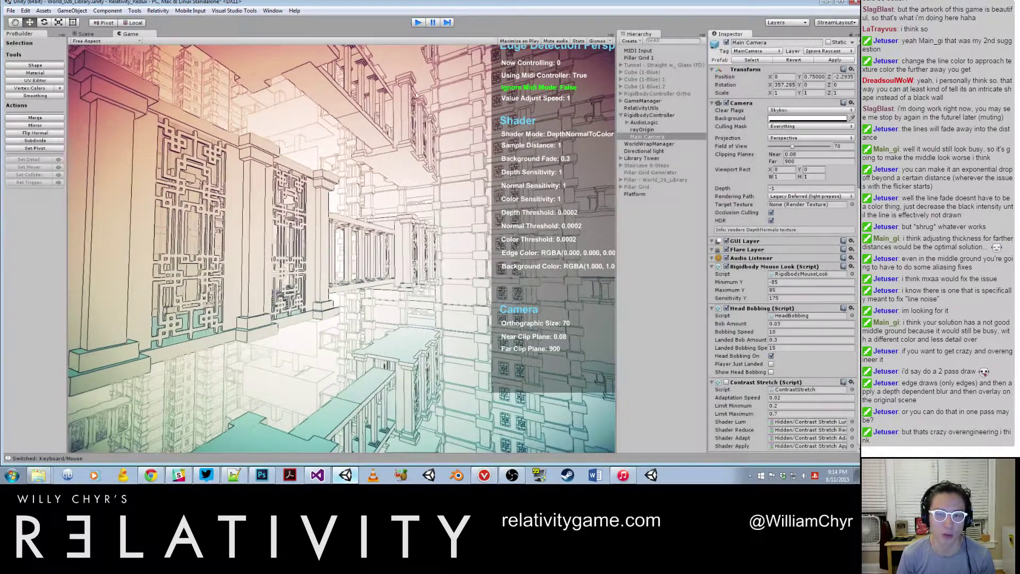
In Photoshop, select the whole 21-14-28 screenshot using the Normal marquee style and paste it as a layer over the 21-14-30 screenshot
{"action": "left_click", "coordinate": [263, 476]}
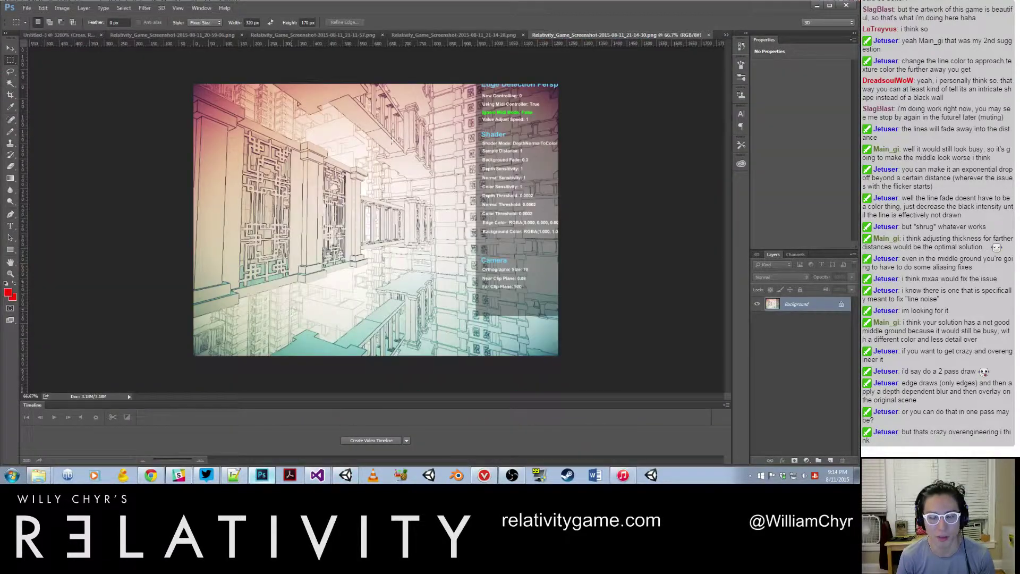
{"action": "left_click", "coordinate": [411, 36]}
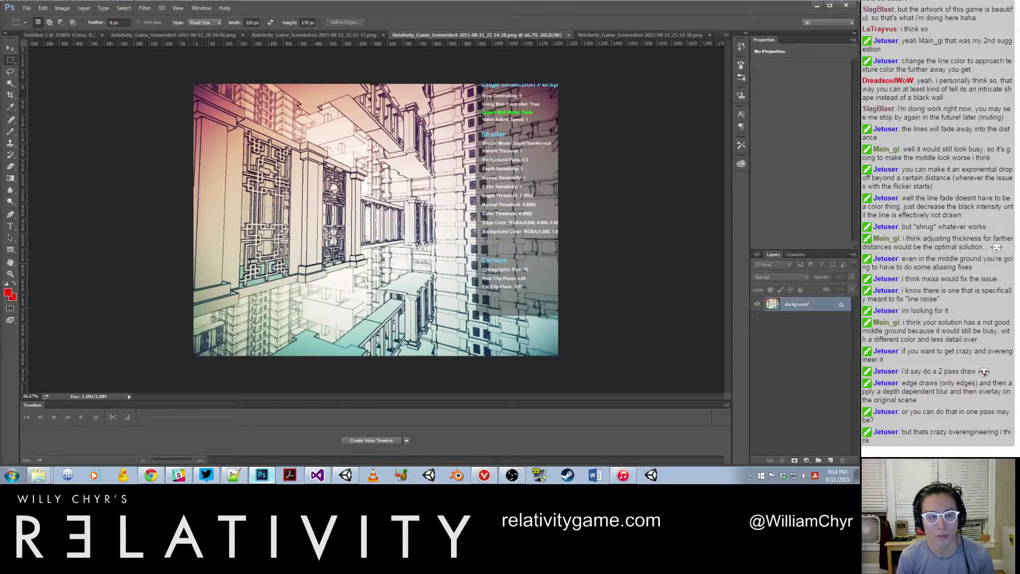
{"action": "left_click_drag", "start_coordinate": [348, 181], "coordinate": [605, 296]}
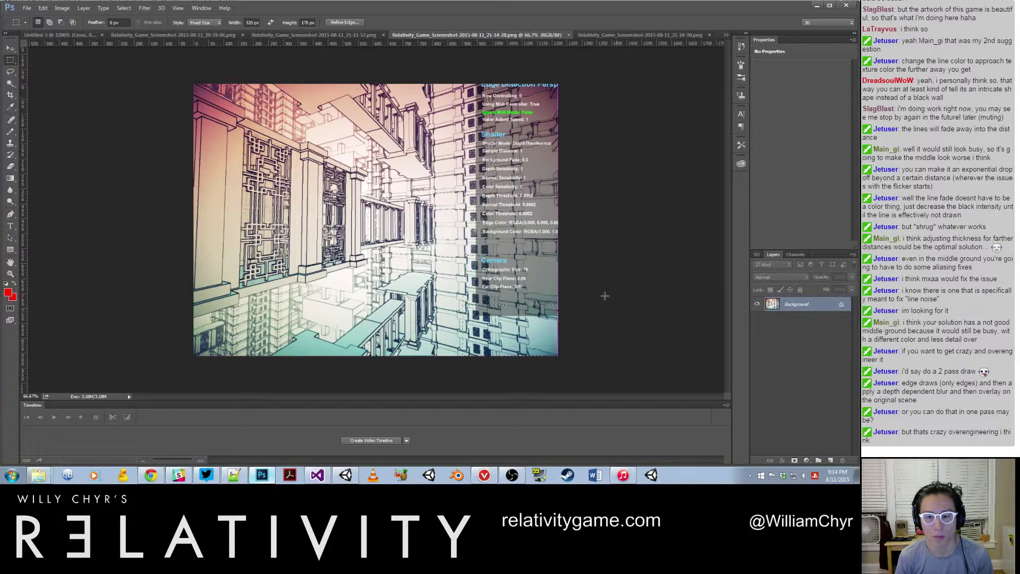
{"action": "left_click", "coordinate": [205, 22]}
{"action": "left_click", "coordinate": [201, 30]}
{"action": "left_click_drag", "start_coordinate": [192, 82], "coordinate": [633, 319]}
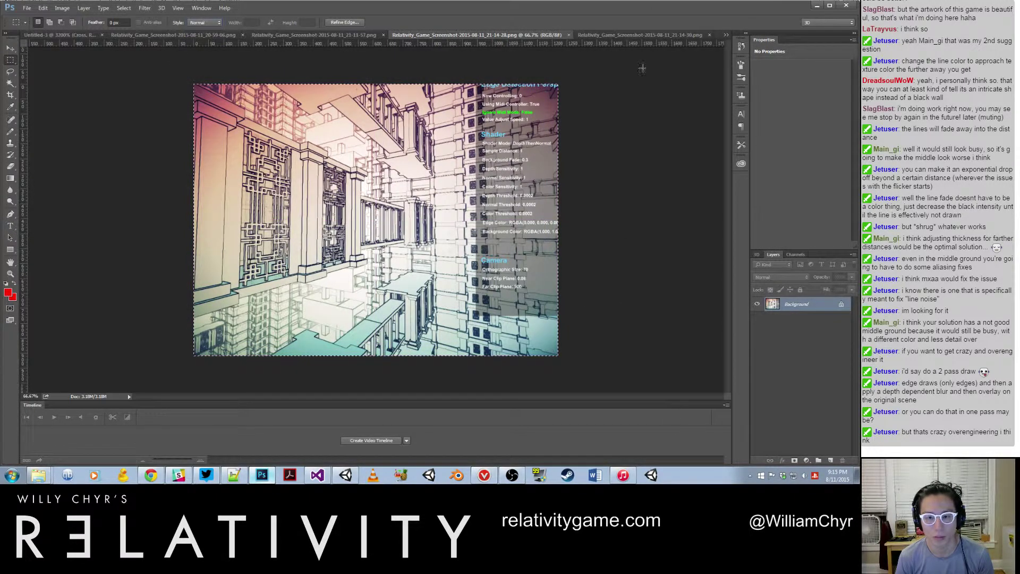
{"action": "left_click", "coordinate": [647, 35]}
{"action": "key", "text": "ctrl+v"}
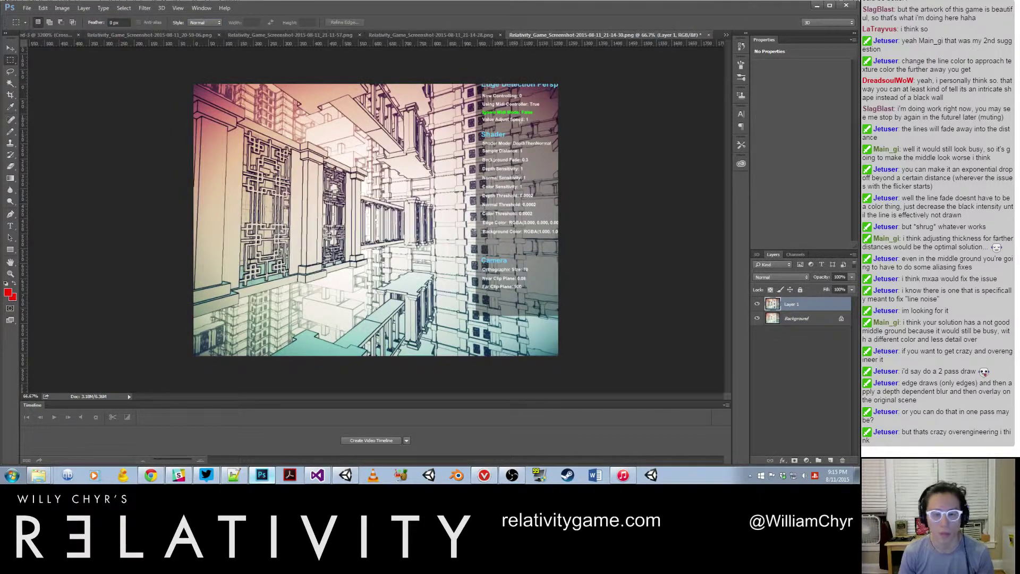
{"action": "key", "text": "v"}
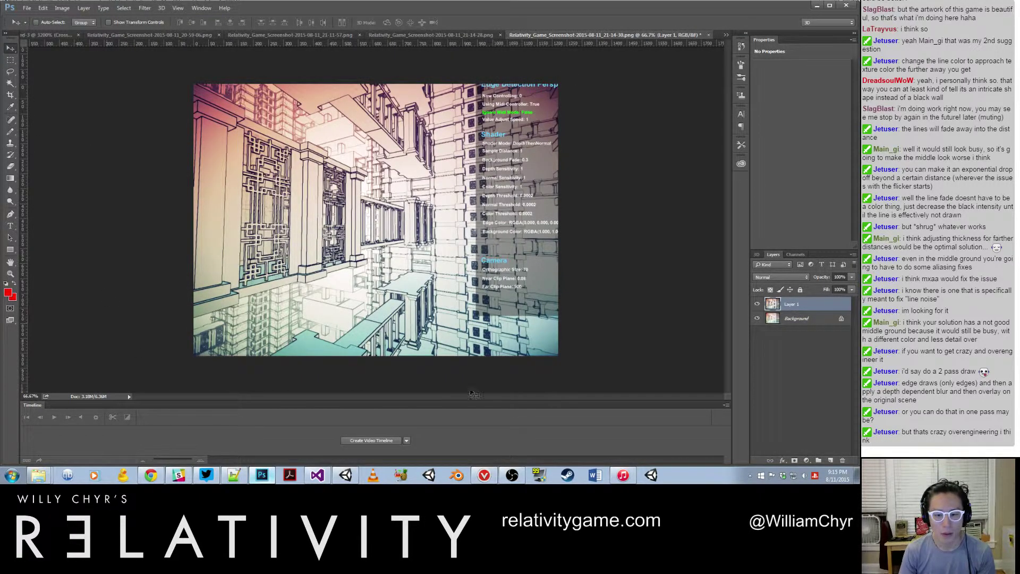
{"action": "left_click", "coordinate": [623, 475]}
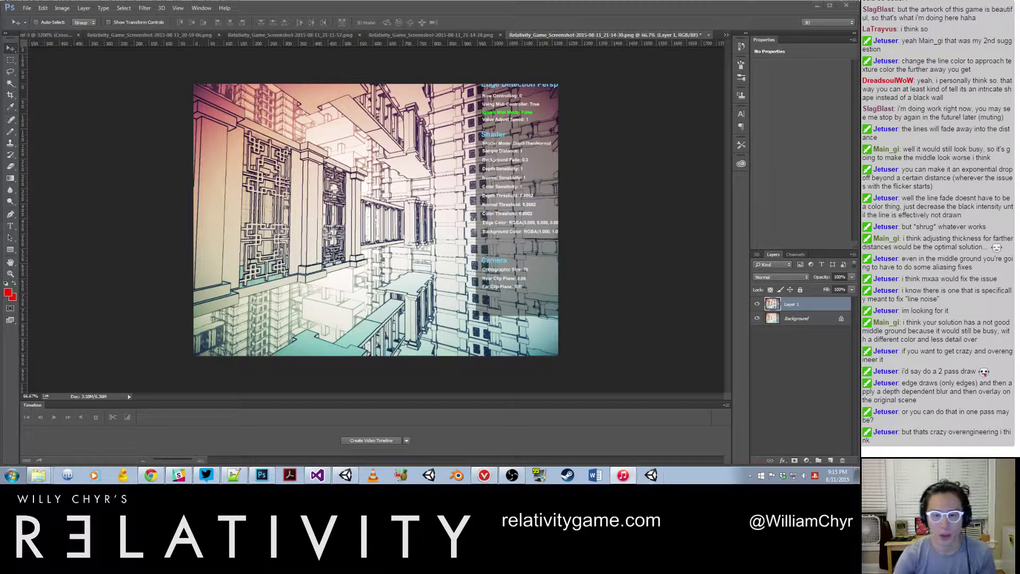
{"action": "left_click", "coordinate": [589, 215]}
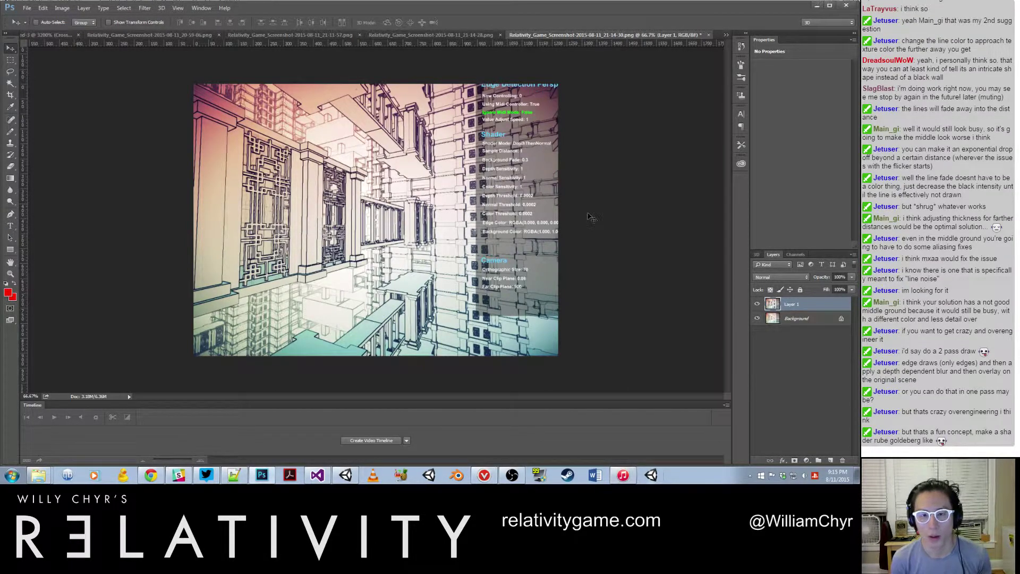
Enlarge the Eraser brush and erase the distant towers and balconies from Layer 1, keeping the dark lines on the near lattice facade
{"action": "left_click", "coordinate": [11, 165]}
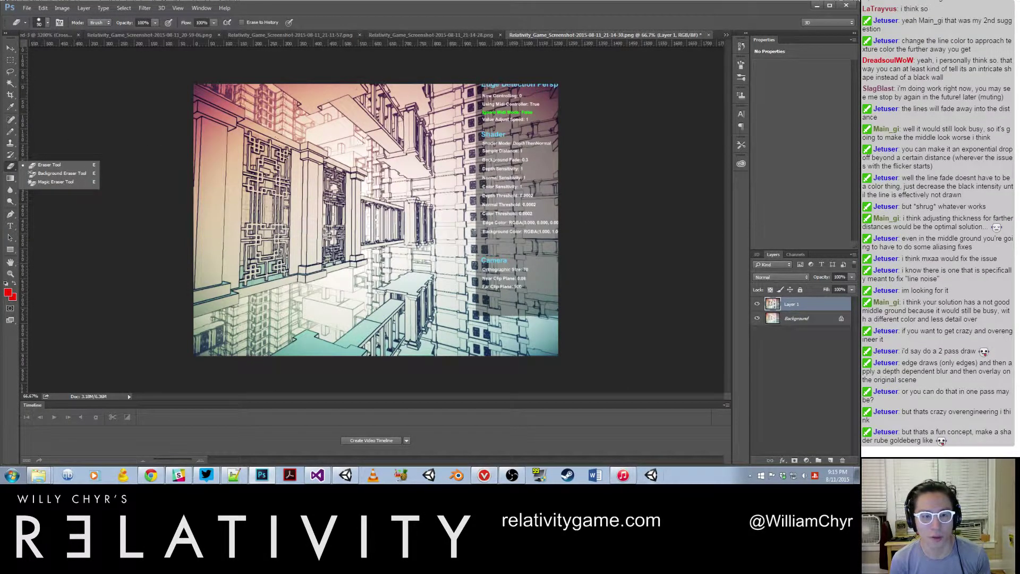
{"action": "key", "text": "bracketright"}
{"action": "key", "text": "bracketright"}
{"action": "key", "text": "bracketright"}
{"action": "key", "text": "bracketright"}
{"action": "key", "text": "bracketright"}
{"action": "key", "text": "bracketright"}
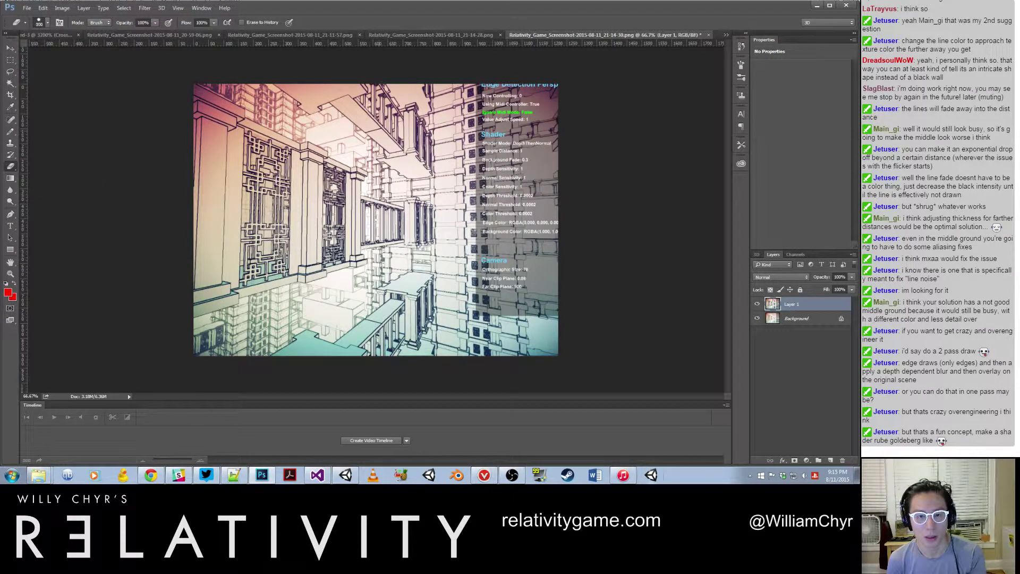
{"action": "mouse_move", "coordinate": [492, 187]}
{"action": "left_mouse_down"}
{"action": "mouse_move", "coordinate": [489, 250]}
{"action": "mouse_move", "coordinate": [481, 213]}
{"action": "left_mouse_up"}
{"action": "mouse_move", "coordinate": [481, 266]}
{"action": "left_mouse_down"}
{"action": "mouse_move", "coordinate": [457, 324]}
{"action": "mouse_move", "coordinate": [398, 340]}
{"action": "mouse_move", "coordinate": [404, 348]}
{"action": "mouse_move", "coordinate": [319, 362]}
{"action": "left_mouse_up"}
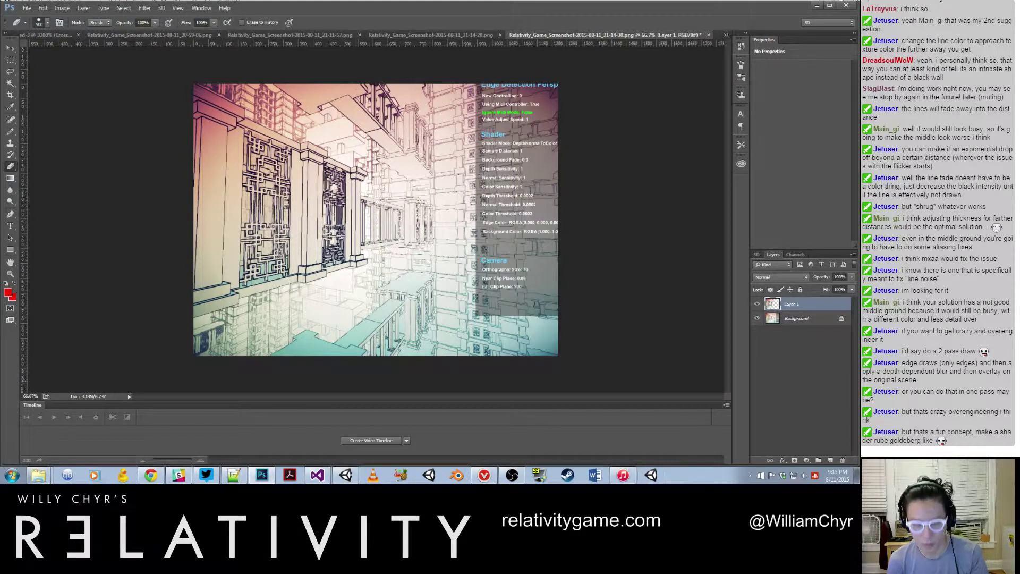
Reduce the Eraser brush to 100 and erase the leftover dark lines below and above the near lattice facade on Layer 1
{"action": "key", "text": "bracketleft"}
{"action": "key", "text": "bracketleft"}
{"action": "key", "text": "bracketleft"}
{"action": "key", "text": "bracketleft"}
{"action": "key", "text": "bracketleft"}
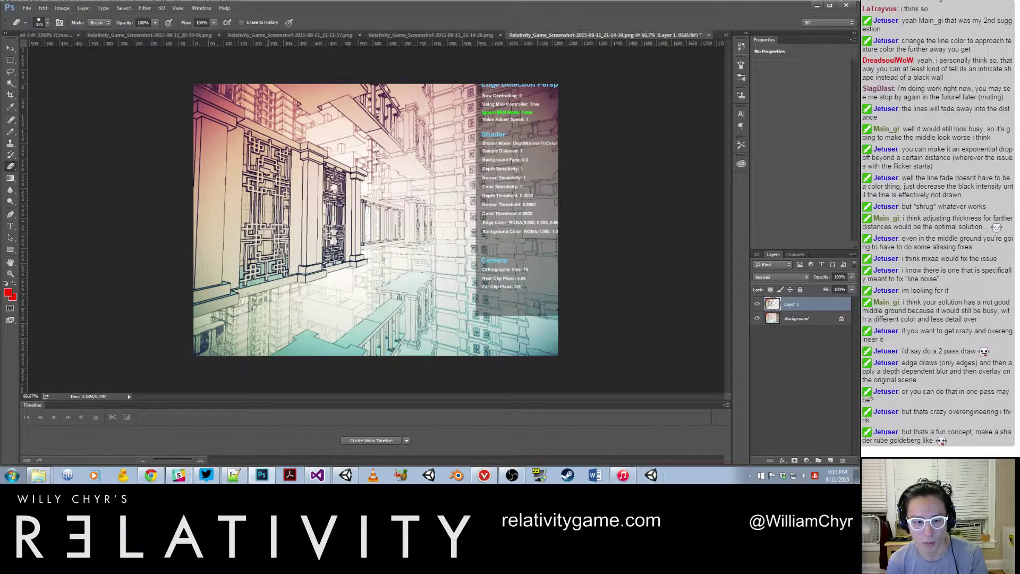
{"action": "left_click_drag", "start_coordinate": [260, 299], "coordinate": [191, 339]}
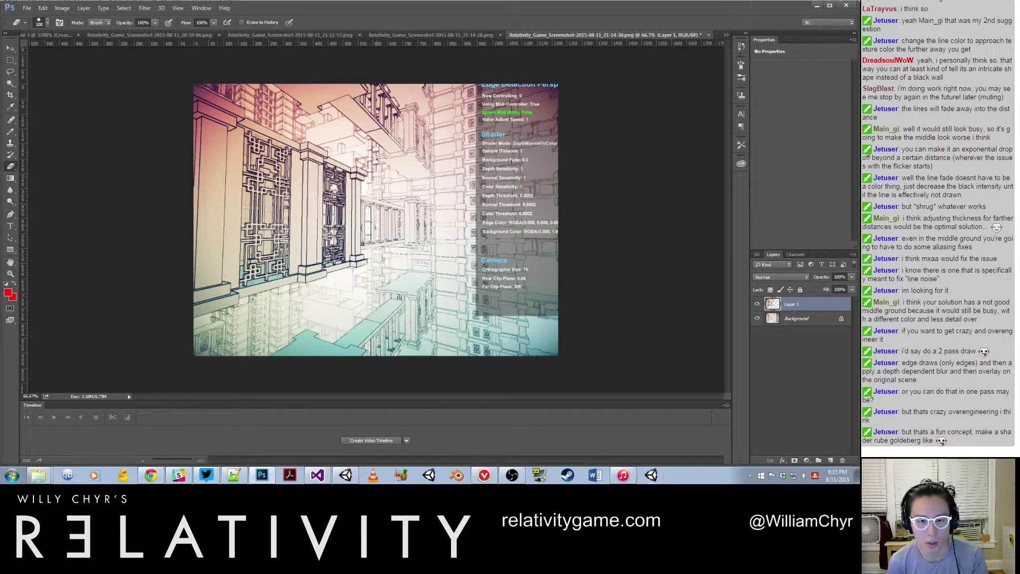
{"action": "mouse_move", "coordinate": [398, 135]}
{"action": "left_mouse_down"}
{"action": "mouse_move", "coordinate": [362, 114]}
{"action": "mouse_move", "coordinate": [407, 109]}
{"action": "mouse_move", "coordinate": [375, 87]}
{"action": "mouse_move", "coordinate": [358, 97]}
{"action": "mouse_move", "coordinate": [270, 73]}
{"action": "mouse_move", "coordinate": [229, 93]}
{"action": "mouse_move", "coordinate": [307, 98]}
{"action": "mouse_move", "coordinate": [296, 113]}
{"action": "left_mouse_up"}
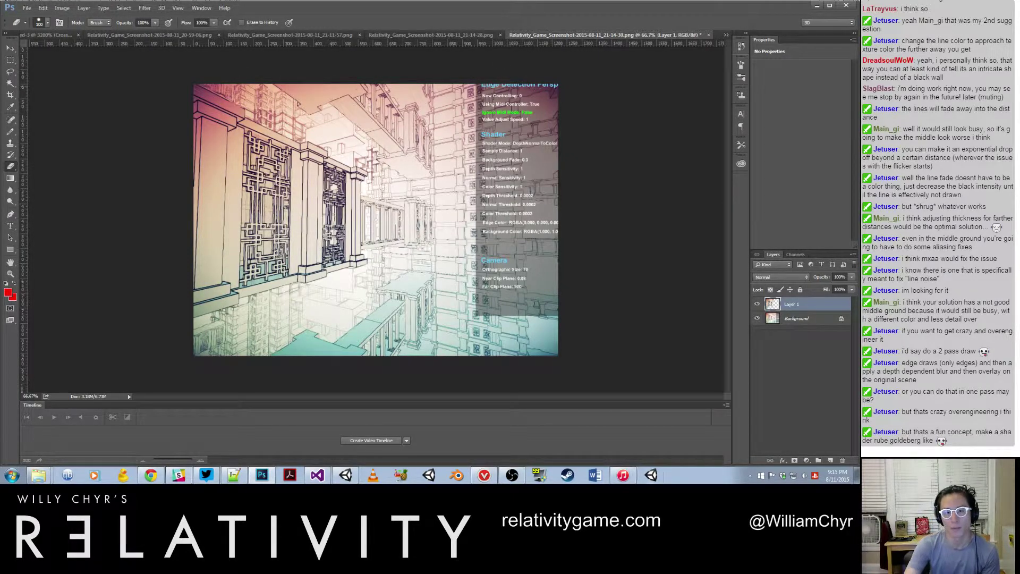
{"action": "left_click", "coordinate": [758, 304]}
{"action": "left_click", "coordinate": [758, 304]}
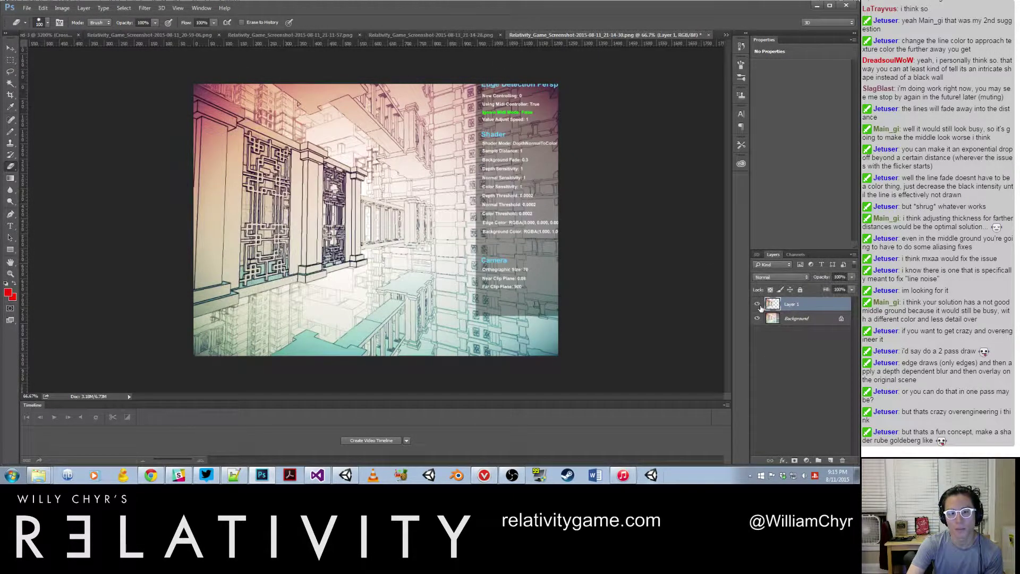
{"action": "left_click", "coordinate": [758, 304]}
{"action": "left_click", "coordinate": [758, 304]}
{"action": "mouse_move", "coordinate": [303, 99]}
{"action": "left_mouse_down"}
{"action": "mouse_move", "coordinate": [295, 124]}
{"action": "mouse_move", "coordinate": [380, 163]}
{"action": "mouse_move", "coordinate": [367, 155]}
{"action": "left_mouse_up"}
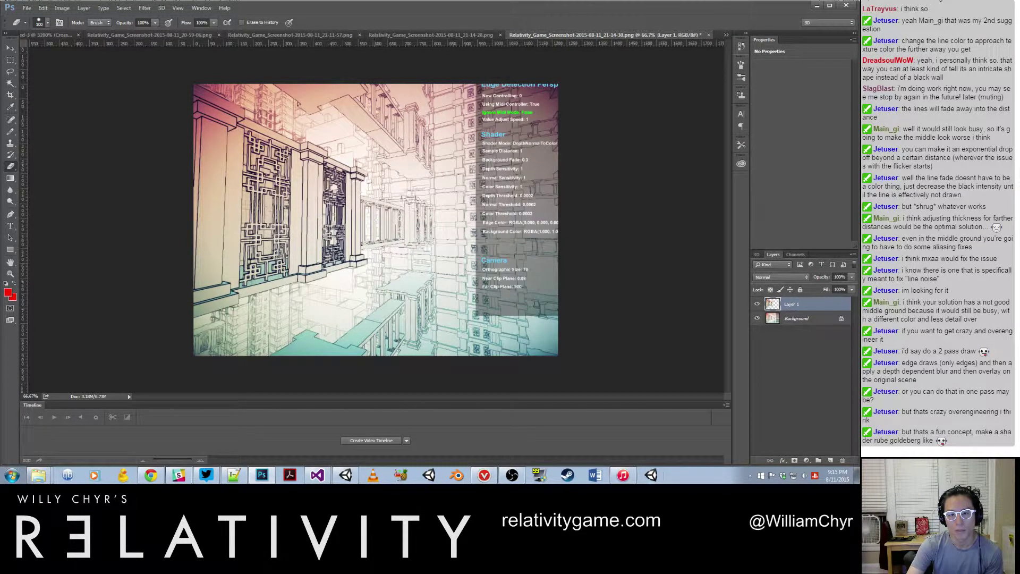
Compare the mockup with and without Layer 1 by repeatedly toggling its visibility, leaving the layer hidden
{"action": "left_click", "coordinate": [757, 305]}
{"action": "left_click", "coordinate": [757, 304]}
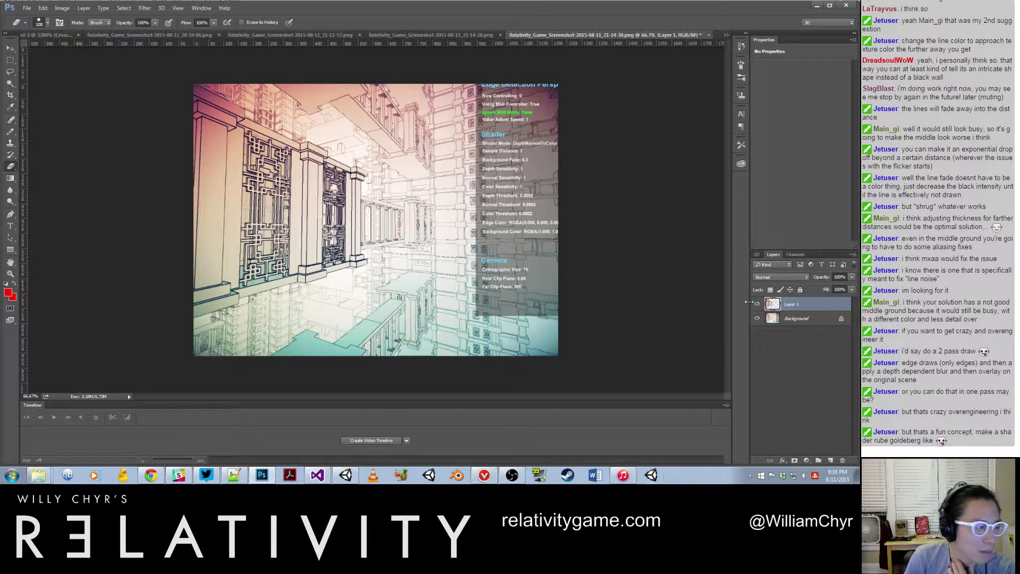
{"action": "left_click", "coordinate": [757, 306]}
{"action": "left_click", "coordinate": [757, 306]}
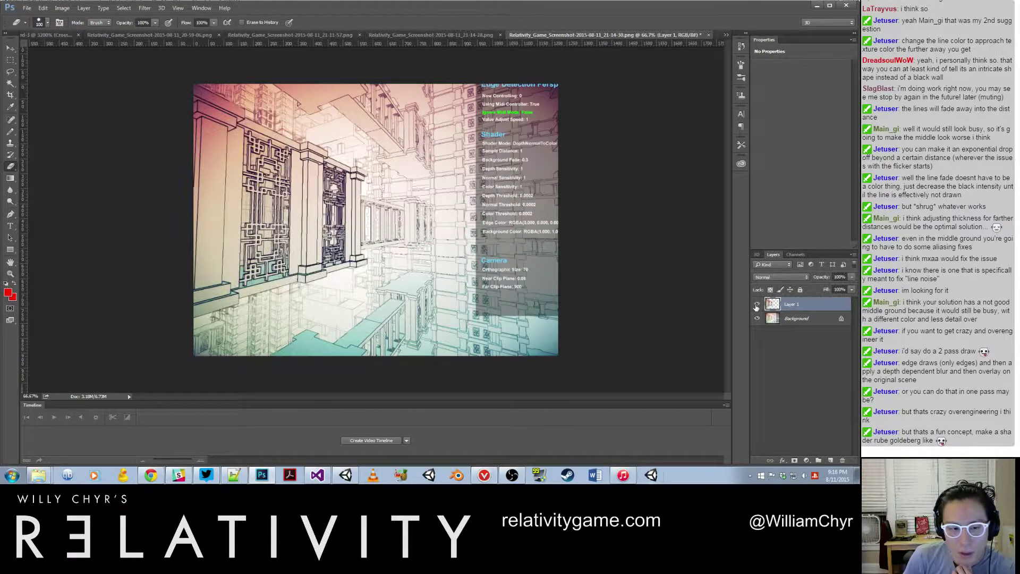
{"action": "left_click", "coordinate": [757, 304]}
{"action": "left_click", "coordinate": [758, 303]}
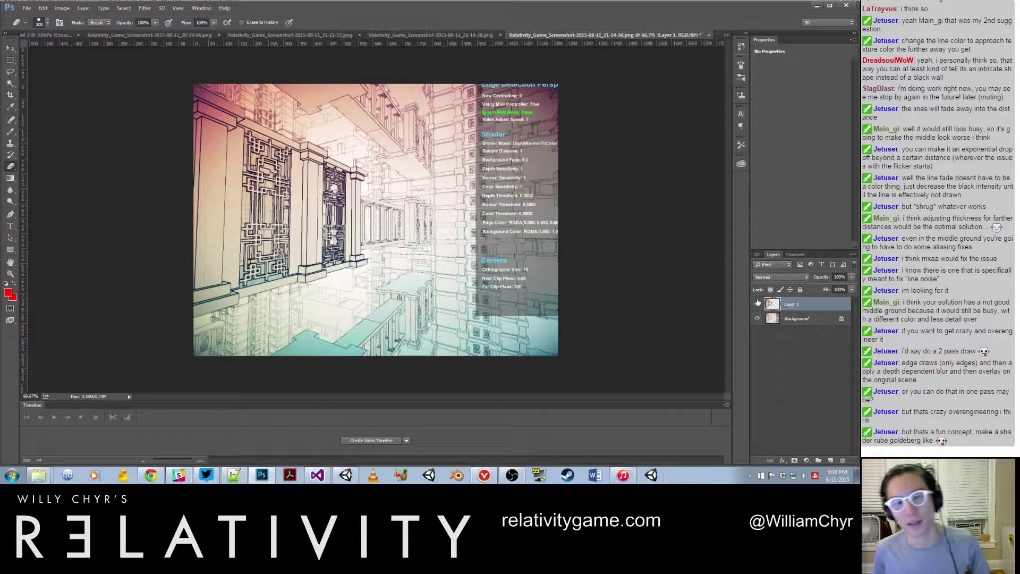
{"action": "left_click", "coordinate": [758, 303]}
{"action": "left_click", "coordinate": [759, 303]}
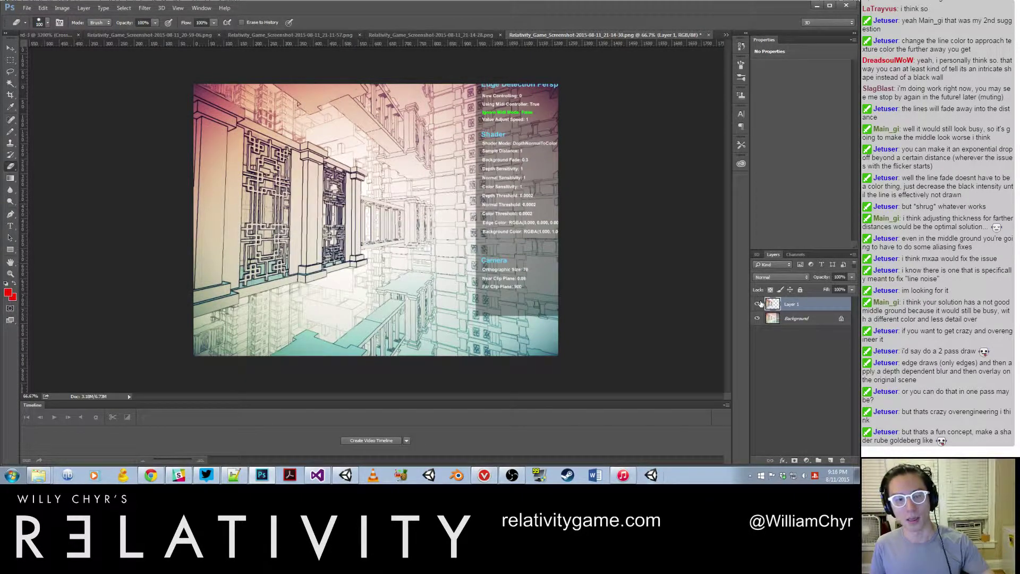
{"action": "left_click", "coordinate": [759, 303]}
{"action": "left_click", "coordinate": [759, 304]}
{"action": "left_click", "coordinate": [759, 303]}
{"action": "left_click", "coordinate": [759, 304]}
{"action": "left_click", "coordinate": [757, 306]}
{"action": "left_click", "coordinate": [758, 307]}
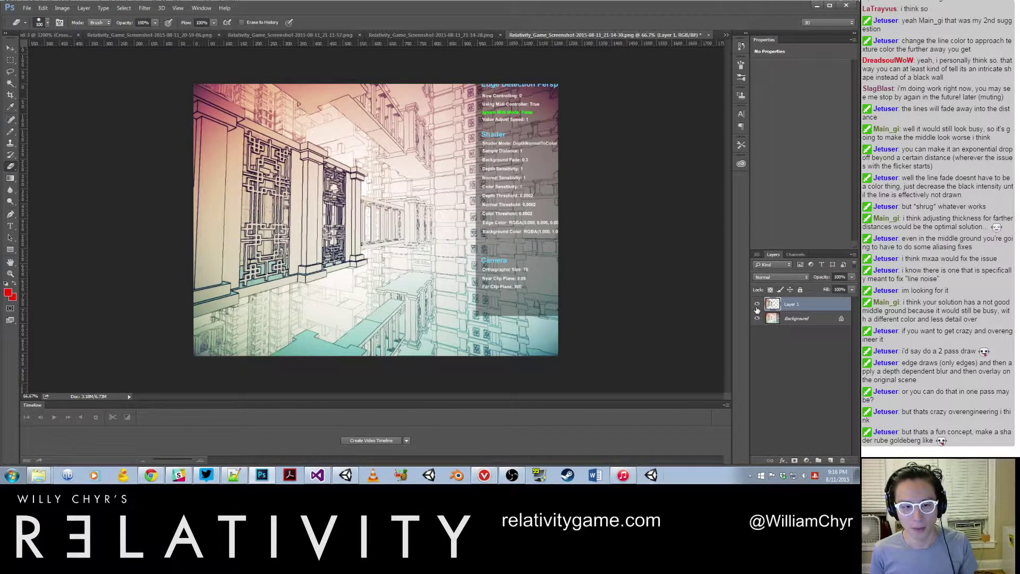
{"action": "left_click", "coordinate": [758, 307]}
{"action": "left_click", "coordinate": [757, 308]}
{"action": "left_click", "coordinate": [758, 309]}
{"action": "left_click", "coordinate": [757, 309]}
{"action": "left_click", "coordinate": [757, 308]}
{"action": "left_click", "coordinate": [757, 308]}
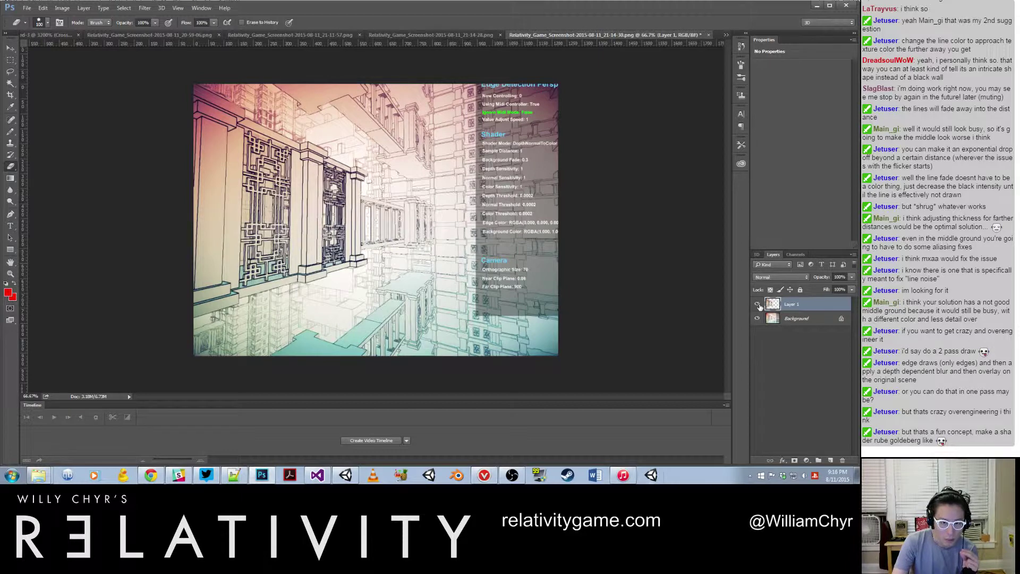
{"action": "left_click", "coordinate": [758, 304]}
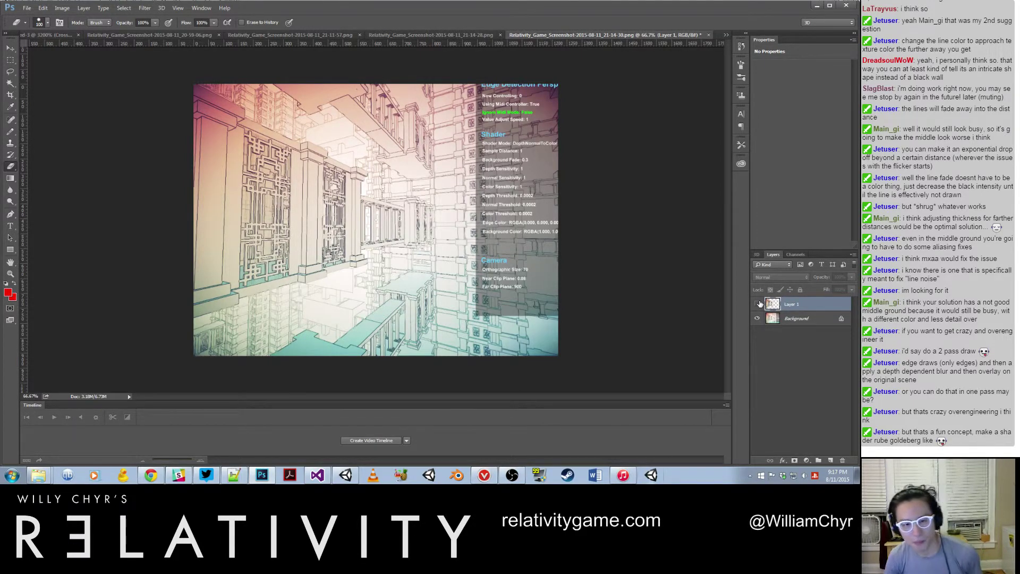
{"action": "left_click", "coordinate": [760, 304]}
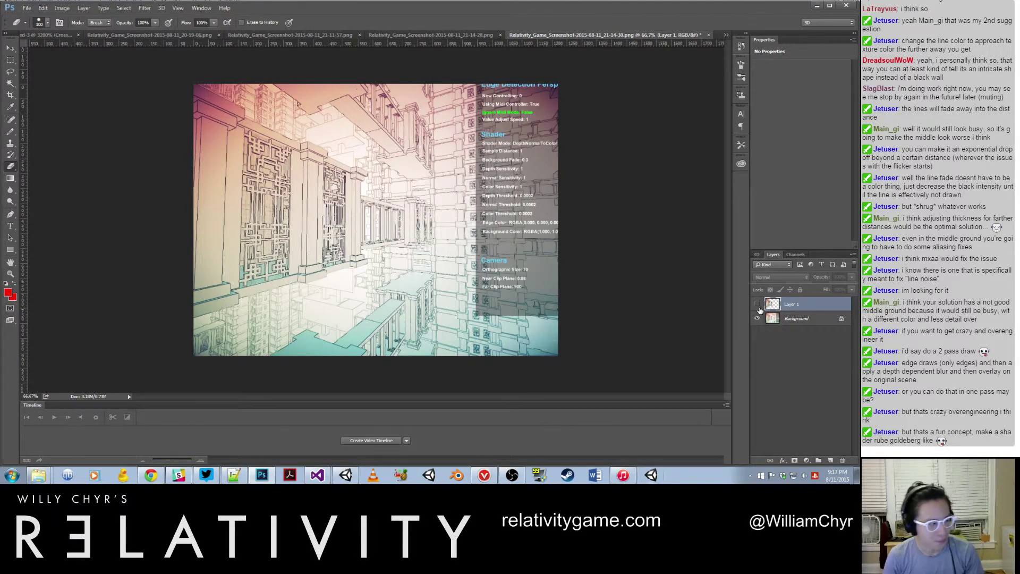
Switch to Unity, show the Scene view with nothing selected, and examine the library tower from the outside and from above
{"action": "left_click", "coordinate": [345, 474]}
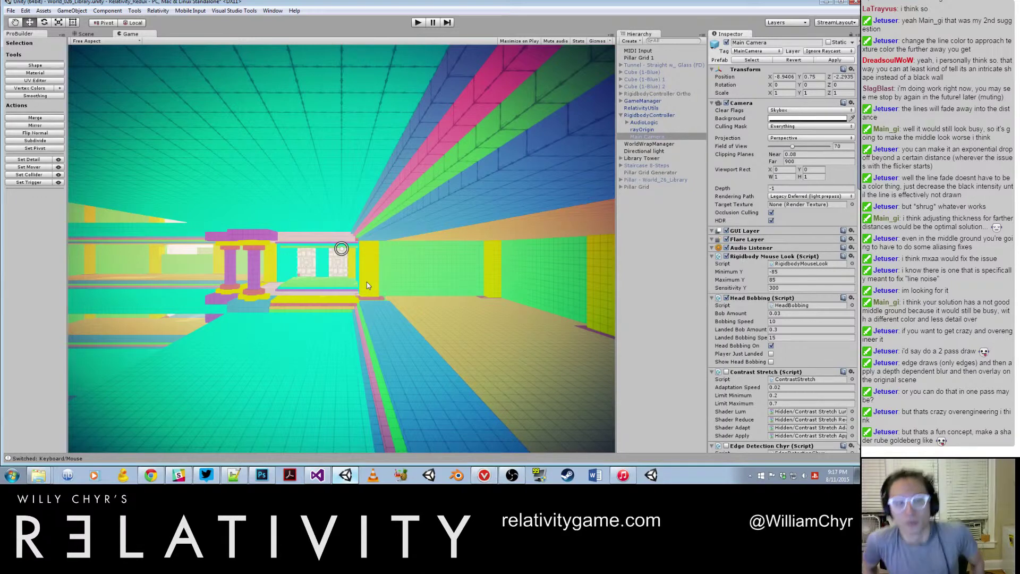
{"action": "left_click", "coordinate": [79, 34]}
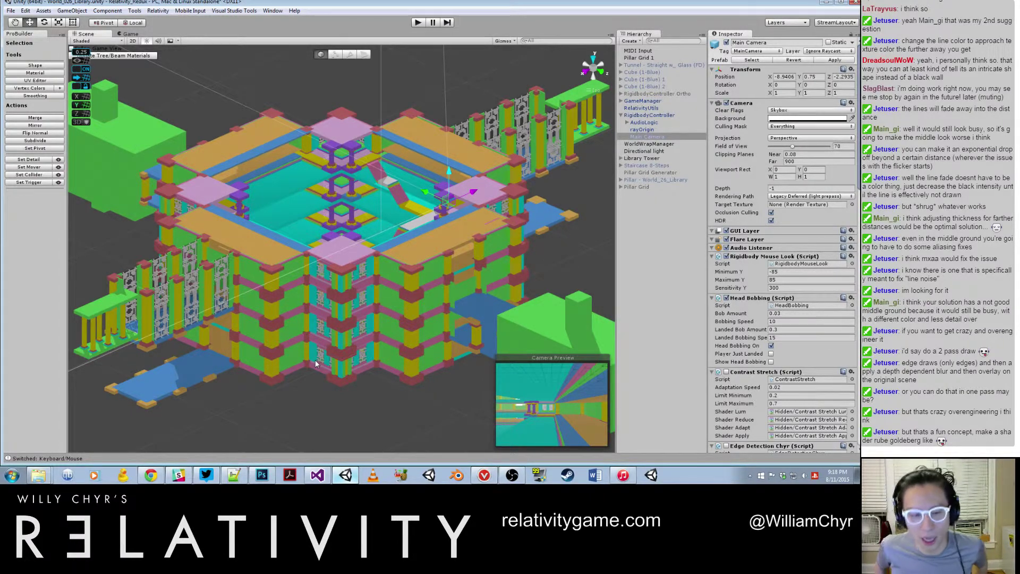
{"action": "left_click", "coordinate": [301, 407]}
{"action": "scroll", "coordinate": [302, 398], "scroll_direction": "down", "scroll_amount": 3}
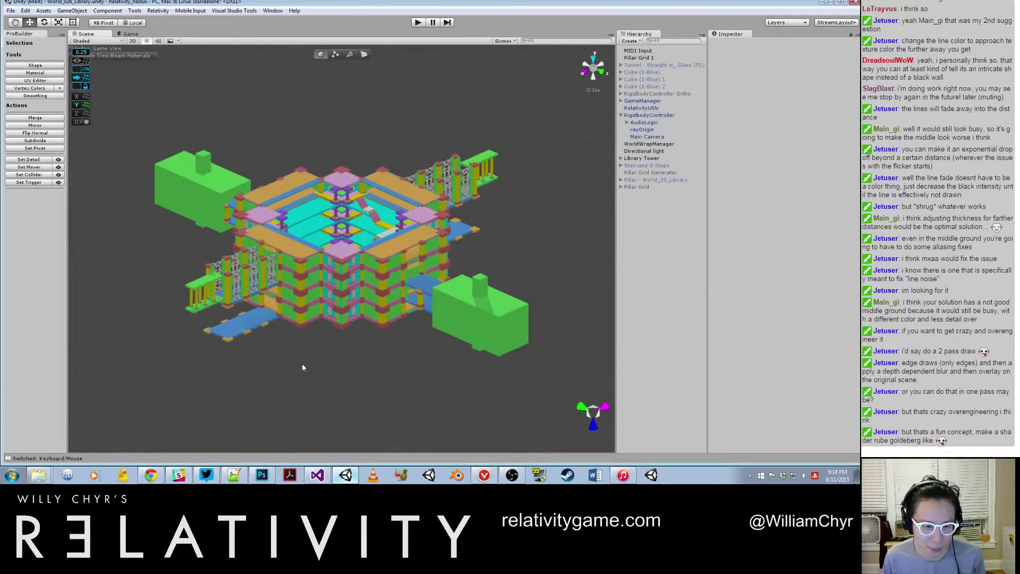
{"action": "scroll", "coordinate": [303, 334], "scroll_direction": "up", "scroll_amount": 5}
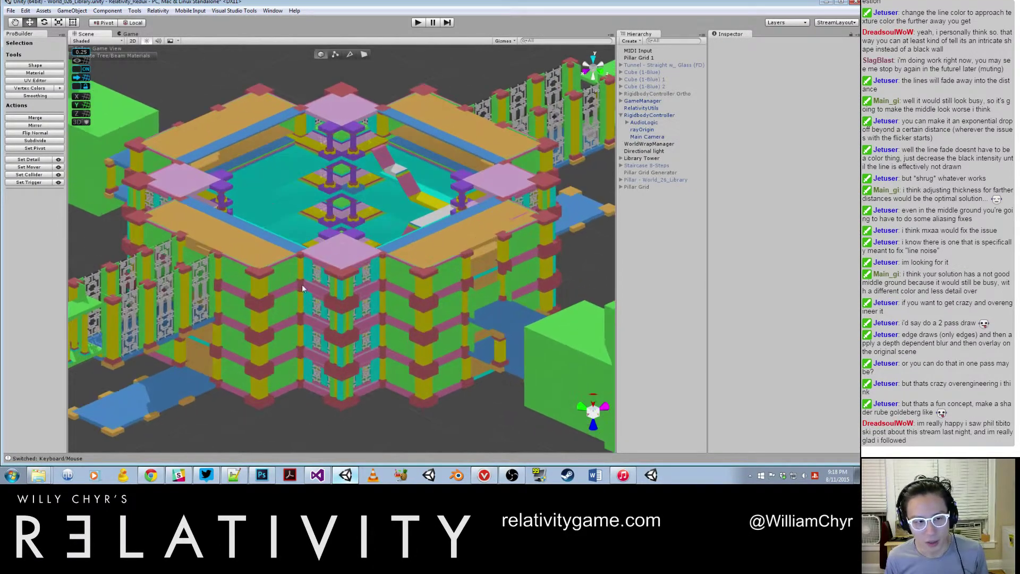
{"action": "left_click_drag", "start_coordinate": [291, 285], "coordinate": [314, 298], "text": "alt"}
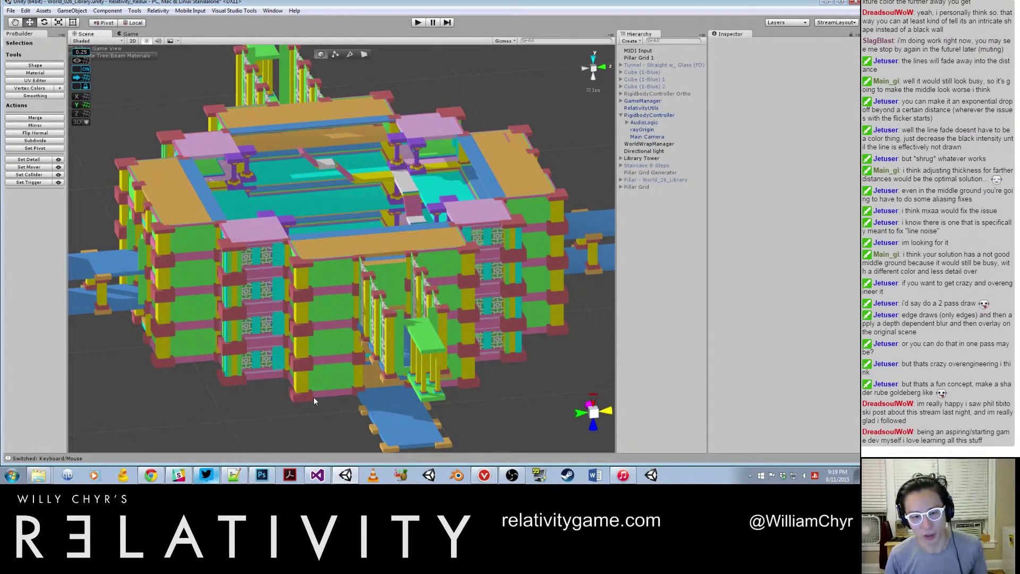
{"action": "scroll", "coordinate": [319, 378], "scroll_direction": "down", "scroll_amount": 5}
{"action": "left_click_drag", "start_coordinate": [319, 379], "coordinate": [218, 220], "text": "alt"}
{"action": "scroll", "coordinate": [349, 235], "scroll_direction": "up", "scroll_amount": 5}
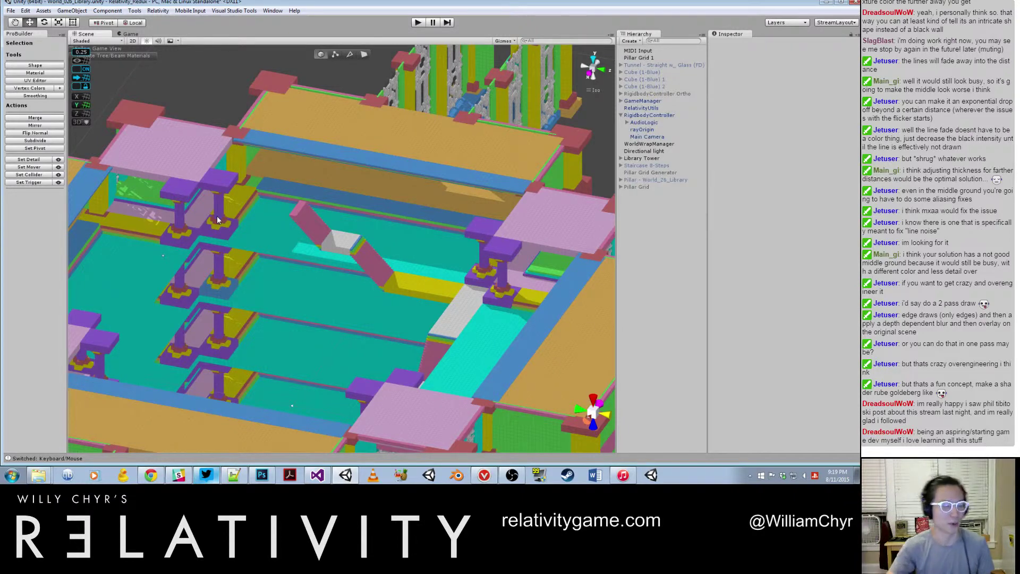
{"action": "scroll", "coordinate": [390, 180], "scroll_direction": "down", "scroll_amount": 2}
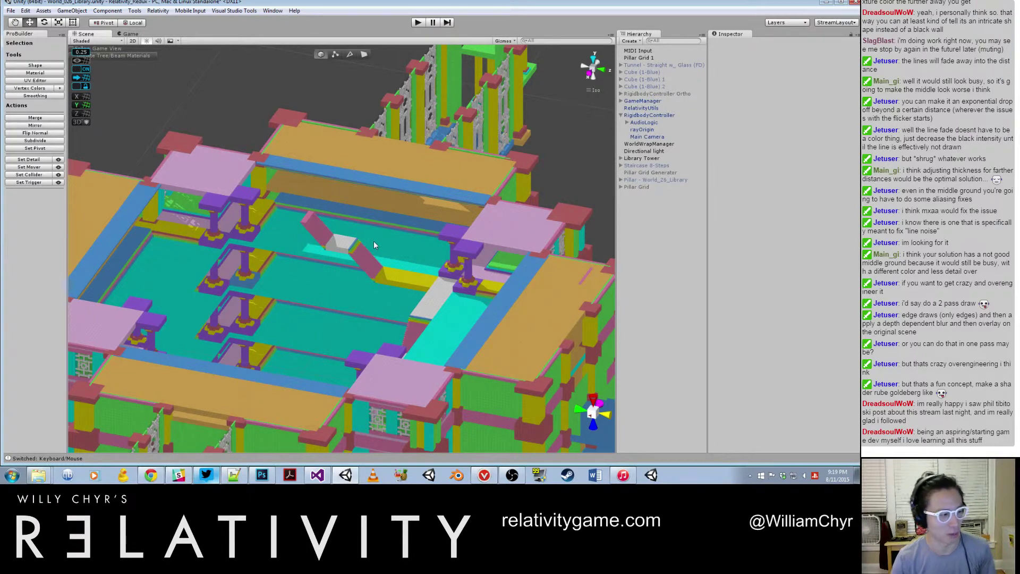
{"action": "scroll", "coordinate": [375, 242], "scroll_direction": "down", "scroll_amount": 6}
{"action": "middle_click_drag", "start_coordinate": [286, 239], "coordinate": [295, 241]}
{"action": "scroll", "coordinate": [295, 241], "scroll_direction": "up", "scroll_amount": 8}
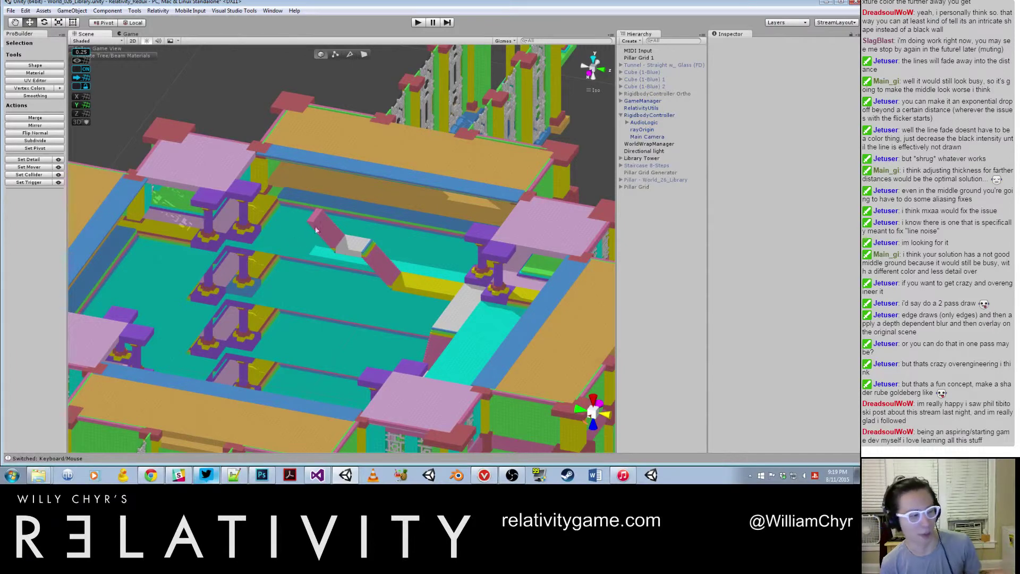
{"action": "scroll", "coordinate": [367, 203], "scroll_direction": "down", "scroll_amount": 2}
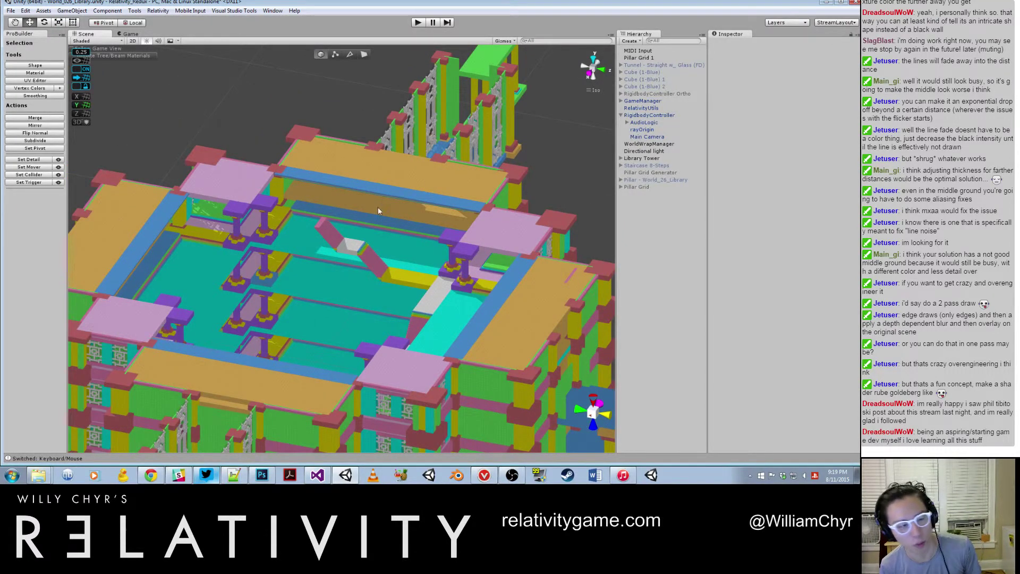
Look at the EdgeDetectionLaskey.shader sampling code in Visual Studio and return to the Photoshop mockup
{"action": "left_click", "coordinate": [329, 479]}
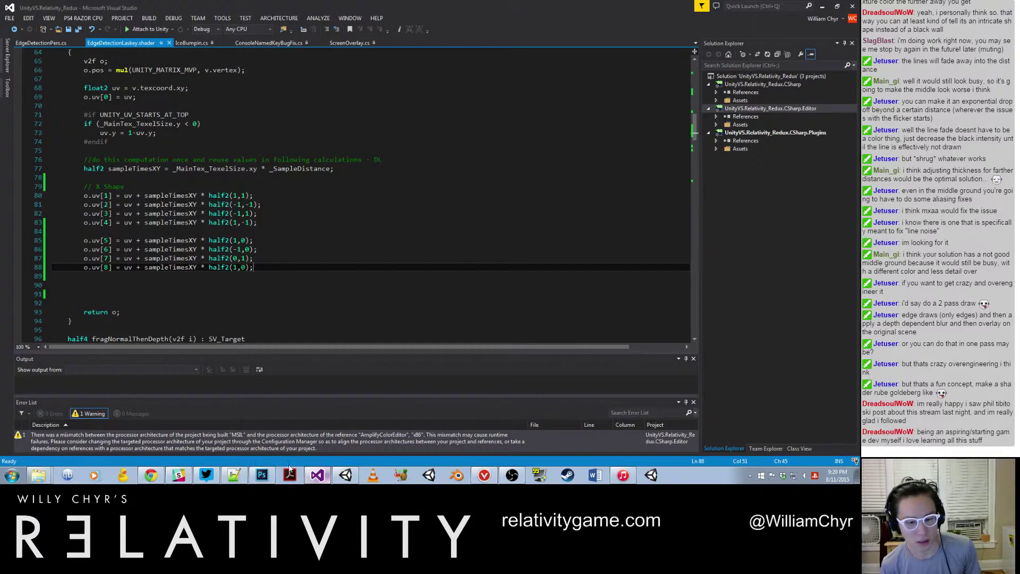
{"action": "left_click", "coordinate": [207, 475]}
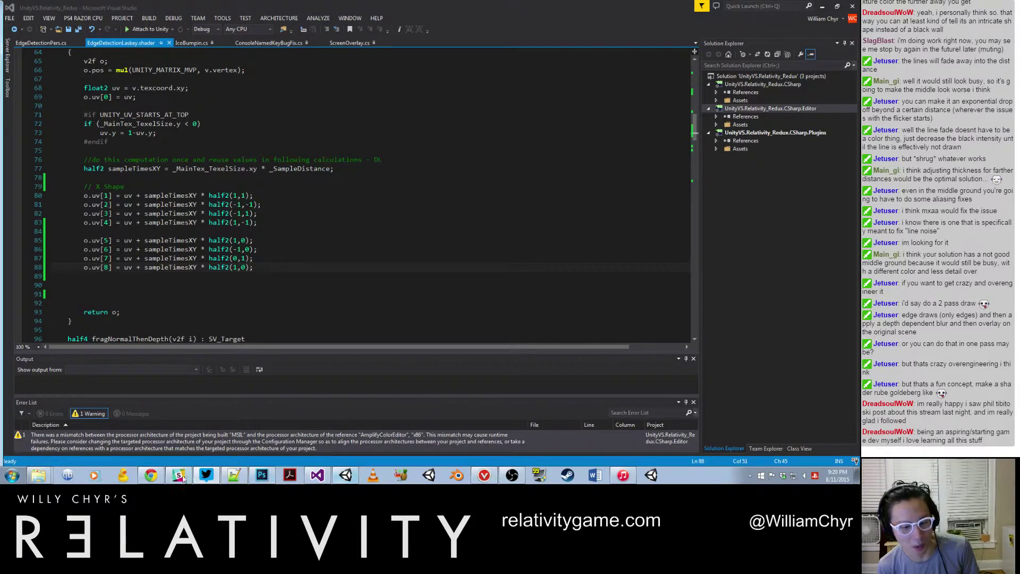
{"action": "left_click", "coordinate": [151, 475]}
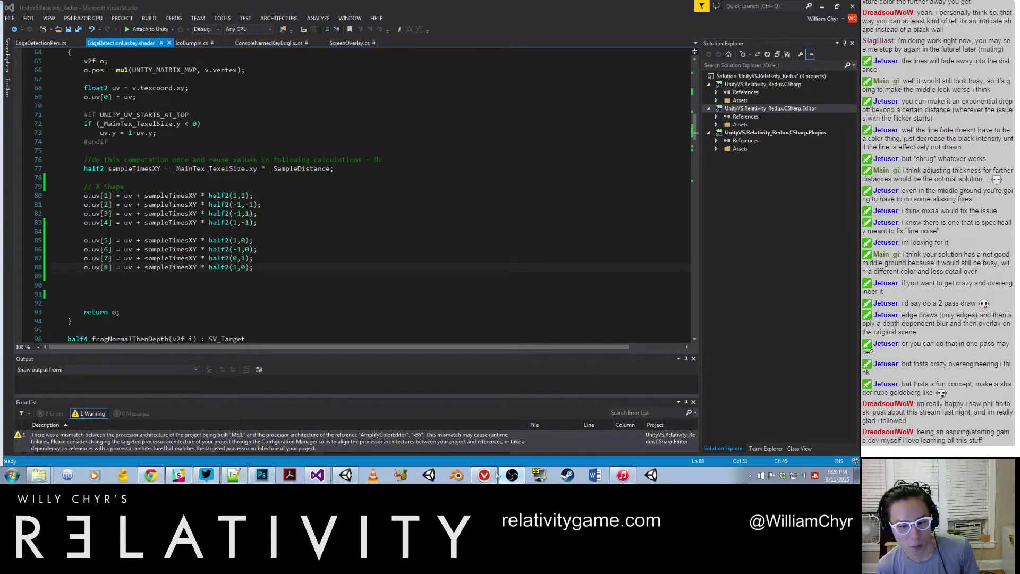
{"action": "left_click", "coordinate": [346, 475]}
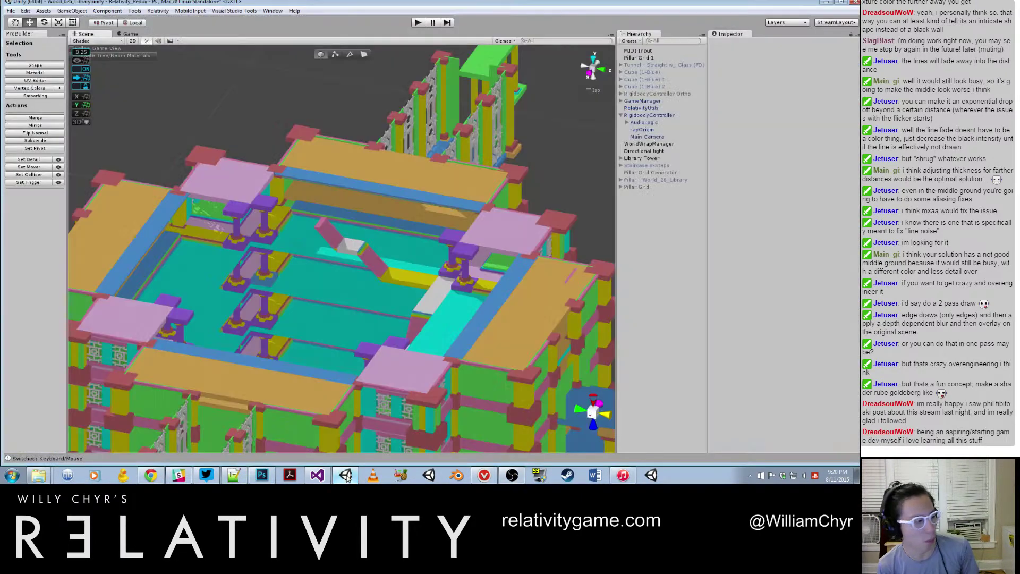
{"action": "left_click", "coordinate": [318, 475]}
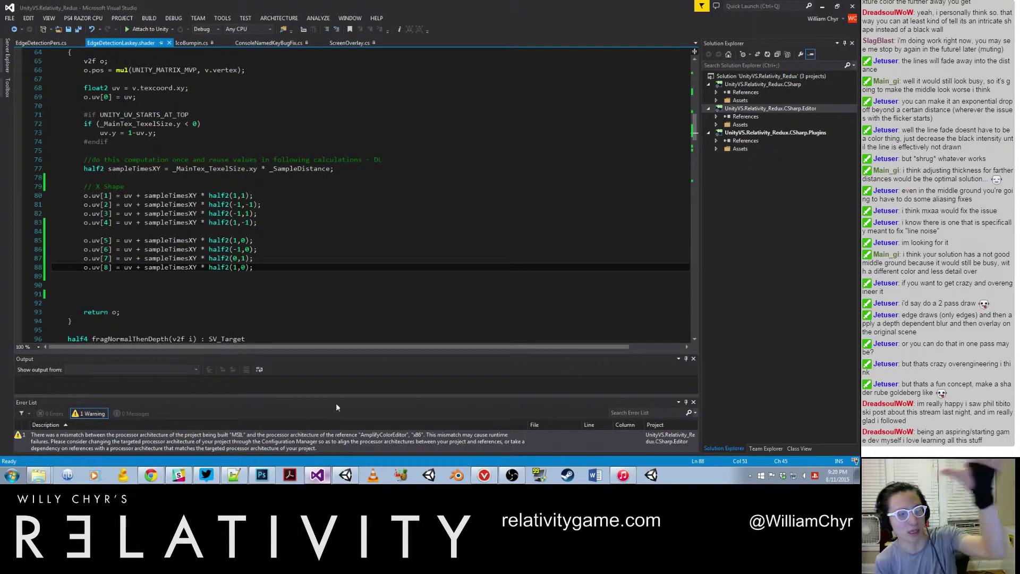
{"action": "left_click", "coordinate": [266, 474]}
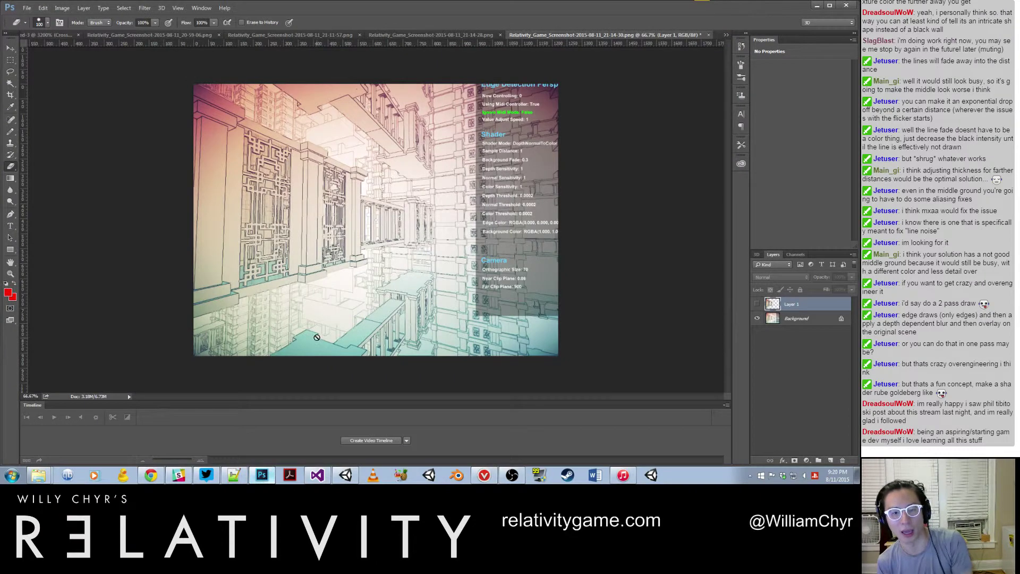
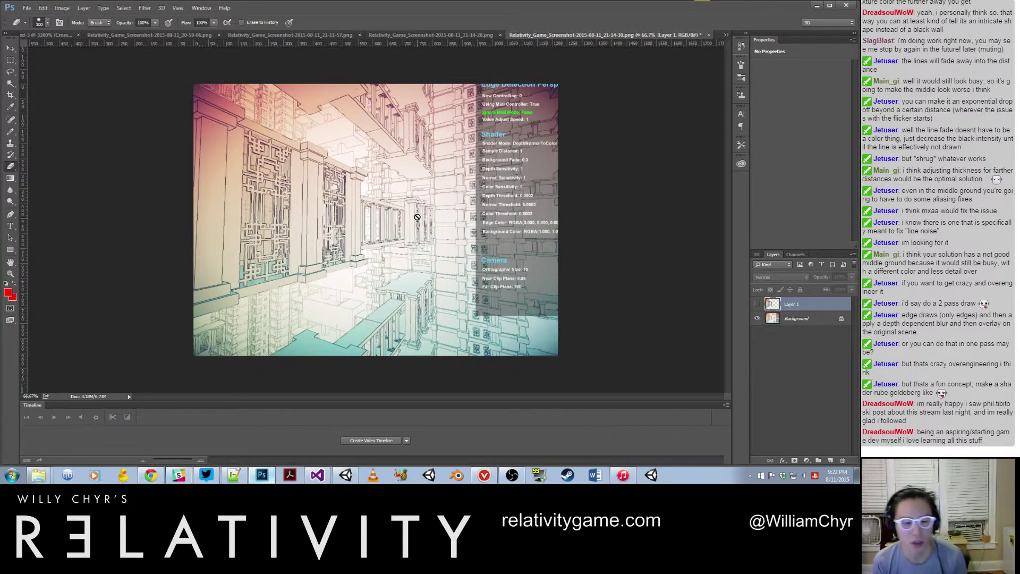
{"action": "left_click", "coordinate": [206, 476]}
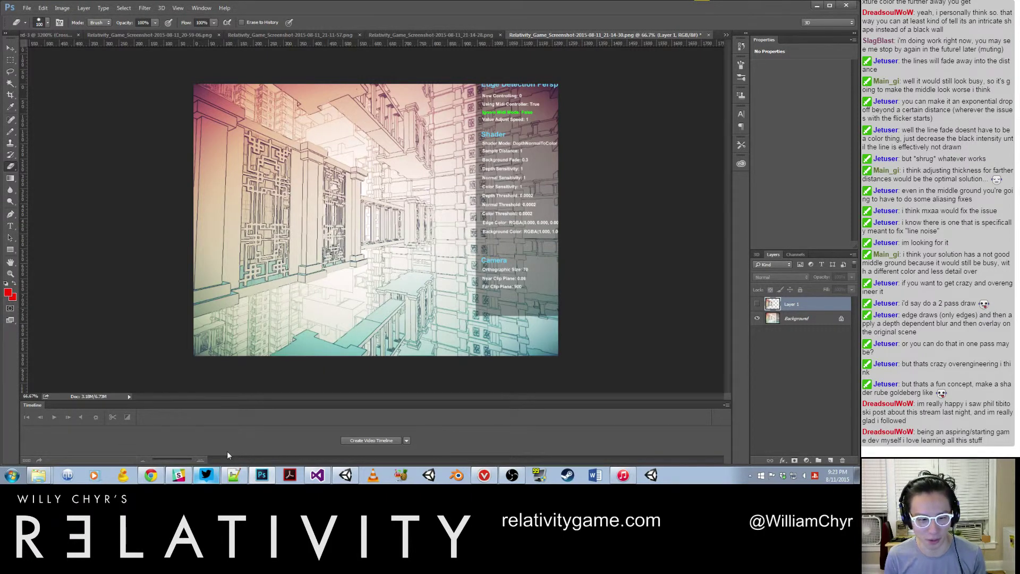
Switch to Unity and open the GameFeelRedux scene, cancelling the scene merge and saving the changes to World_026_Library
{"action": "left_click", "coordinate": [345, 475]}
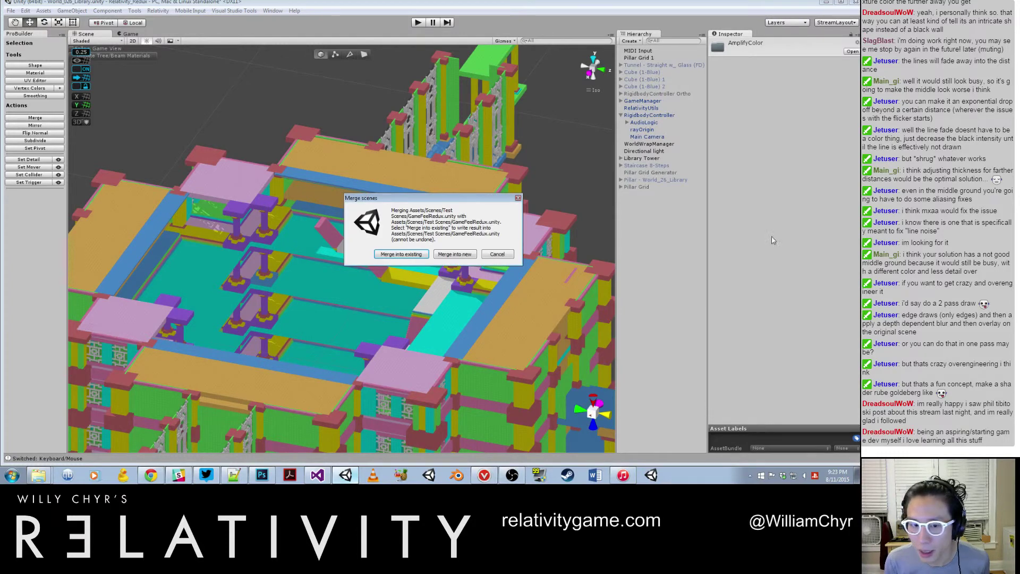
{"action": "left_click", "coordinate": [490, 256]}
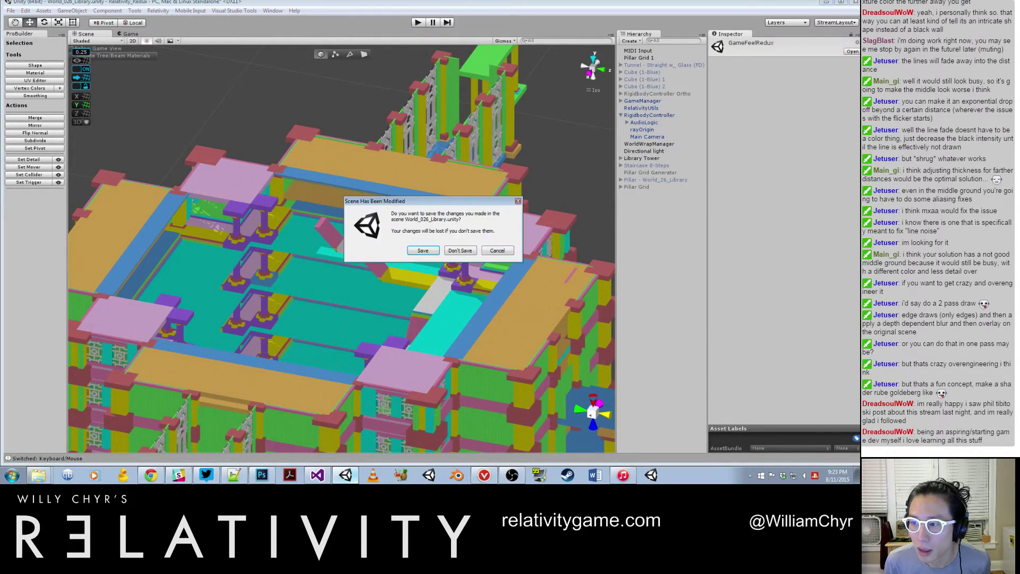
{"action": "left_click", "coordinate": [428, 252]}
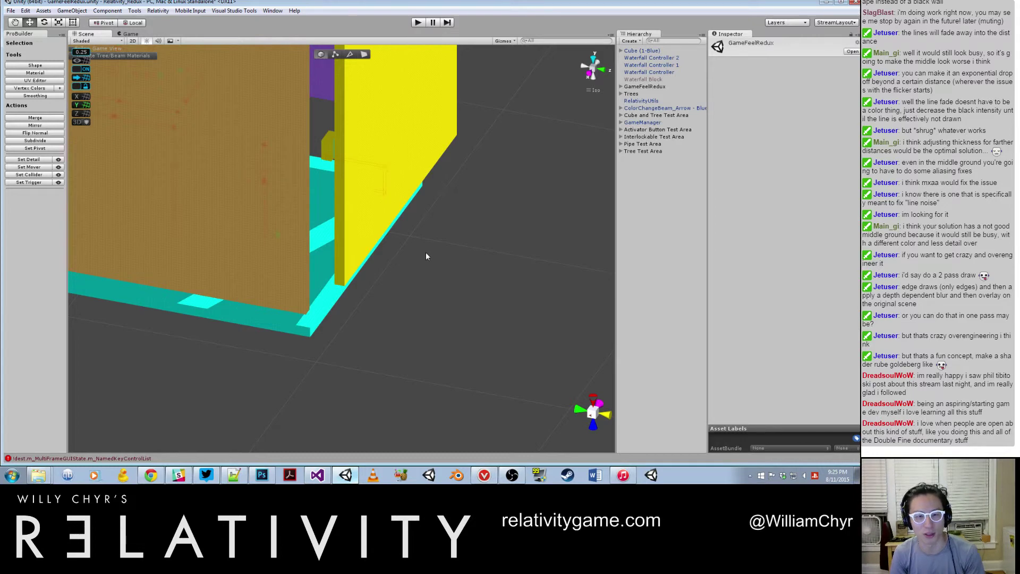
Examine the layout of the test area platforms in the GameFeelRedux scene with nothing selected
{"action": "scroll", "coordinate": [425, 256], "scroll_direction": "down", "scroll_amount": 15}
{"action": "left_click_drag", "start_coordinate": [309, 282], "coordinate": [71, 251], "text": "alt"}
{"action": "middle_click_drag", "start_coordinate": [70, 251], "coordinate": [81, 243]}
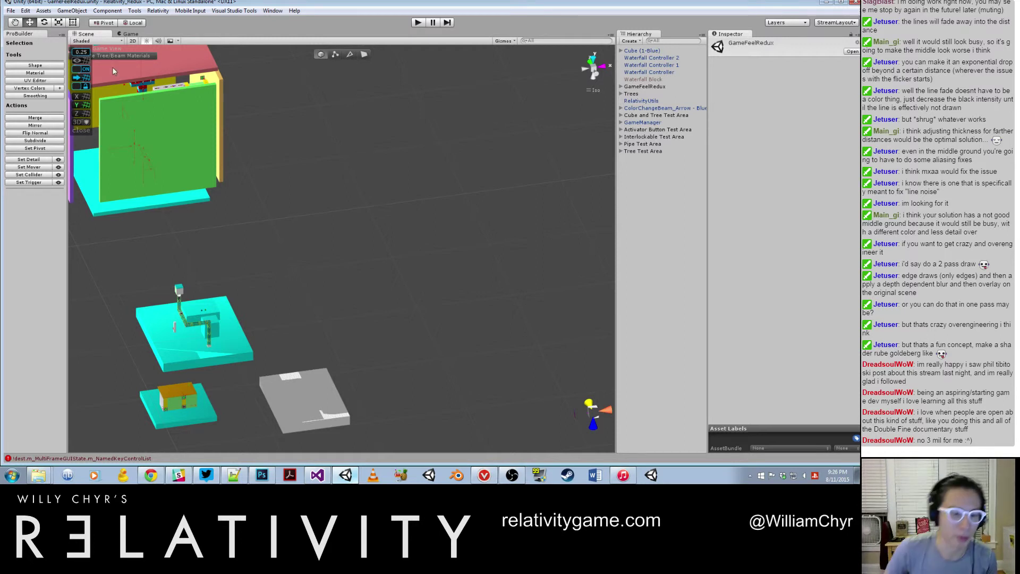
{"action": "left_click", "coordinate": [332, 140]}
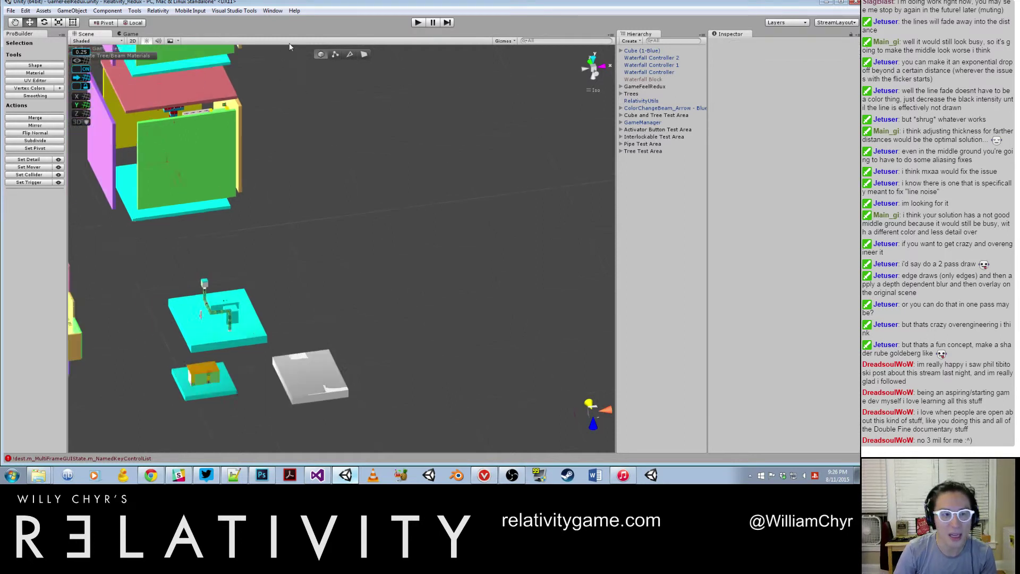
Play-test the GameFeelRedux scene, examine the edge lines on near and distant structures, and end play mode
{"action": "left_click", "coordinate": [422, 24]}
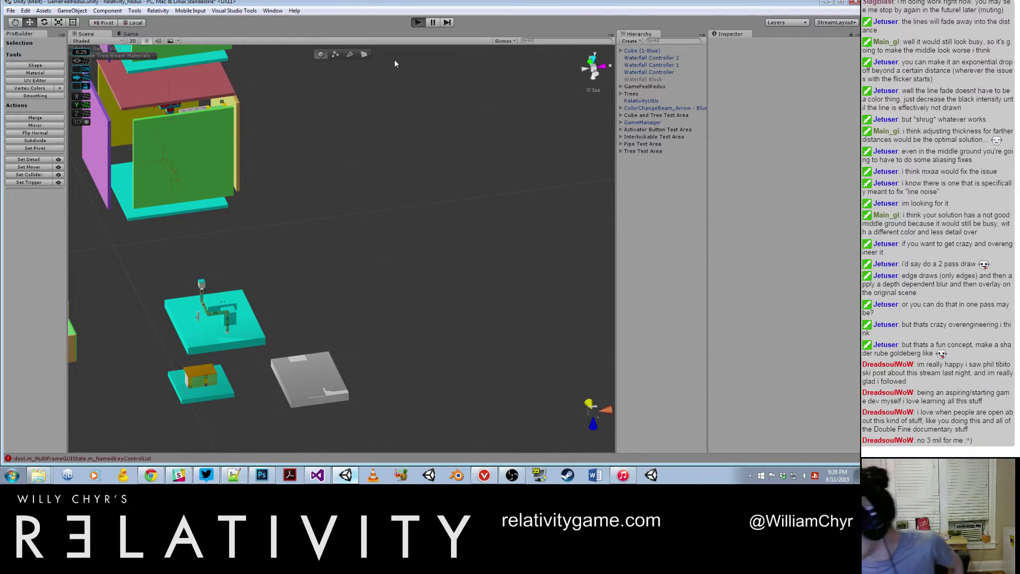
{"action": "key", "text": "ctrl+p"}
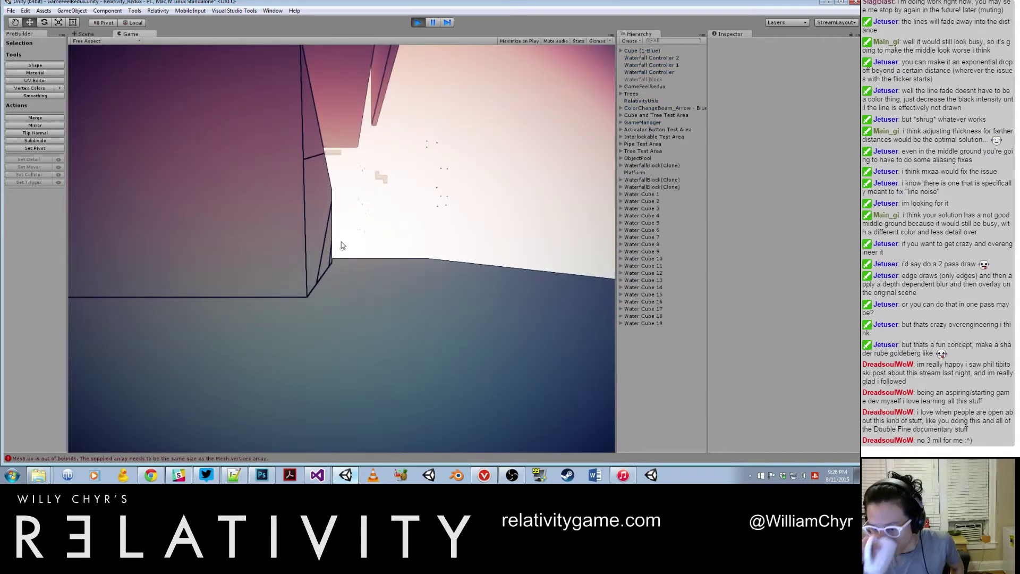
{"action": "left_click", "coordinate": [341, 242]}
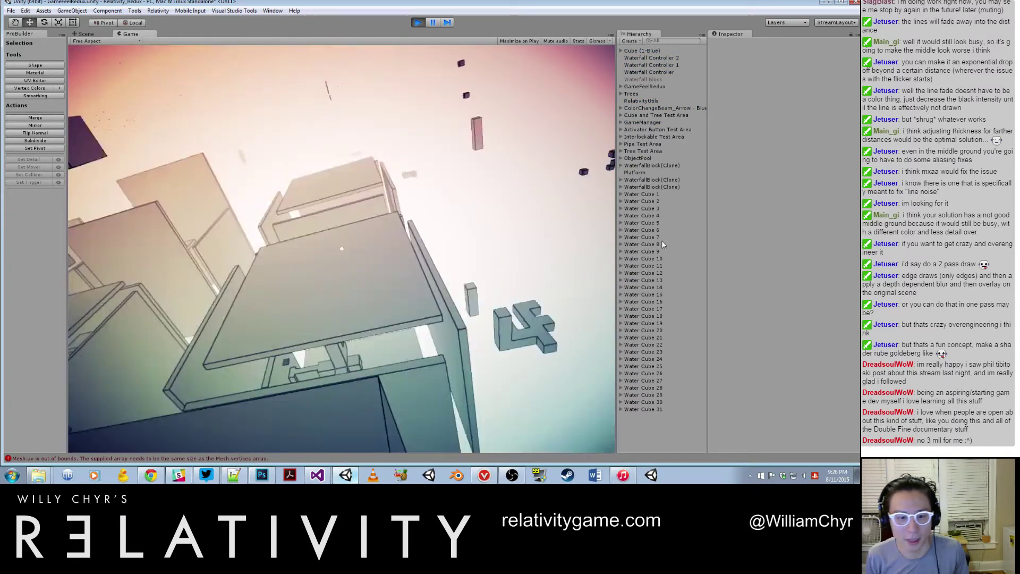
{"action": "key", "text": "Escape"}
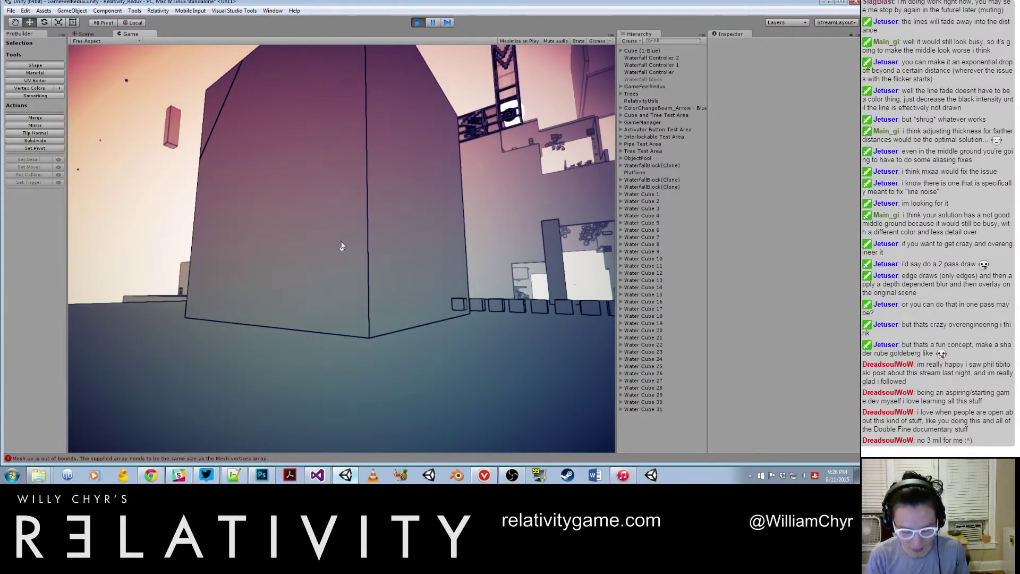
{"action": "key", "text": "ctrl+p"}
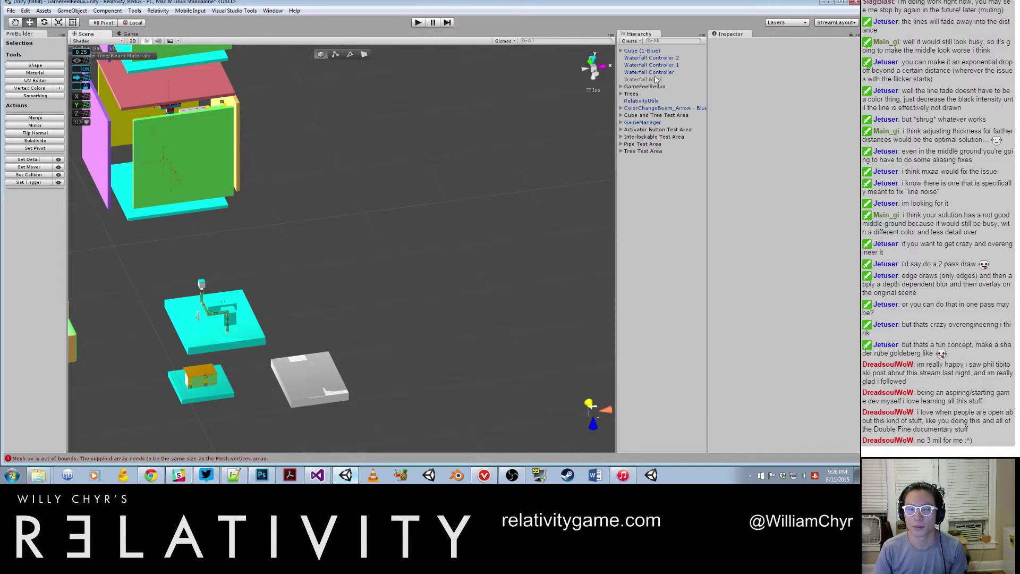
Search the hierarchy for "rigidb", select RigidbodyController, clear the search and look through the object's components
{"action": "left_click", "coordinate": [659, 42]}
{"action": "type", "text": "rigidb"}
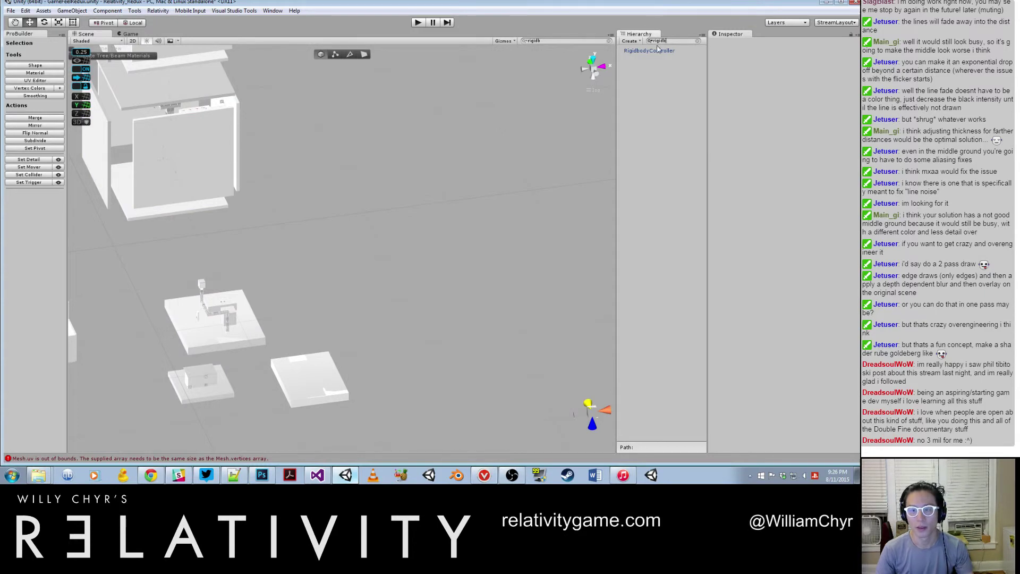
{"action": "left_click", "coordinate": [650, 50]}
{"action": "left_click", "coordinate": [698, 41]}
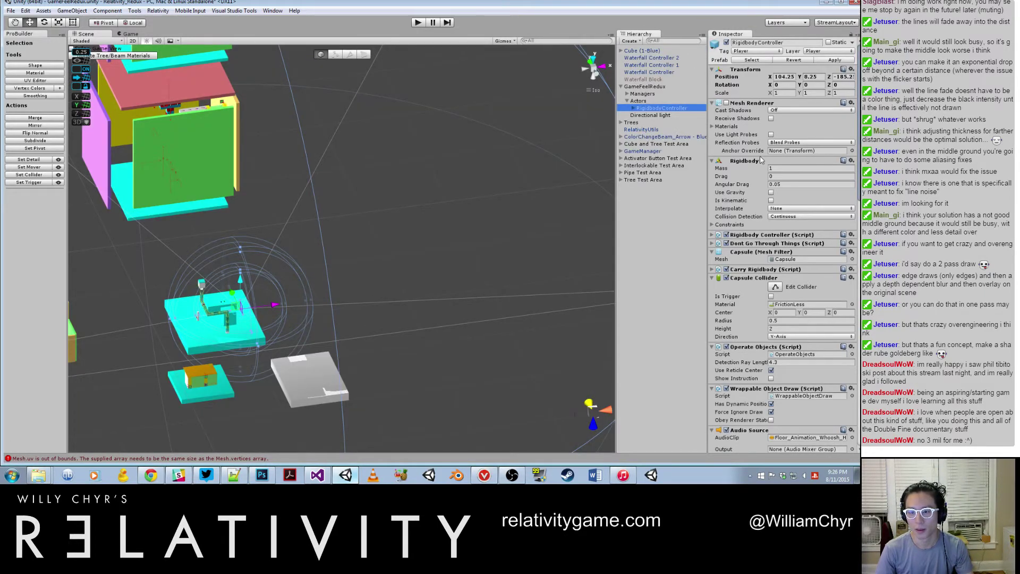
{"action": "scroll", "coordinate": [759, 162], "scroll_direction": "down", "scroll_amount": 10}
{"action": "scroll", "coordinate": [759, 162], "scroll_direction": "down", "scroll_amount": 2}
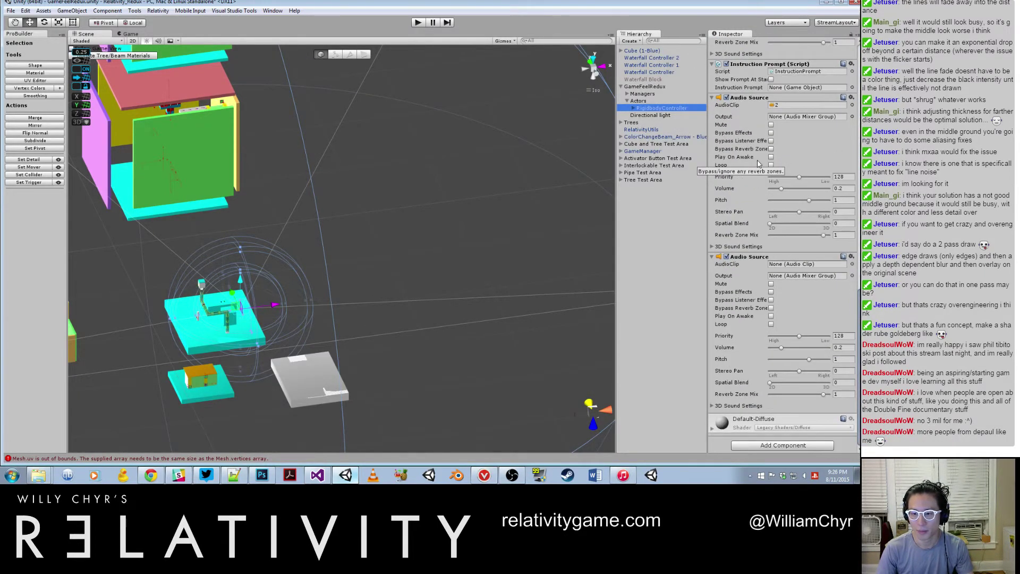
Select Main Camera under RigidbodyController and match the Edge Detection Pers Bg Color to the yellow Bg Color of Edge Detection Chyr
{"action": "left_click", "coordinate": [633, 108]}
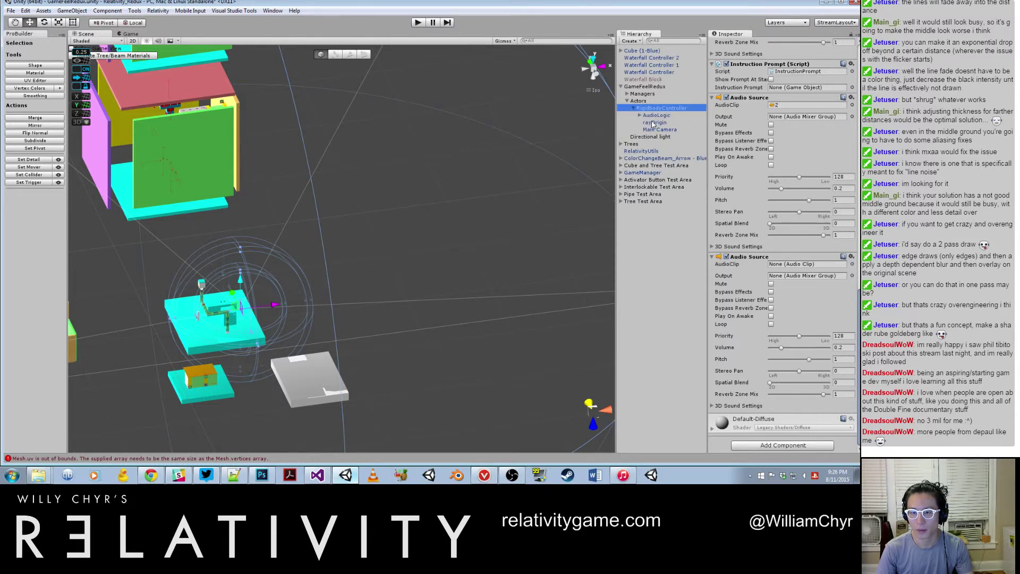
{"action": "left_click", "coordinate": [659, 129]}
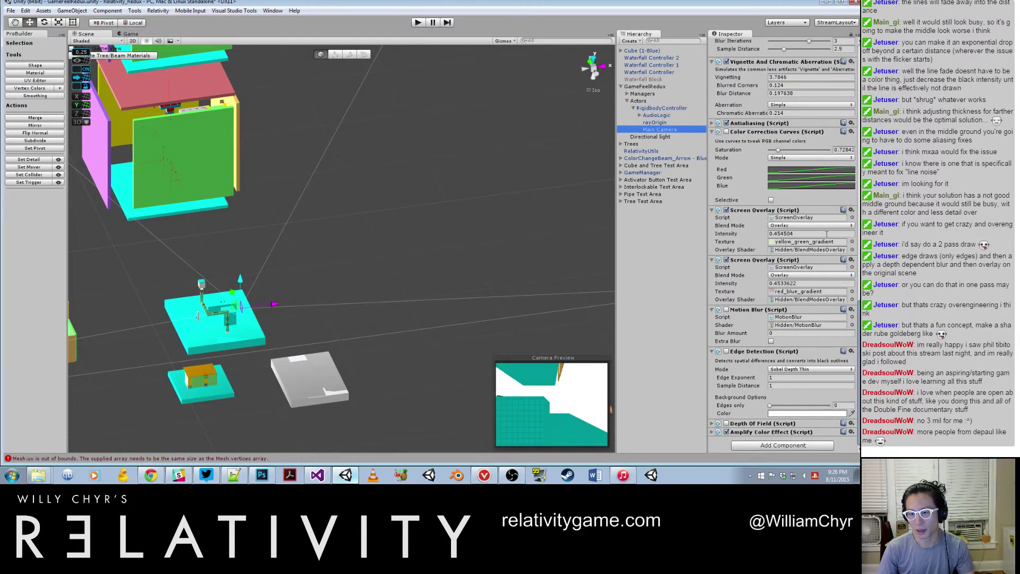
{"action": "scroll", "coordinate": [826, 234], "scroll_direction": "up", "scroll_amount": 12}
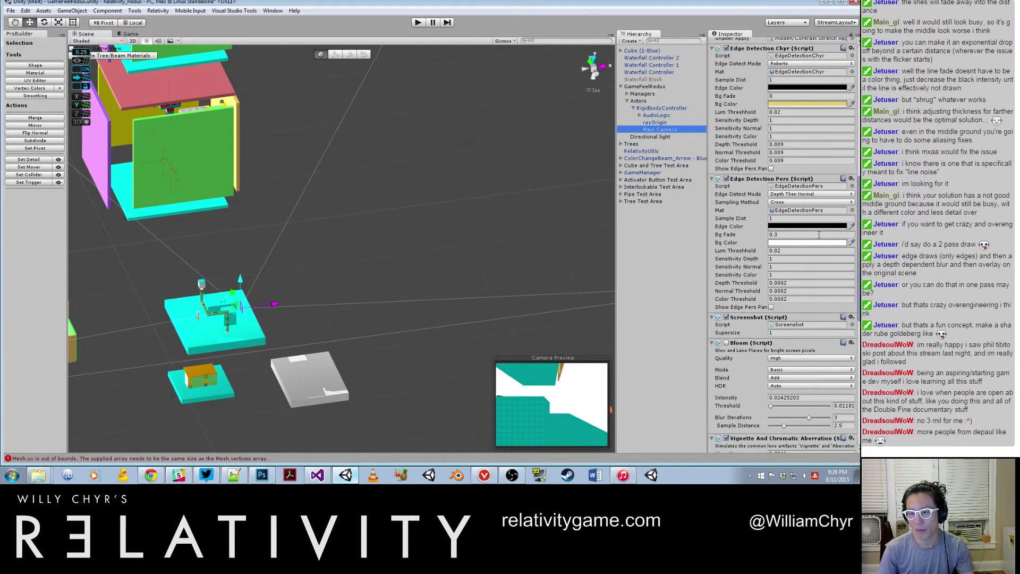
{"action": "left_click", "coordinate": [726, 48]}
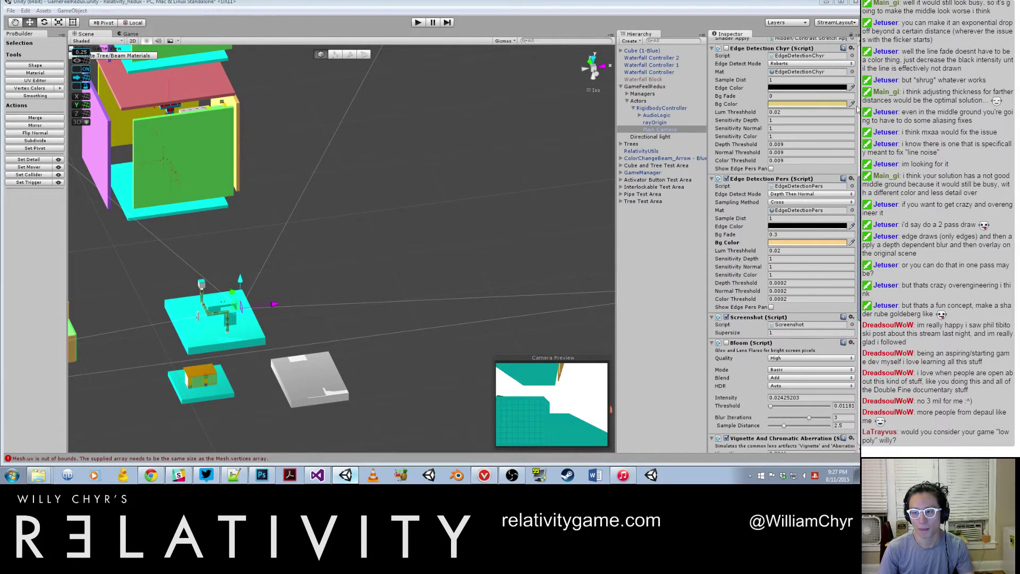
{"action": "left_click", "coordinate": [810, 104]}
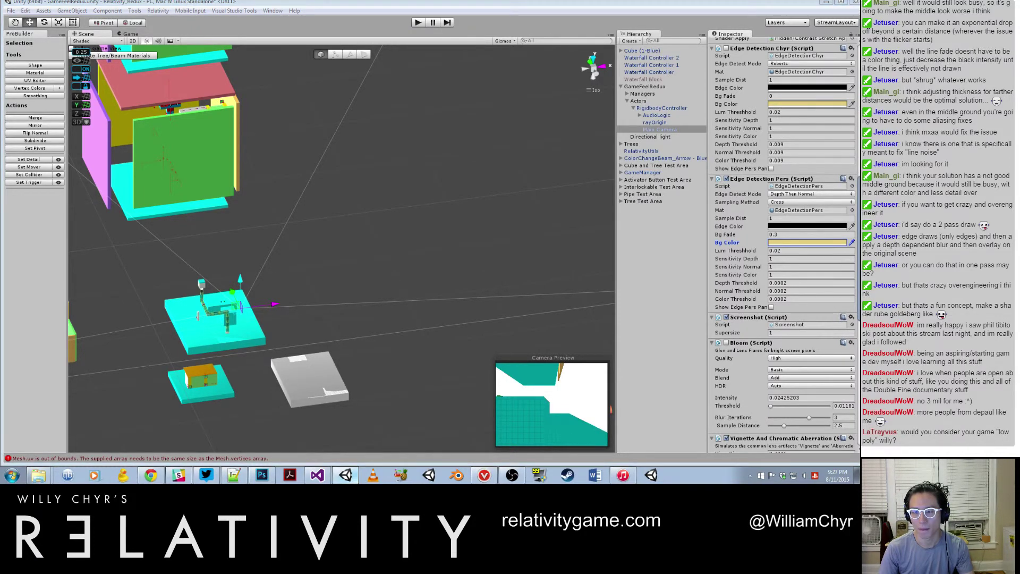
{"action": "scroll", "coordinate": [805, 77], "scroll_direction": "up", "scroll_amount": 12}
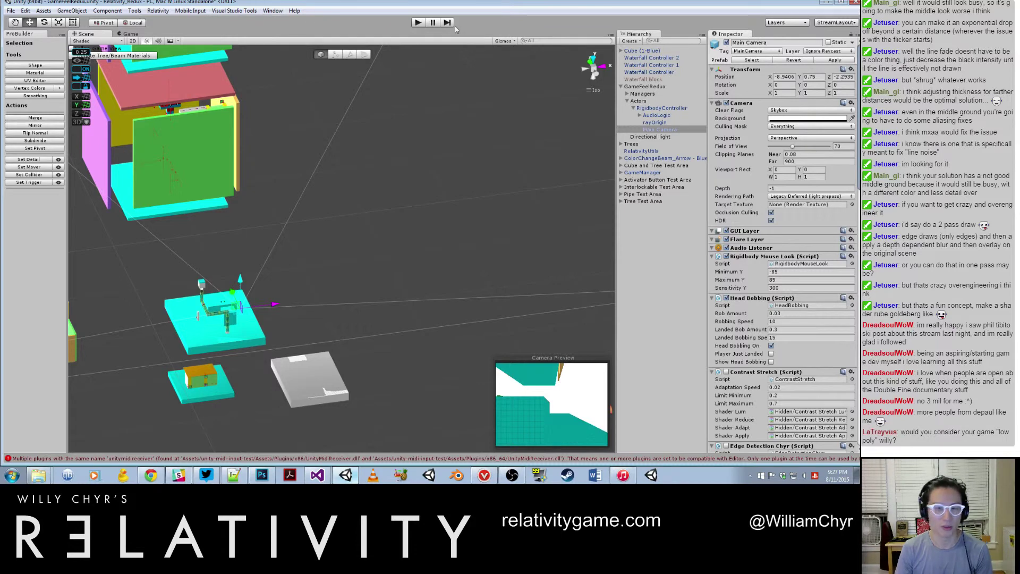
Run the scene and walk around the start platform to examine the new background colour on the structures
{"action": "left_click", "coordinate": [418, 23]}
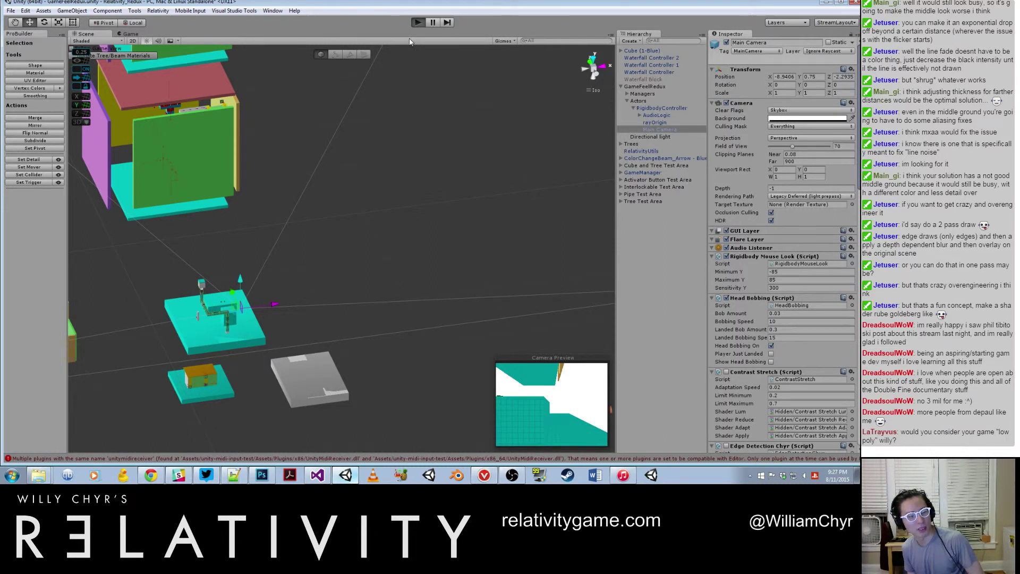
{"action": "left_click", "coordinate": [418, 23]}
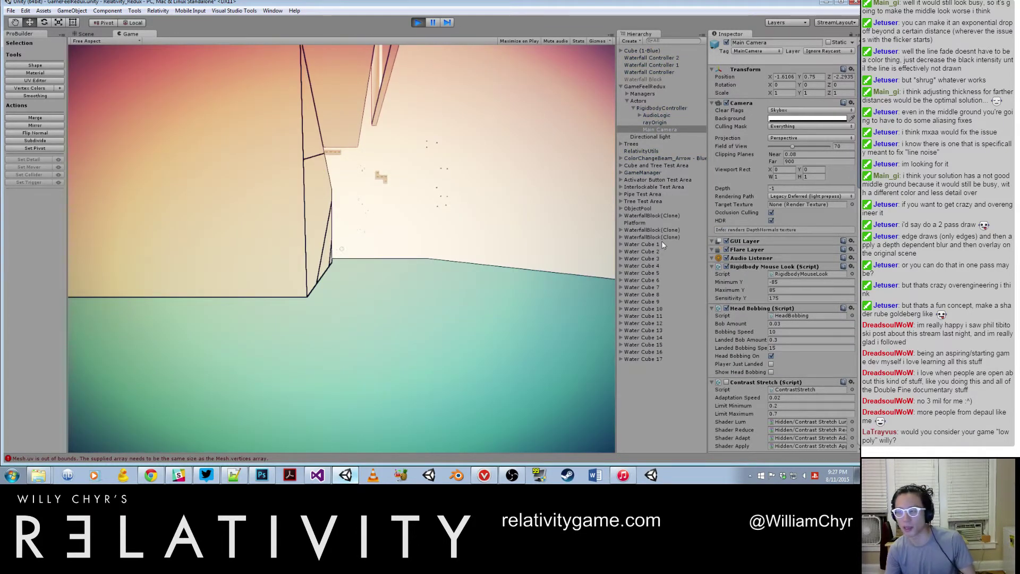
{"action": "left_click", "coordinate": [342, 245]}
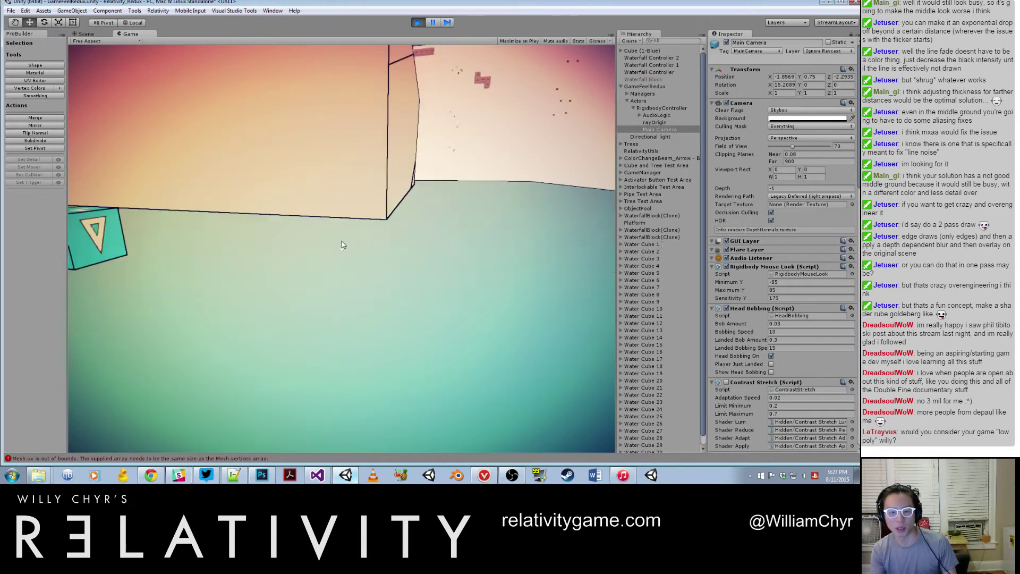
{"action": "key", "text": "w"}
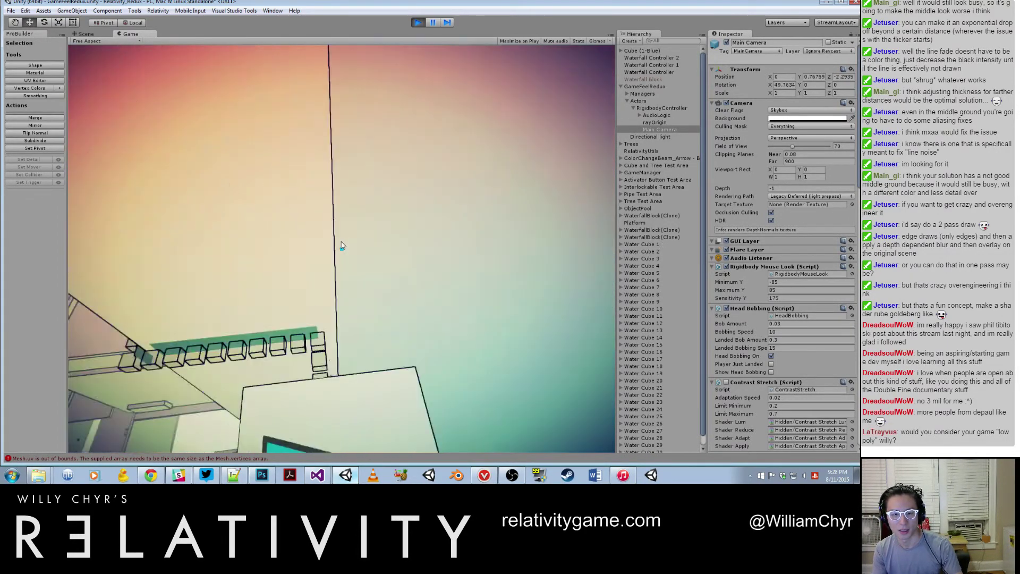
{"action": "key", "text": "w"}
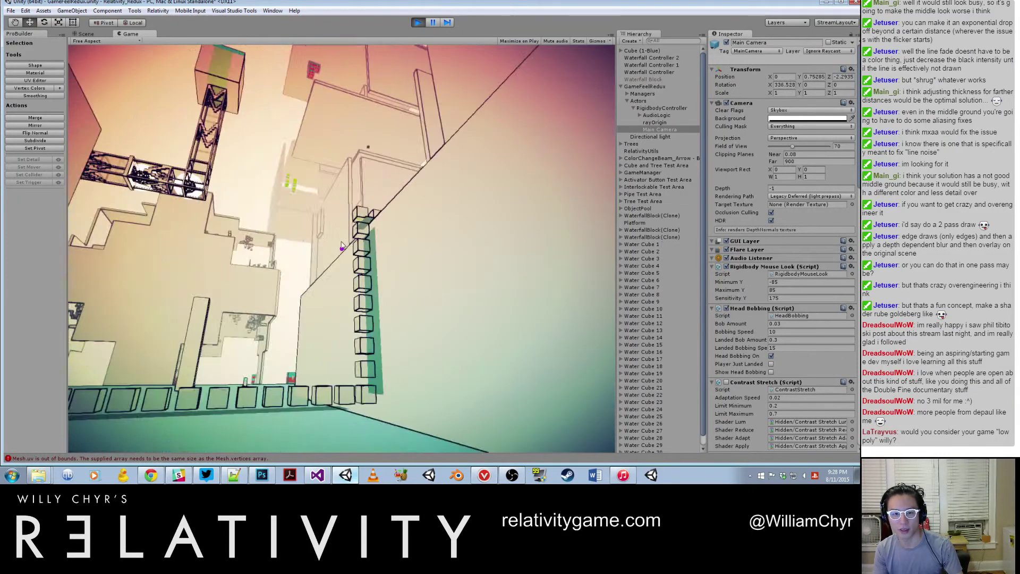
Pause the running game, show the rendering statistics overlay in the Game view, and resume play
{"action": "key", "text": "ctrl+shift+p"}
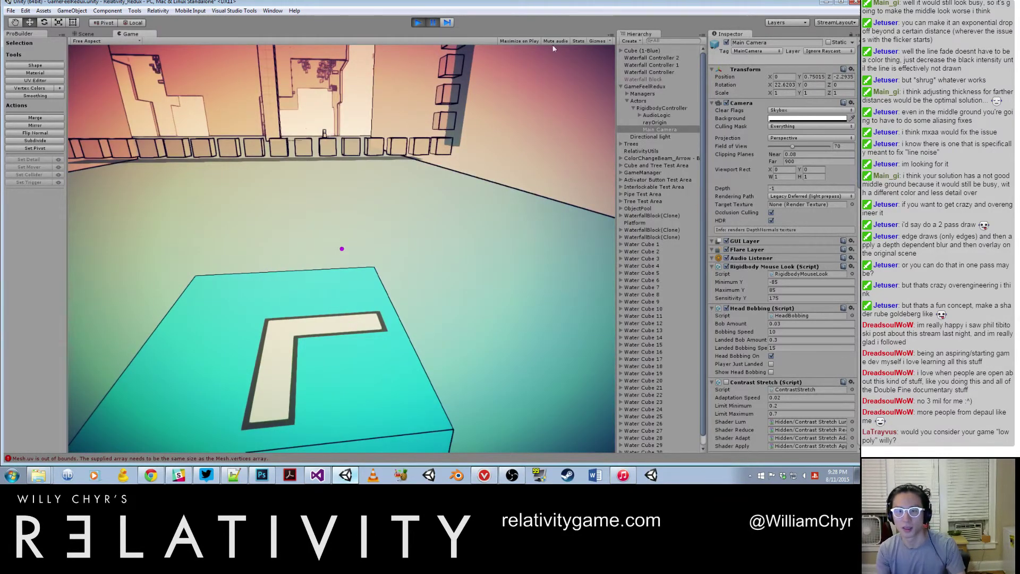
{"action": "key", "text": "ctrl+1"}
{"action": "left_click", "coordinate": [133, 33]}
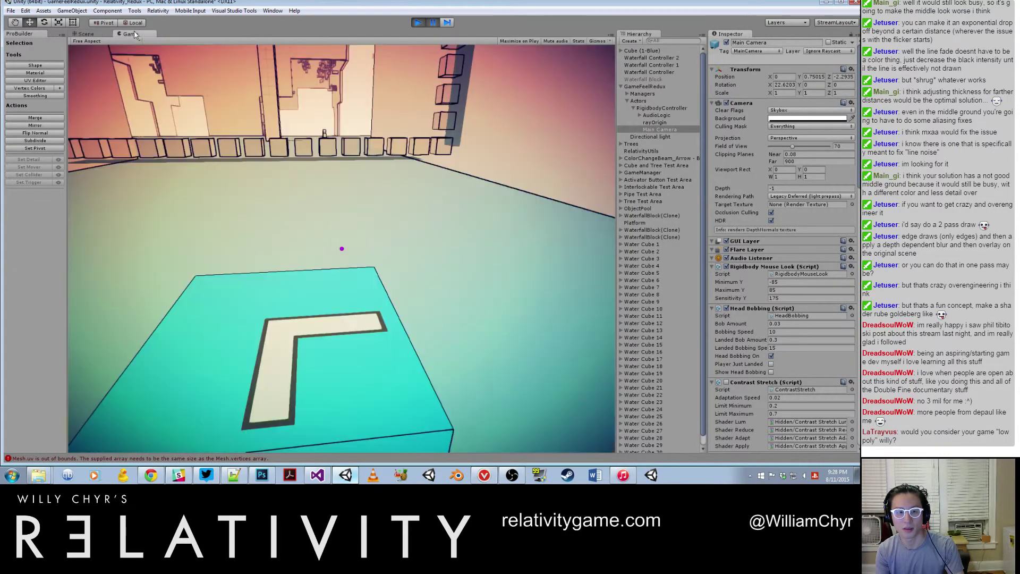
{"action": "left_click", "coordinate": [577, 41]}
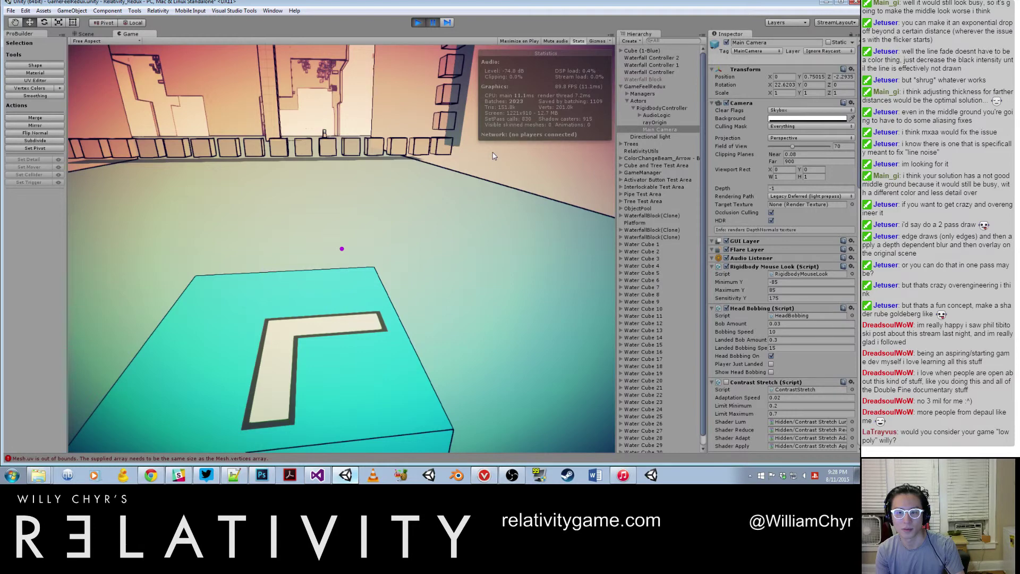
{"action": "key", "text": "ctrl+shift+p"}
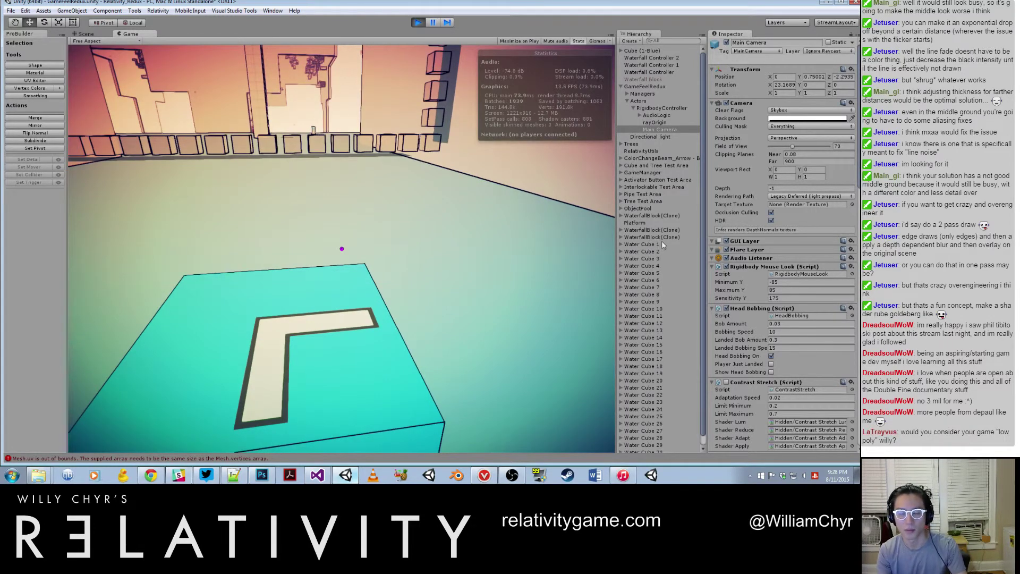
Back away from the cyan cube, pick it up, and drop it near the row of water cubes
{"action": "key", "text": "s"}
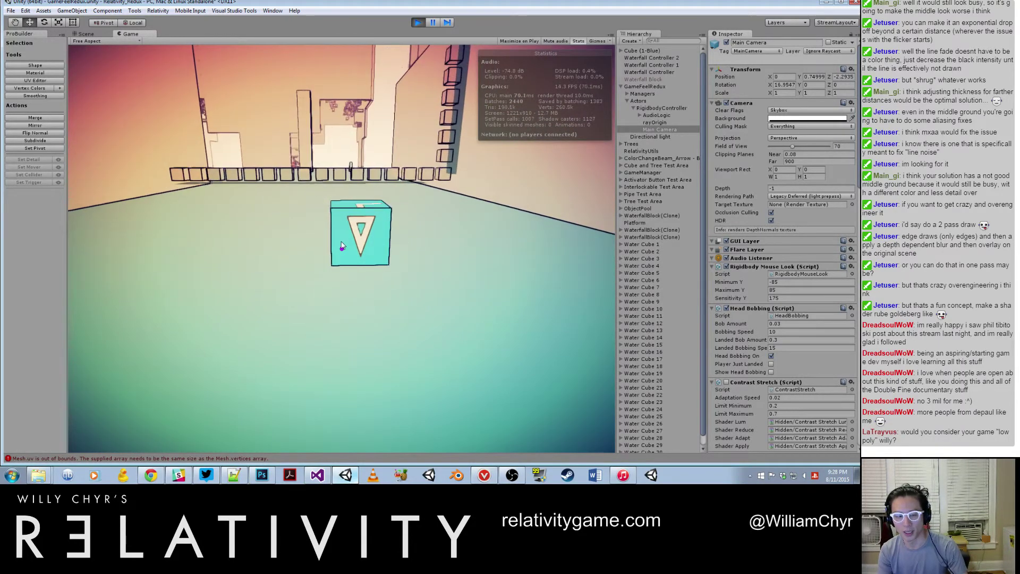
{"action": "left_click", "coordinate": [342, 247]}
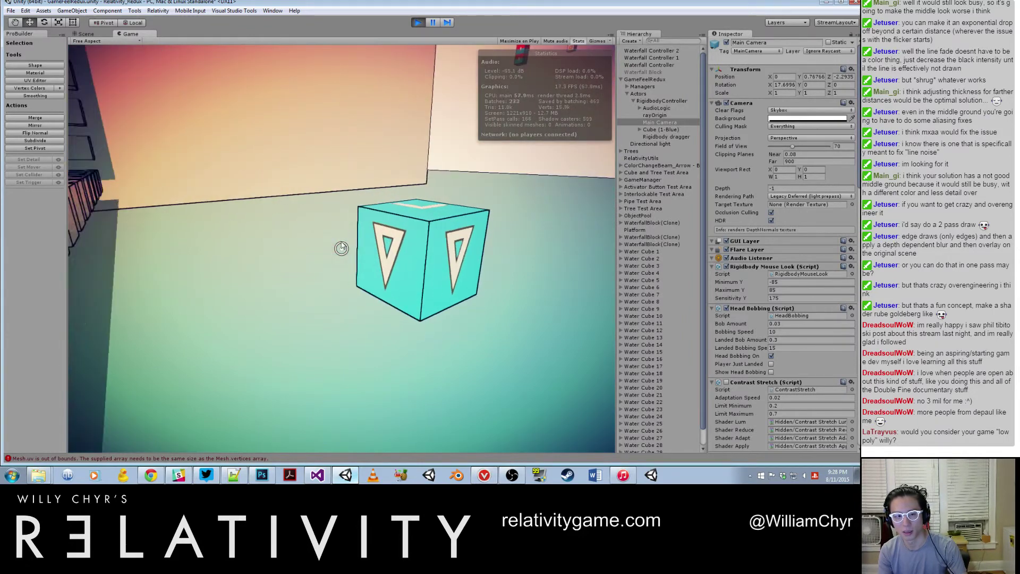
{"action": "left_click_drag", "start_coordinate": [342, 248], "coordinate": [342, 248]}
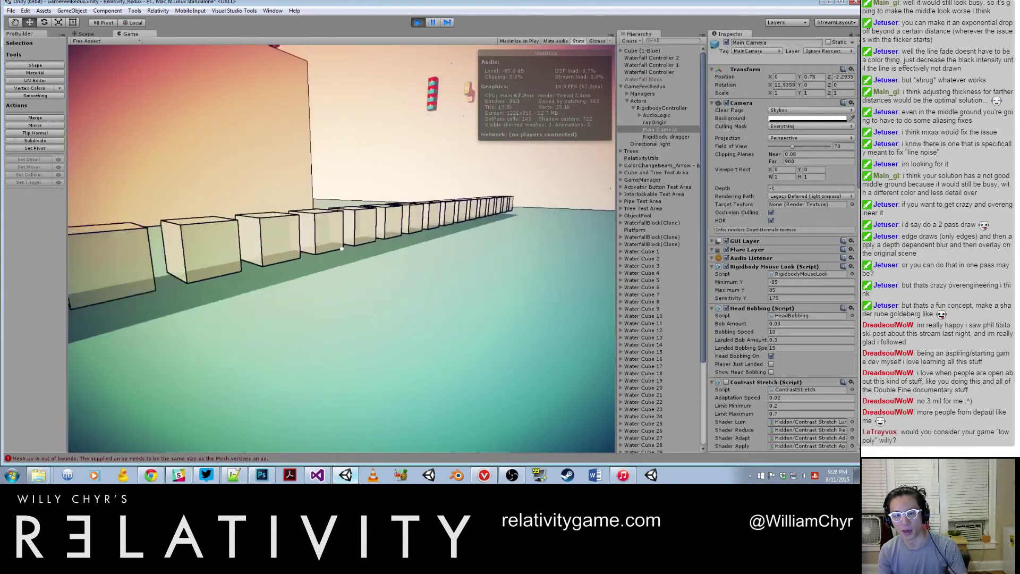
Walk off the platform's edge and examine the floating blocks and distant buildings while falling
{"action": "key", "text": "w"}
{"action": "key", "text": "w"}
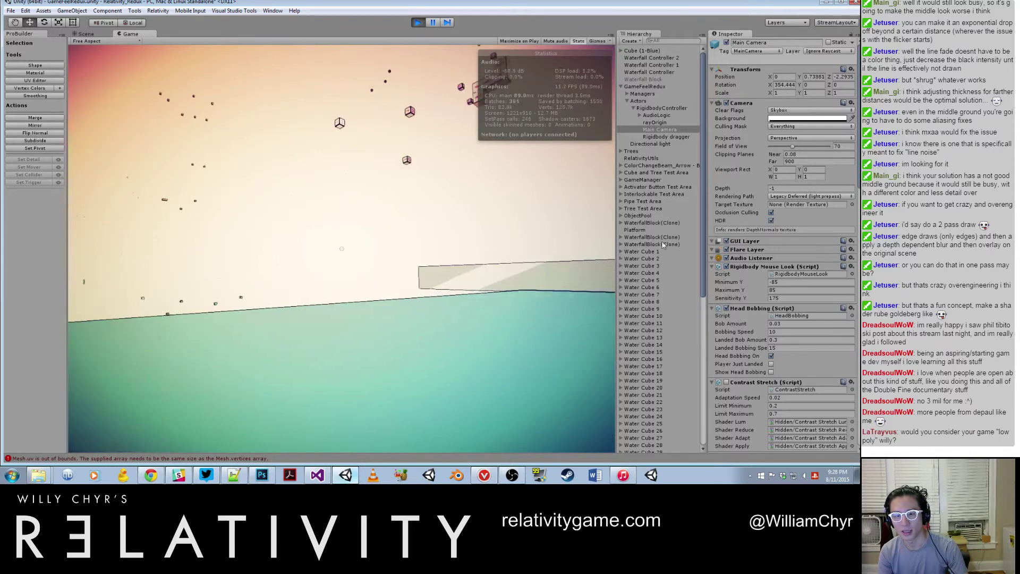
{"action": "key", "text": "w"}
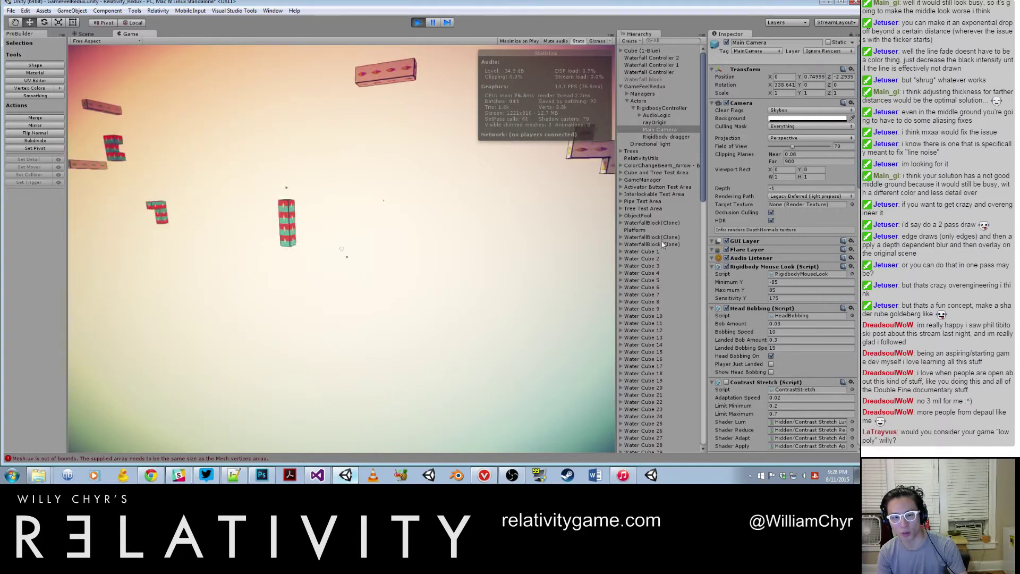
{"action": "left_click_drag", "start_coordinate": [342, 245], "coordinate": [342, 246]}
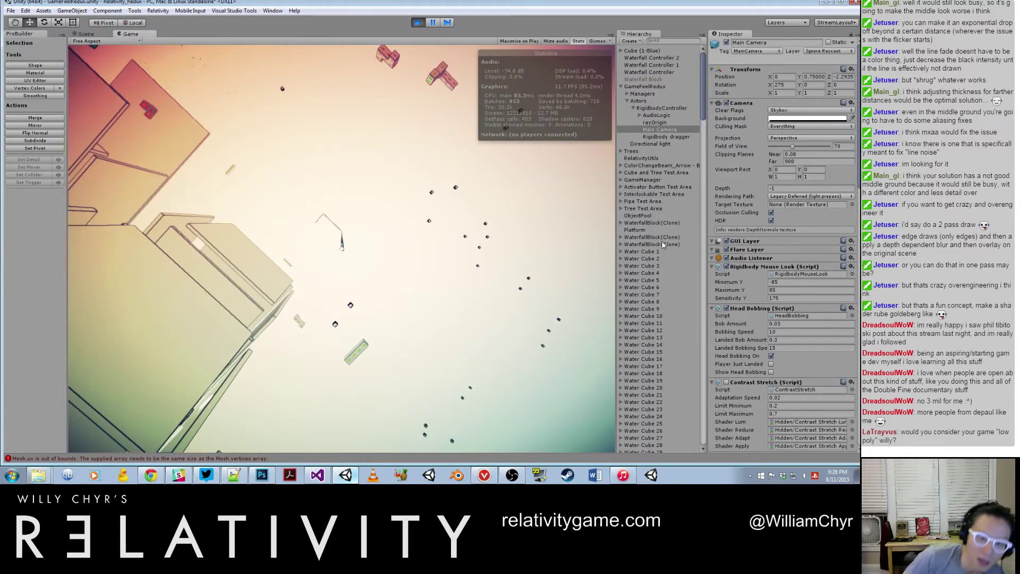
{"action": "left_click_drag", "start_coordinate": [342, 245], "coordinate": [341, 245]}
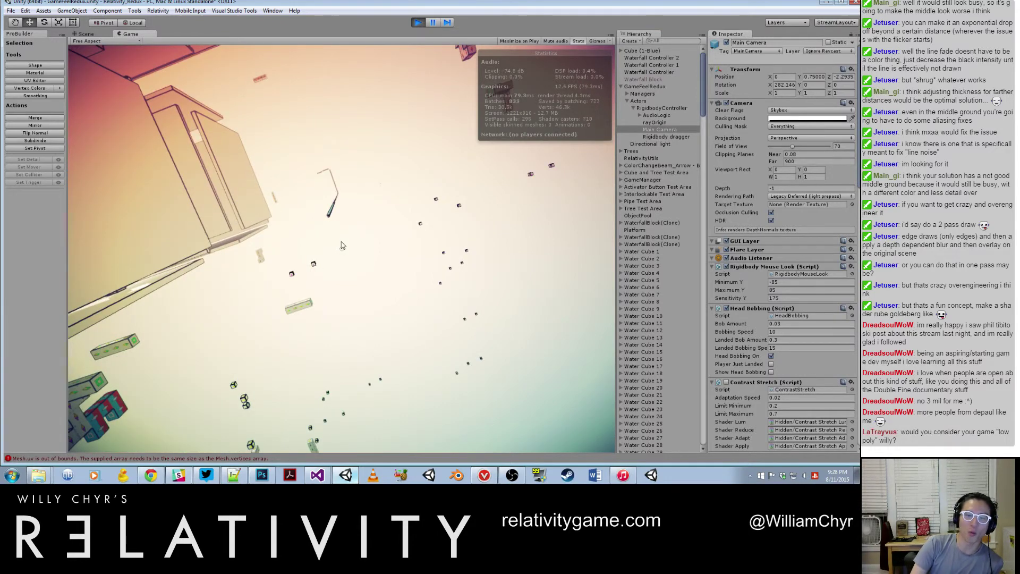
{"action": "left_click", "coordinate": [341, 245]}
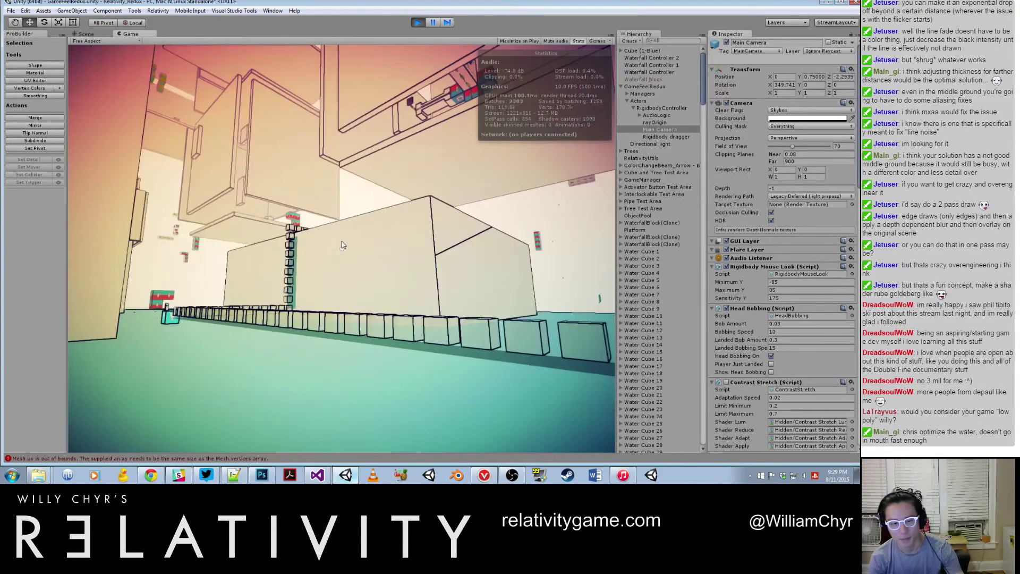
Walk along the row of water cubes, examine the surrounding structures, and end play mode
{"action": "key", "text": "w"}
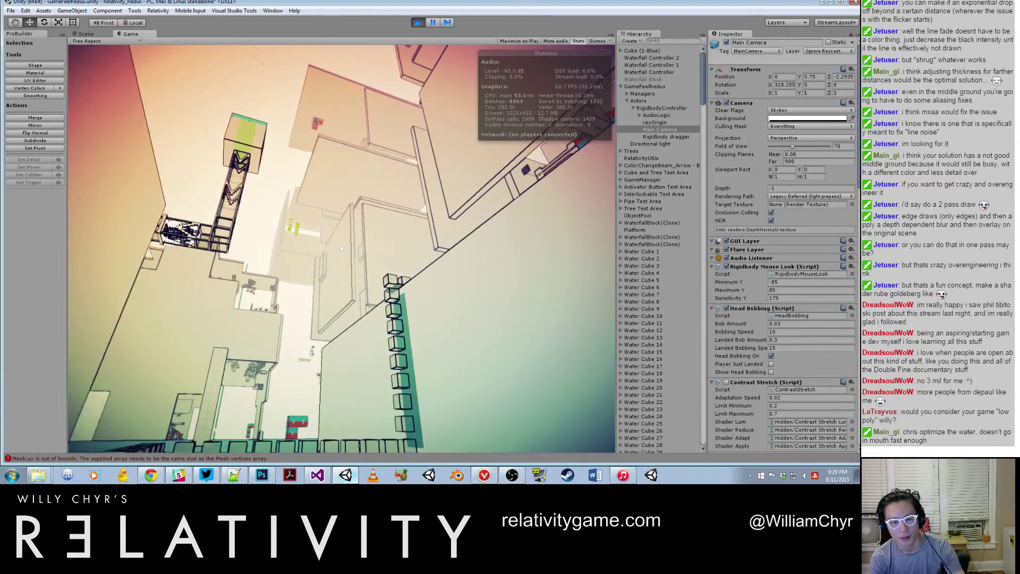
{"action": "key", "text": "w"}
{"action": "key", "text": "w"}
{"action": "key", "text": "d"}
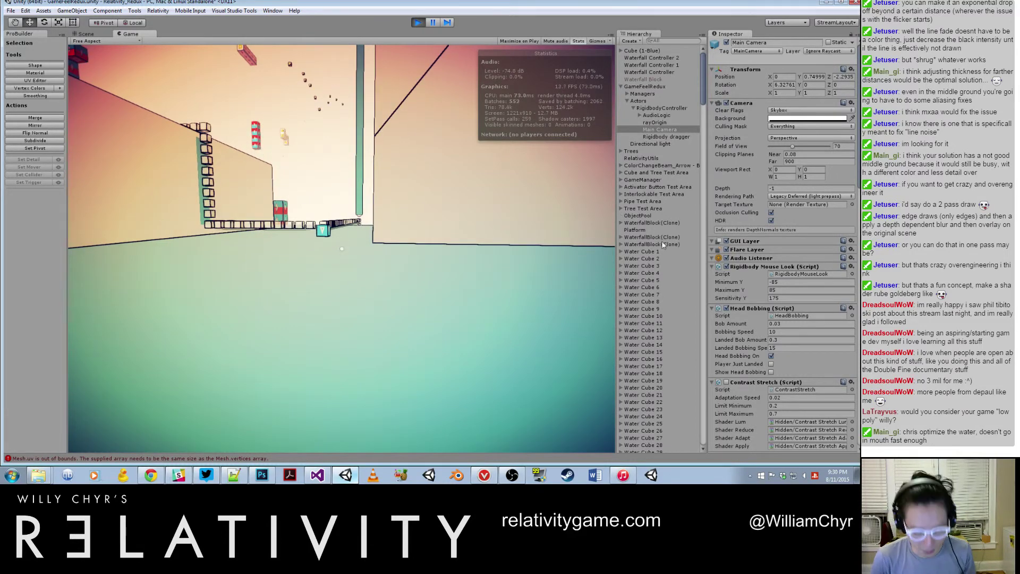
{"action": "key", "text": "ctrl+p"}
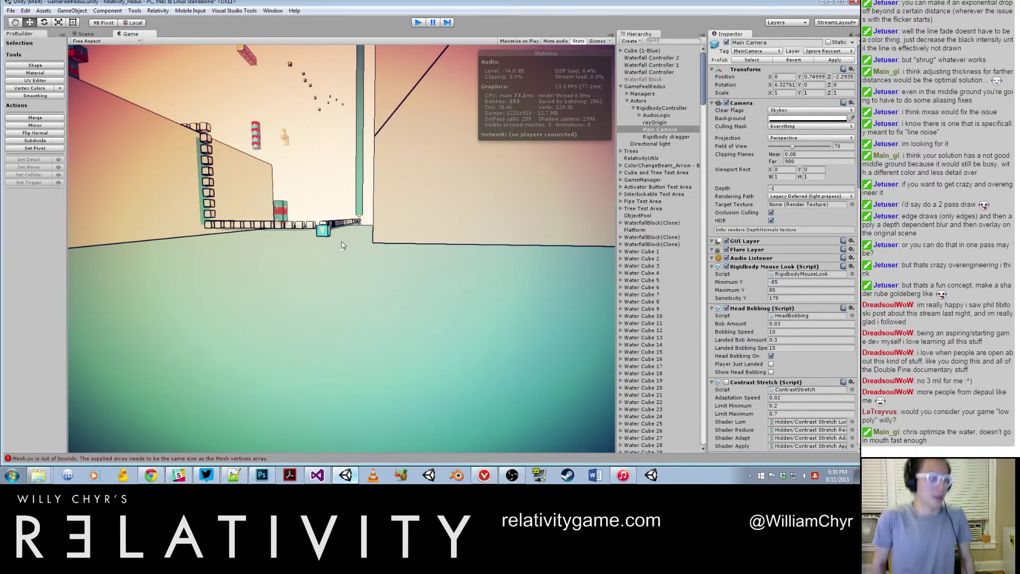
{"action": "key", "text": "ctrl+p"}
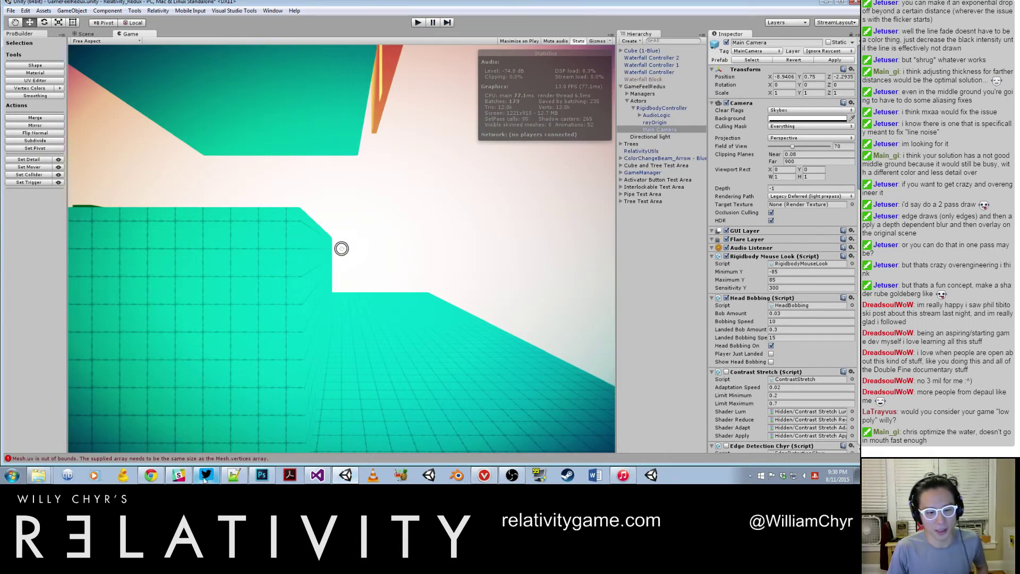